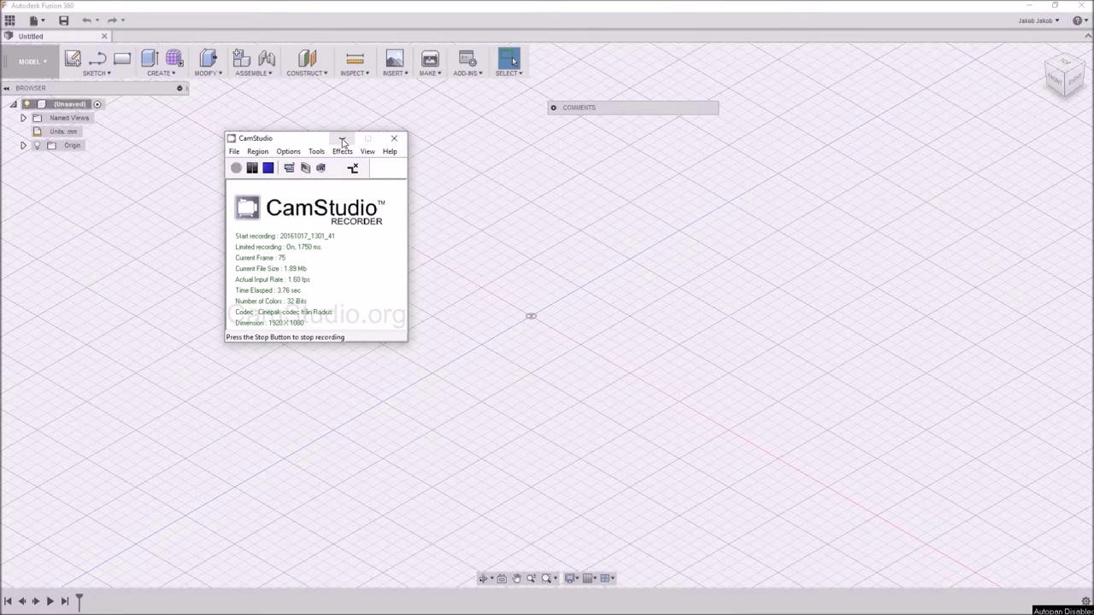
# Step: Save the empty design as 'slev' in the Udemy Water Project and start a sculpted form
pyautogui.click(342, 143)
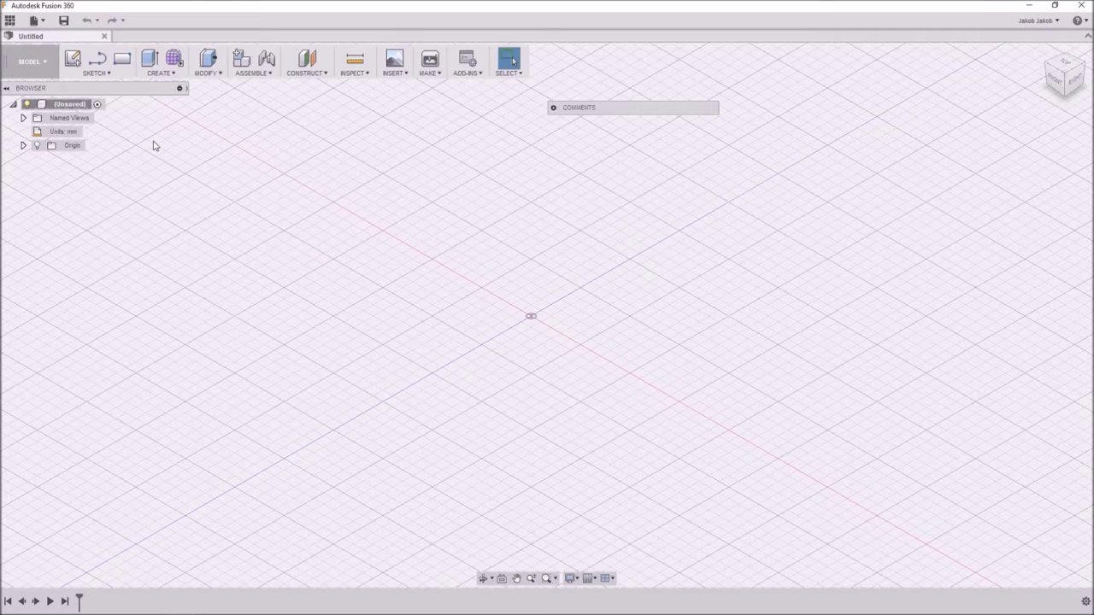
pyautogui.click(65, 21)
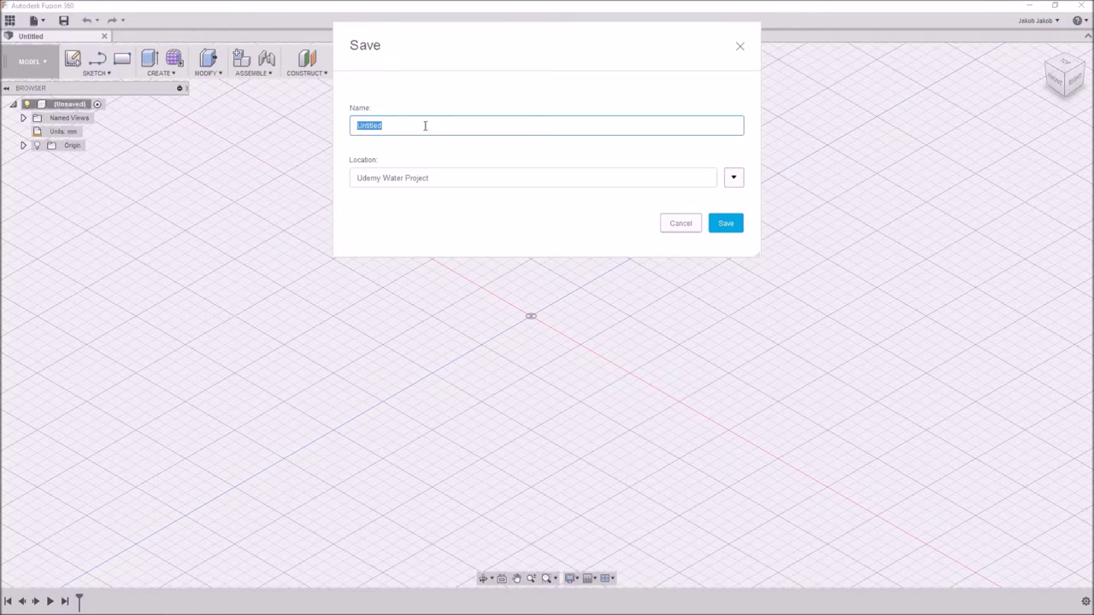
pyautogui.write('stev')
pyautogui.click(728, 225)
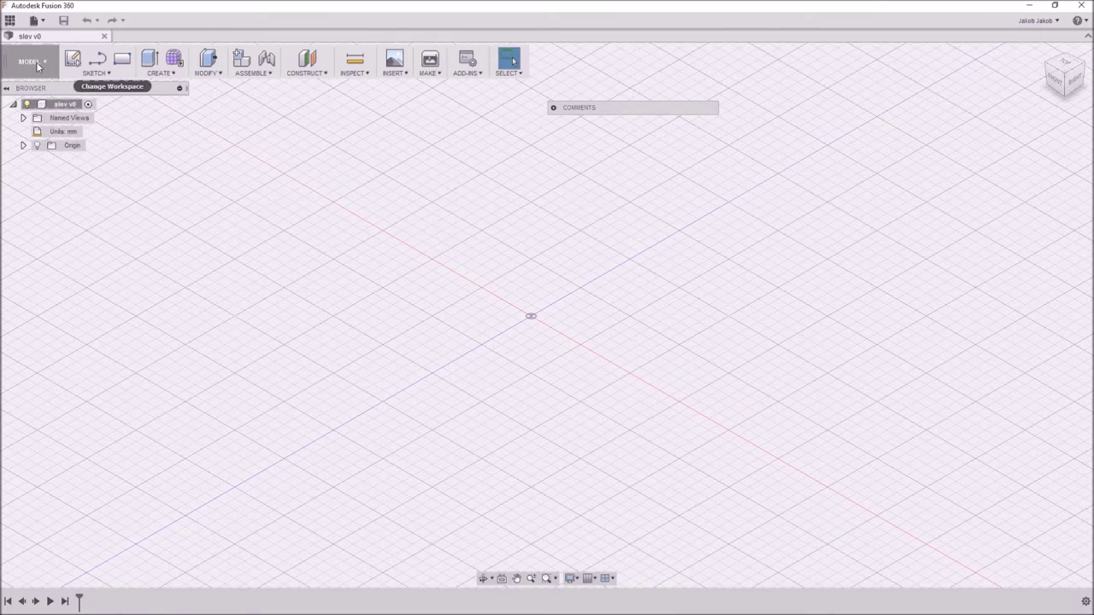
pyautogui.click(177, 62)
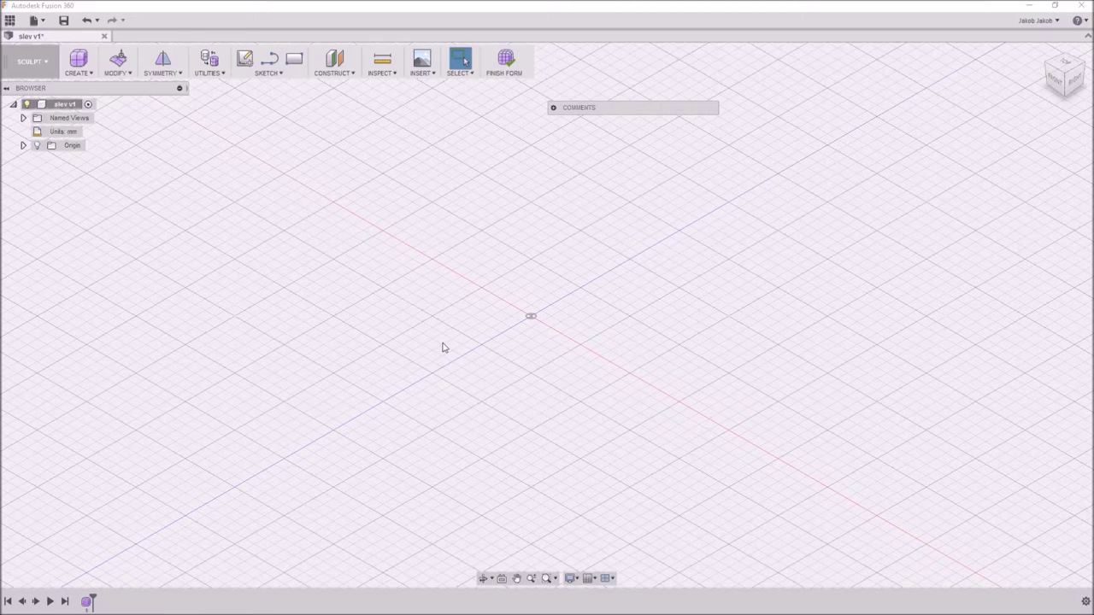
# Step: Add a 40 mm T-spline sphere with 8 longitude and 8 latitude faces at the origin
pyautogui.click(77, 74)
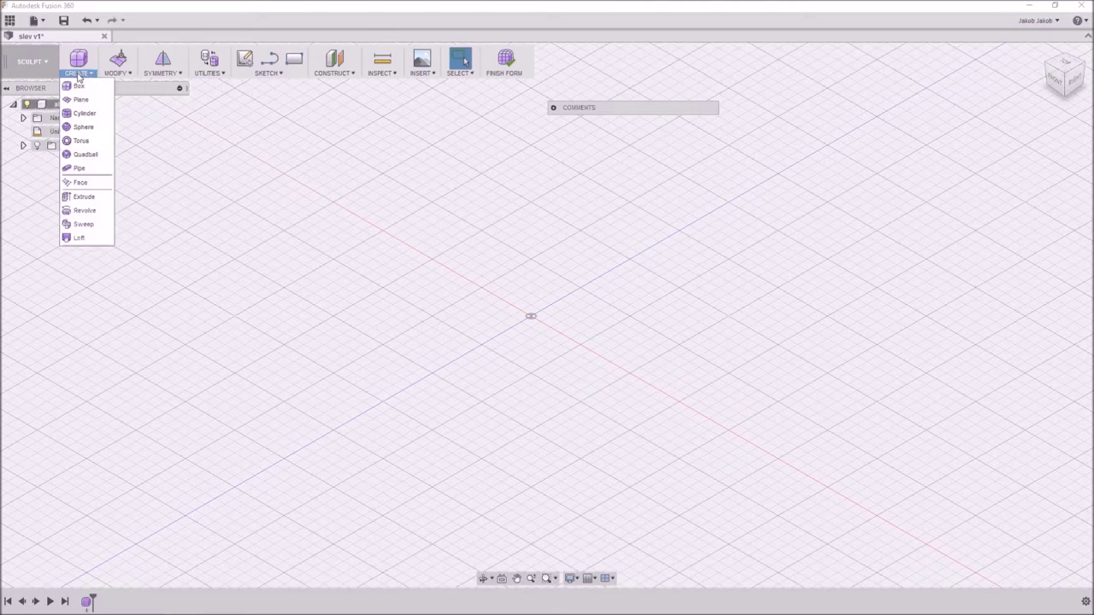
pyautogui.click(81, 126)
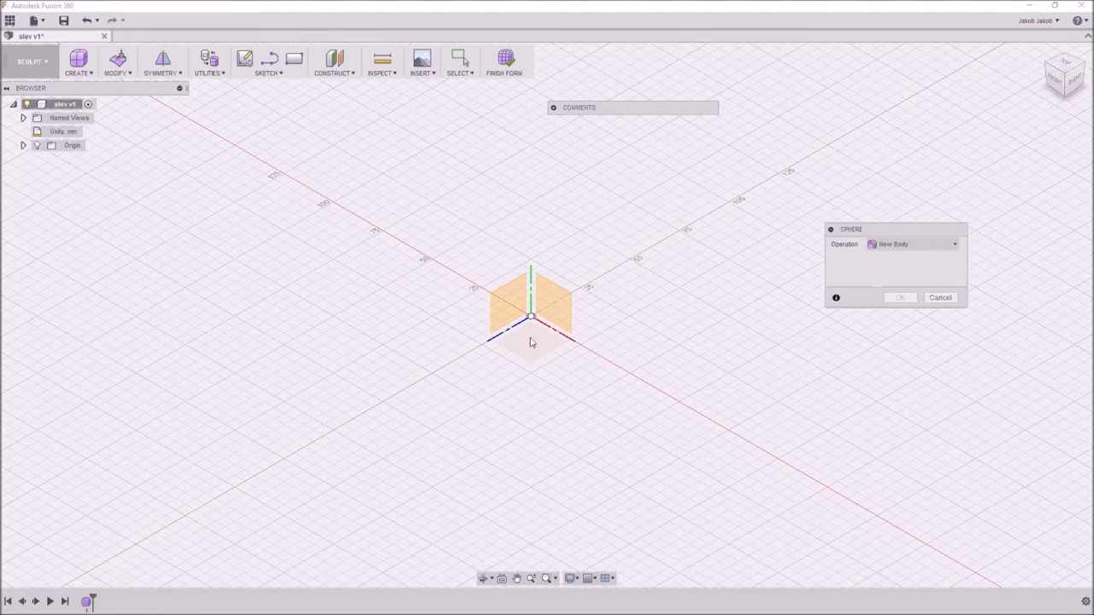
pyautogui.scroll(2, 518, 340)
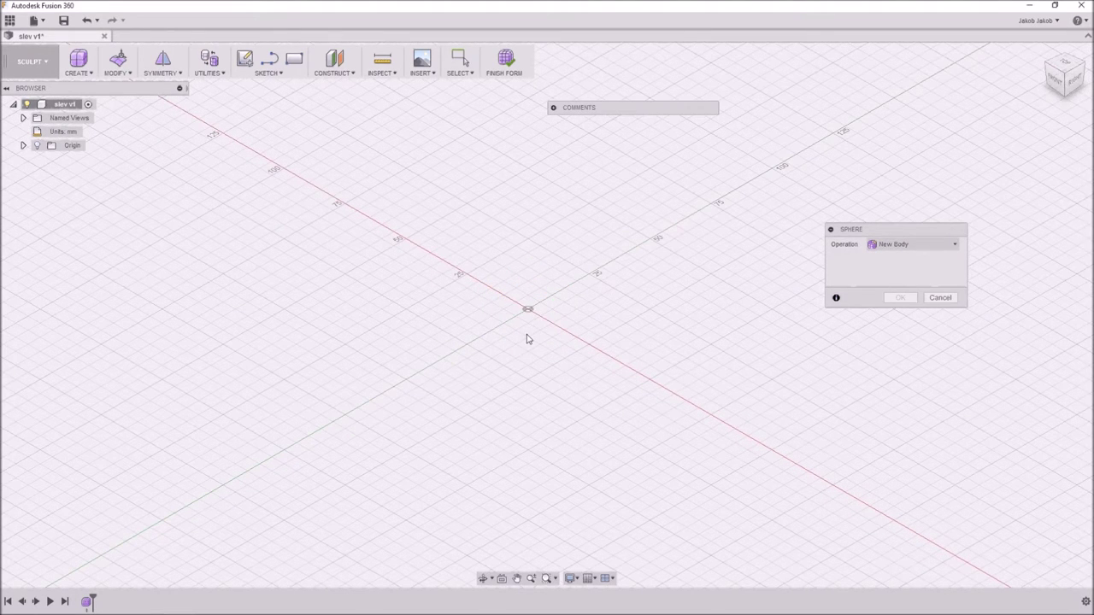
pyautogui.click(529, 311)
pyautogui.keyDown('shift'); pyautogui.moveTo(618, 417); pyautogui.dragTo(647, 422, button='middle'); pyautogui.keyUp('shift')
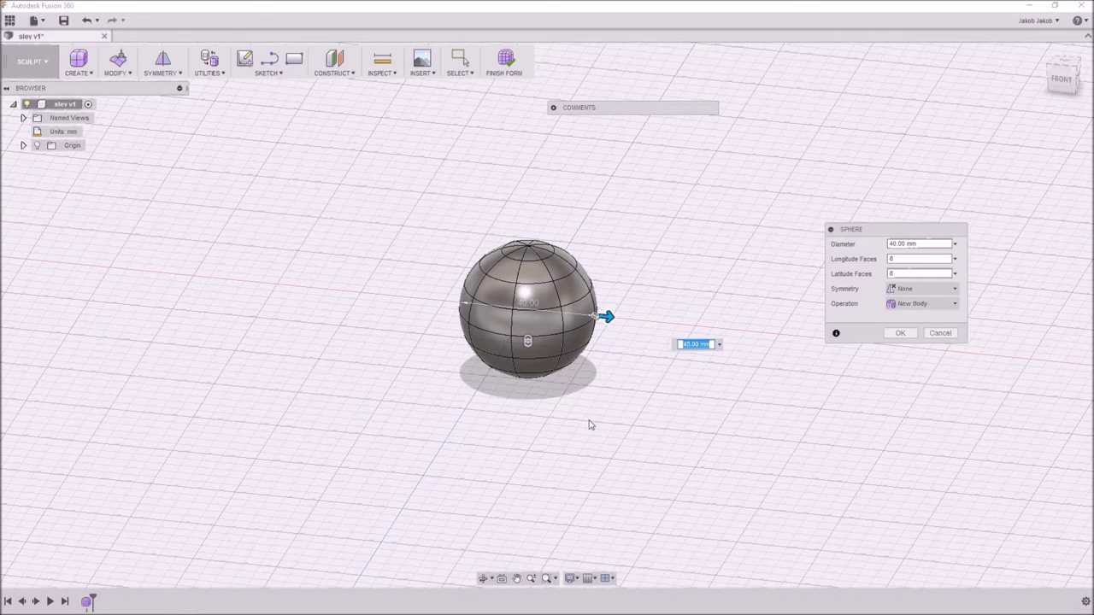
pyautogui.click(910, 335)
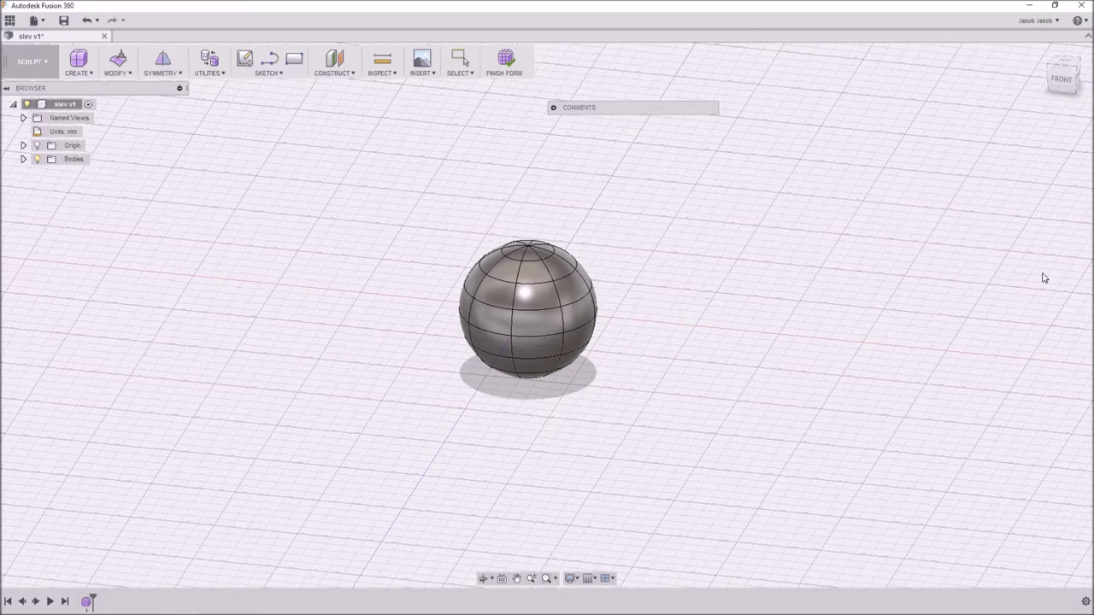
# Step: In front view, window-select the sphere's upper faces and delete them
pyautogui.keyDown('shift'); pyautogui.moveTo(654, 385); pyautogui.dragTo(663, 364, button='middle'); pyautogui.keyUp('shift')
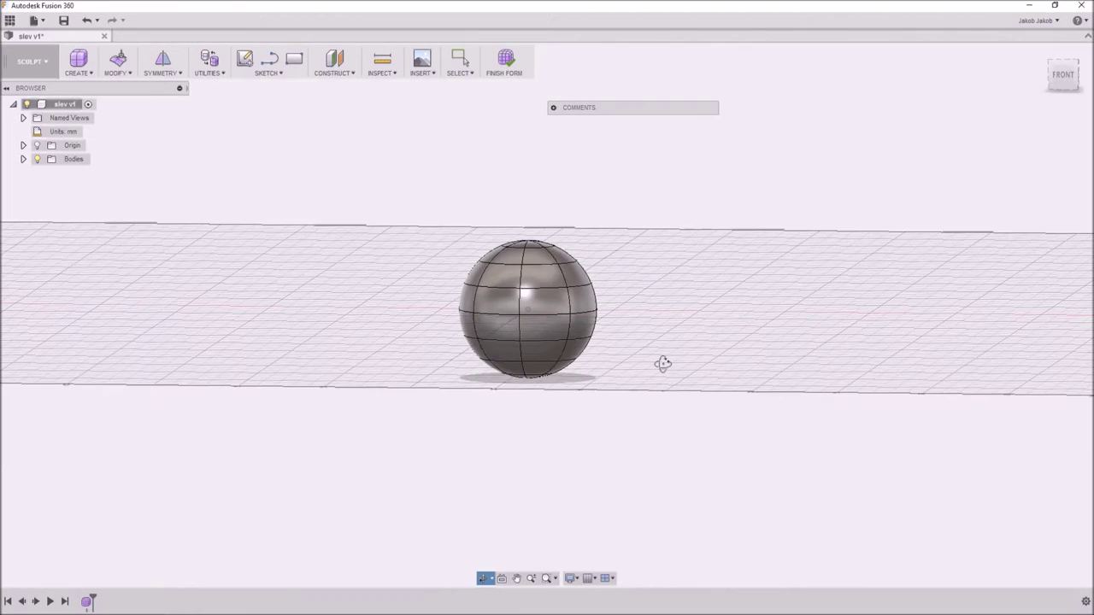
pyautogui.press('Escape')
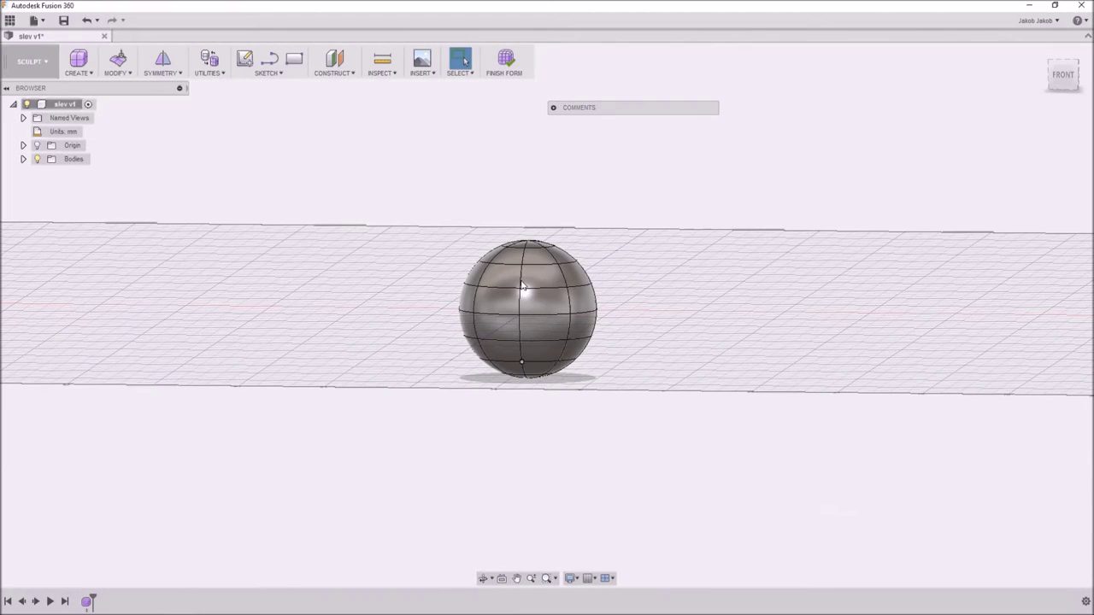
pyautogui.click(500, 288)
pyautogui.click(1063, 75)
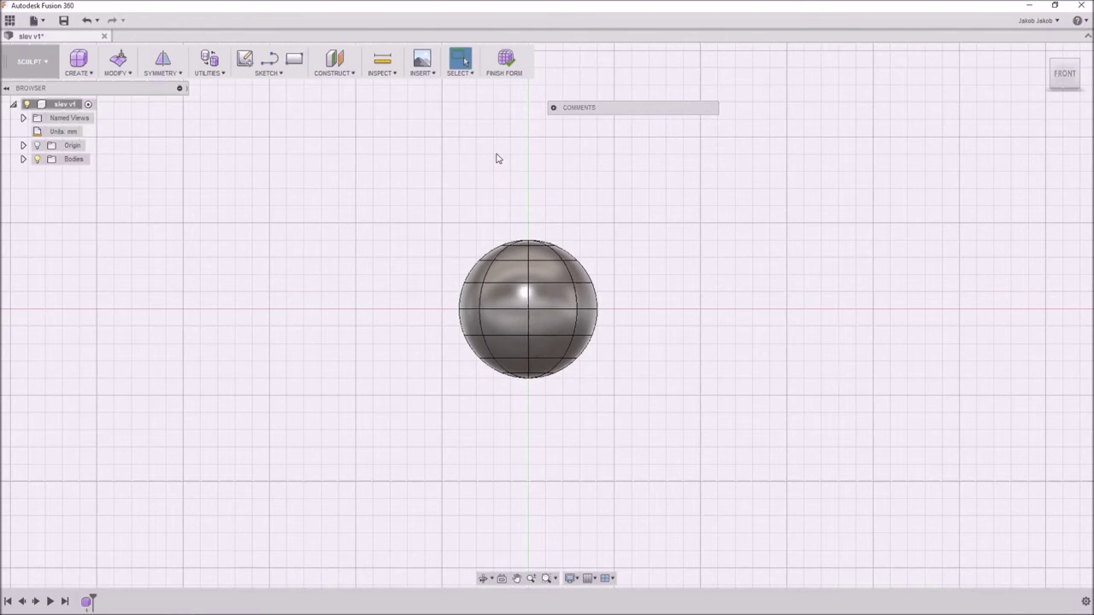
pyautogui.moveTo(667, 204); pyautogui.dragTo(411, 328)
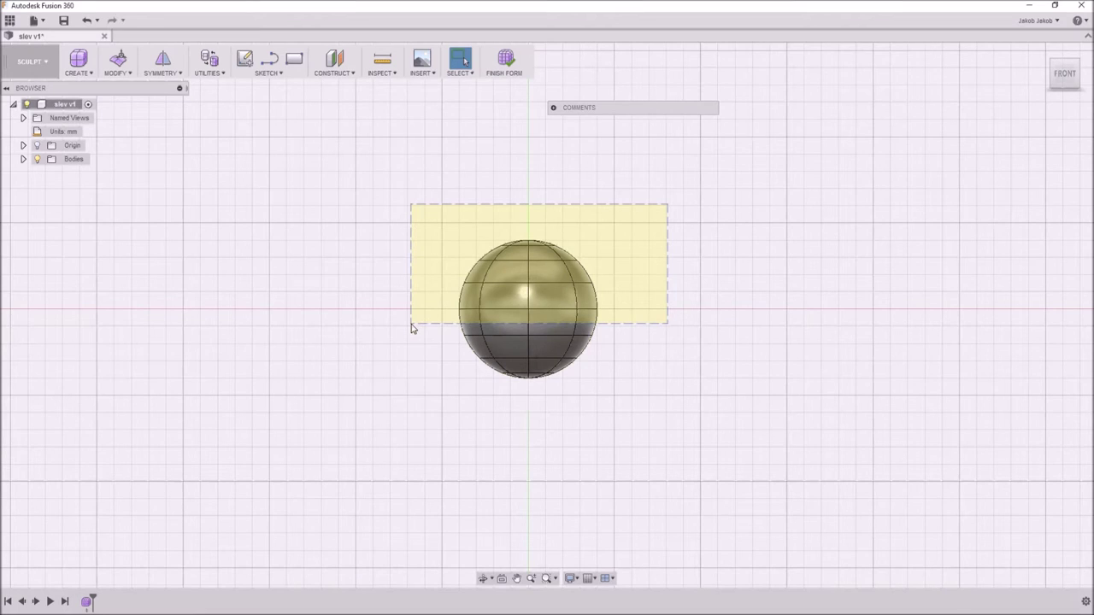
pyautogui.moveTo(411, 328); pyautogui.dragTo(409, 327)
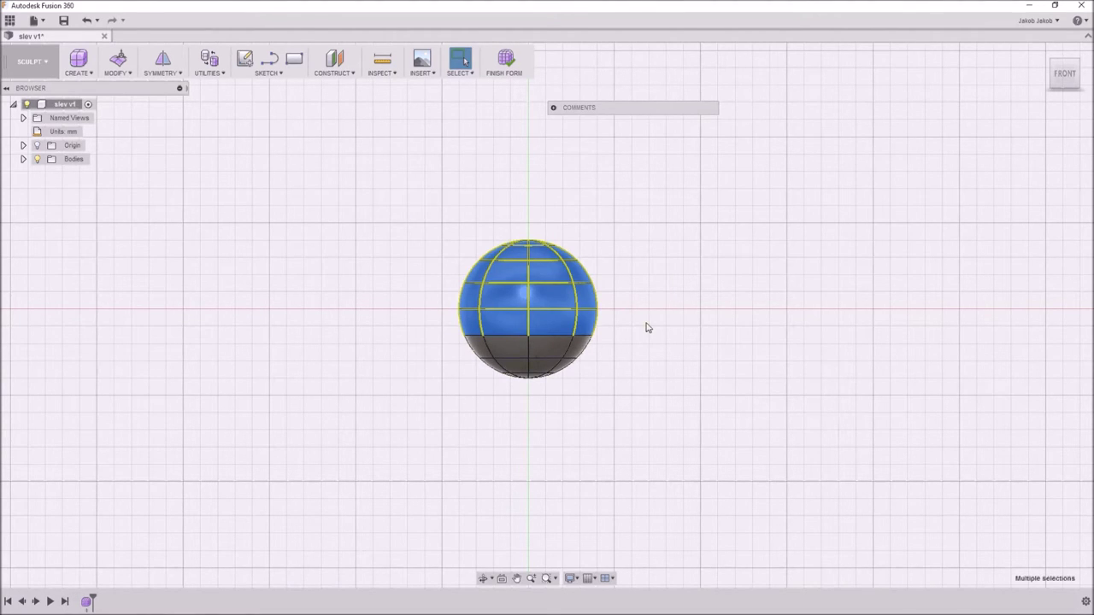
pyautogui.press('Delete')
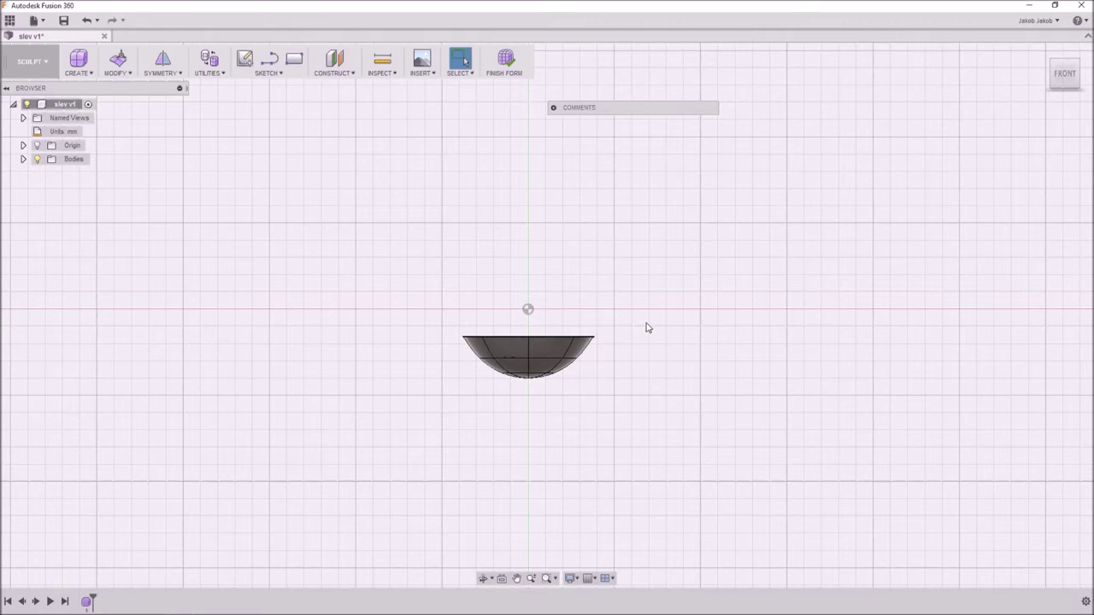
# Step: Window-select all the remaining bowl faces for editing in the front view
pyautogui.moveTo(613, 362)
pyautogui.keyDown('shift'); pyautogui.mouseDown(button='middle')
pyautogui.moveTo(593, 403)
pyautogui.moveTo(615, 320)
pyautogui.moveTo(604, 374)
pyautogui.mouseUp(button='middle'); pyautogui.keyUp('shift')
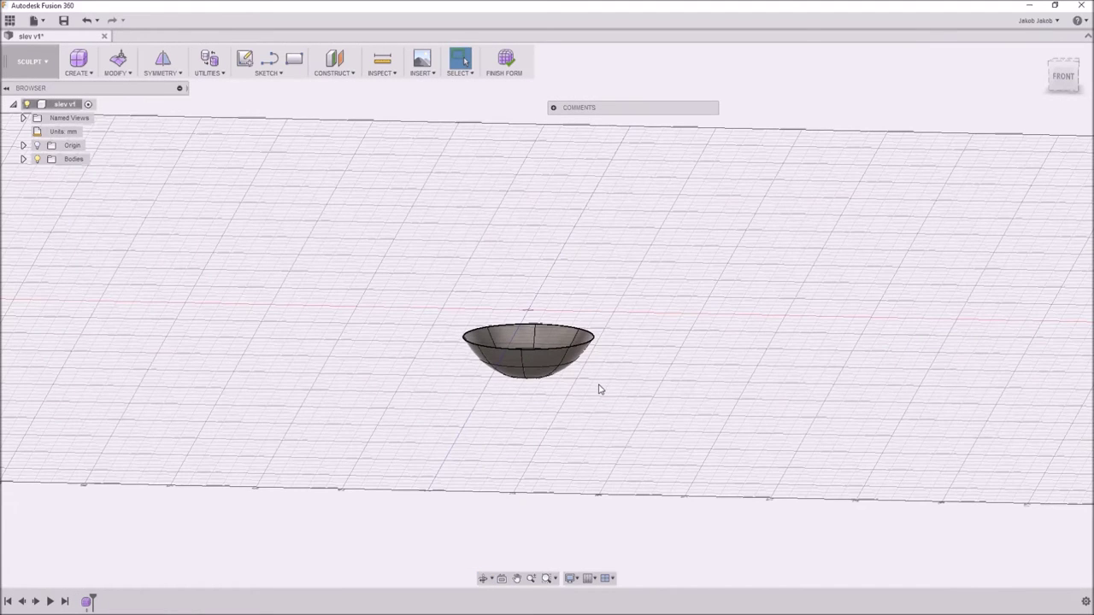
pyautogui.click(1062, 79)
pyautogui.moveTo(418, 300); pyautogui.dragTo(652, 421)
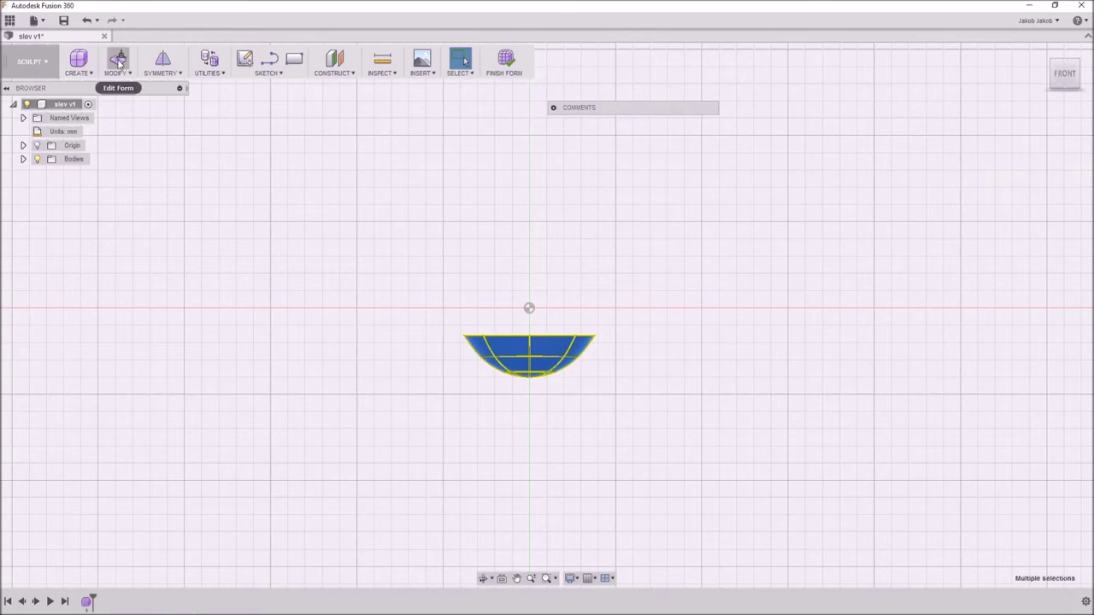
pyautogui.click(118, 59)
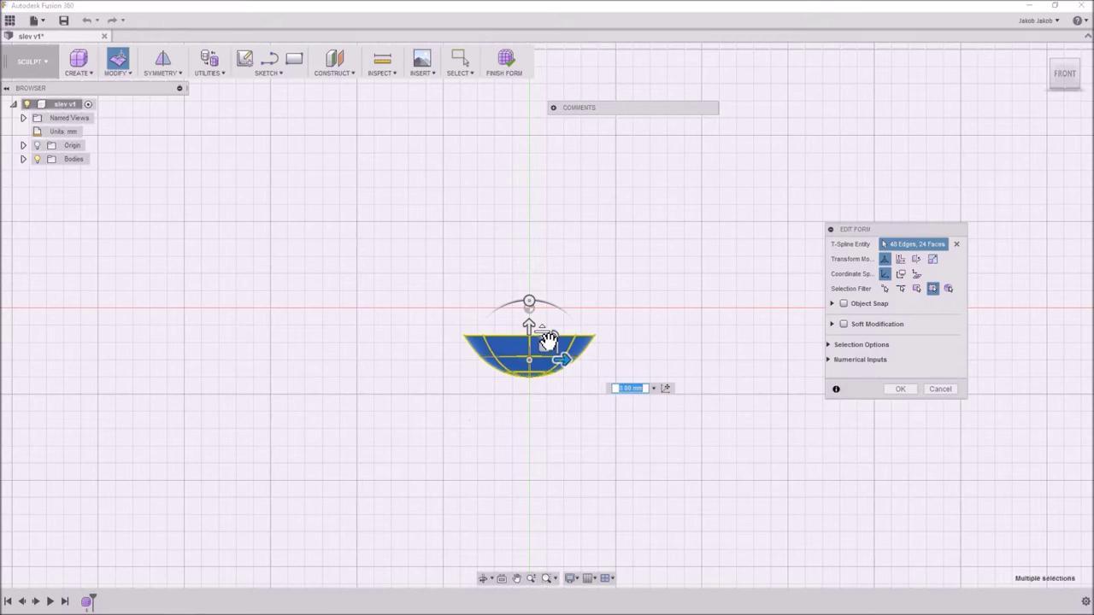
# Step: Scale the bowl vertically to about 0.427 of its height, making a shallow dish
pyautogui.moveTo(546, 336); pyautogui.dragTo(548, 366)
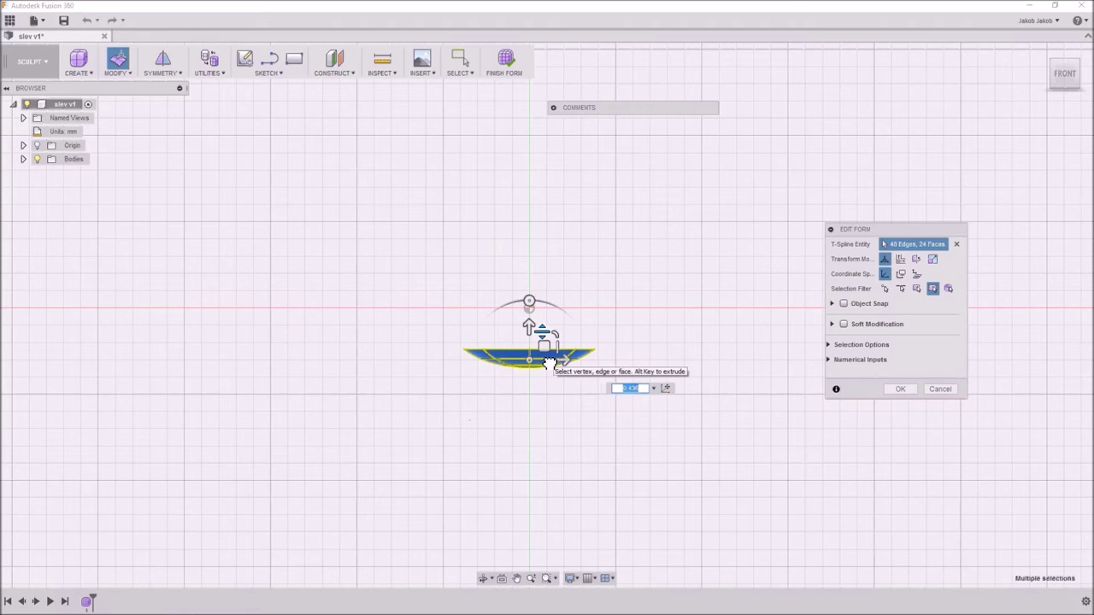
pyautogui.click(900, 388)
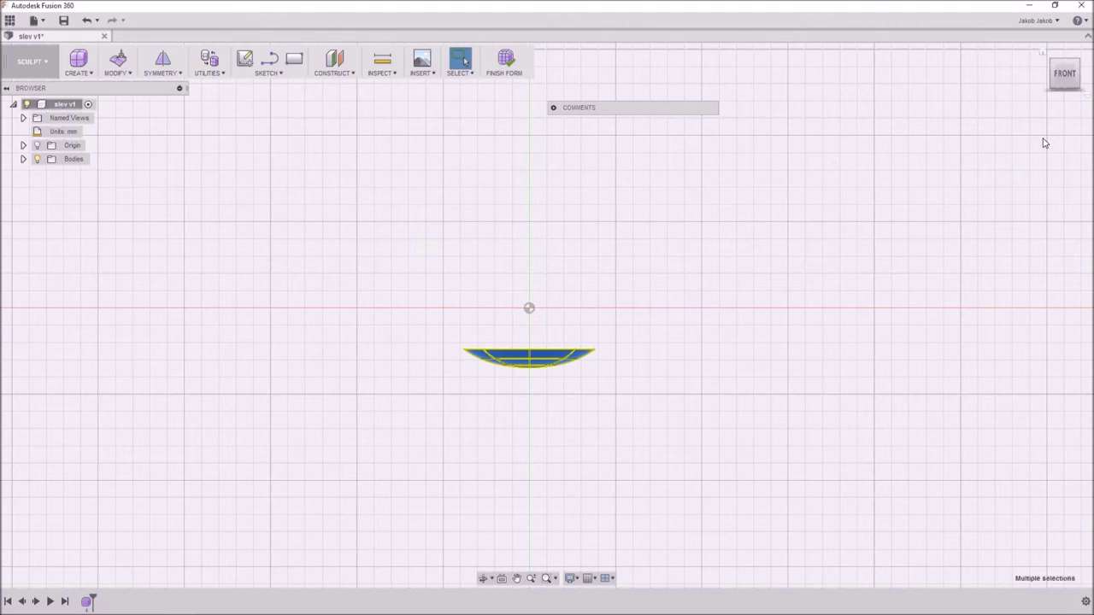
pyautogui.click(1065, 56)
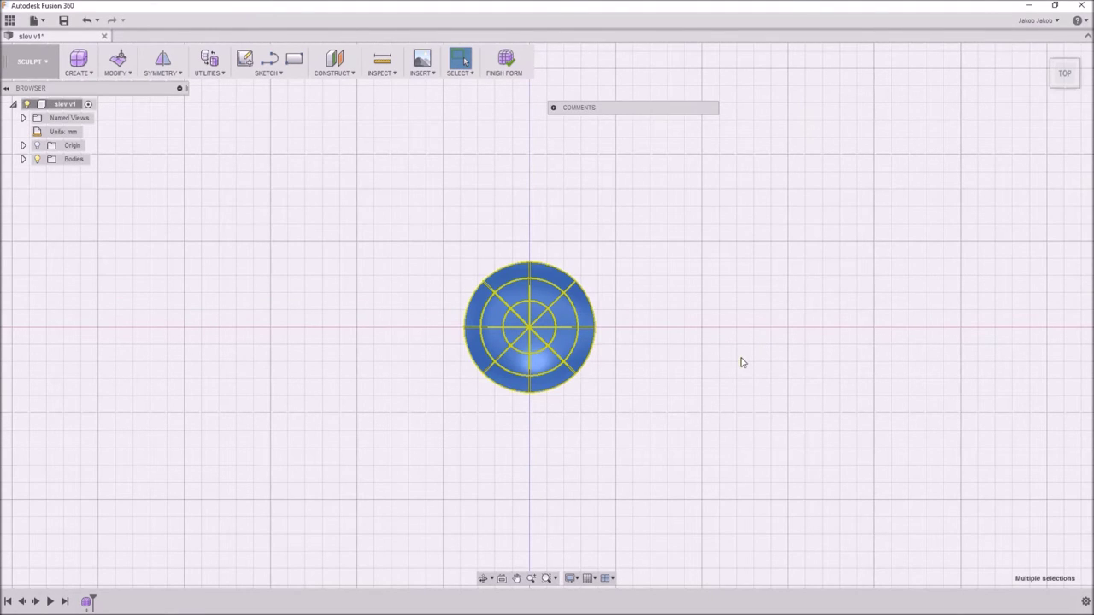
# Step: Reselect all the bowl faces and narrow the dish into an oval outline
pyautogui.moveTo(408, 224); pyautogui.dragTo(650, 451)
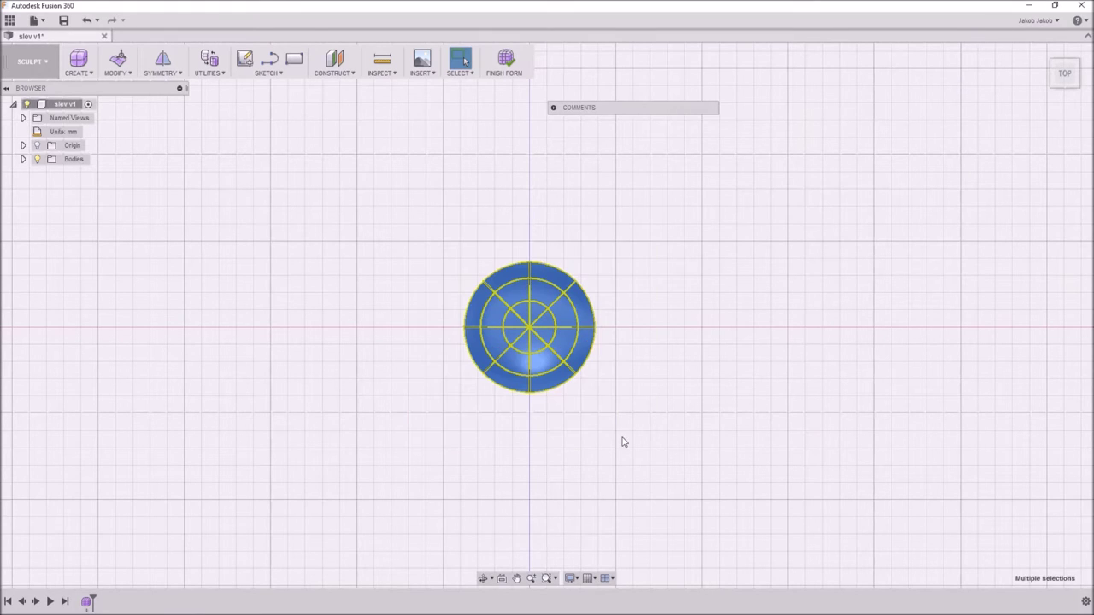
pyautogui.click(118, 58)
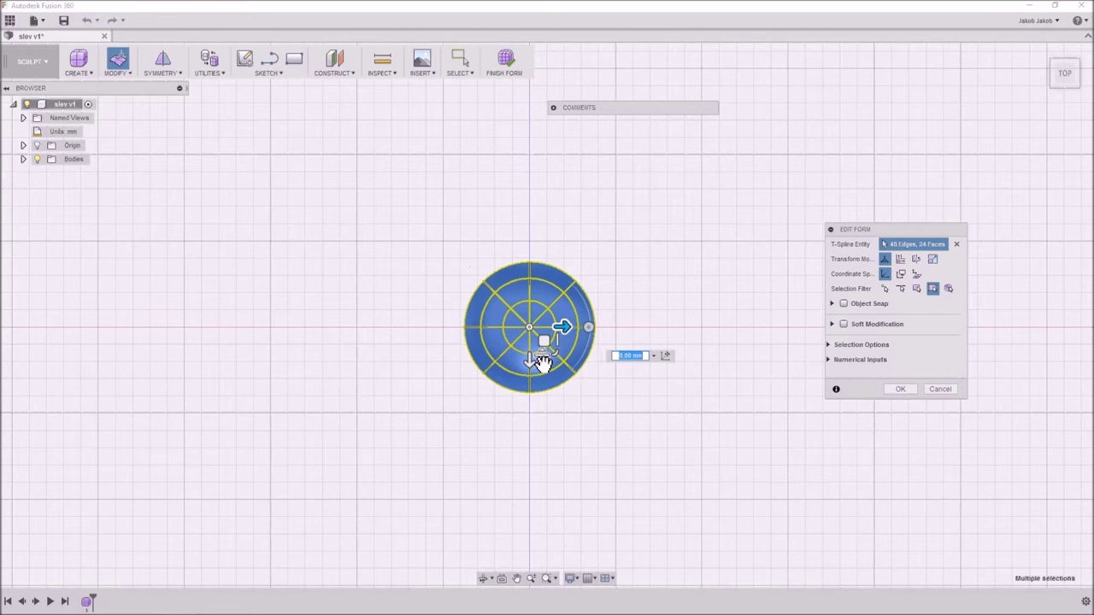
pyautogui.moveTo(543, 360); pyautogui.dragTo(542, 349)
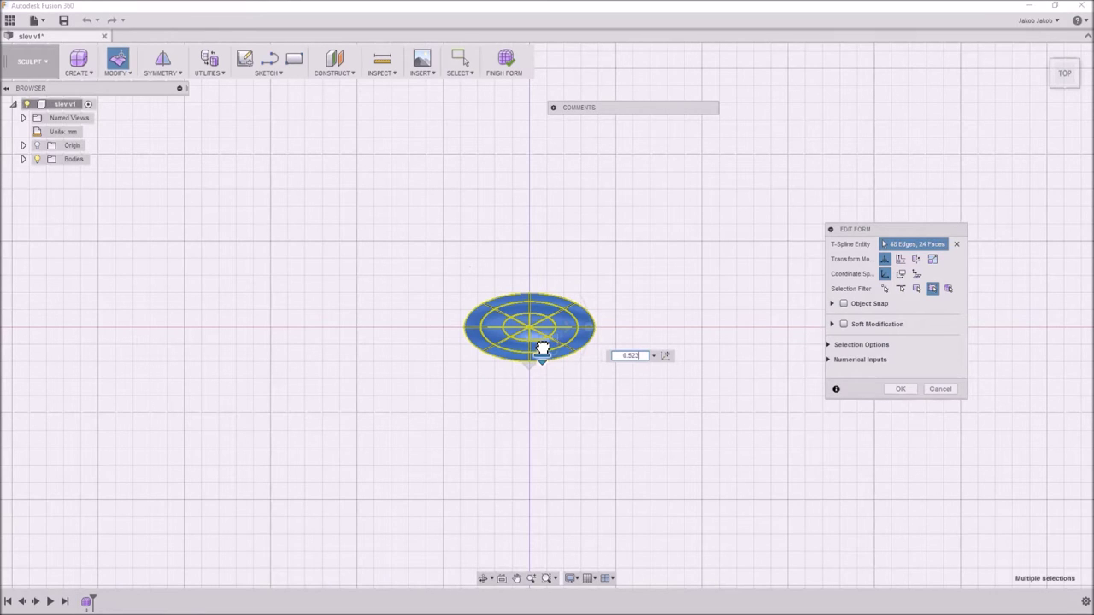
pyautogui.moveTo(543, 349); pyautogui.dragTo(542, 342)
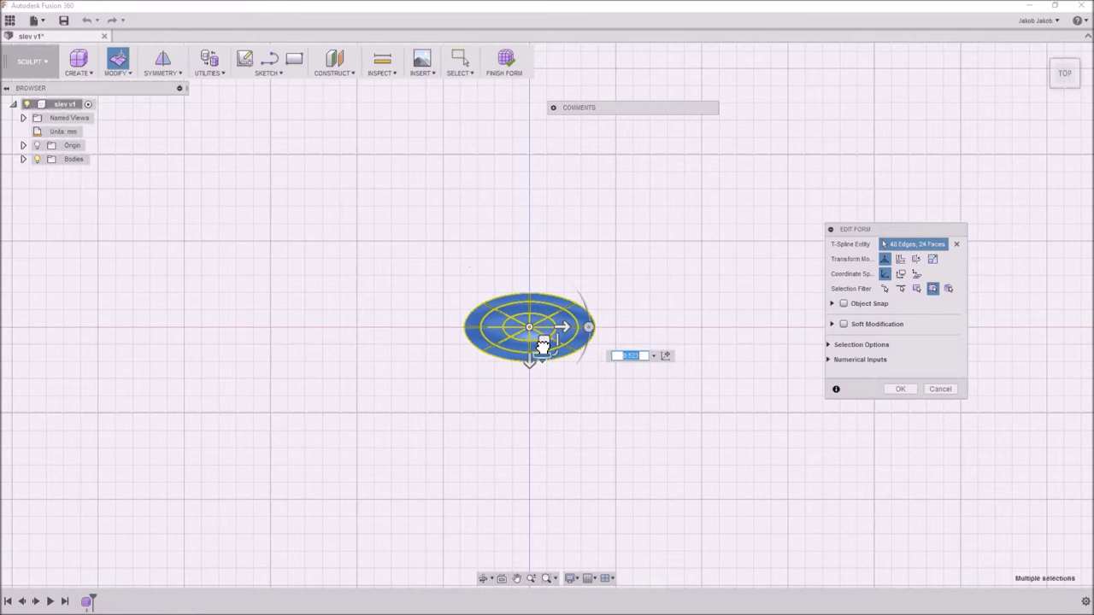
pyautogui.click(605, 409)
# Step: Inspect the oval dish from several angles, then select the outer face at its right end
pyautogui.moveTo(610, 430)
pyautogui.keyDown('shift'); pyautogui.mouseDown(button='middle')
pyautogui.moveTo(593, 316)
pyautogui.moveTo(606, 307)
pyautogui.moveTo(617, 419)
pyautogui.mouseUp(button='middle'); pyautogui.keyUp('shift')
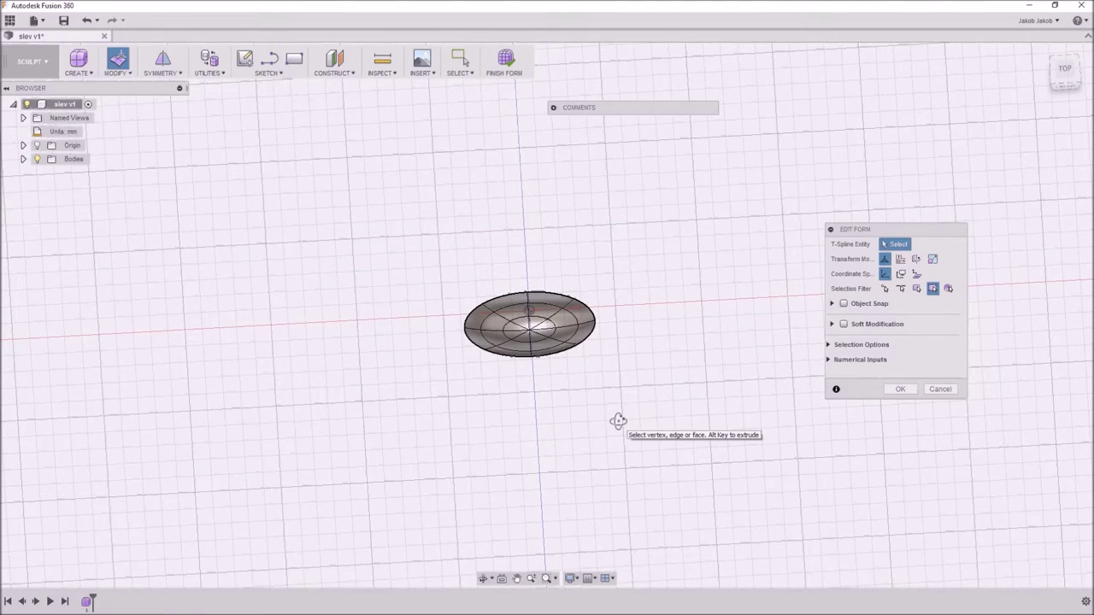
pyautogui.keyDown('shift'); pyautogui.moveTo(596, 436); pyautogui.dragTo(544, 344, button='middle'); pyautogui.keyUp('shift')
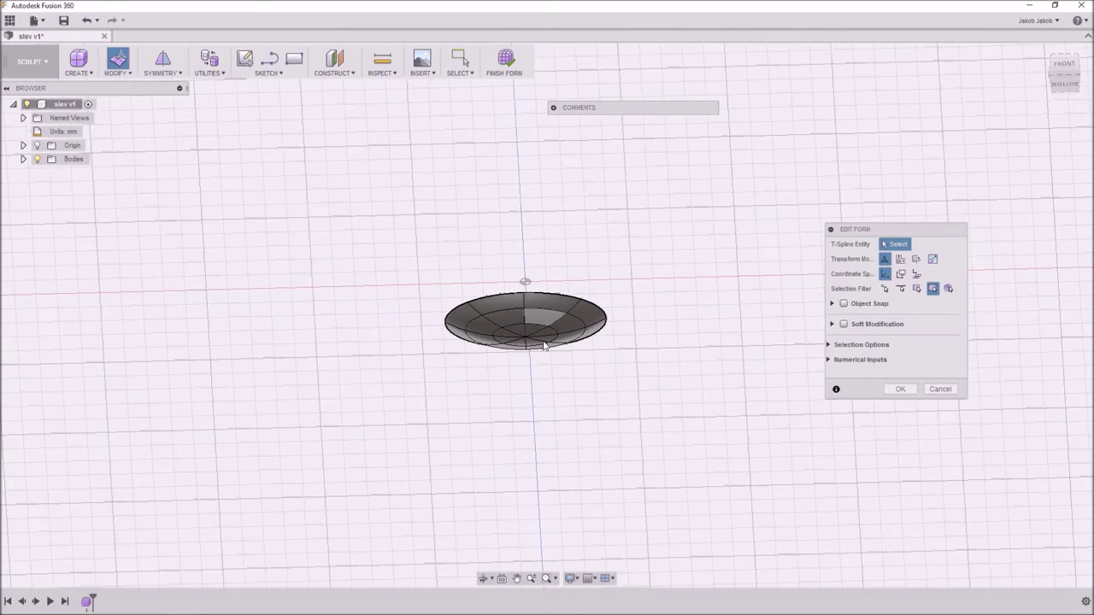
pyautogui.scroll(5, 544, 344)
pyautogui.keyDown('shift'); pyautogui.moveTo(502, 387); pyautogui.dragTo(476, 305, button='middle'); pyautogui.keyUp('shift')
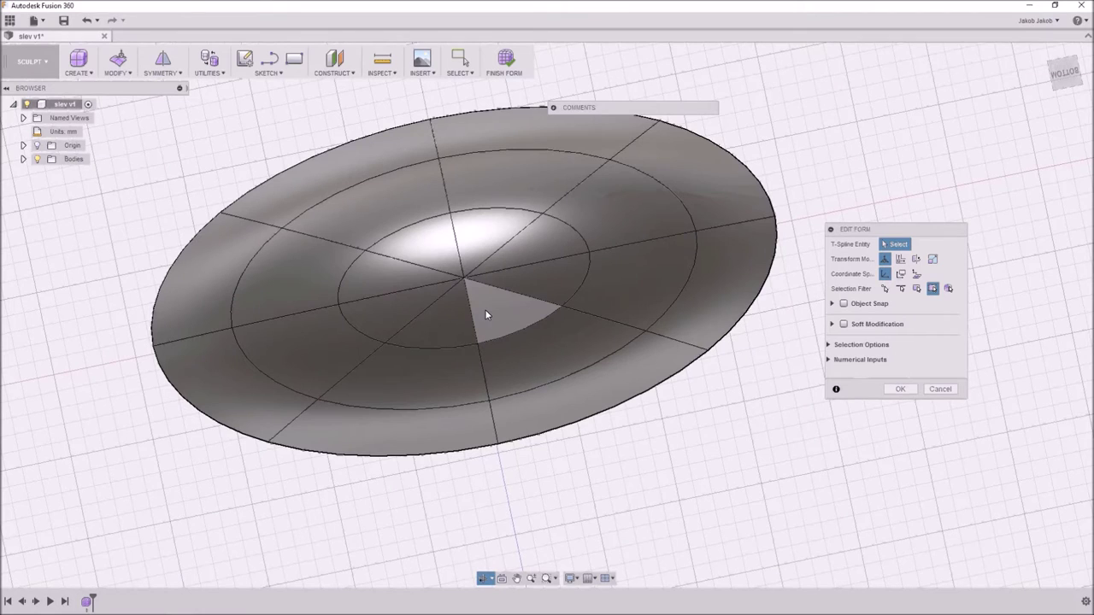
pyautogui.keyDown('shift'); pyautogui.moveTo(634, 362); pyautogui.dragTo(646, 502, button='middle'); pyautogui.keyUp('shift')
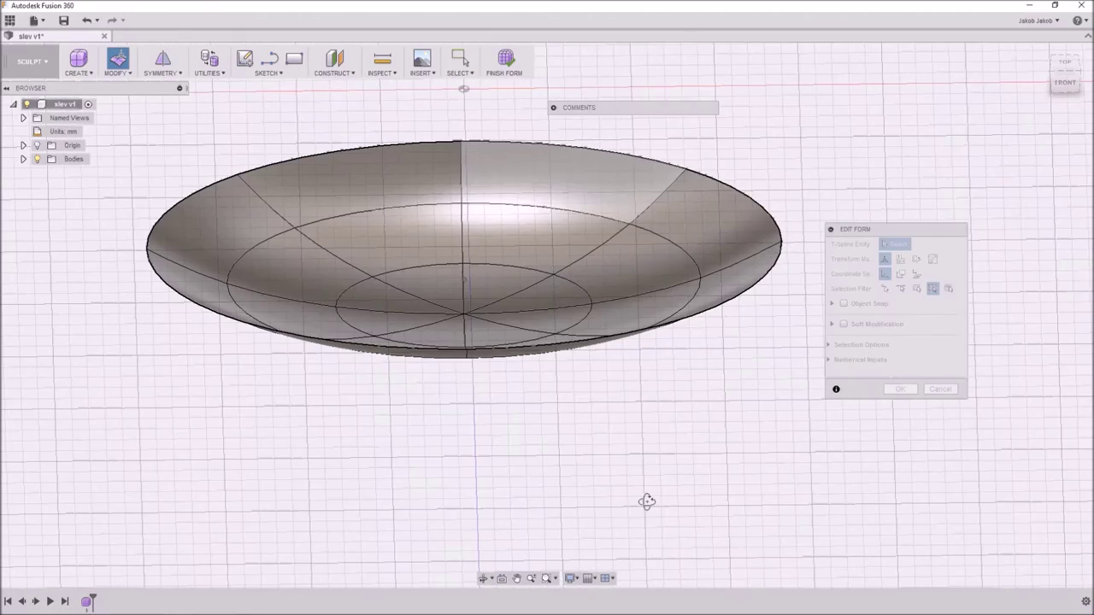
pyautogui.click(1064, 68)
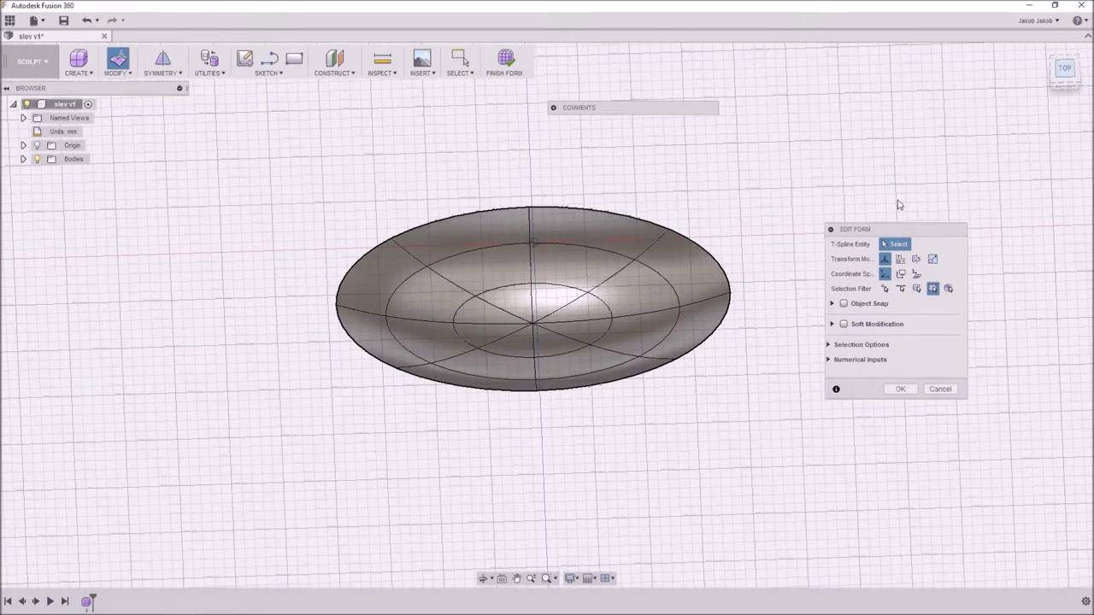
pyautogui.scroll(-3, 686, 427)
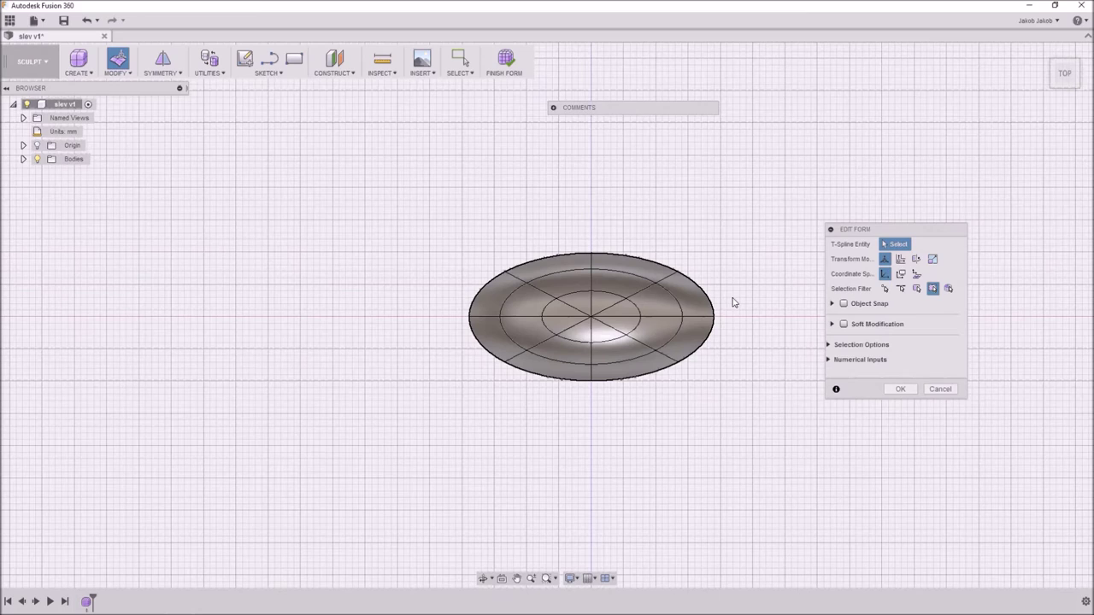
pyautogui.click(696, 305)
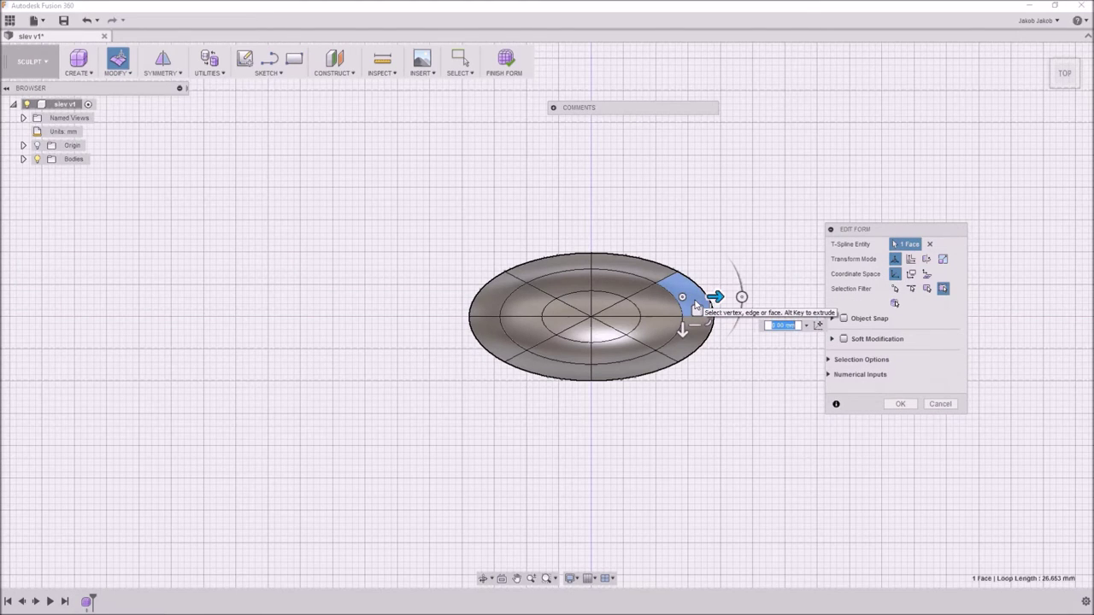
# Step: Scale the six right-end faces down to about 0.627 to form a pointed tip
pyautogui.keyDown('shift'); pyautogui.click(658, 301); pyautogui.keyUp('shift')
pyautogui.keyDown('shift'); pyautogui.click(620, 309); pyautogui.keyUp('shift')
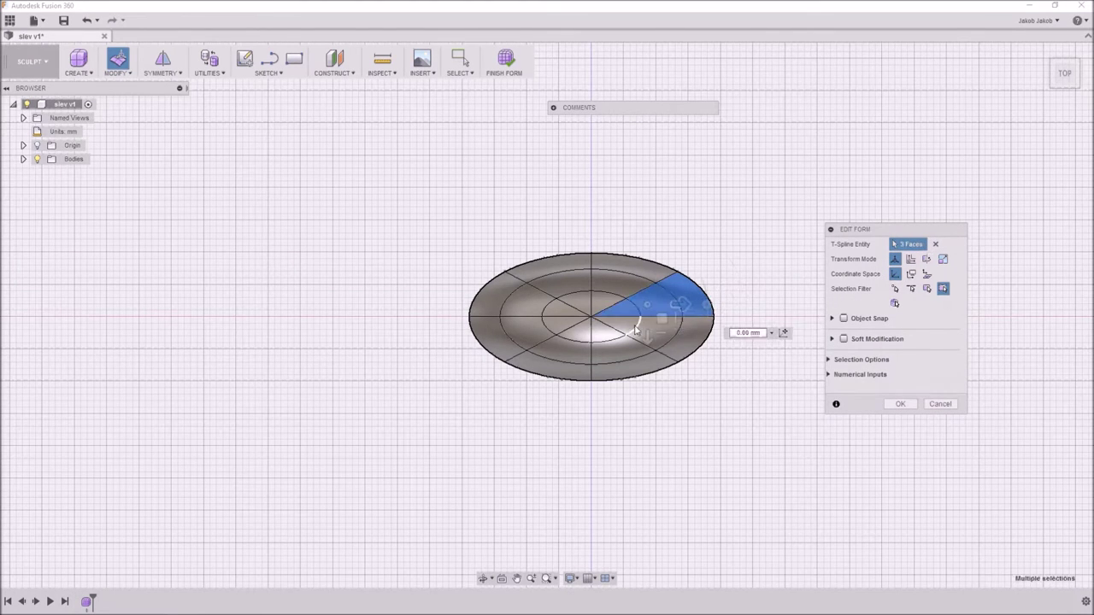
pyautogui.keyDown('shift'); pyautogui.click(631, 328); pyautogui.keyUp('shift')
pyautogui.keyDown('shift'); pyautogui.click(664, 336); pyautogui.keyUp('shift')
pyautogui.keyDown('shift'); pyautogui.click(699, 346); pyautogui.keyUp('shift')
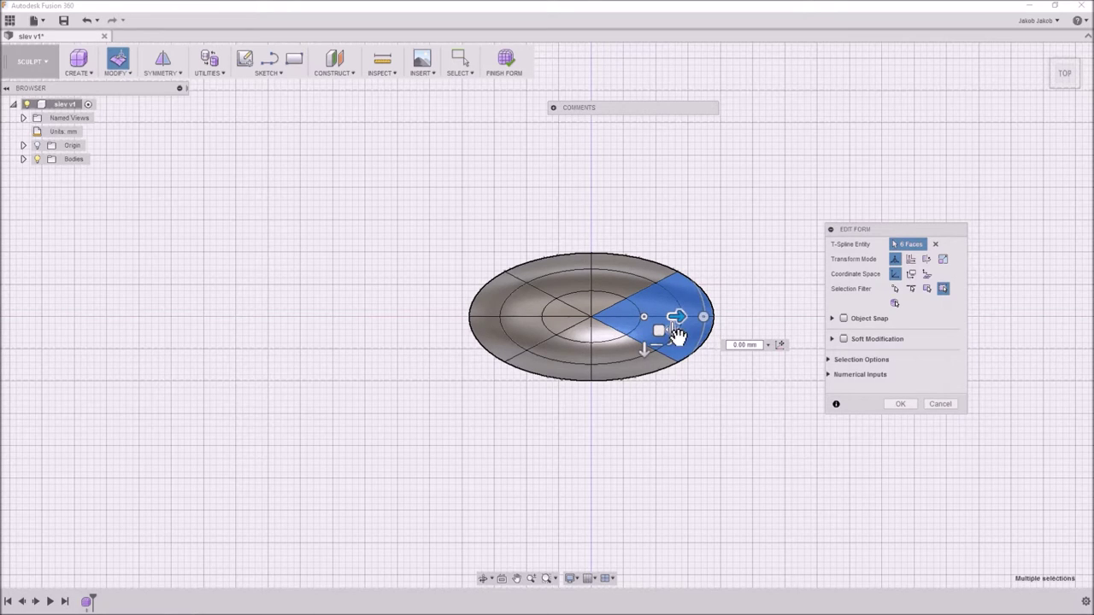
pyautogui.moveTo(659, 342)
pyautogui.mouseDown()
pyautogui.moveTo(673, 325)
pyautogui.moveTo(664, 332)
pyautogui.mouseUp()
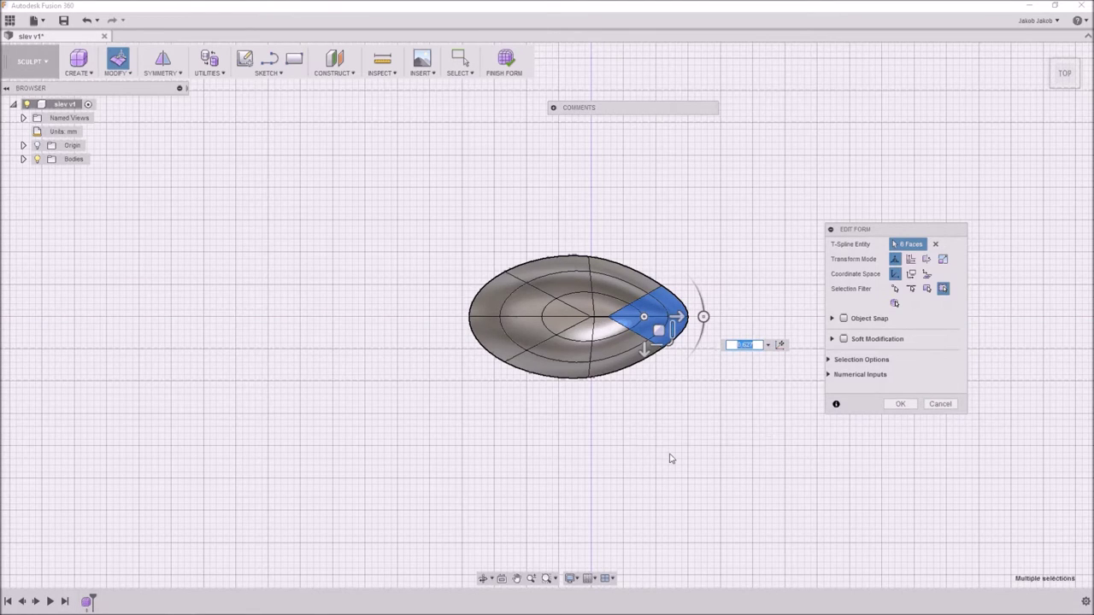
pyautogui.click(646, 473)
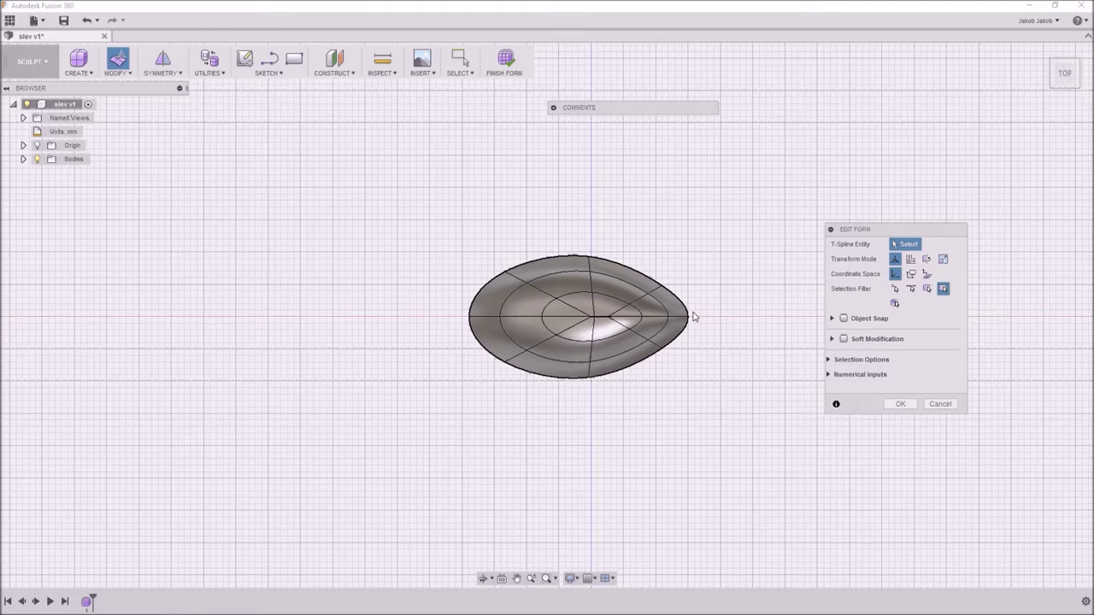
pyautogui.keyDown('shift'); pyautogui.moveTo(632, 442); pyautogui.dragTo(651, 289, button='middle'); pyautogui.keyUp('shift')
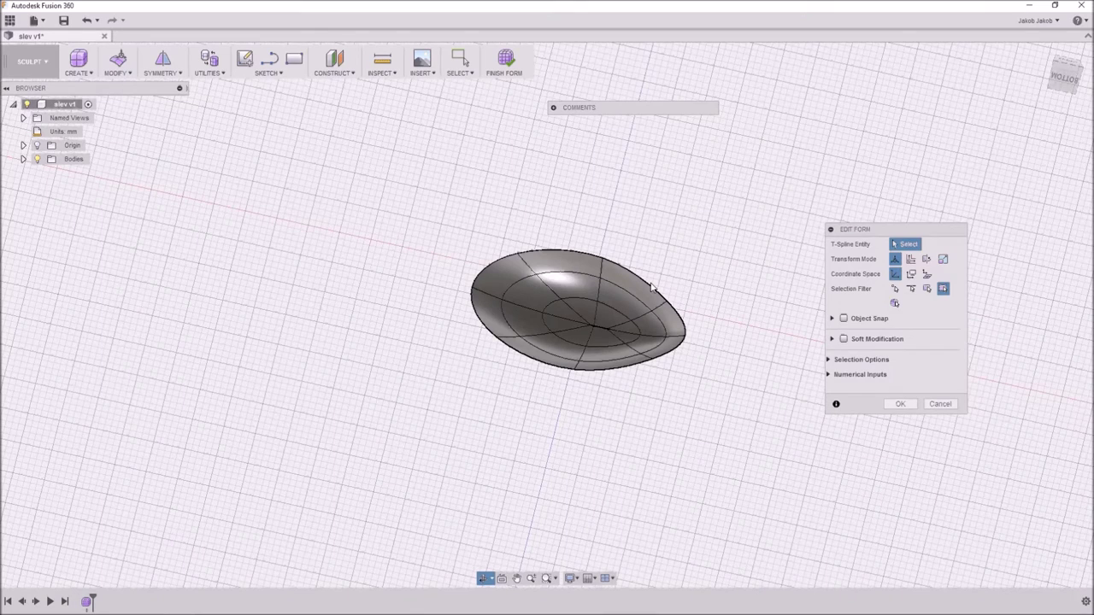
pyautogui.click(1060, 83)
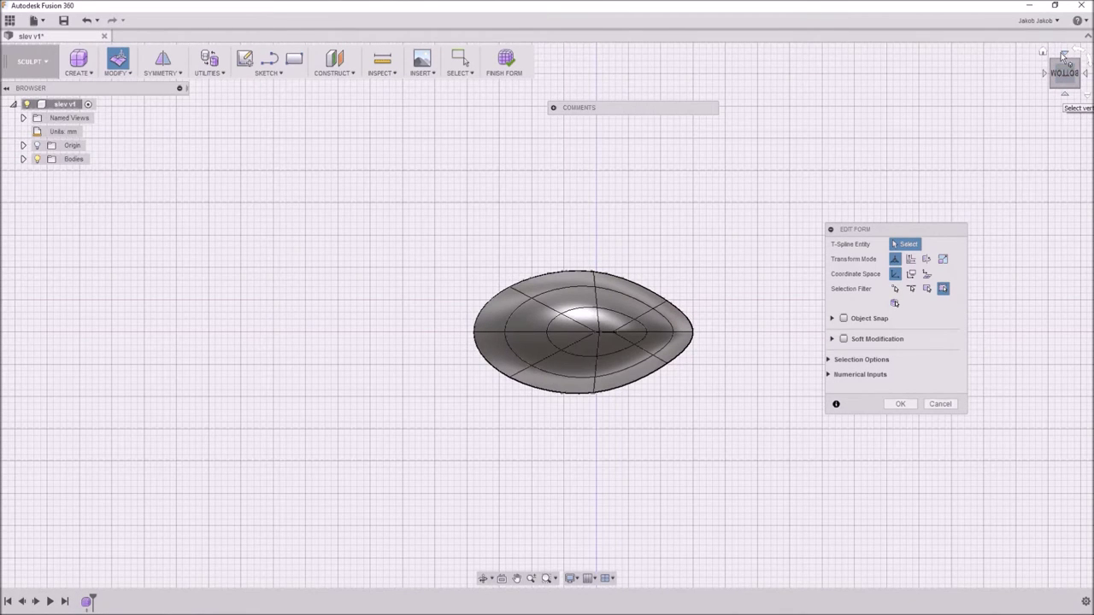
pyautogui.click(1063, 56)
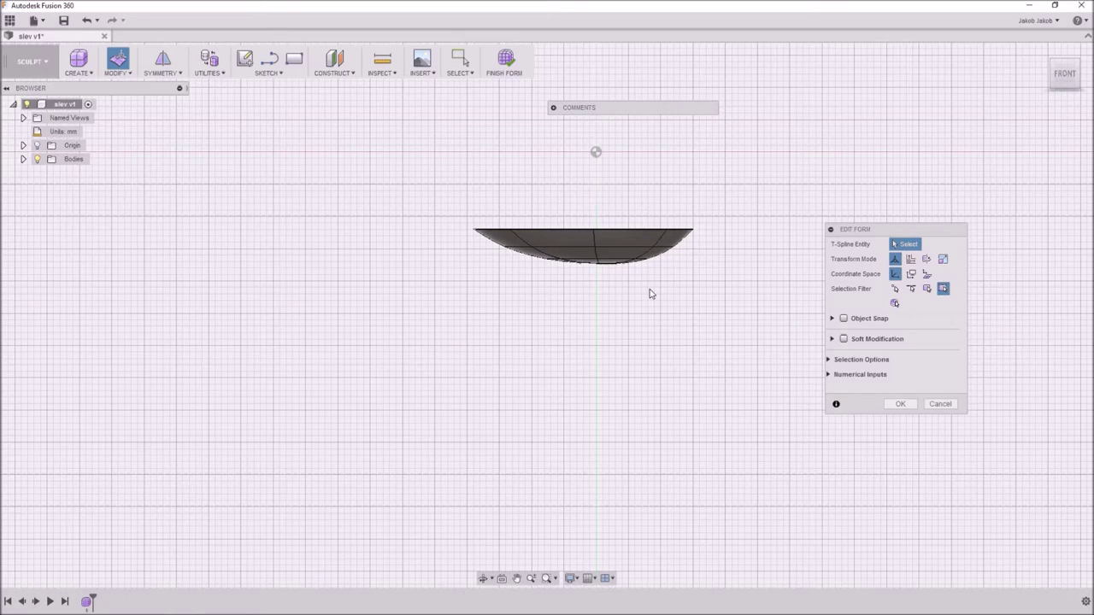
pyautogui.scroll(5, 659, 179)
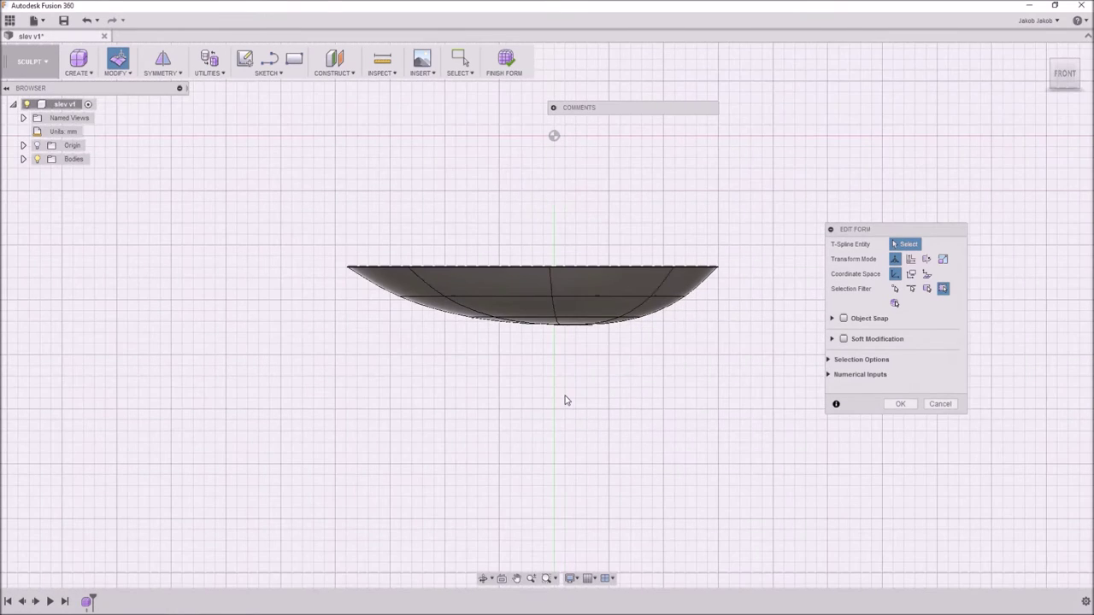
pyautogui.keyDown('shift'); pyautogui.moveTo(579, 396); pyautogui.dragTo(586, 359, button='middle'); pyautogui.keyUp('shift')
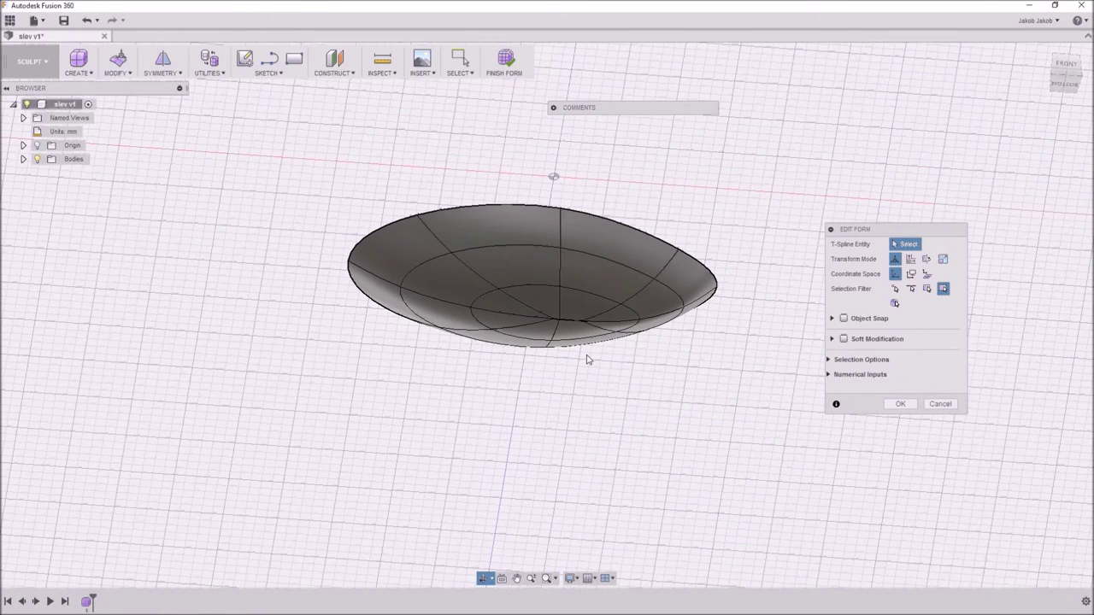
pyautogui.click(1065, 68)
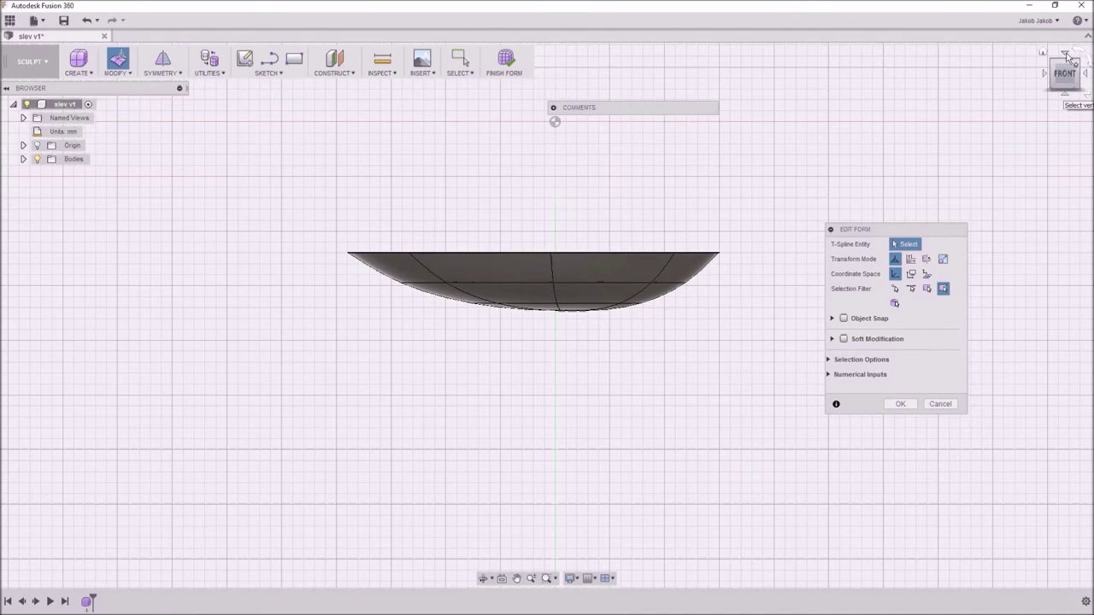
pyautogui.click(1064, 55)
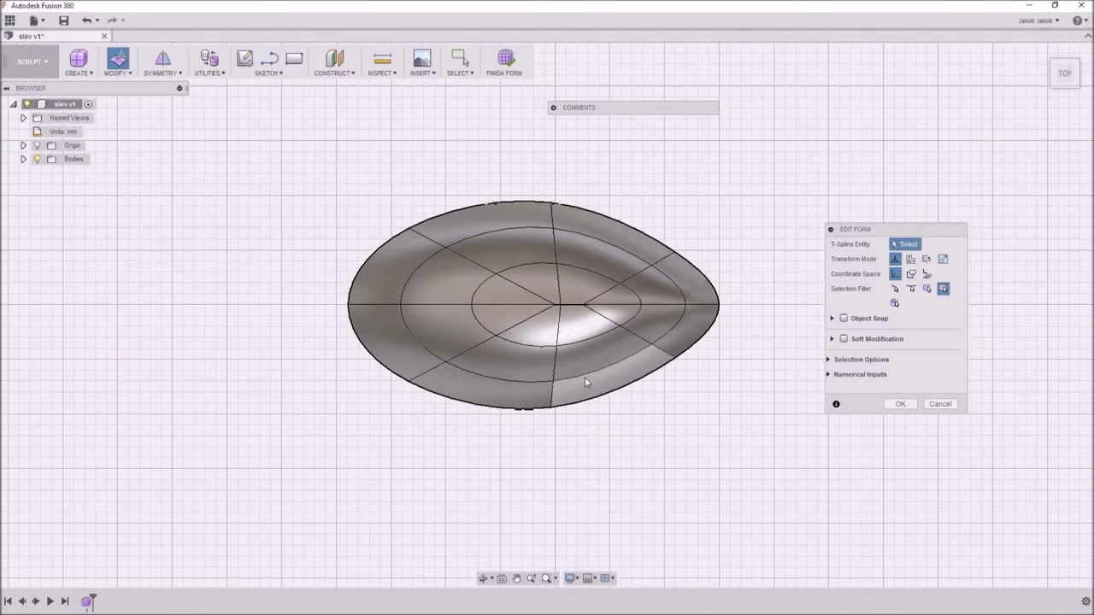
pyautogui.click(574, 282)
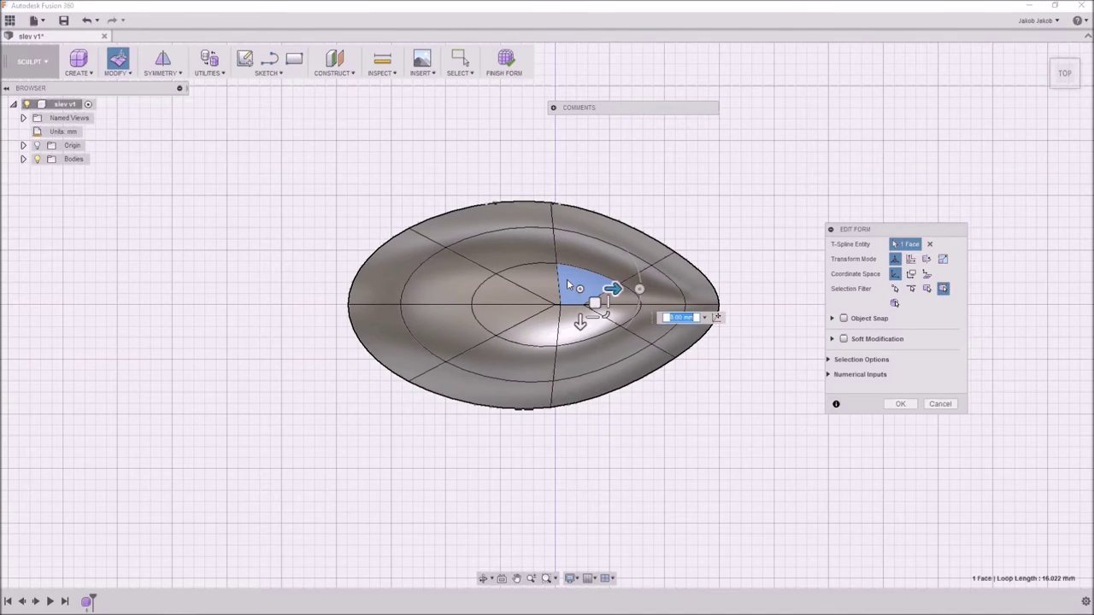
# Step: Start picking inner-ring faces of the dish, then clear the selection to start over
pyautogui.keyDown('shift'); pyautogui.click(517, 282); pyautogui.keyUp('shift')
pyautogui.keyDown('shift'); pyautogui.click(513, 292); pyautogui.keyUp('shift')
pyautogui.keyDown('shift'); pyautogui.click(511, 303); pyautogui.keyUp('shift')
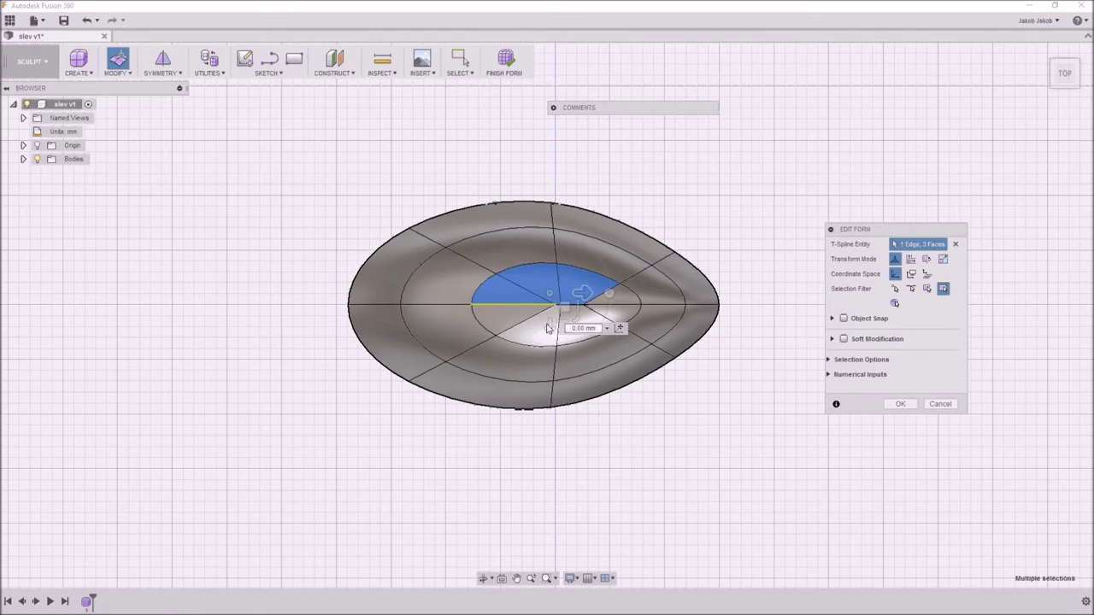
pyautogui.keyDown('shift'); pyautogui.click(512, 320); pyautogui.keyUp('shift')
pyautogui.keyDown('shift'); pyautogui.click(590, 334); pyautogui.keyUp('shift')
pyautogui.click(642, 402)
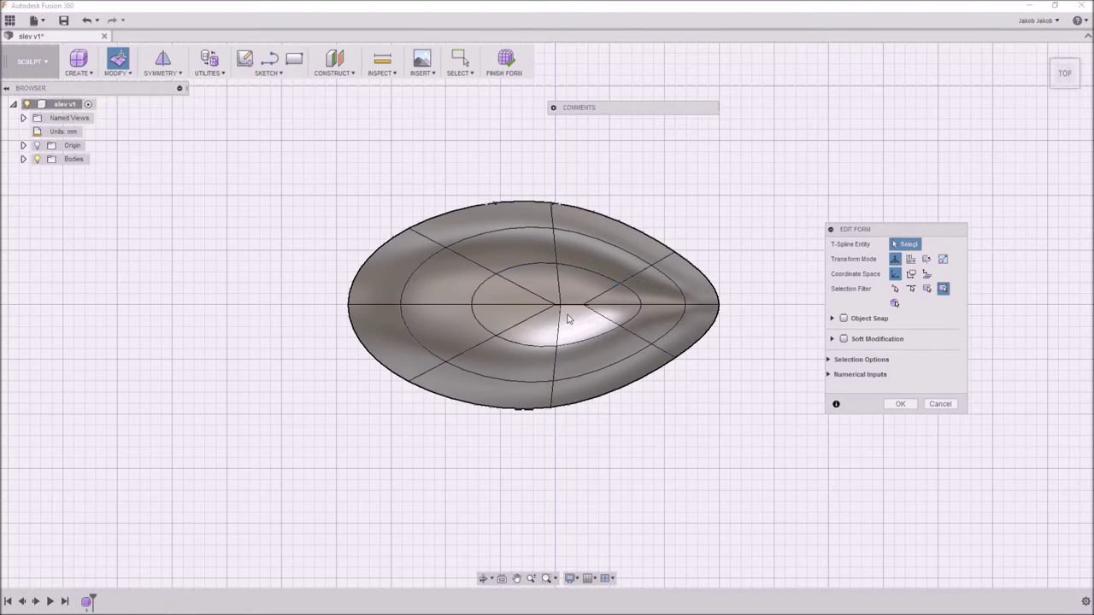
# Step: Select all eight inner-ring faces and delete them, opening an oval hole
pyautogui.click(547, 279)
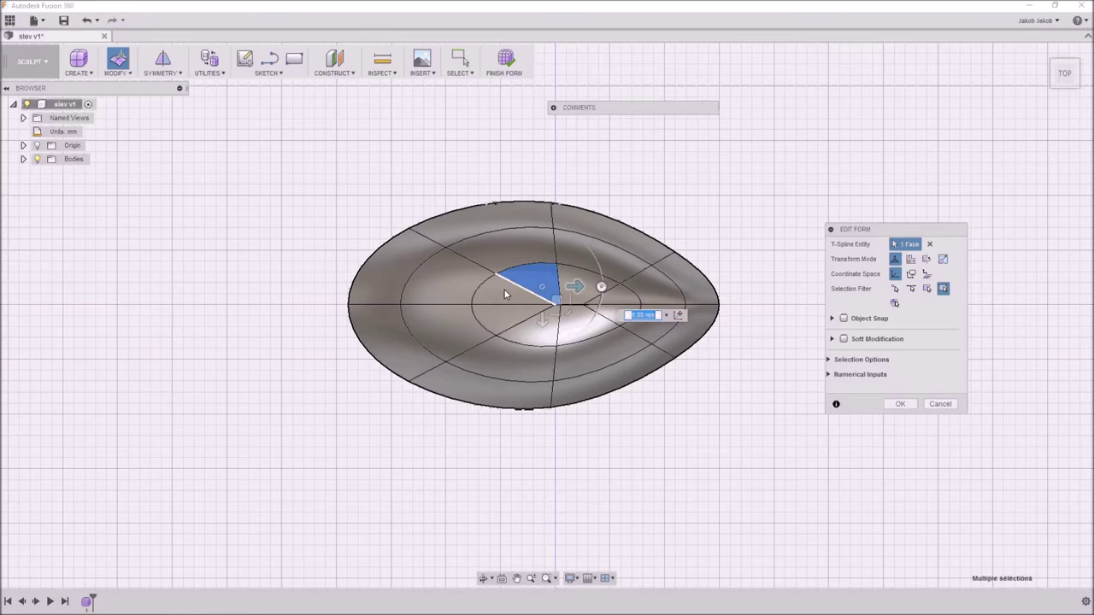
pyautogui.keyDown('shift'); pyautogui.click(506, 295); pyautogui.keyUp('shift')
pyautogui.keyDown('shift'); pyautogui.click(510, 319); pyautogui.keyUp('shift')
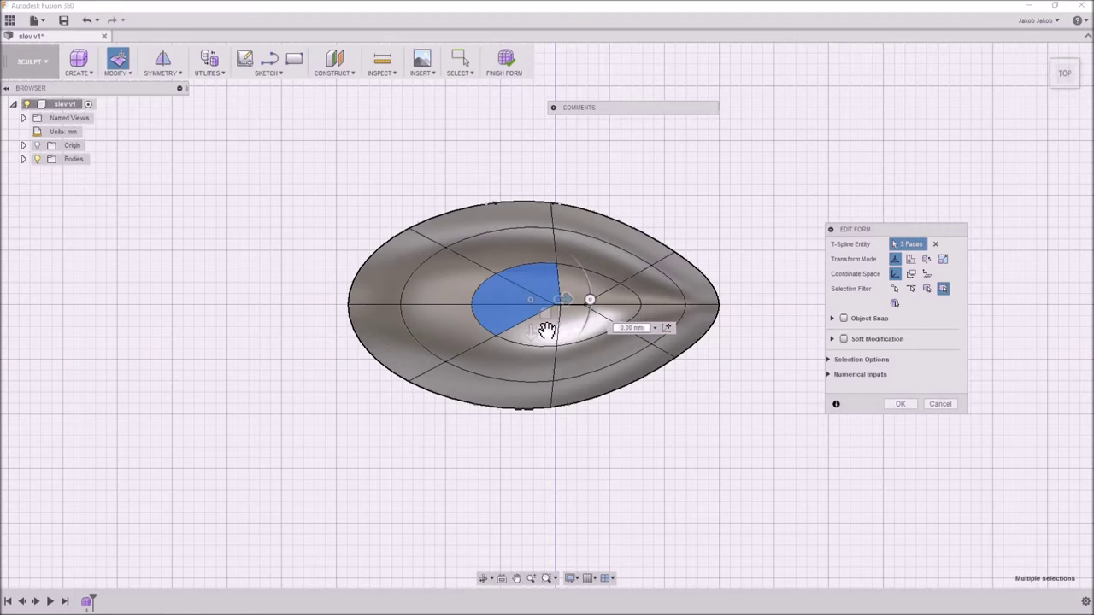
pyautogui.keyDown('shift'); pyautogui.click(547, 344); pyautogui.keyUp('shift')
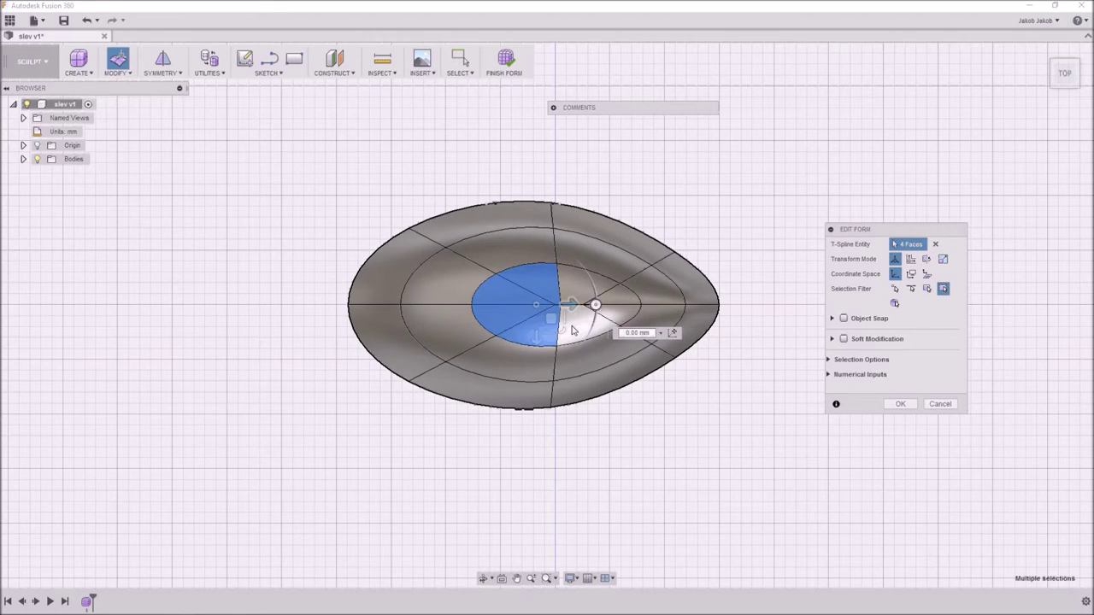
pyautogui.keyDown('shift'); pyautogui.click(581, 324); pyautogui.keyUp('shift')
pyautogui.keyDown('shift'); pyautogui.click(609, 308); pyautogui.keyUp('shift')
pyautogui.keyDown('shift'); pyautogui.click(620, 298); pyautogui.keyUp('shift')
pyautogui.keyDown('shift'); pyautogui.click(594, 287); pyautogui.keyUp('shift')
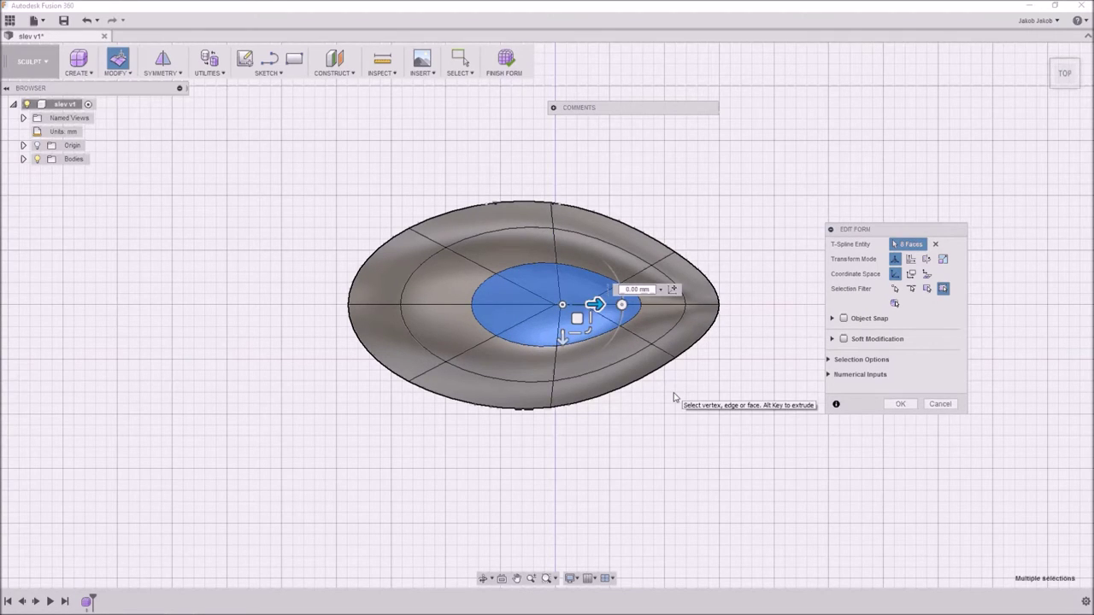
pyautogui.press('Delete')
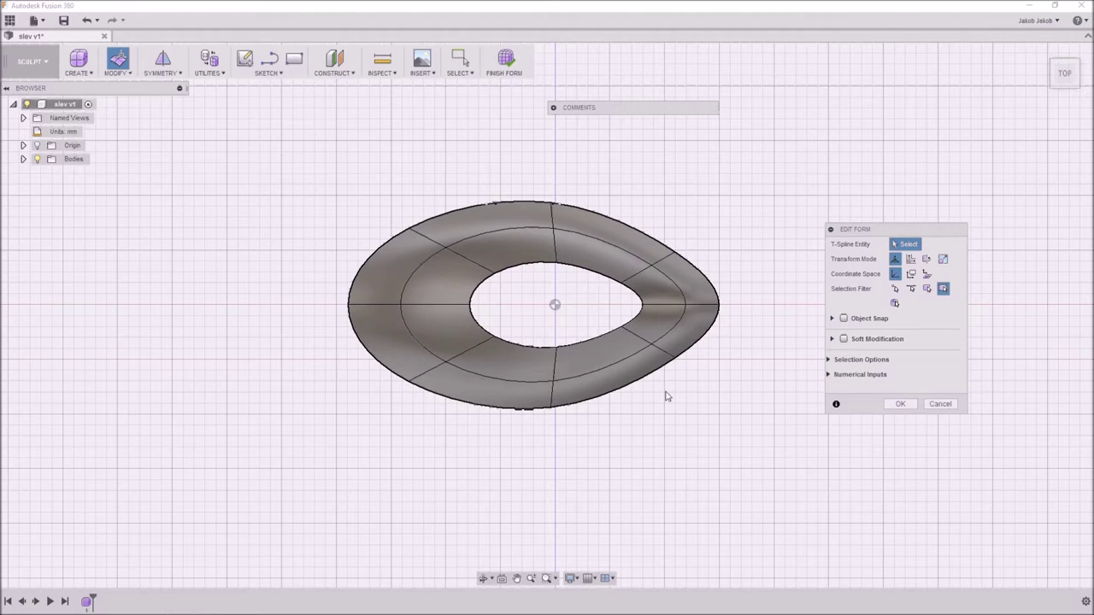
# Step: Fill the dish's central hole edge using Fill Hole in Collapse mode
pyautogui.click(83, 74)
pyautogui.click(112, 75)
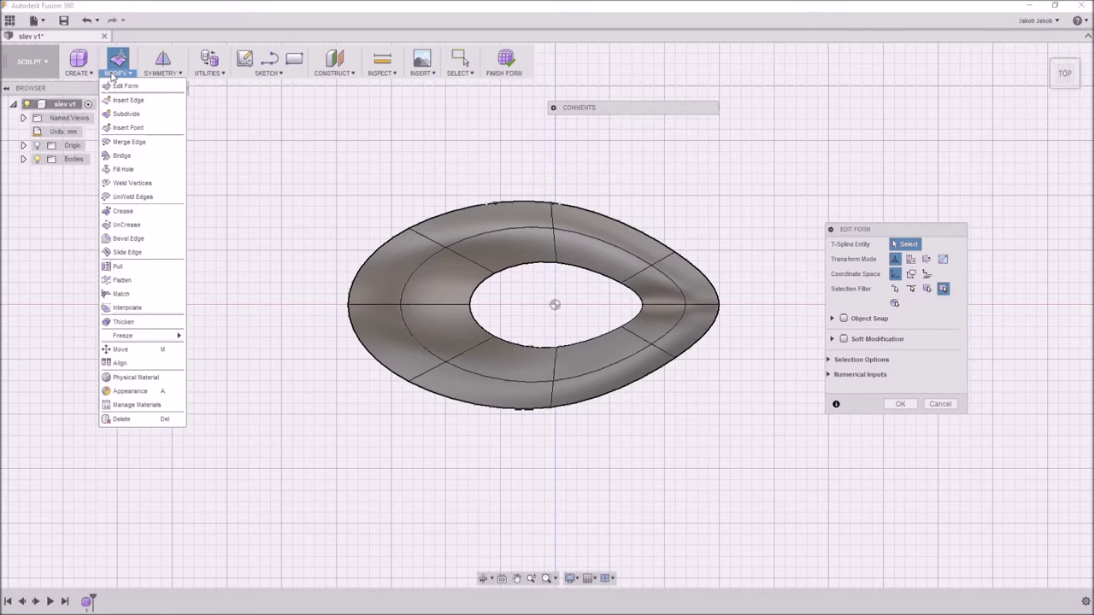
pyautogui.click(141, 169)
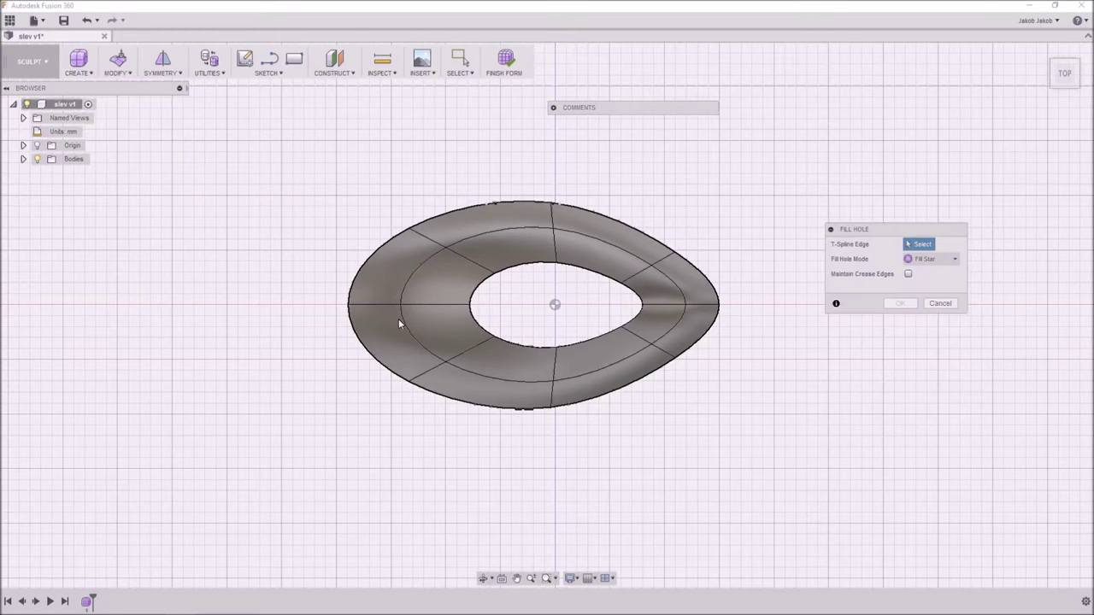
pyautogui.click(529, 267)
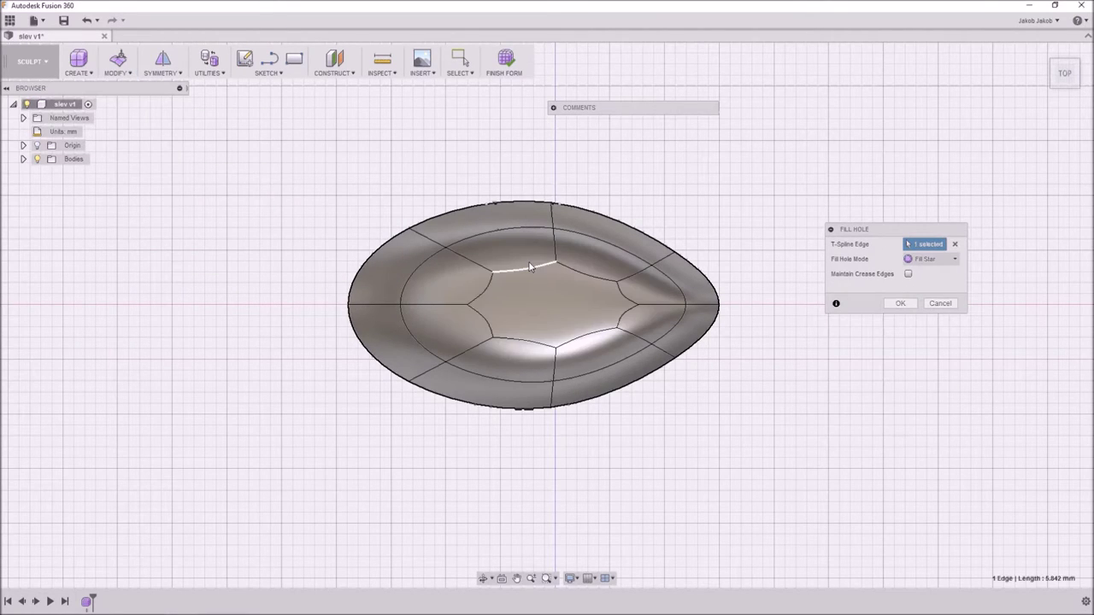
pyautogui.click(930, 261)
pyautogui.click(934, 273)
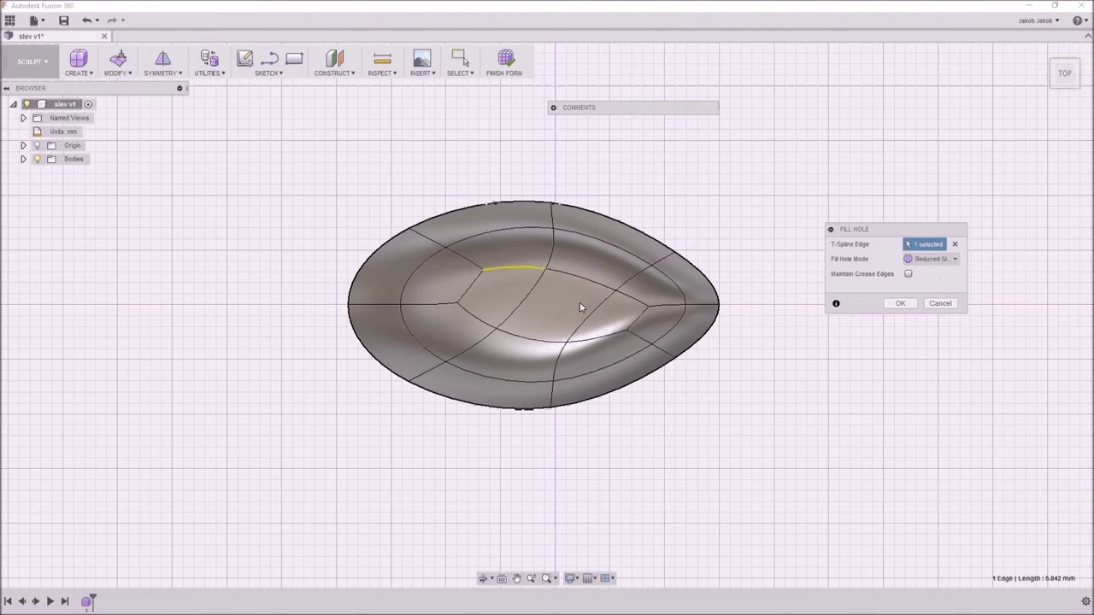
pyautogui.click(928, 261)
pyautogui.click(929, 301)
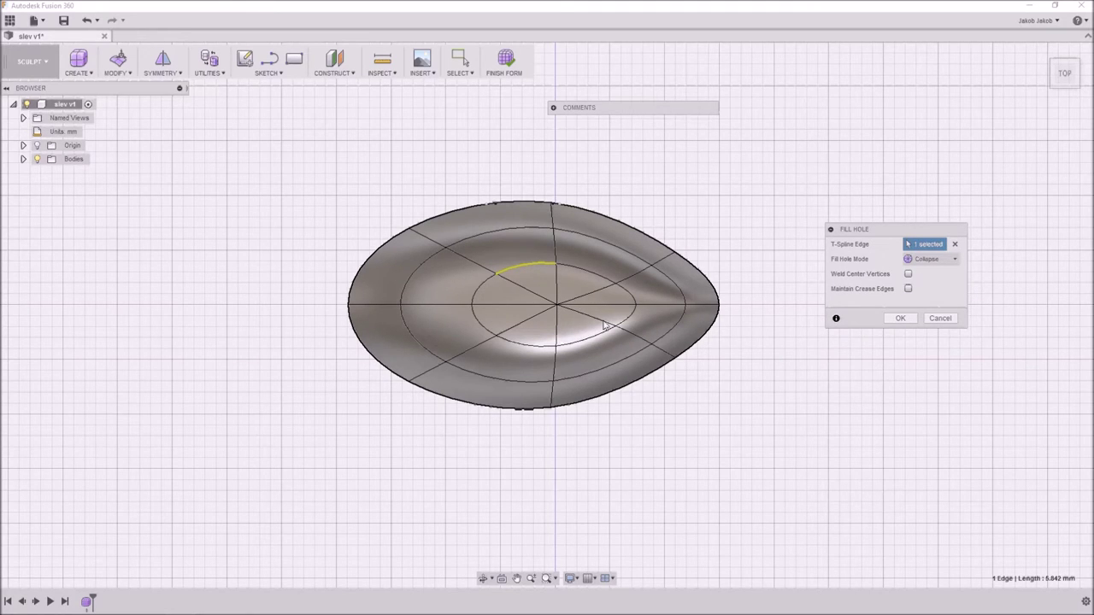
pyautogui.click(901, 320)
pyautogui.keyDown('shift'); pyautogui.moveTo(750, 293); pyautogui.dragTo(732, 222, button='middle'); pyautogui.keyUp('shift')
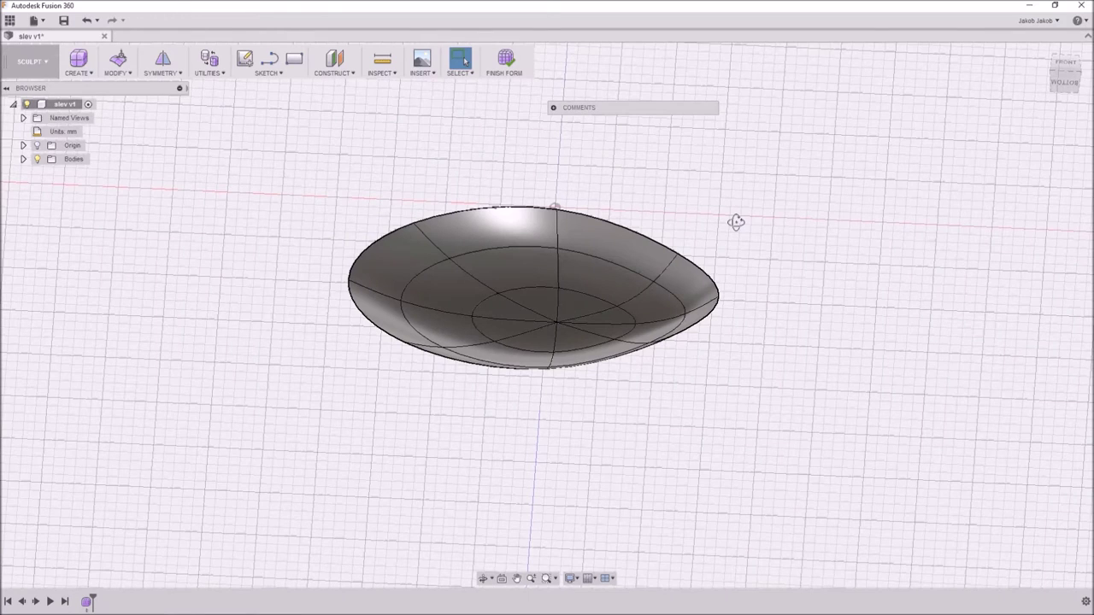
# Step: Look down into the dish and open Edit Form on its centre vertex
pyautogui.click(1065, 65)
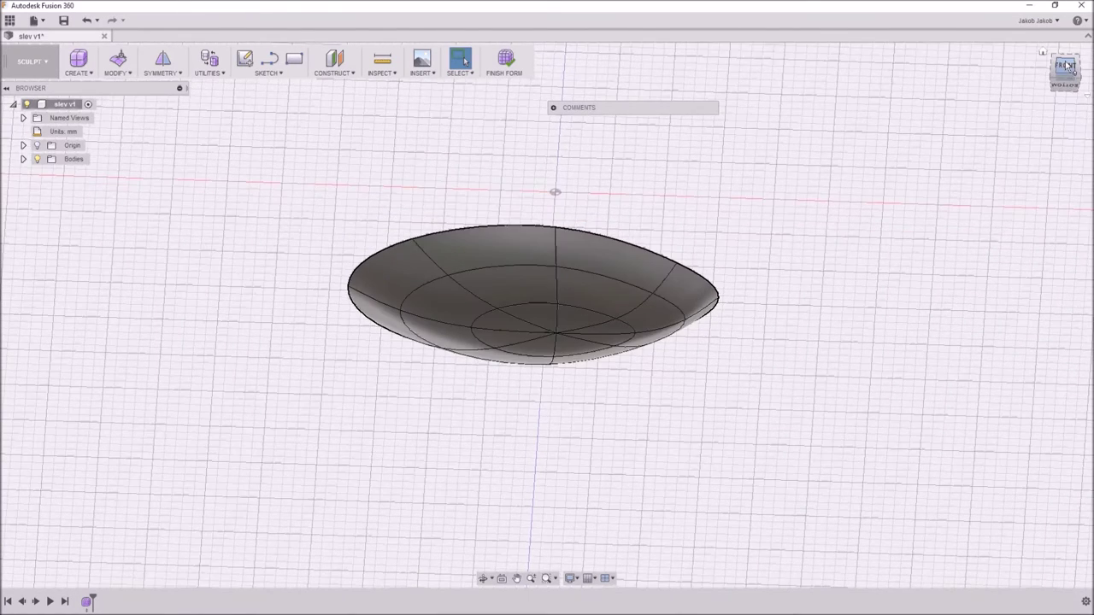
pyautogui.keyDown('shift'); pyautogui.moveTo(759, 427); pyautogui.dragTo(762, 383, button='middle'); pyautogui.keyUp('shift')
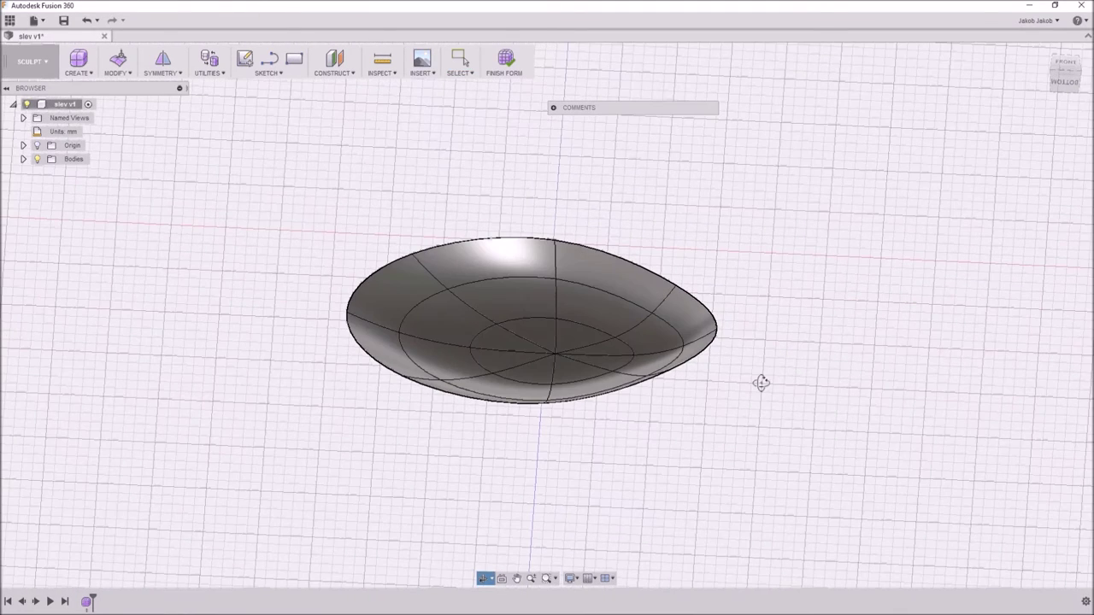
pyautogui.click(554, 353)
pyautogui.click(118, 58)
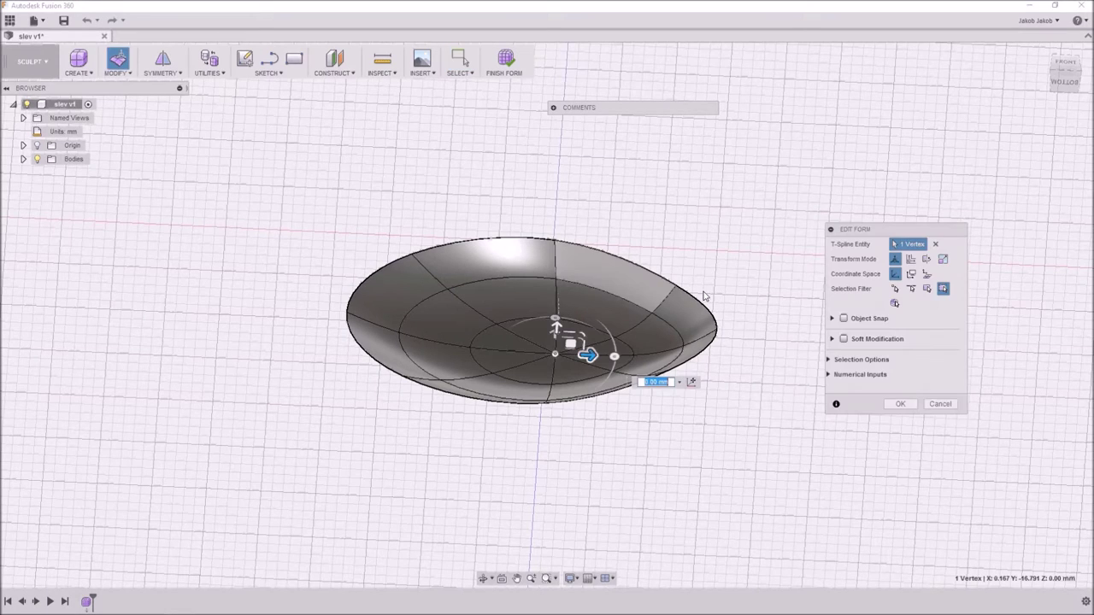
# Step: Check the dish from Bottom and Front views, cancel the vertex edit, and open the Select menu
pyautogui.click(1065, 83)
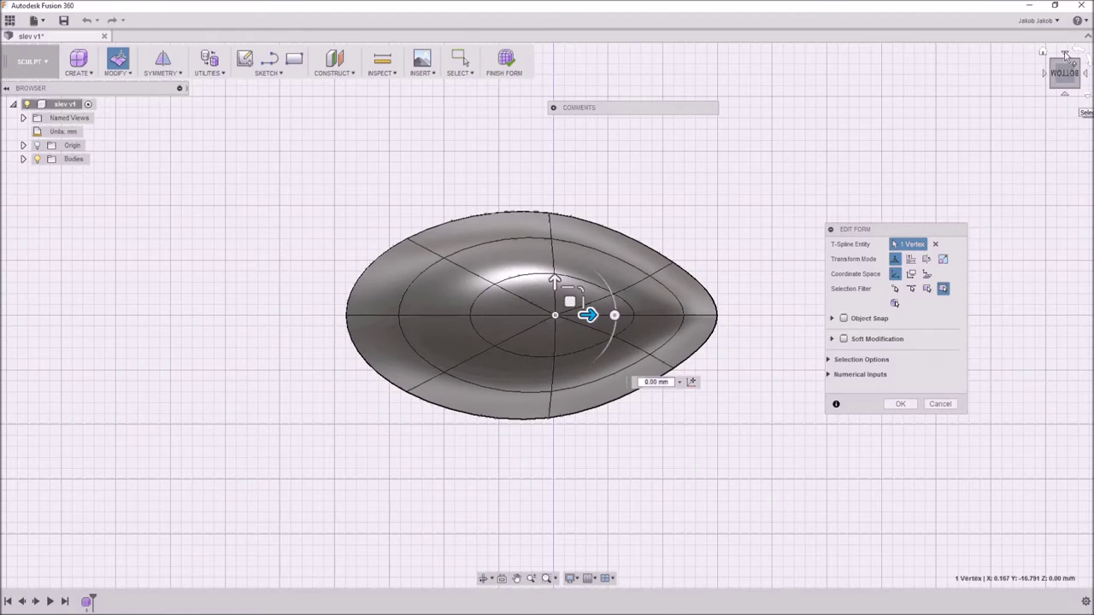
pyautogui.click(1065, 86)
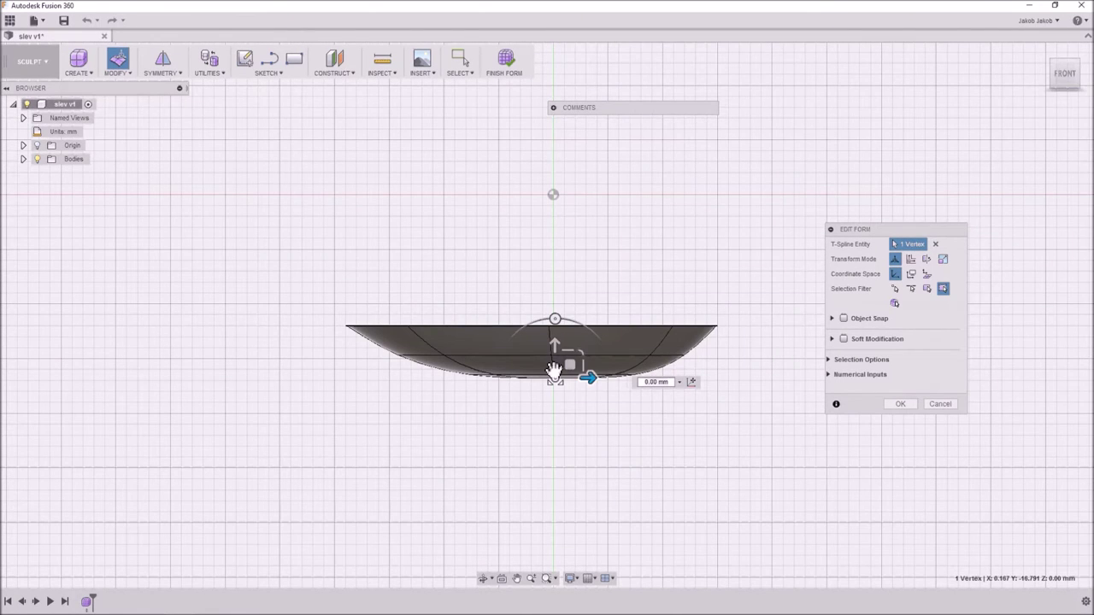
pyautogui.moveTo(557, 353); pyautogui.dragTo(558, 363)
pyautogui.keyDown('shift'); pyautogui.moveTo(580, 449); pyautogui.dragTo(556, 408, button='middle'); pyautogui.keyUp('shift')
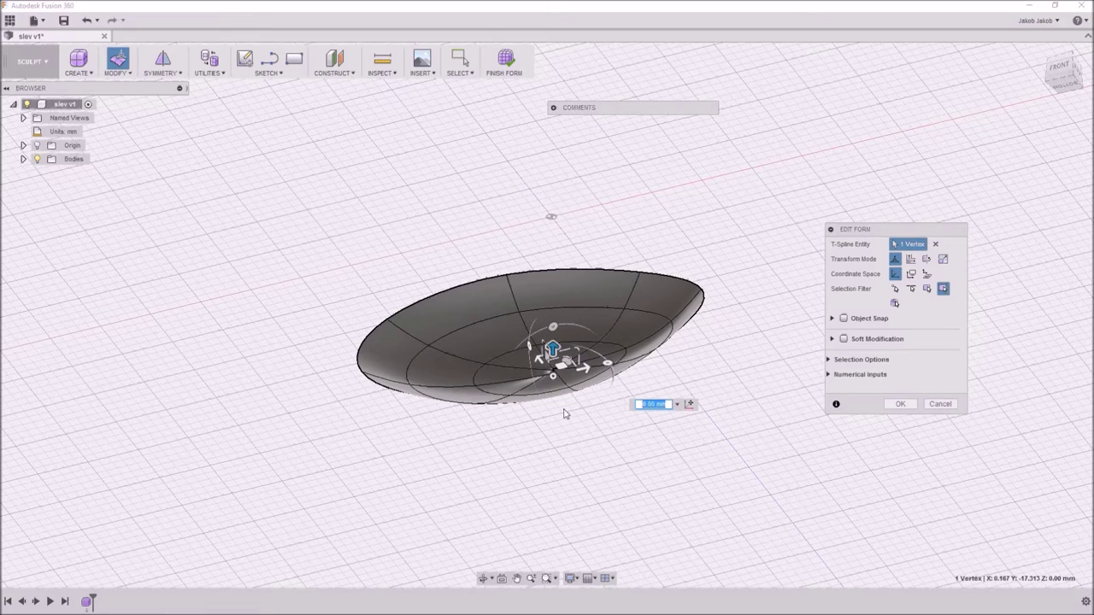
pyautogui.click(938, 404)
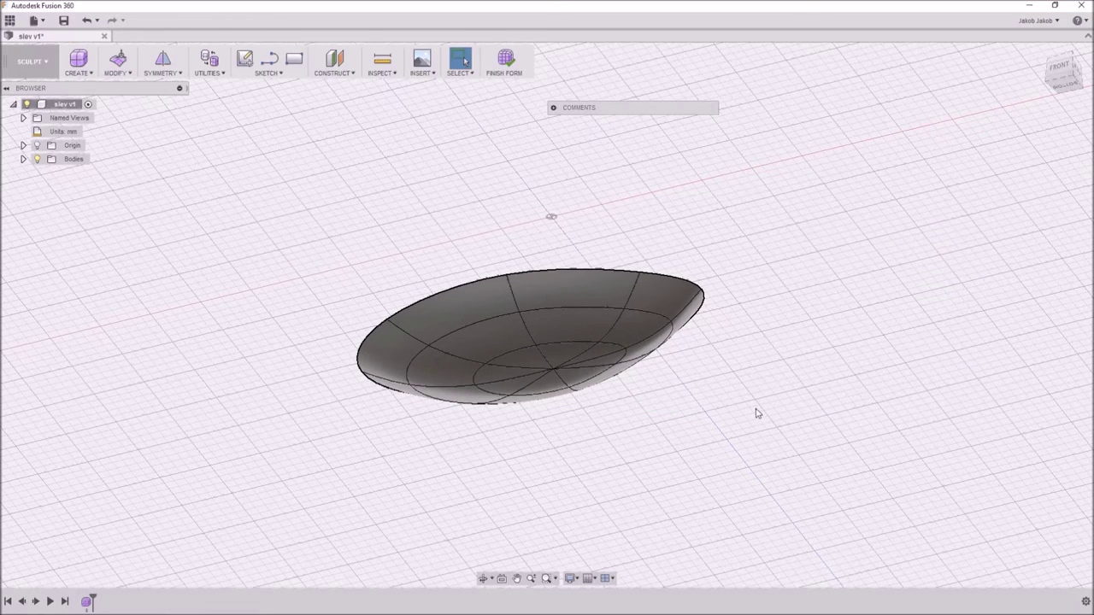
pyautogui.keyDown('shift'); pyautogui.moveTo(664, 447); pyautogui.dragTo(628, 408, button='middle'); pyautogui.keyUp('shift')
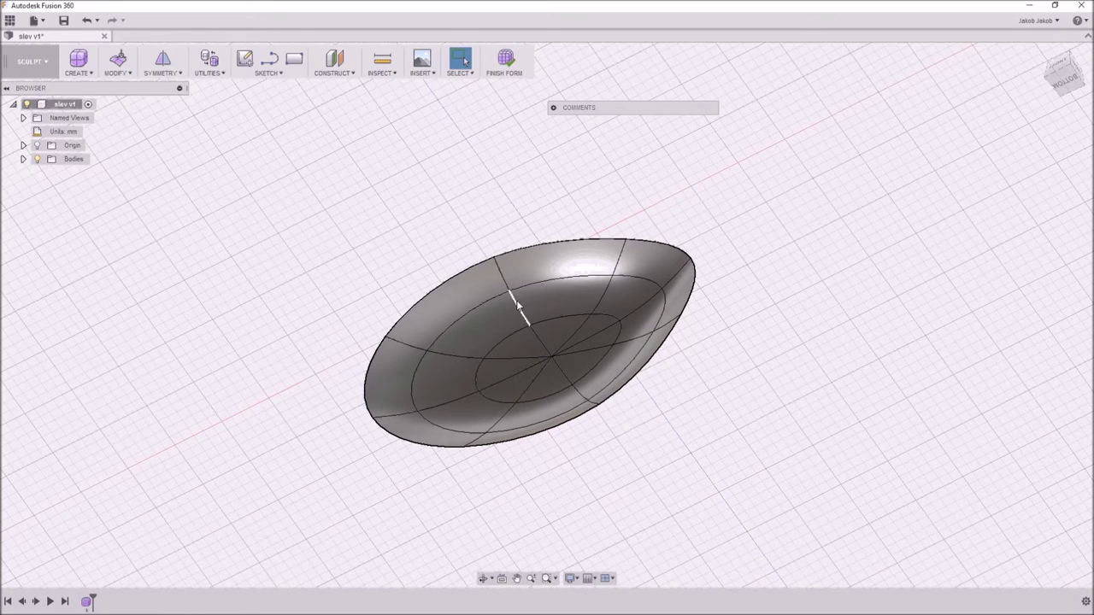
pyautogui.click(458, 70)
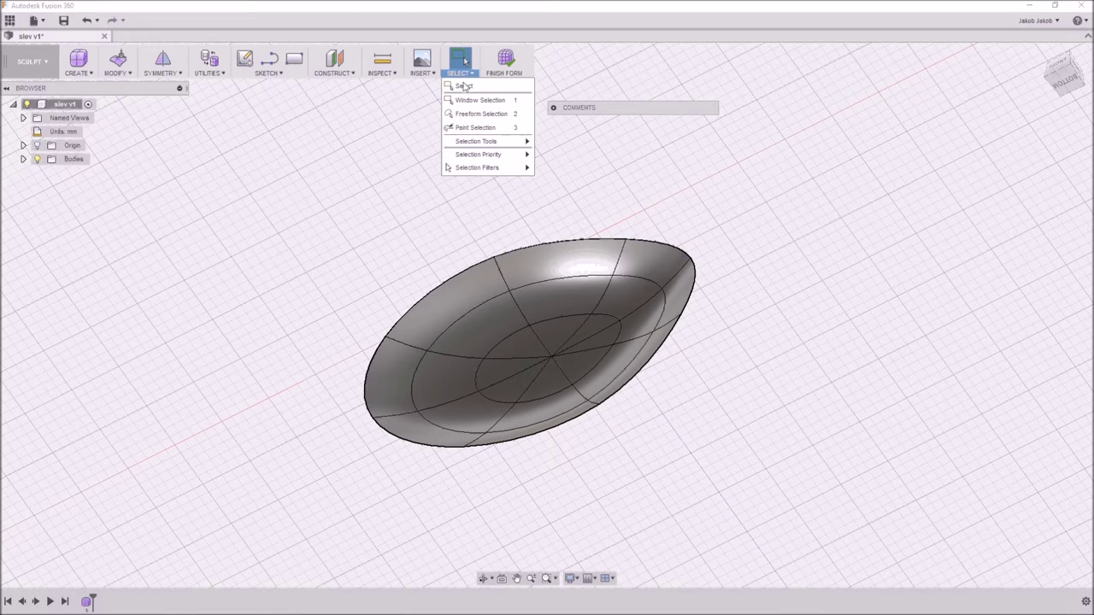
# Step: Paint-select the dish's inner centre faces and drag them downward with Edit Form
pyautogui.click(475, 127)
pyautogui.moveTo(551, 348)
pyautogui.mouseDown()
pyautogui.moveTo(527, 354)
pyautogui.moveTo(589, 341)
pyautogui.moveTo(609, 375)
pyautogui.mouseUp()
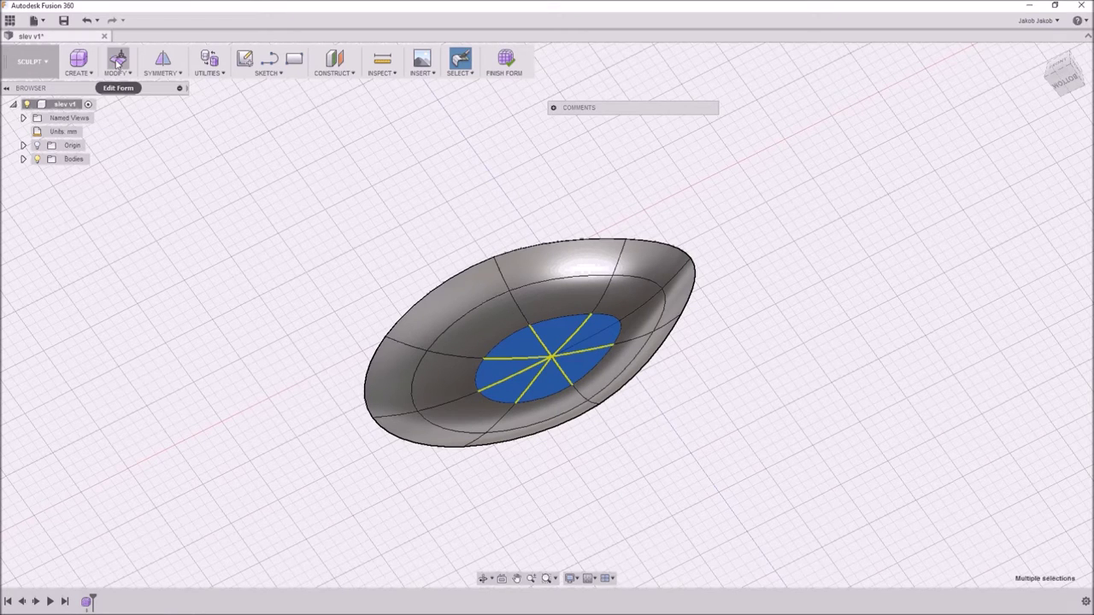
pyautogui.click(118, 60)
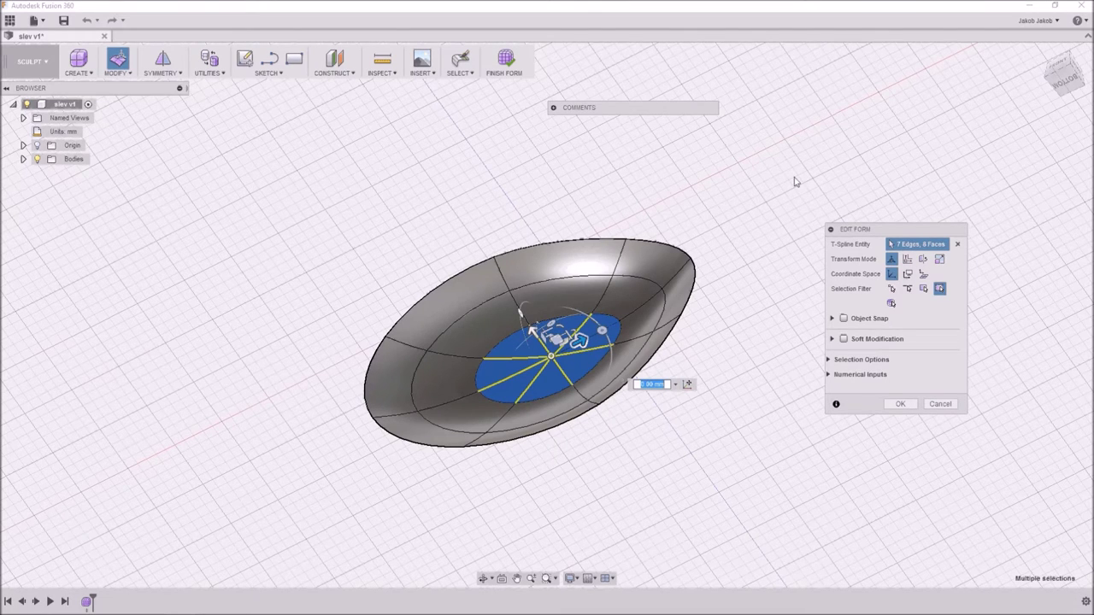
pyautogui.click(1061, 66)
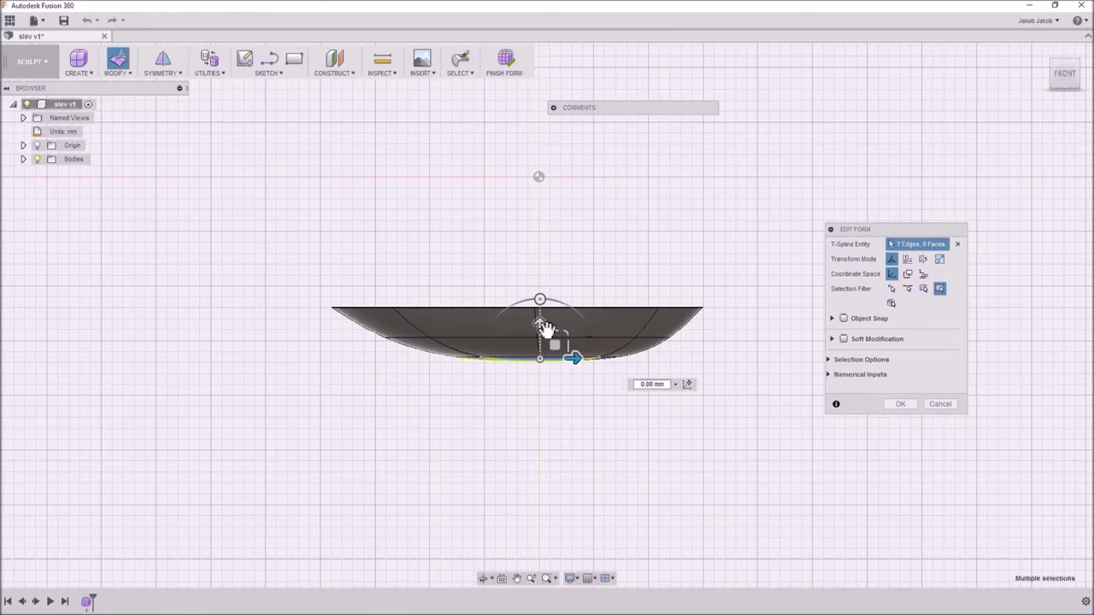
pyautogui.moveTo(544, 328); pyautogui.dragTo(578, 370)
pyautogui.moveTo(568, 369); pyautogui.dragTo(574, 370)
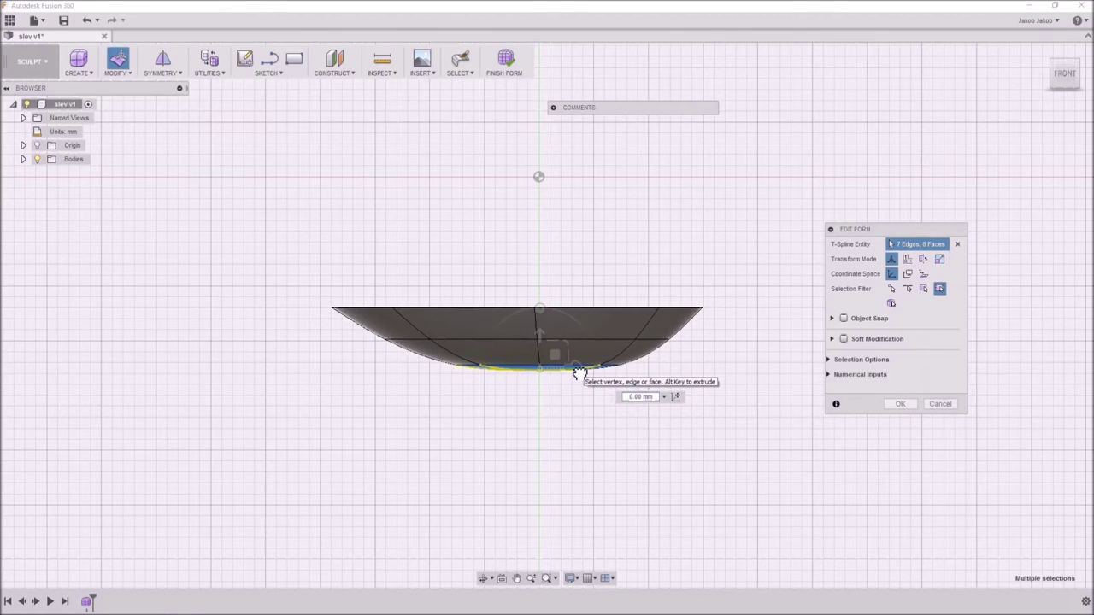
# Step: Fine-tune the centre edges' vertical offset and accept the reshaped shallow dish bottom
pyautogui.click(542, 366)
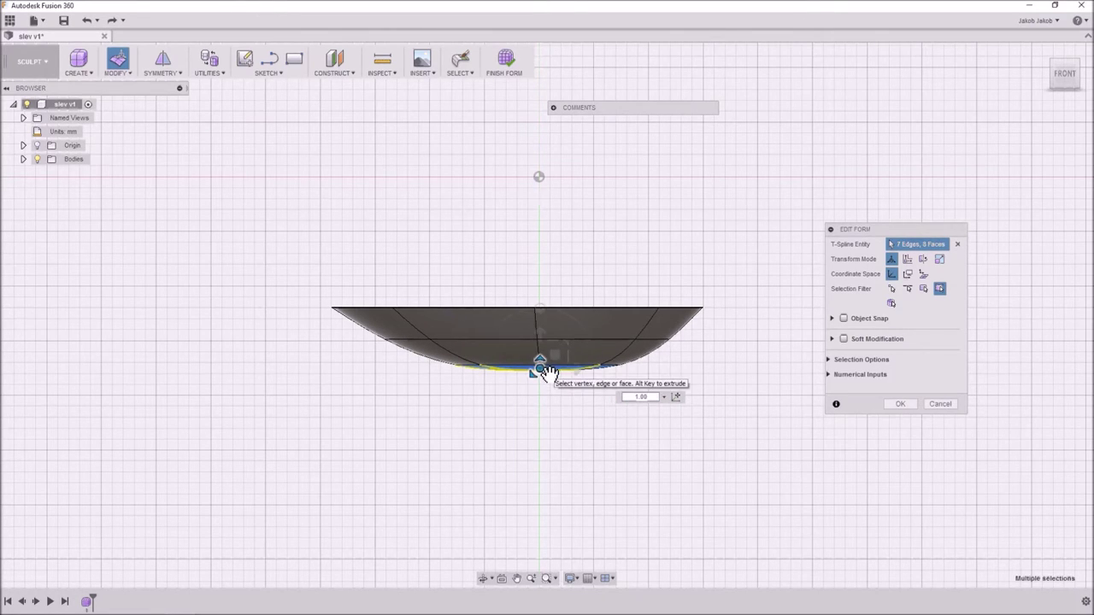
pyautogui.moveTo(540, 367); pyautogui.dragTo(540, 368)
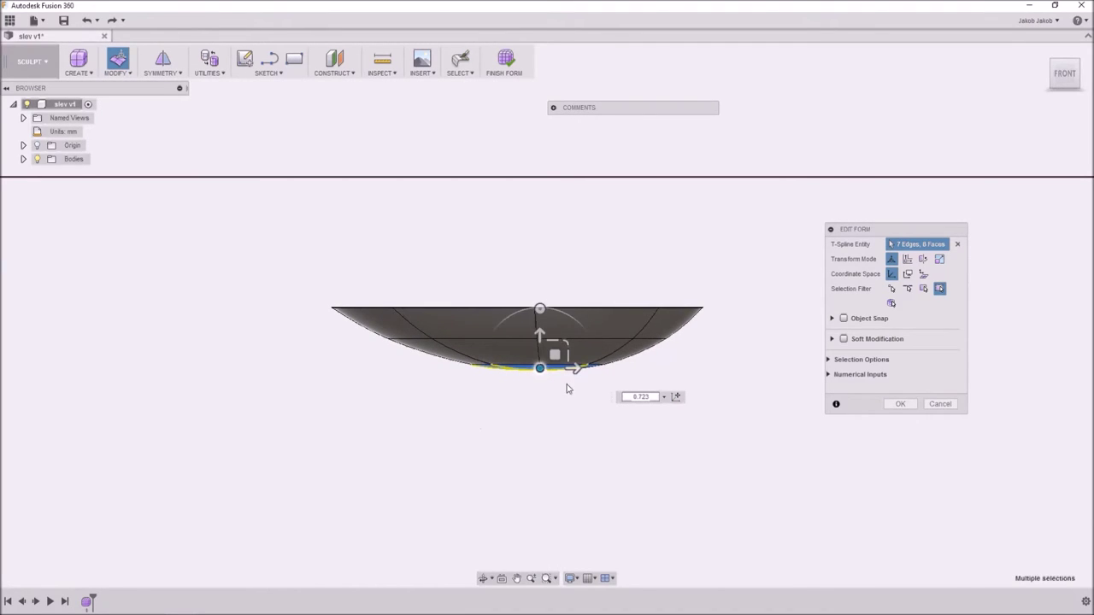
pyautogui.moveTo(544, 346); pyautogui.dragTo(539, 373)
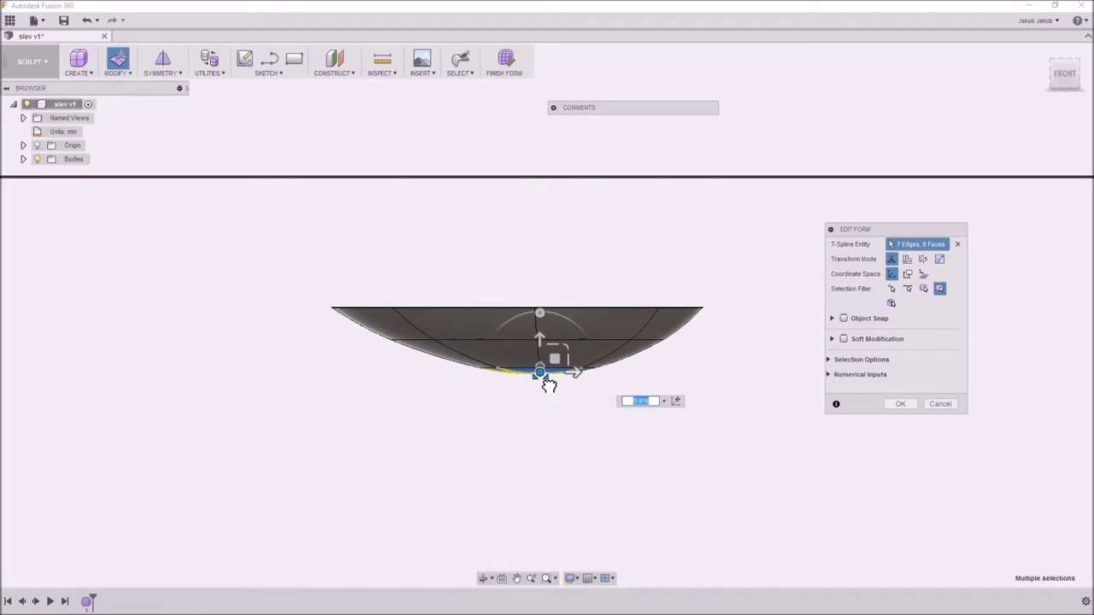
pyautogui.keyDown('shift'); pyautogui.moveTo(554, 424); pyautogui.dragTo(676, 475, button='middle'); pyautogui.keyUp('shift')
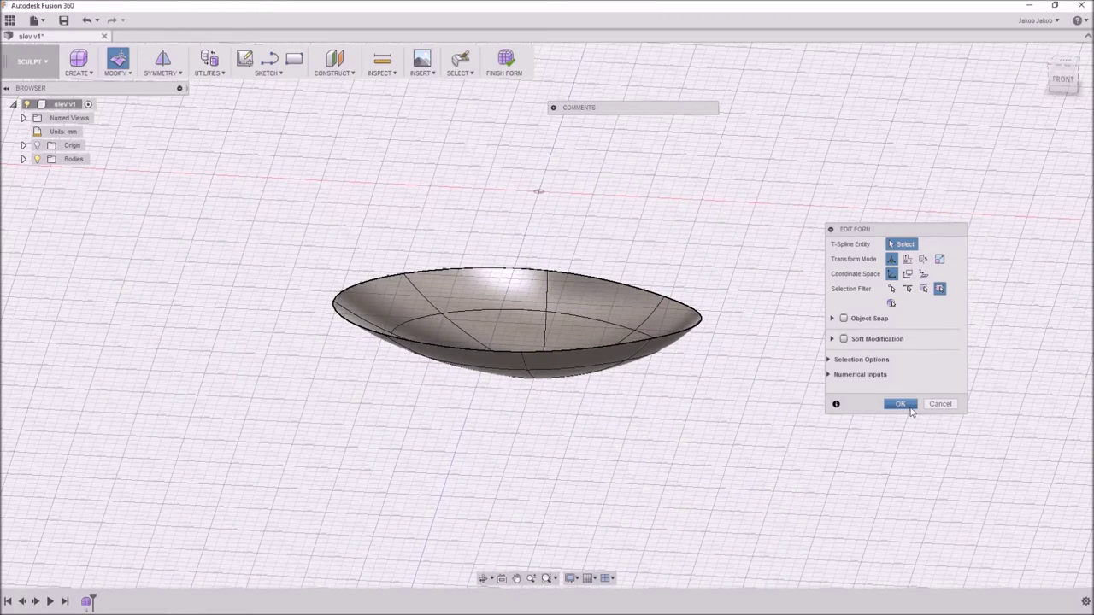
pyautogui.click(904, 404)
pyautogui.keyDown('shift'); pyautogui.moveTo(696, 398); pyautogui.dragTo(715, 329, button='middle'); pyautogui.keyUp('shift')
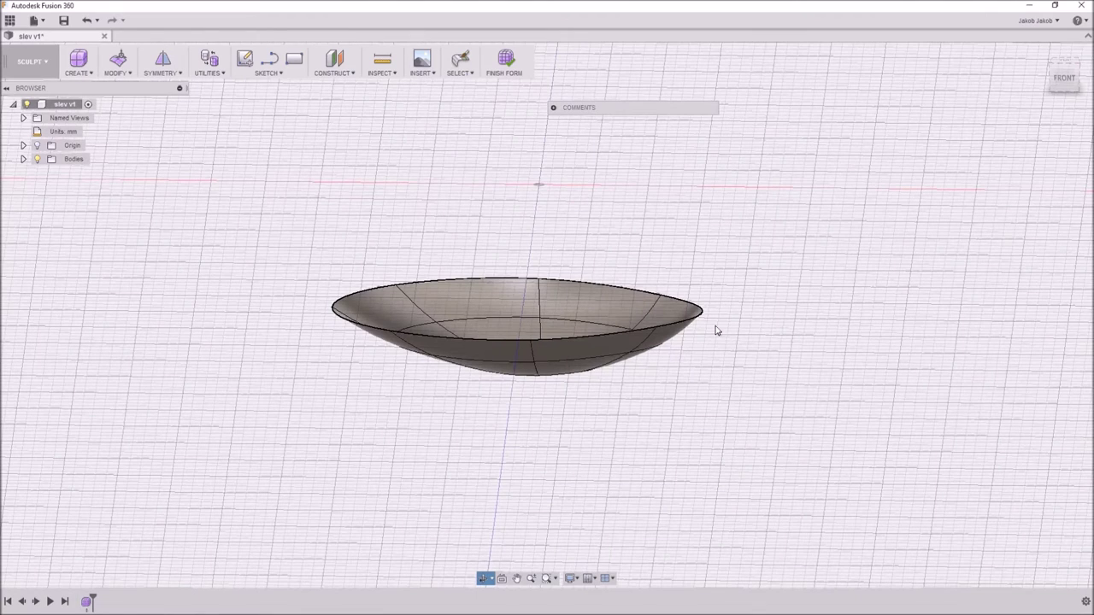
# Step: Switch the dish to Top view and bring up the sculpt shape-creation command list
pyautogui.click(1074, 63)
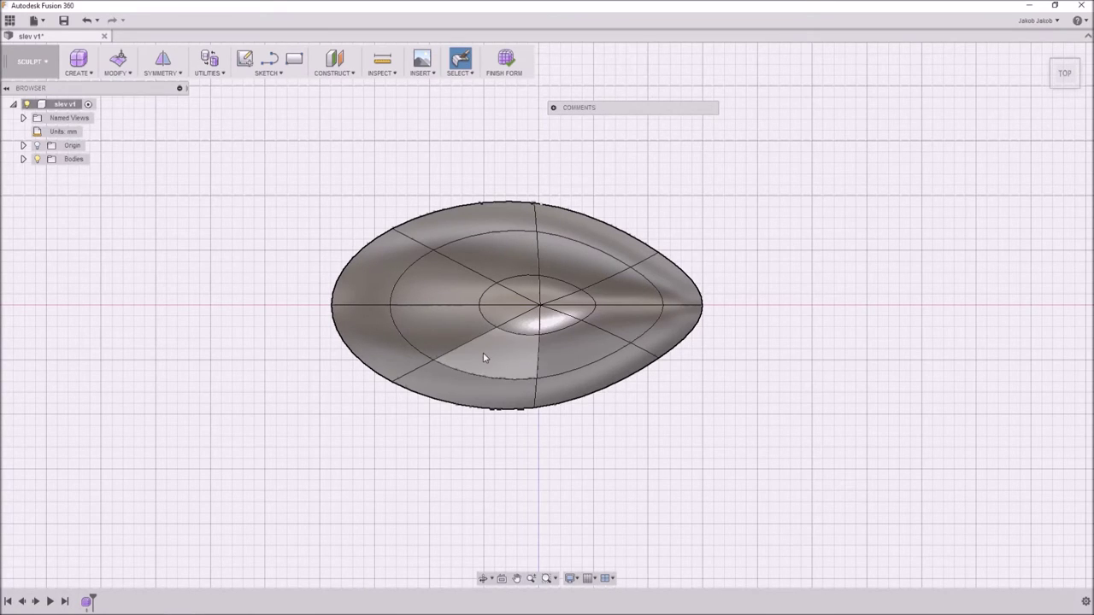
pyautogui.click(77, 73)
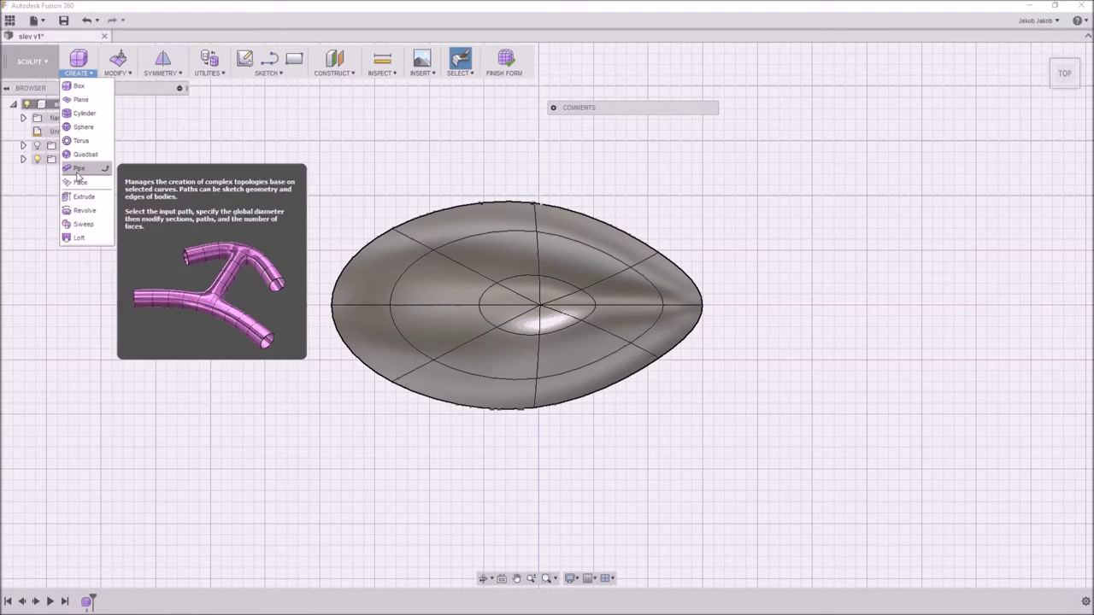
pyautogui.moveTo(132, 53)
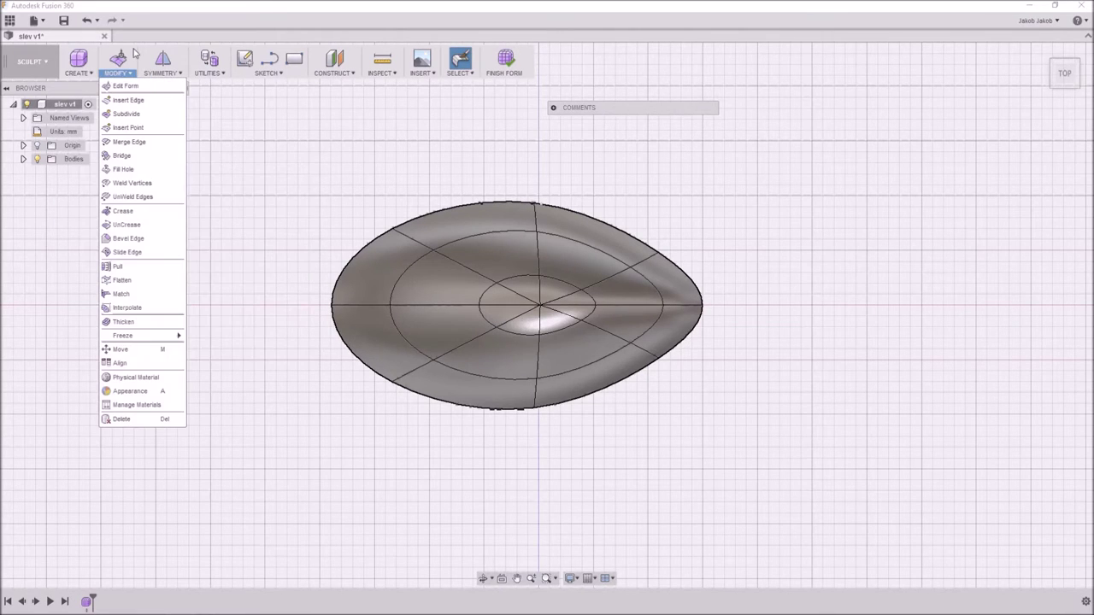
# Step: Thicken the dish's T-spline body to 5.366 mm and inspect the thickened result
pyautogui.click(123, 321)
pyautogui.click(461, 280)
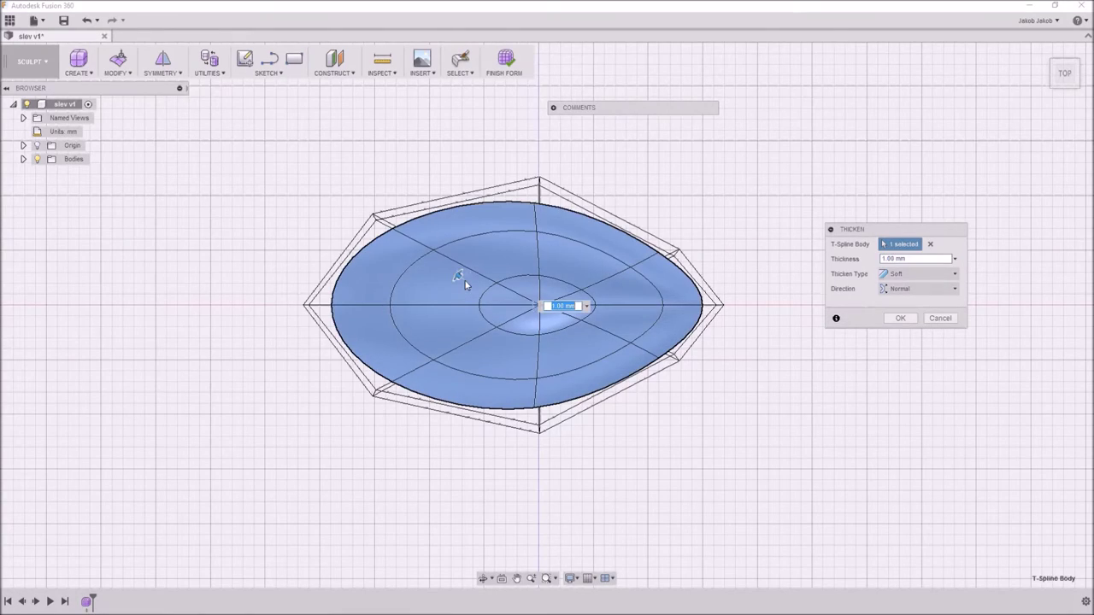
pyautogui.keyDown('shift'); pyautogui.moveTo(628, 424); pyautogui.dragTo(618, 328, button='middle'); pyautogui.keyUp('shift')
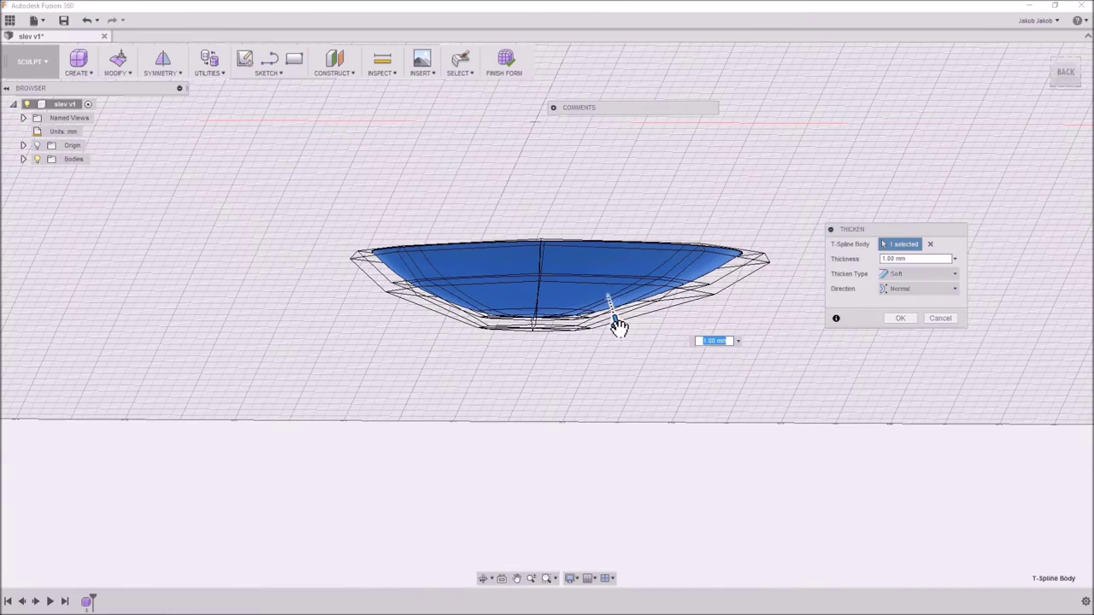
pyautogui.moveTo(619, 327); pyautogui.dragTo(627, 366)
pyautogui.keyDown('shift'); pyautogui.moveTo(627, 366); pyautogui.dragTo(640, 377, button='middle'); pyautogui.keyUp('shift')
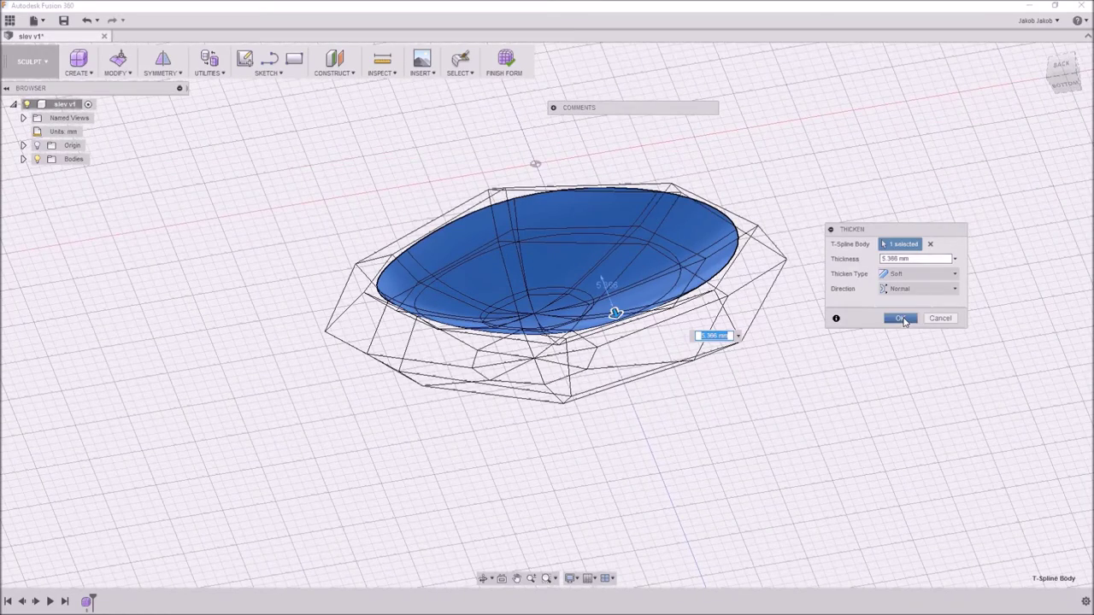
pyautogui.click(901, 318)
pyautogui.keyDown('shift'); pyautogui.moveTo(905, 322); pyautogui.dragTo(668, 382, button='middle'); pyautogui.keyUp('shift')
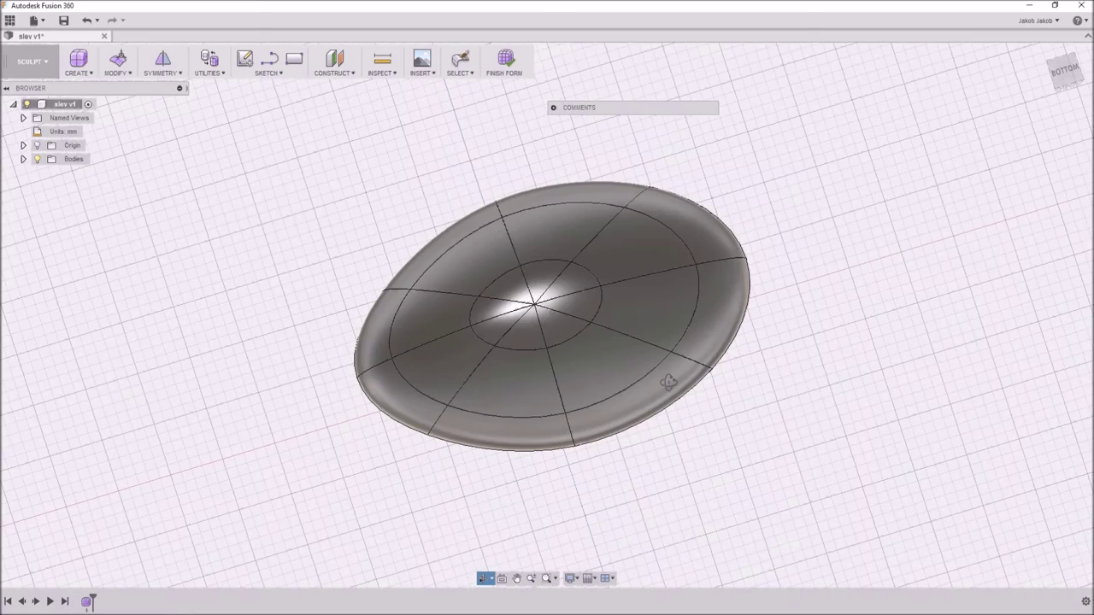
pyautogui.keyDown('shift'); pyautogui.moveTo(626, 357); pyautogui.dragTo(752, 390, button='middle'); pyautogui.keyUp('shift')
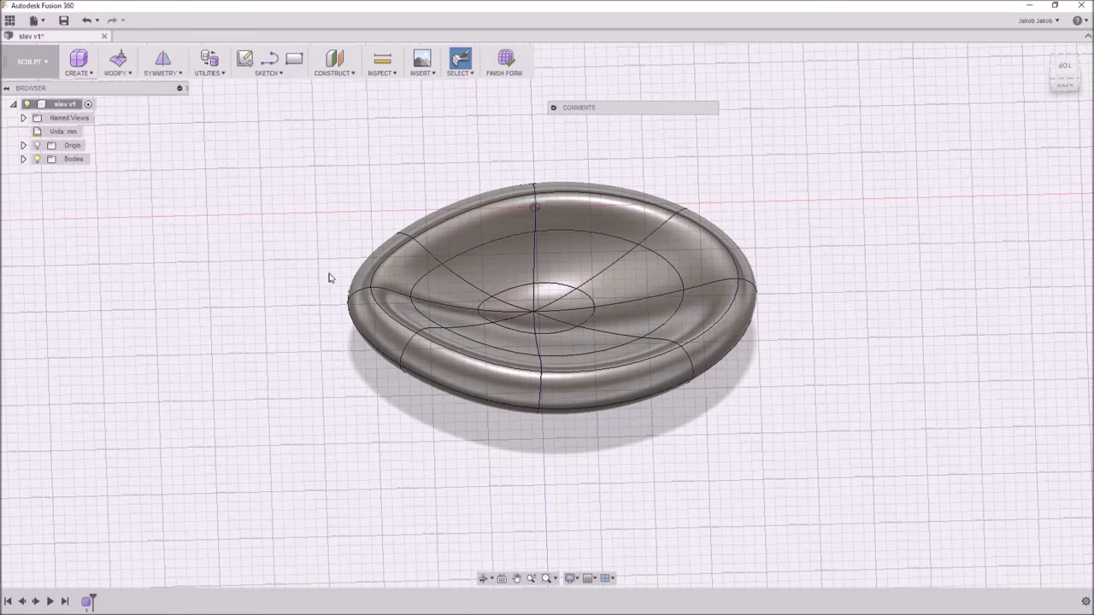
# Step: Undo the Thicken with Ctrl+Z and inspect the dish from top and oblique angles
pyautogui.hotkey('ctrl', 'z')
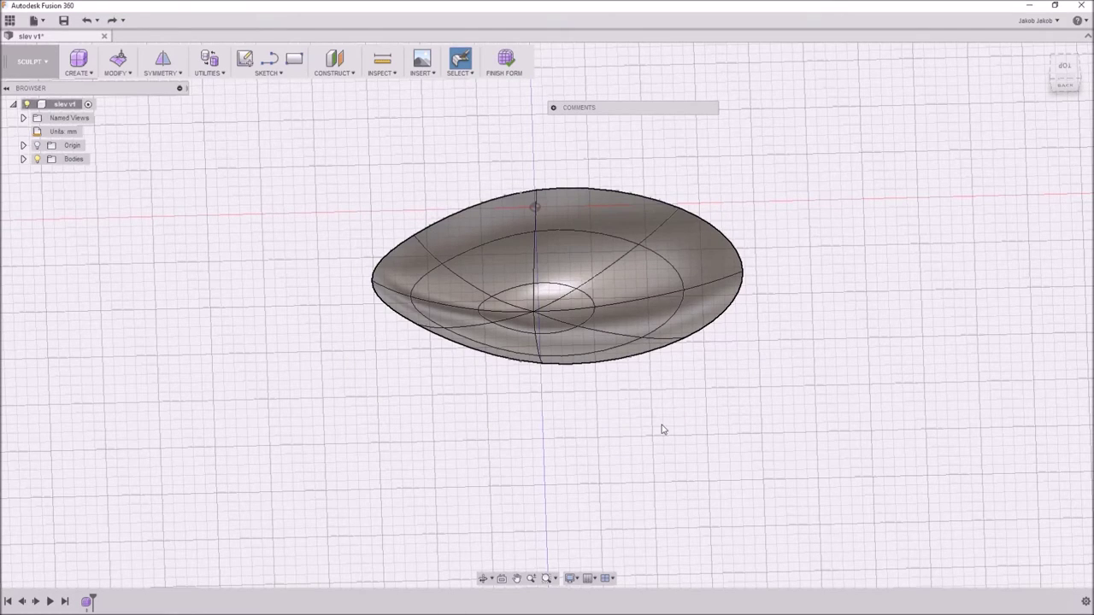
pyautogui.keyDown('shift'); pyautogui.moveTo(620, 429); pyautogui.dragTo(785, 399, button='middle'); pyautogui.keyUp('shift')
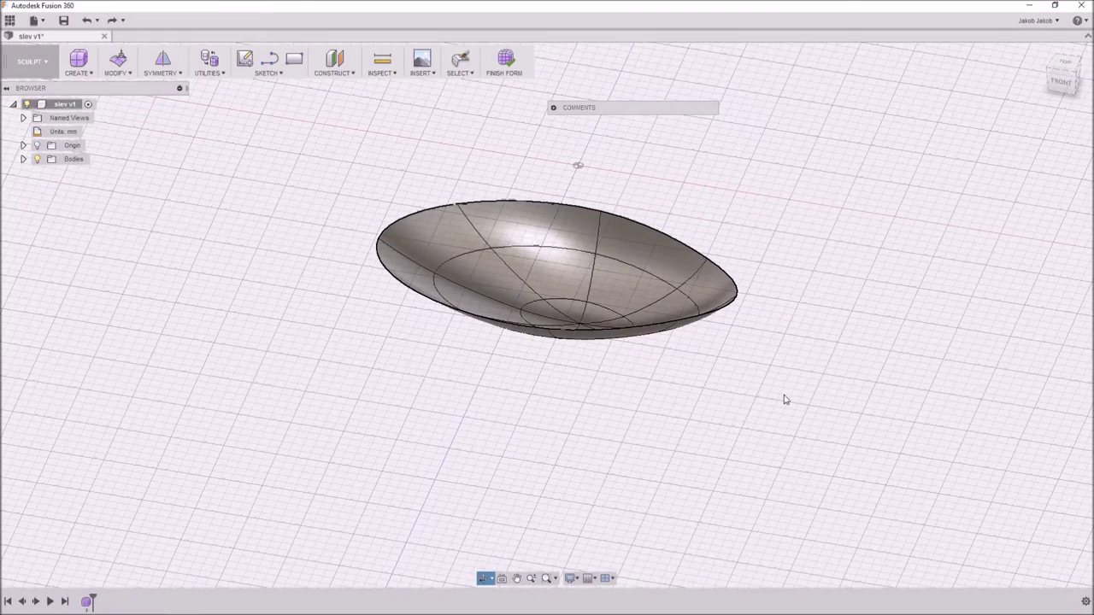
pyautogui.click(1066, 63)
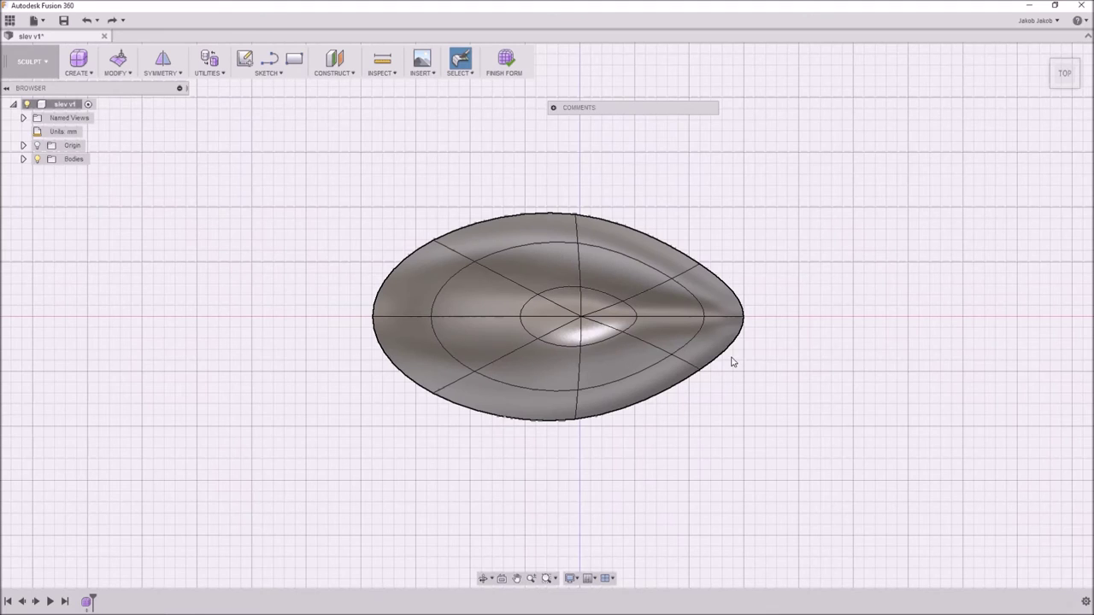
pyautogui.keyDown('shift'); pyautogui.moveTo(764, 447); pyautogui.dragTo(743, 432, button='middle'); pyautogui.keyUp('shift')
pyautogui.click(1066, 68)
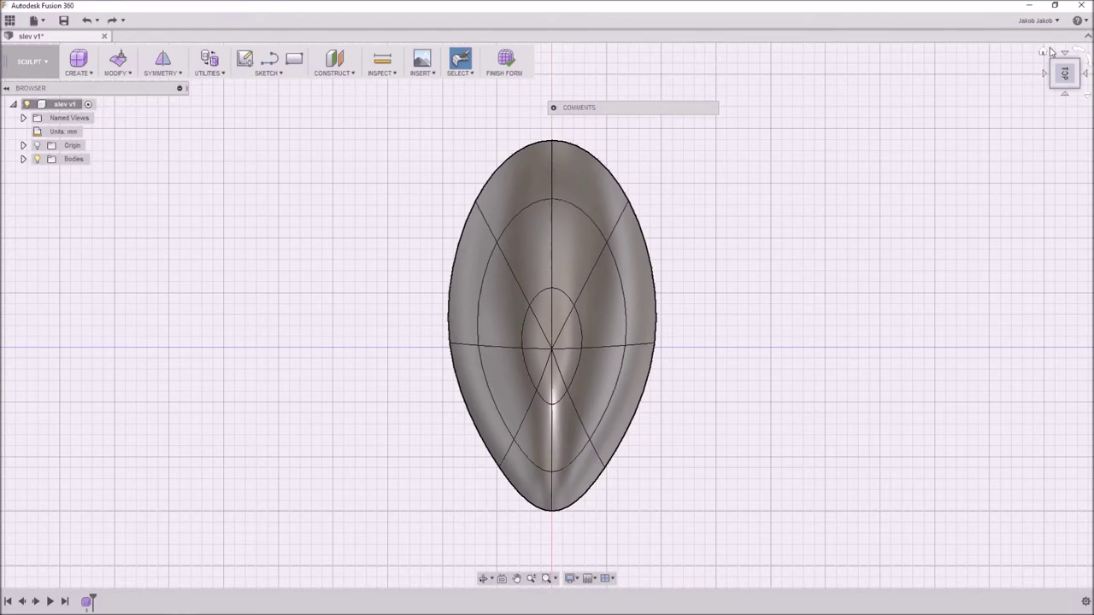
# Step: Show the bowl in Top view, zoomed out and panned left, and start Edit Form
pyautogui.click(1046, 52)
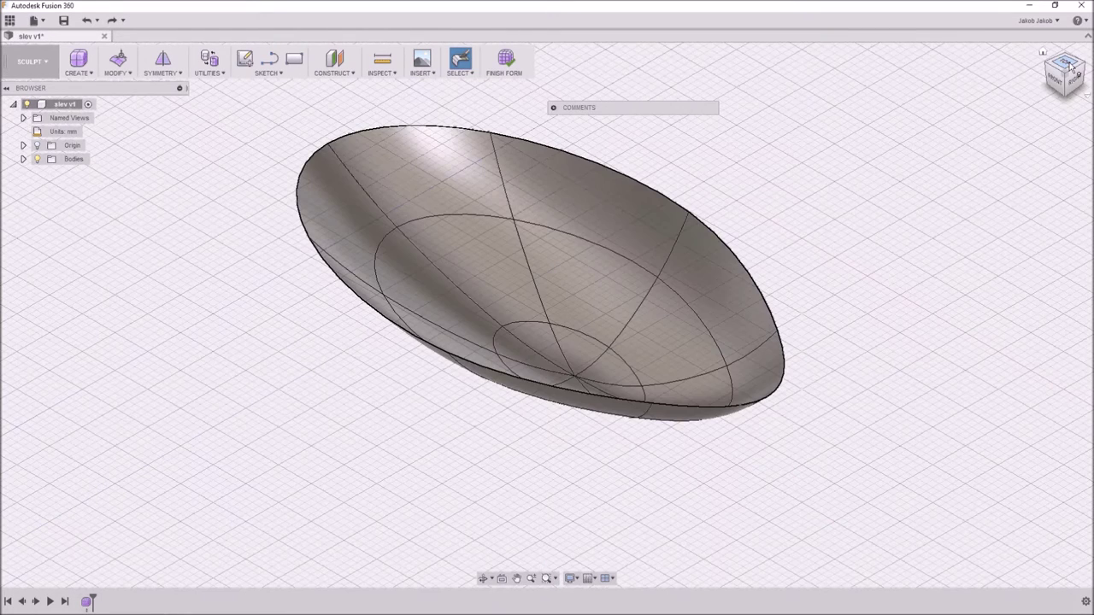
pyautogui.click(1067, 65)
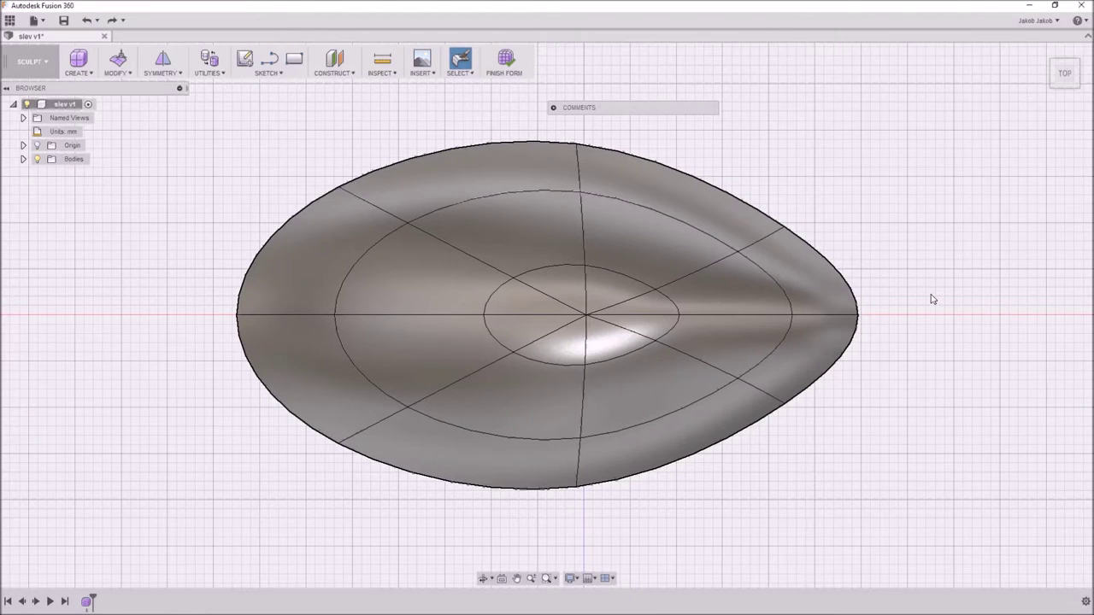
pyautogui.scroll(-5, 655, 379)
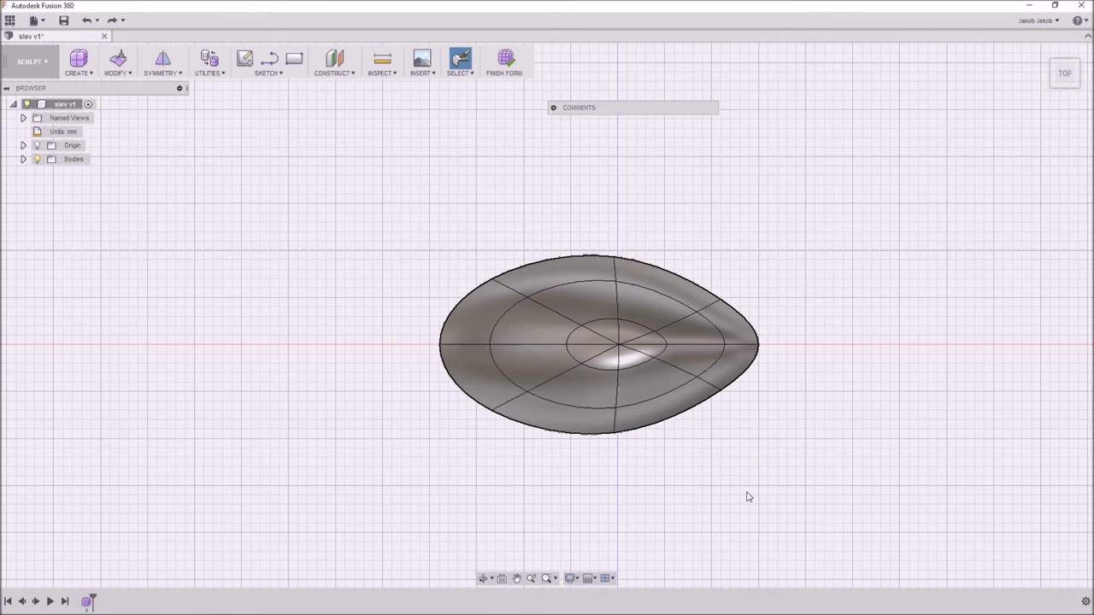
pyautogui.click(516, 578)
pyautogui.moveTo(632, 464); pyautogui.dragTo(466, 468)
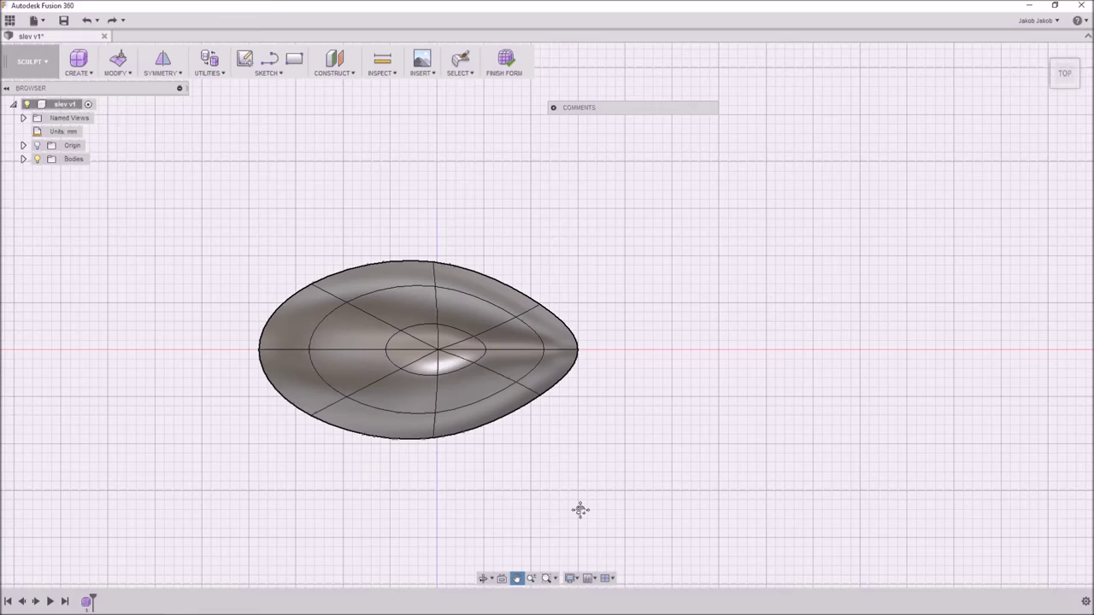
pyautogui.press('Escape')
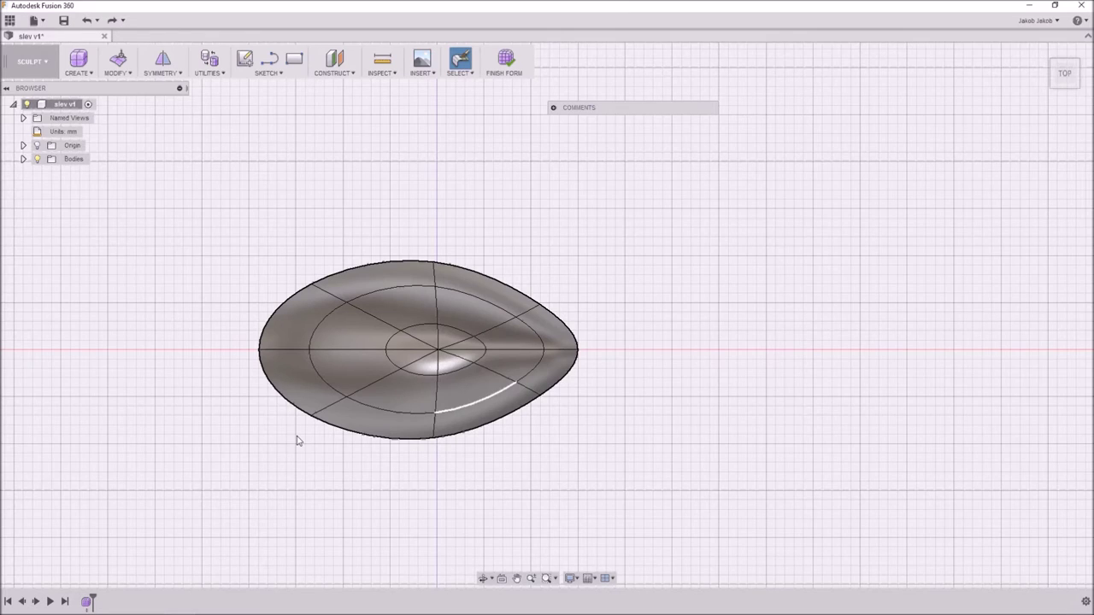
pyautogui.scroll(-2, 142, 404)
pyautogui.scroll(-1, 142, 404)
pyautogui.scroll(1, 527, 437)
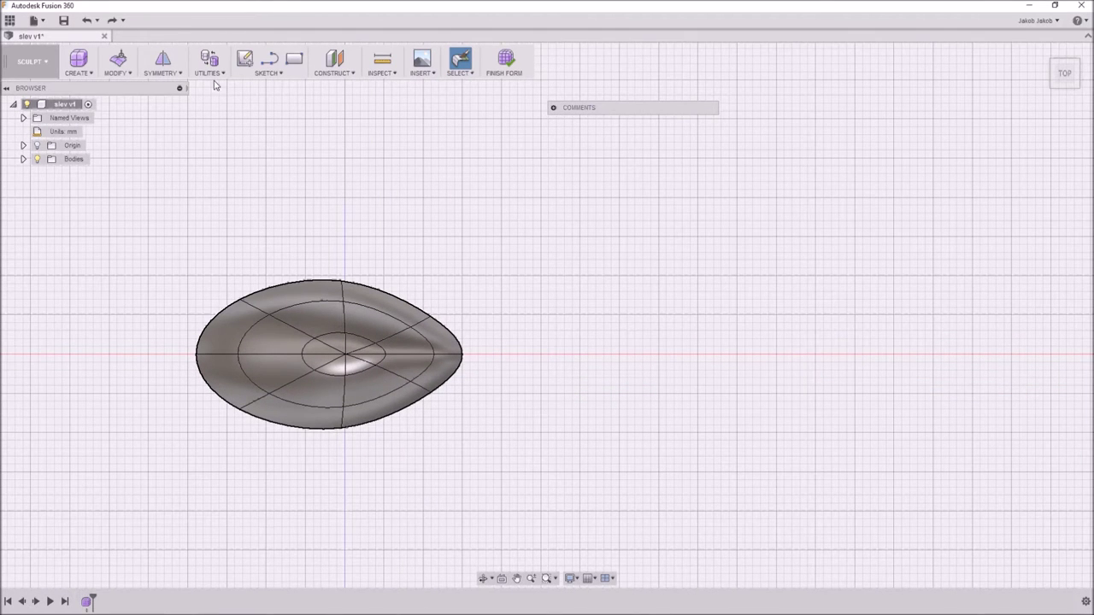
pyautogui.click(125, 65)
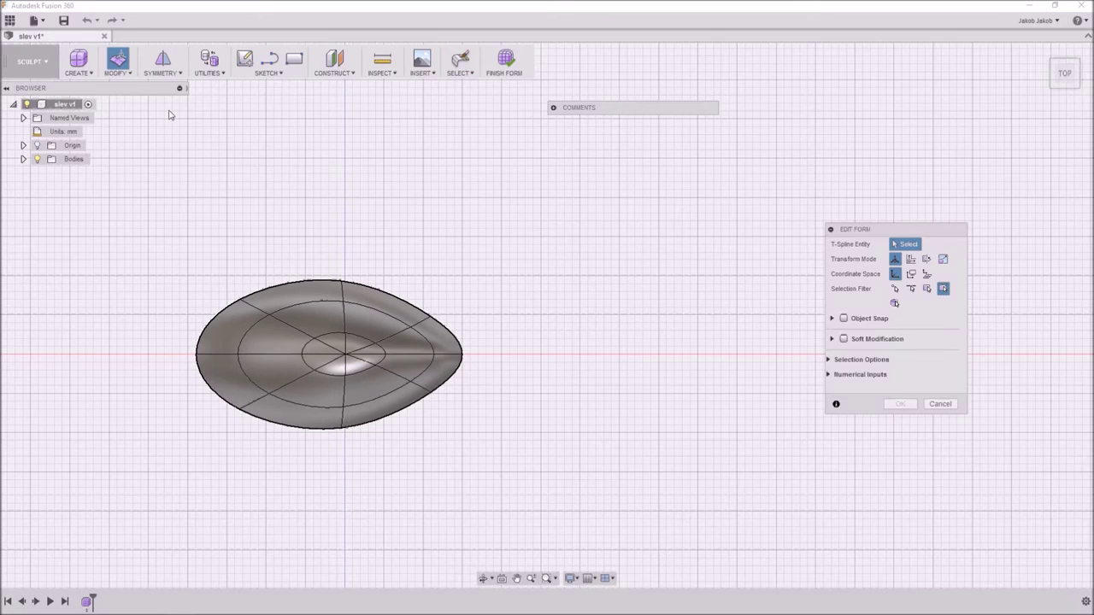
# Step: Select the bowl's two right-hand edges and Alt-drag them rightward into a neck
pyautogui.click(458, 344)
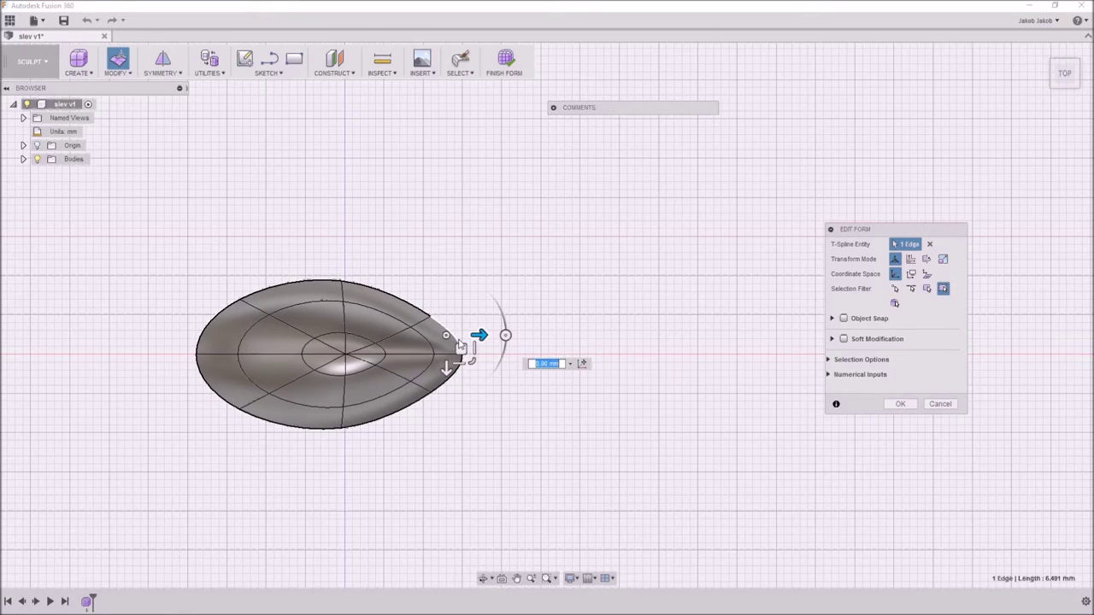
pyautogui.keyDown('shift'); pyautogui.click(448, 385); pyautogui.keyUp('shift')
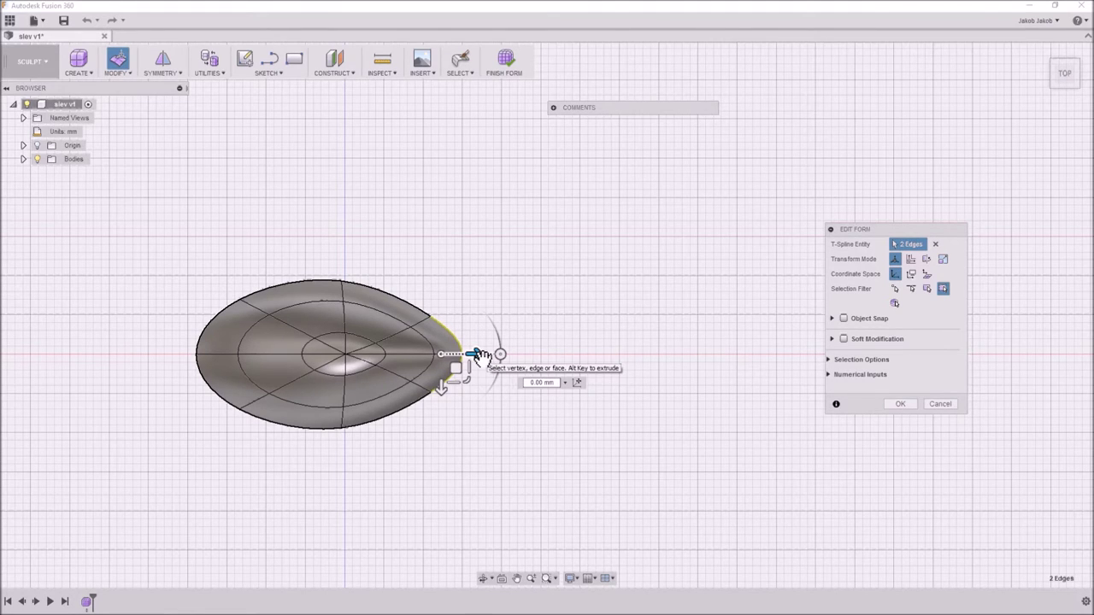
pyautogui.keyDown('alt'); pyautogui.moveTo(480, 353); pyautogui.dragTo(510, 355); pyautogui.keyUp('alt')
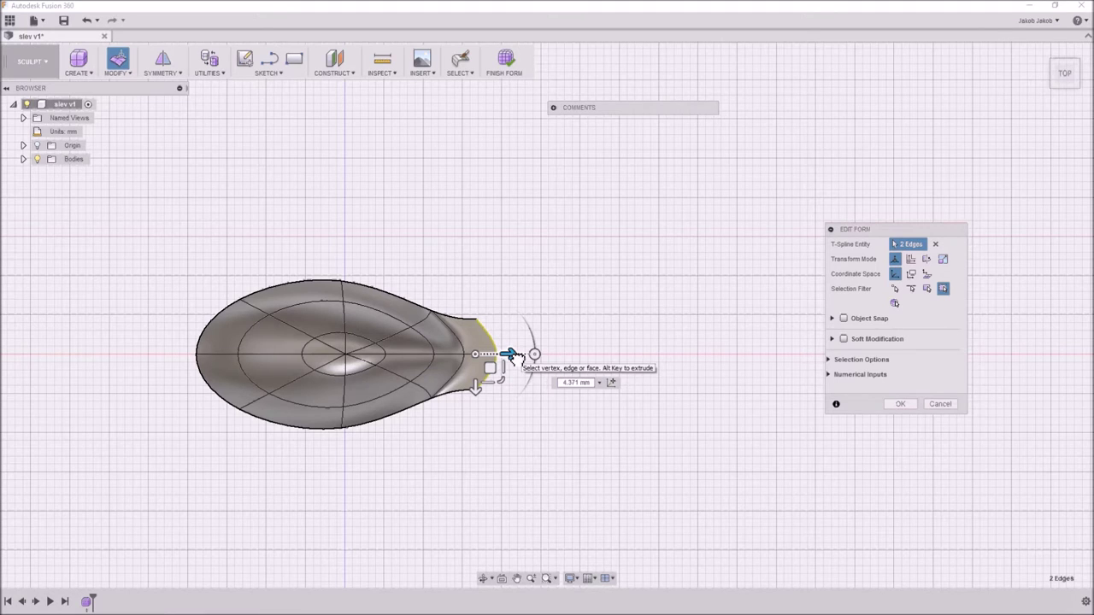
pyautogui.keyDown('alt'); pyautogui.moveTo(510, 356); pyautogui.dragTo(568, 356); pyautogui.keyUp('alt')
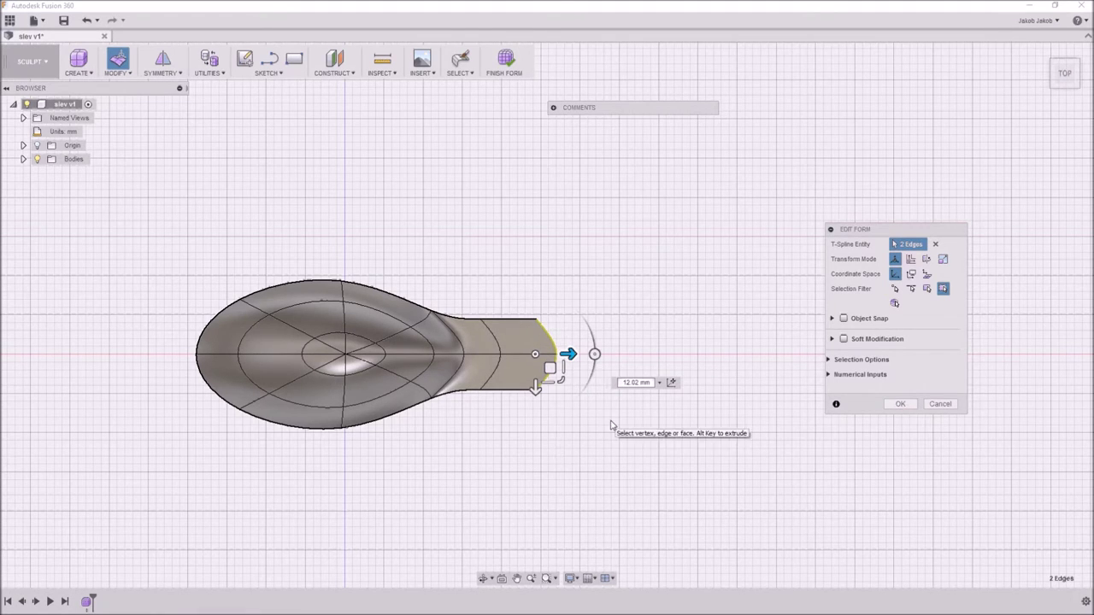
# Step: Select the edges across the new neck and scale them narrower to pinch it
pyautogui.click(493, 380)
pyautogui.click(492, 374)
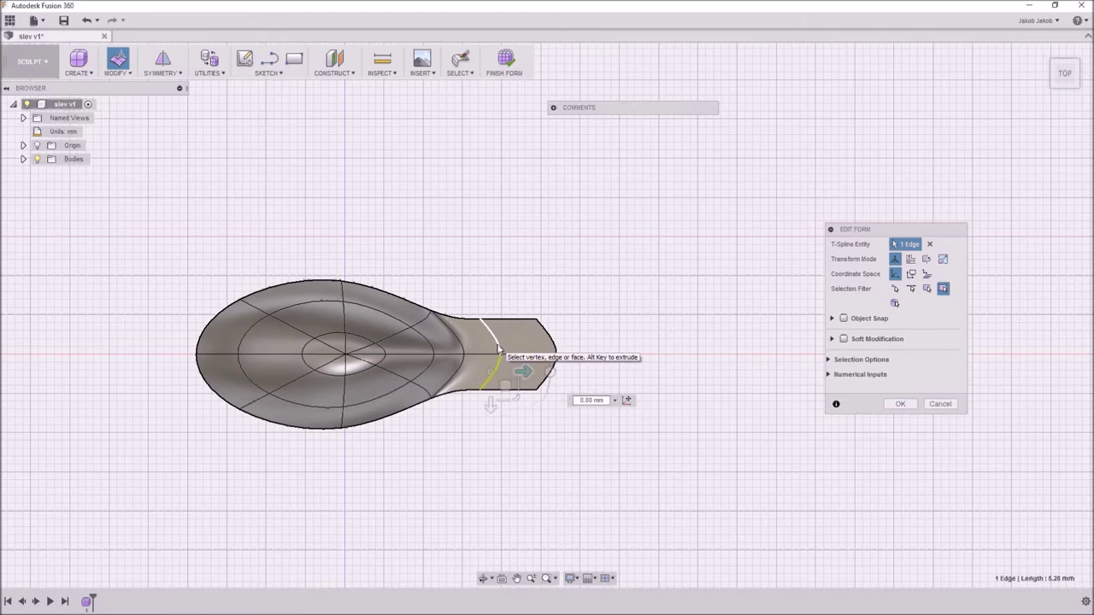
pyautogui.keyDown('shift'); pyautogui.click(499, 350); pyautogui.keyUp('shift')
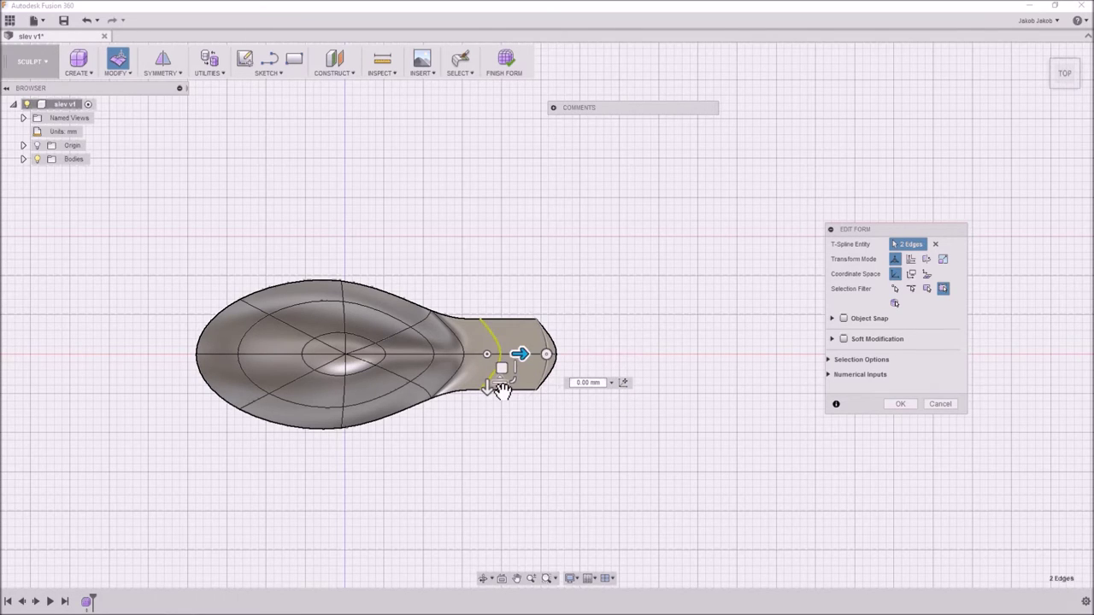
pyautogui.moveTo(502, 389); pyautogui.dragTo(510, 366)
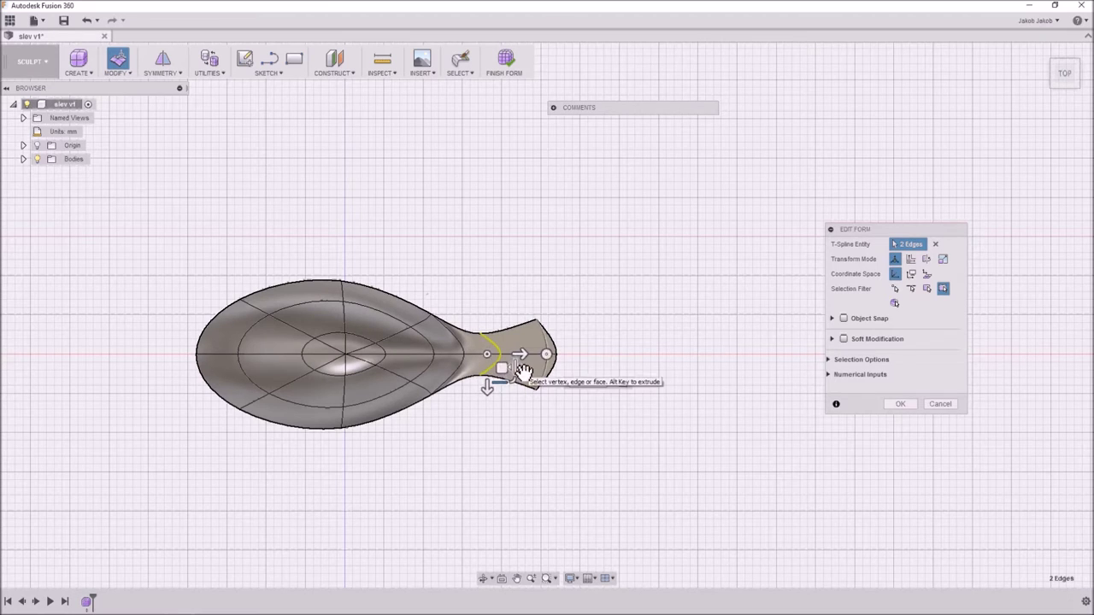
pyautogui.moveTo(522, 369); pyautogui.dragTo(419, 368)
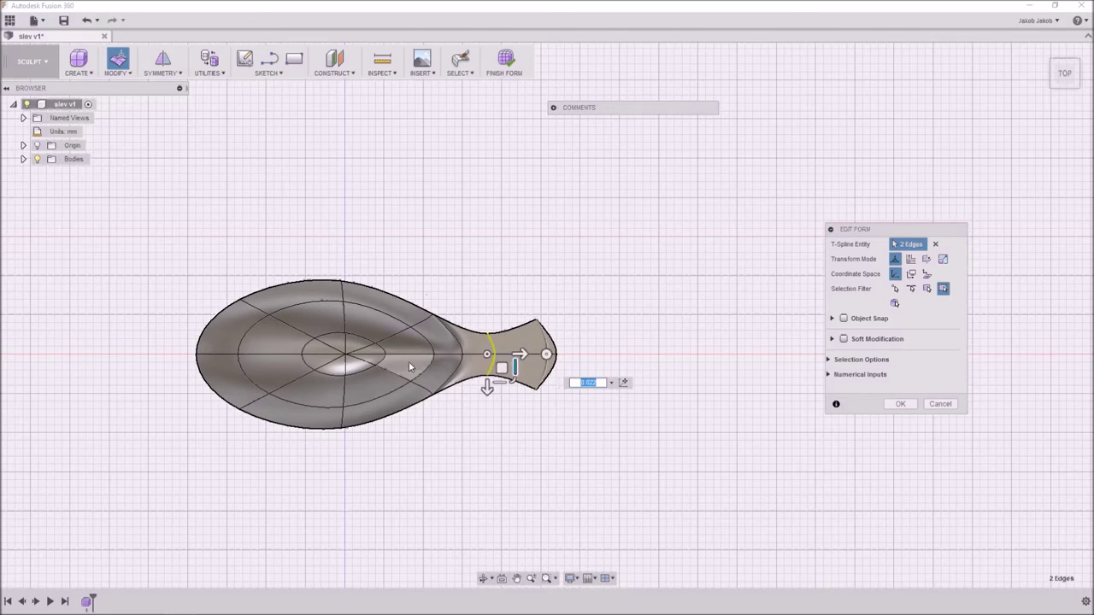
pyautogui.click(553, 346)
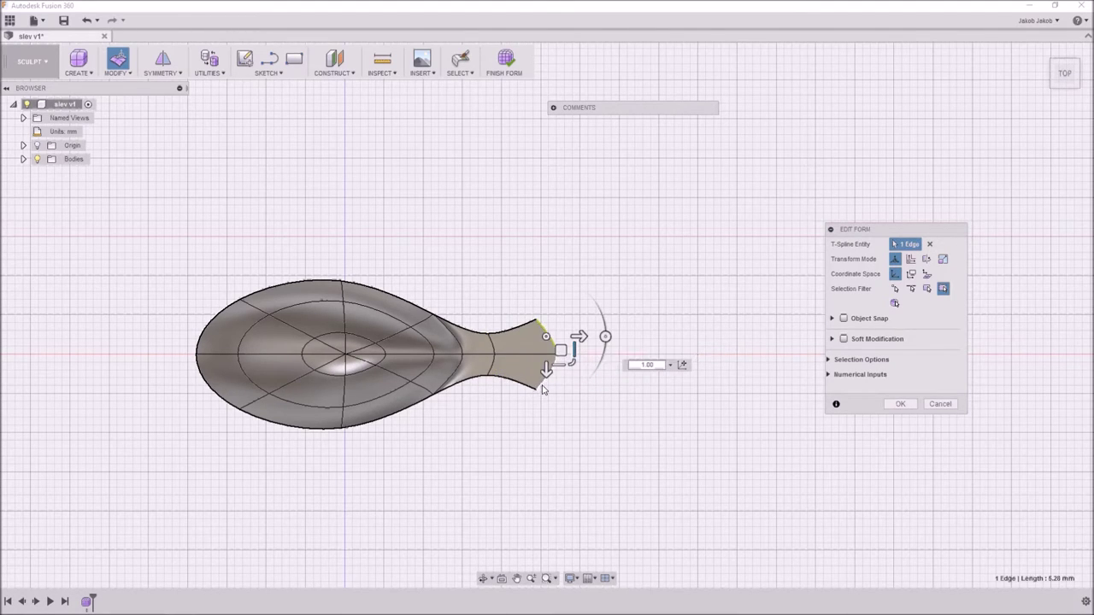
# Step: Select both handle-tip edges and Alt-drag them right about 61 mm into a long shaft
pyautogui.keyDown('shift'); pyautogui.click(547, 383); pyautogui.keyUp('shift')
pyautogui.moveTo(578, 370)
pyautogui.mouseDown()
pyautogui.moveTo(556, 379)
pyautogui.moveTo(569, 369)
pyautogui.mouseUp()
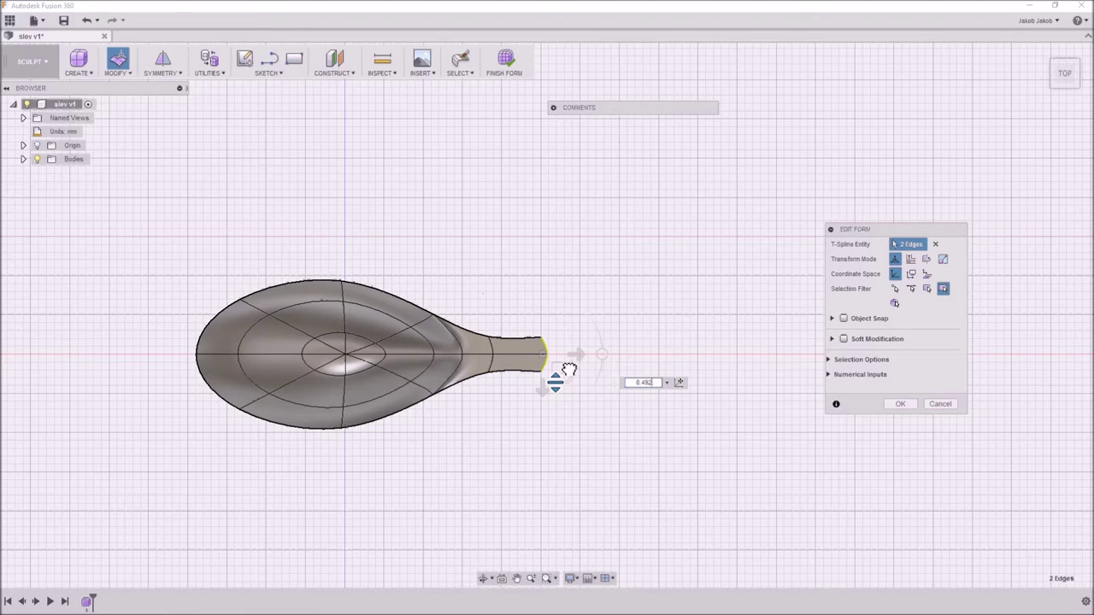
pyautogui.moveTo(568, 369); pyautogui.dragTo(569, 370)
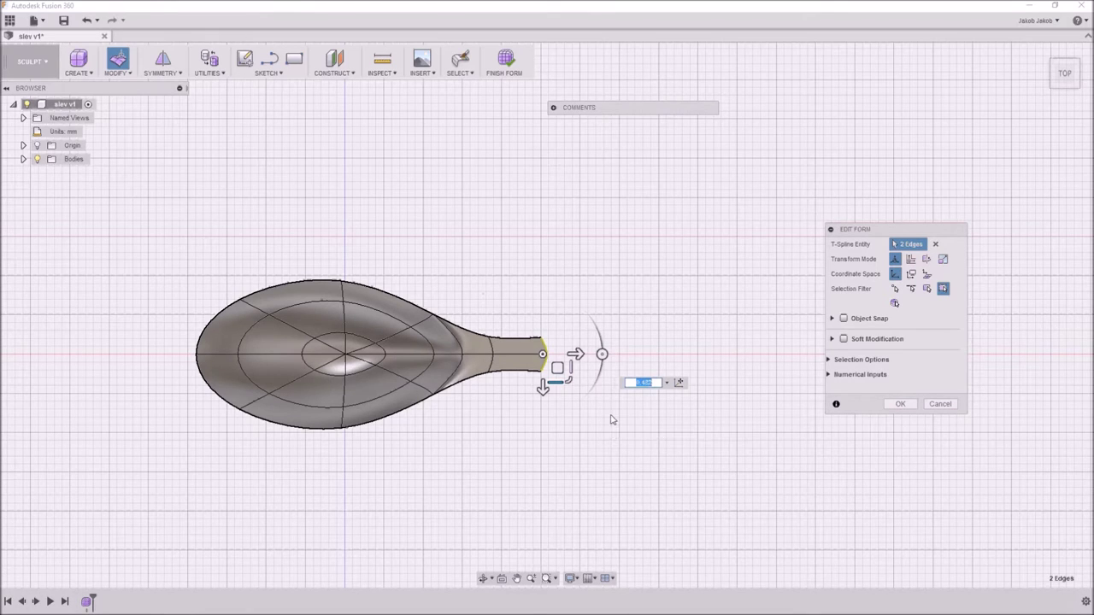
pyautogui.moveTo(582, 357); pyautogui.dragTo(943, 358)
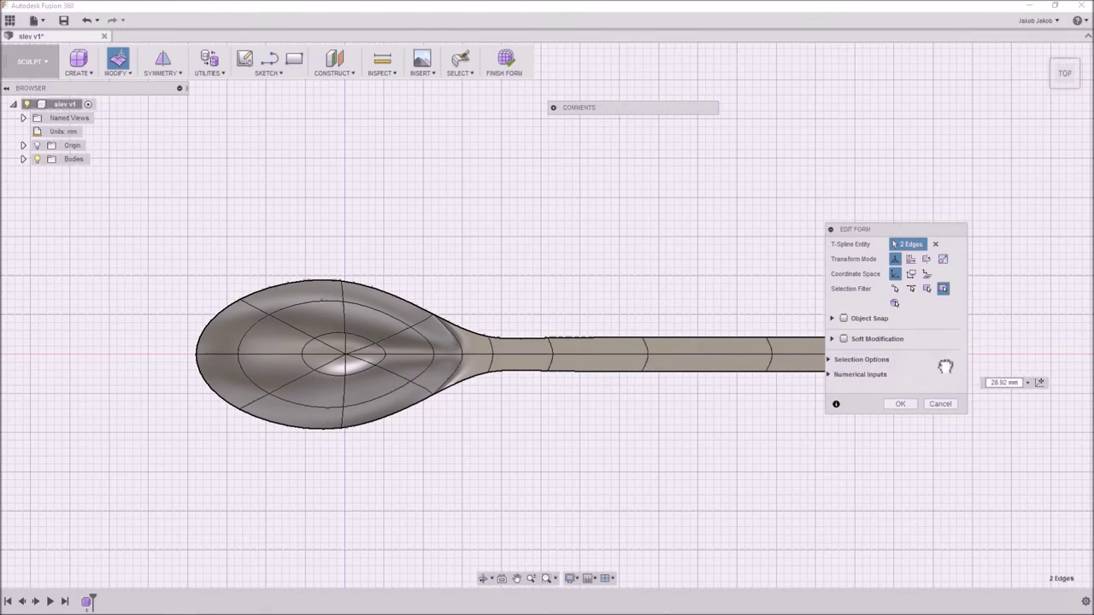
pyautogui.moveTo(892, 231); pyautogui.dragTo(831, 114)
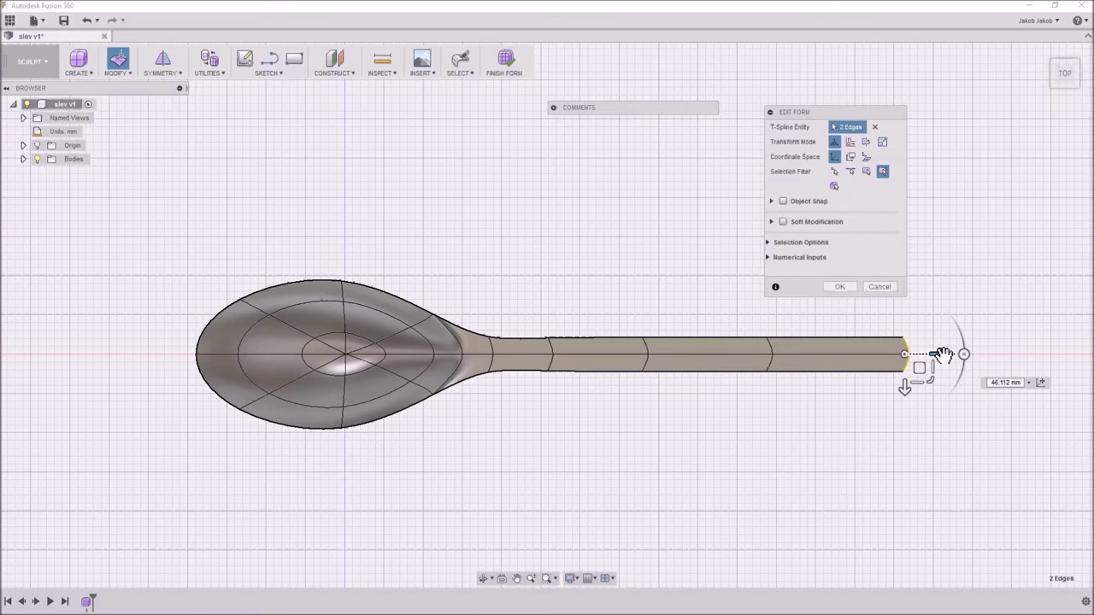
pyautogui.moveTo(937, 354); pyautogui.dragTo(1060, 355)
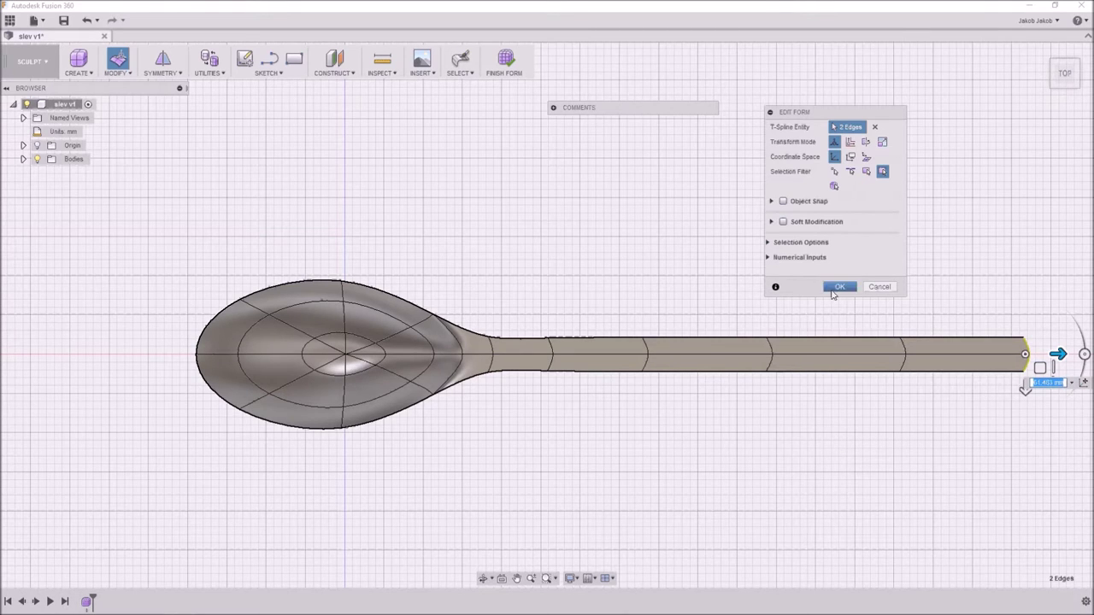
pyautogui.click(591, 427)
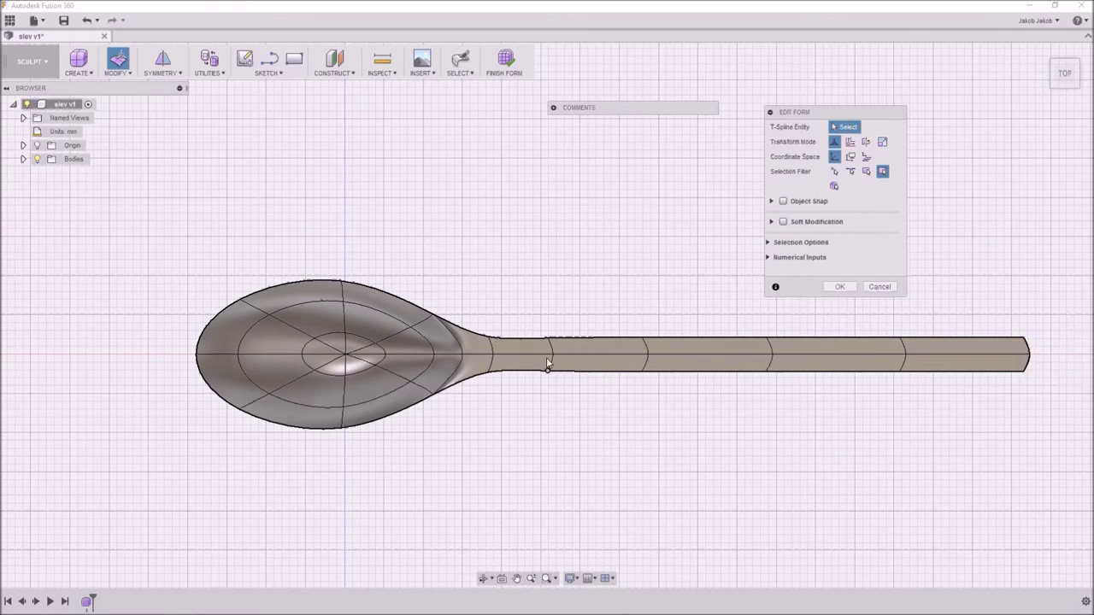
# Step: Switch to box selection and adjust the first edge loop along the handle
pyautogui.moveTo(529, 326); pyautogui.dragTo(567, 384)
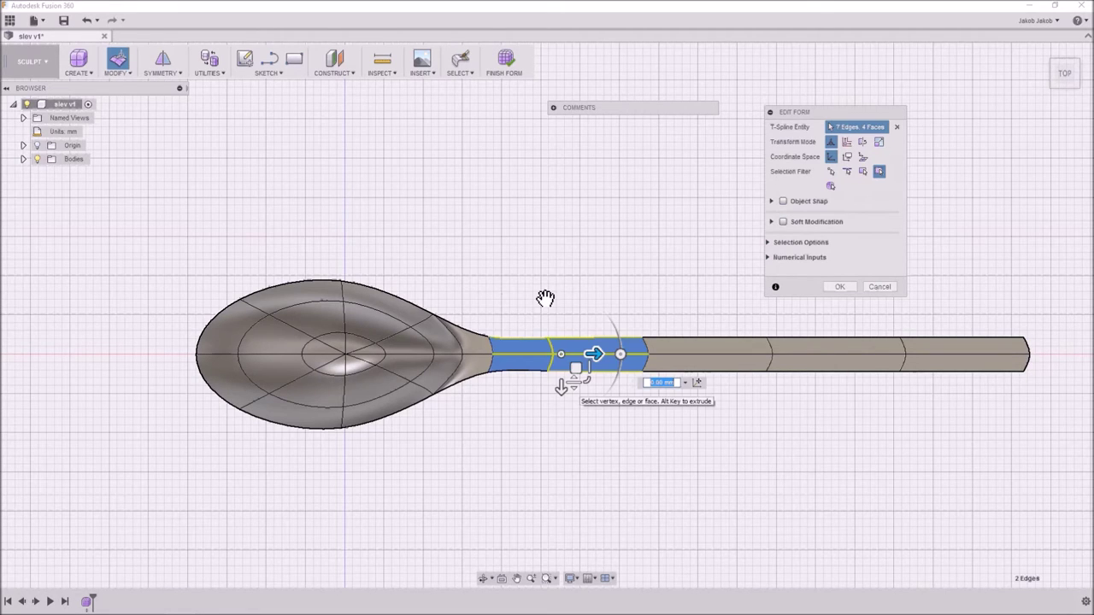
pyautogui.click(460, 61)
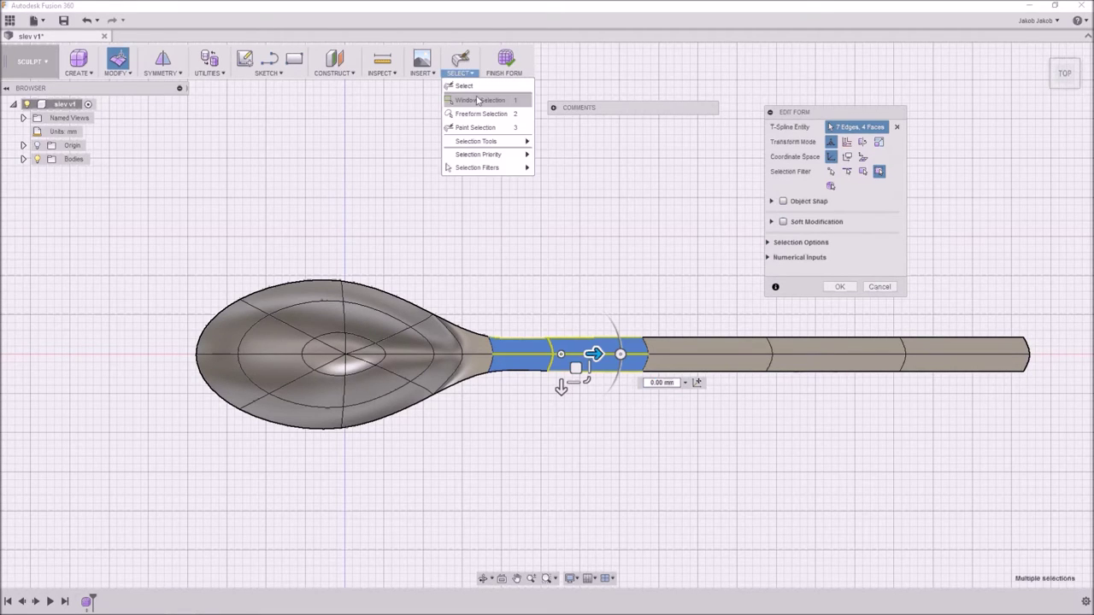
pyautogui.click(480, 98)
pyautogui.click(549, 329)
pyautogui.moveTo(550, 330); pyautogui.dragTo(559, 381)
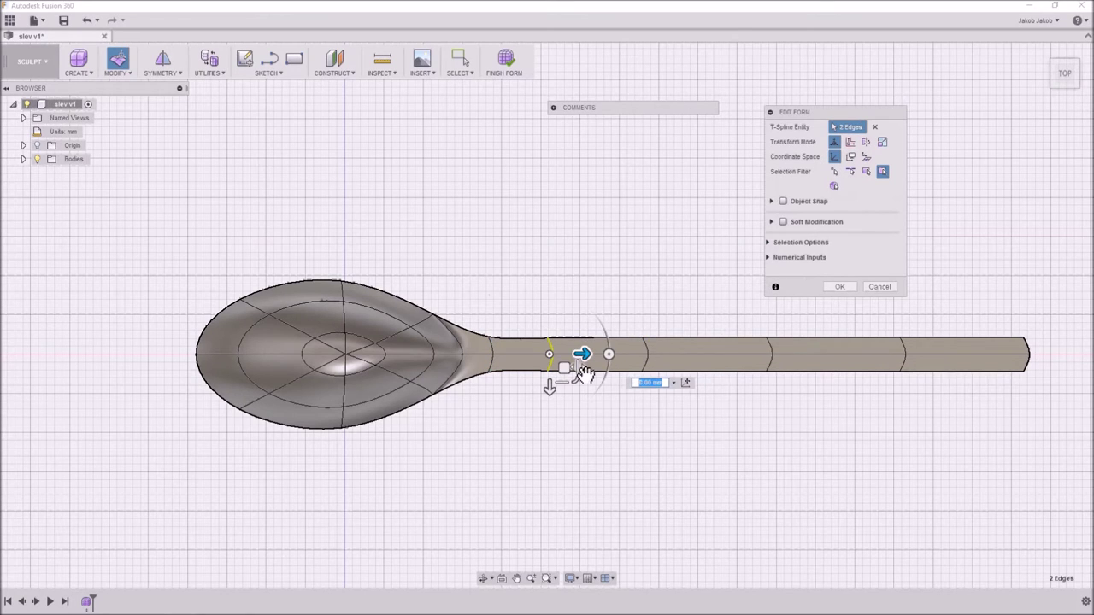
pyautogui.moveTo(581, 354); pyautogui.dragTo(578, 364)
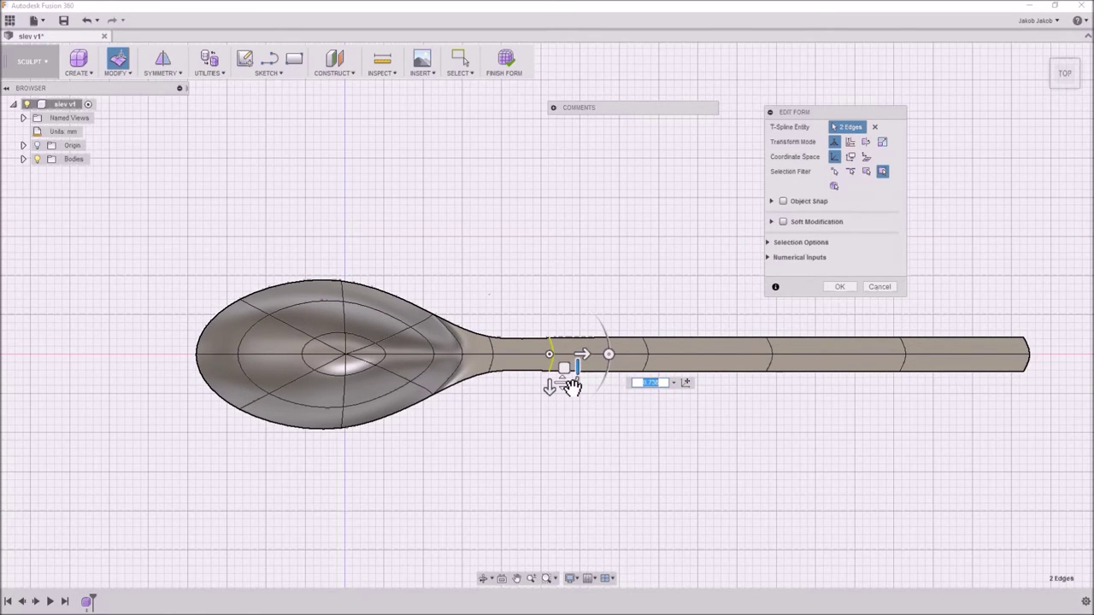
pyautogui.moveTo(571, 386)
pyautogui.mouseDown()
pyautogui.moveTo(561, 385)
pyautogui.moveTo(575, 387)
pyautogui.mouseUp()
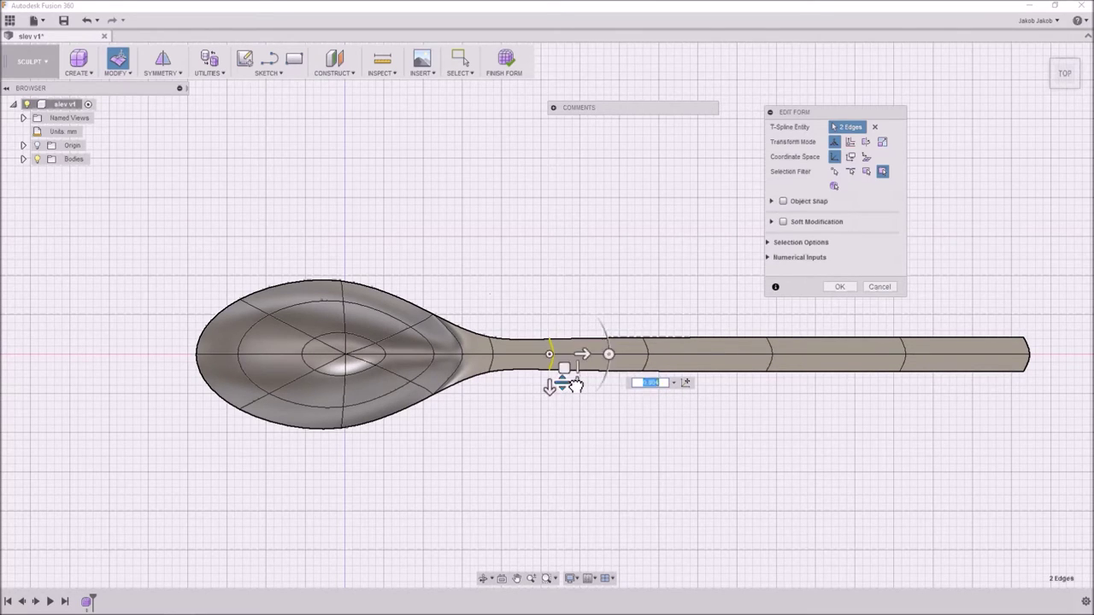
# Step: Select the next two handle edge loops, repositioning and slightly shrinking them
pyautogui.click(644, 412)
pyautogui.doubleClick(649, 368)
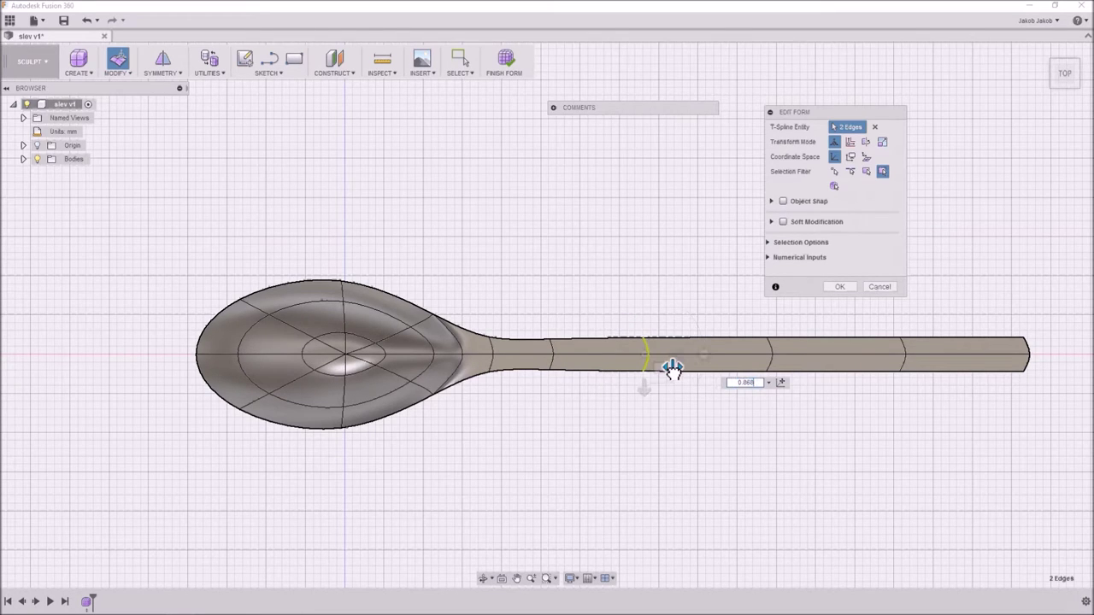
pyautogui.moveTo(666, 371)
pyautogui.mouseDown()
pyautogui.moveTo(663, 398)
pyautogui.moveTo(659, 388)
pyautogui.mouseUp()
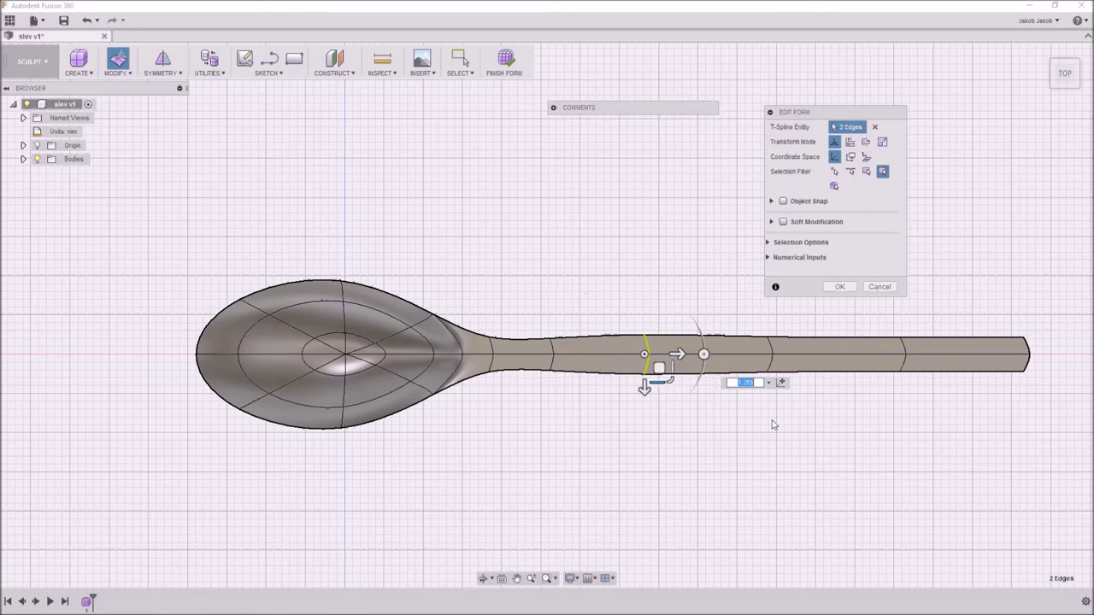
pyautogui.click(772, 425)
pyautogui.doubleClick(769, 357)
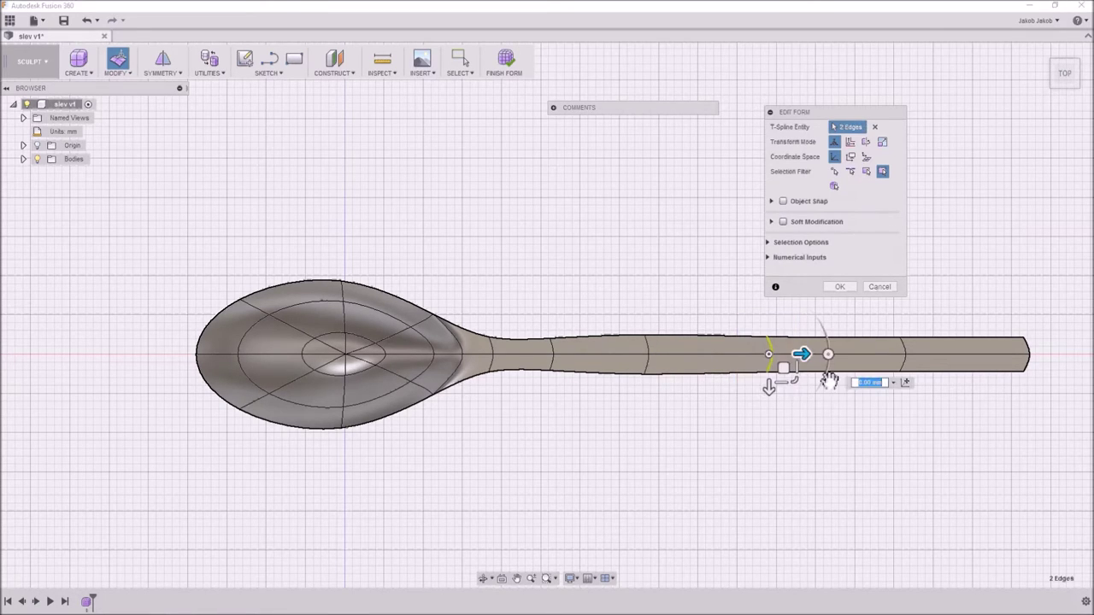
pyautogui.moveTo(804, 370); pyautogui.dragTo(786, 390)
# Step: Box-select the two edges at the handle tip and scale them down into a point
pyautogui.moveTo(911, 353); pyautogui.dragTo(919, 386)
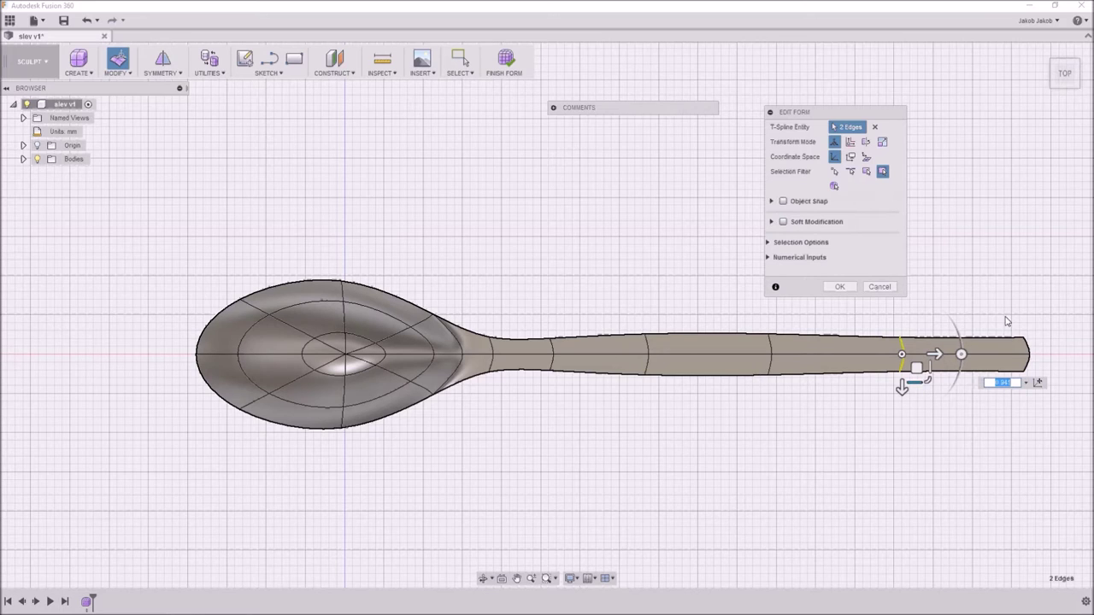
pyautogui.moveTo(1007, 321); pyautogui.dragTo(1059, 484)
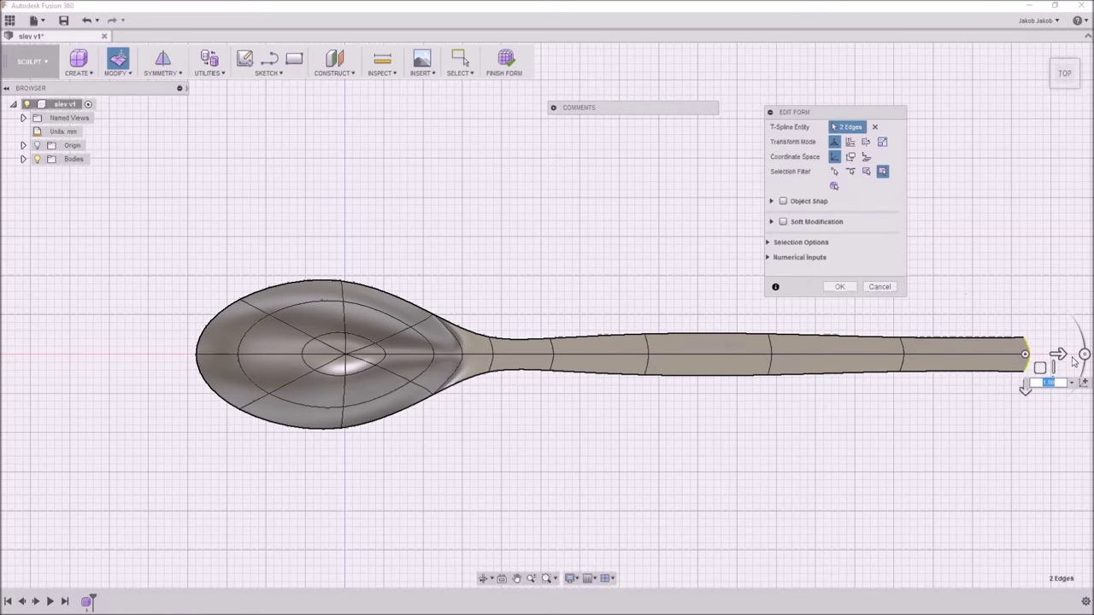
pyautogui.click(1000, 451)
pyautogui.moveTo(1026, 340); pyautogui.dragTo(1051, 407)
pyautogui.moveTo(1059, 369); pyautogui.dragTo(1093, 380)
pyautogui.click(1060, 374)
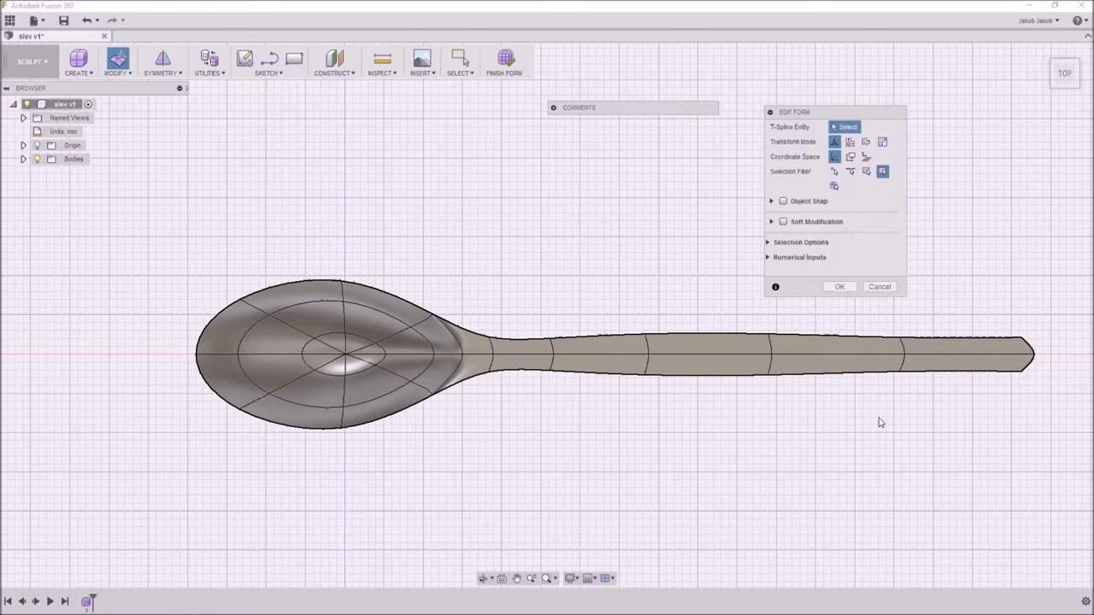
pyautogui.click(516, 578)
pyautogui.moveTo(709, 462); pyautogui.dragTo(612, 453)
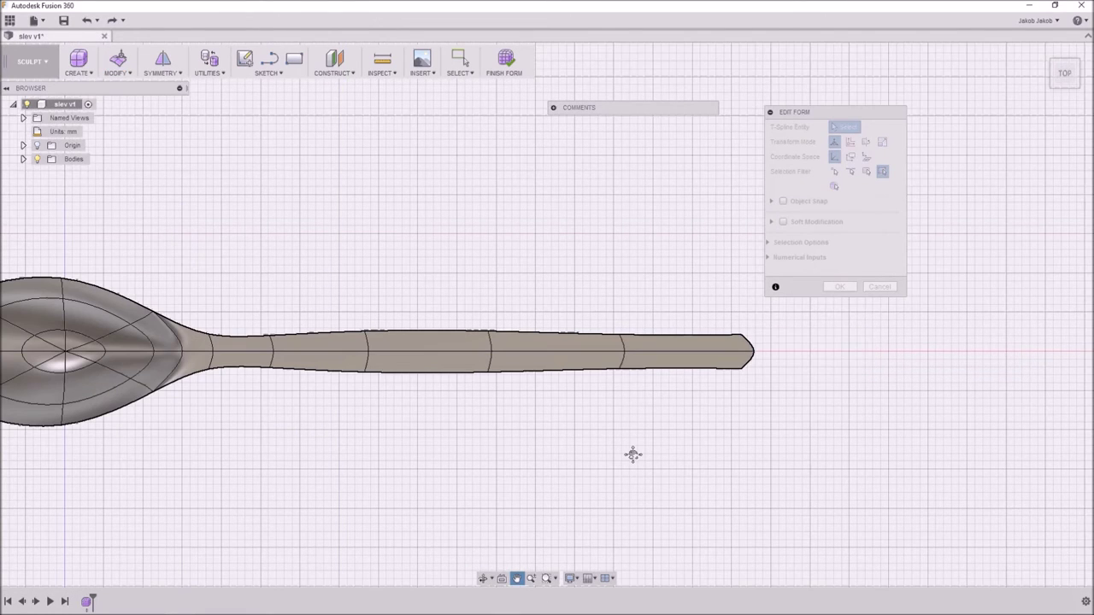
pyautogui.press('Escape')
pyautogui.moveTo(729, 312); pyautogui.dragTo(794, 416)
pyautogui.moveTo(819, 368); pyautogui.dragTo(816, 368)
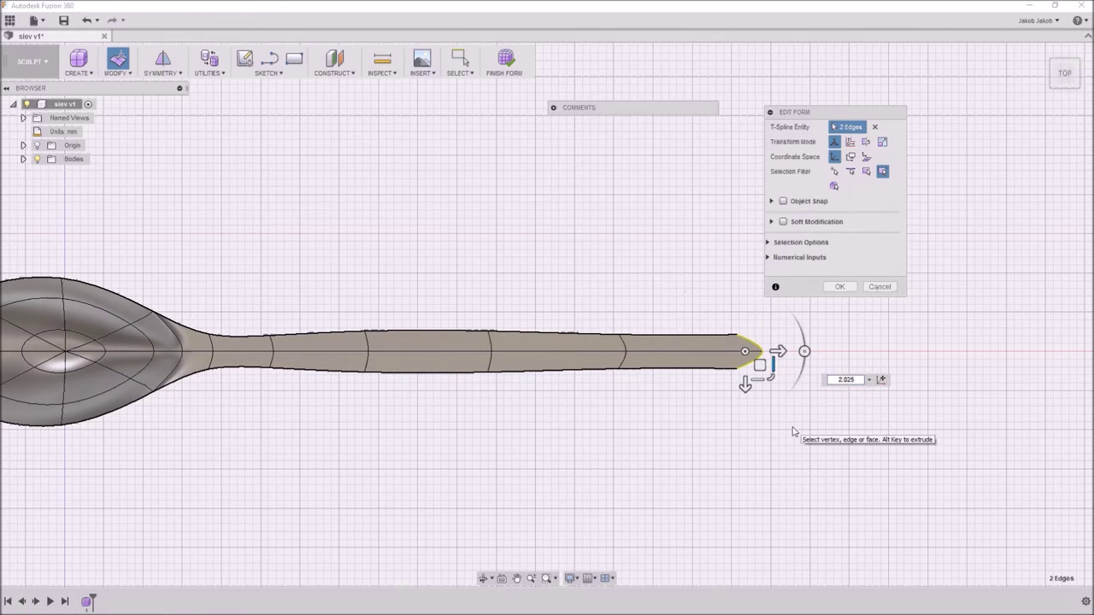
pyautogui.click(700, 327)
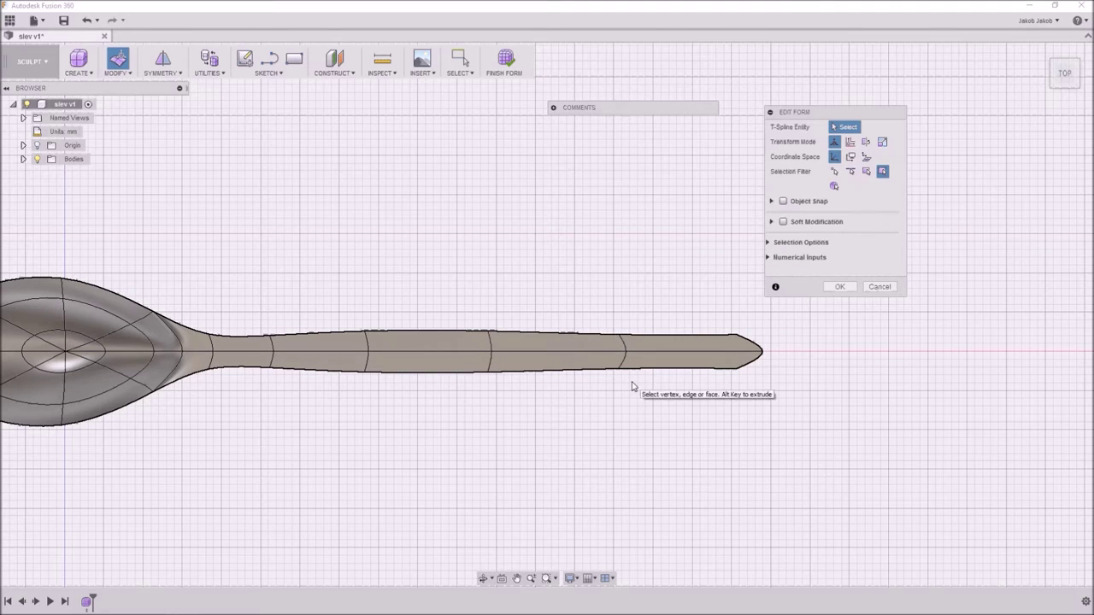
pyautogui.scroll(-3, 944, 409)
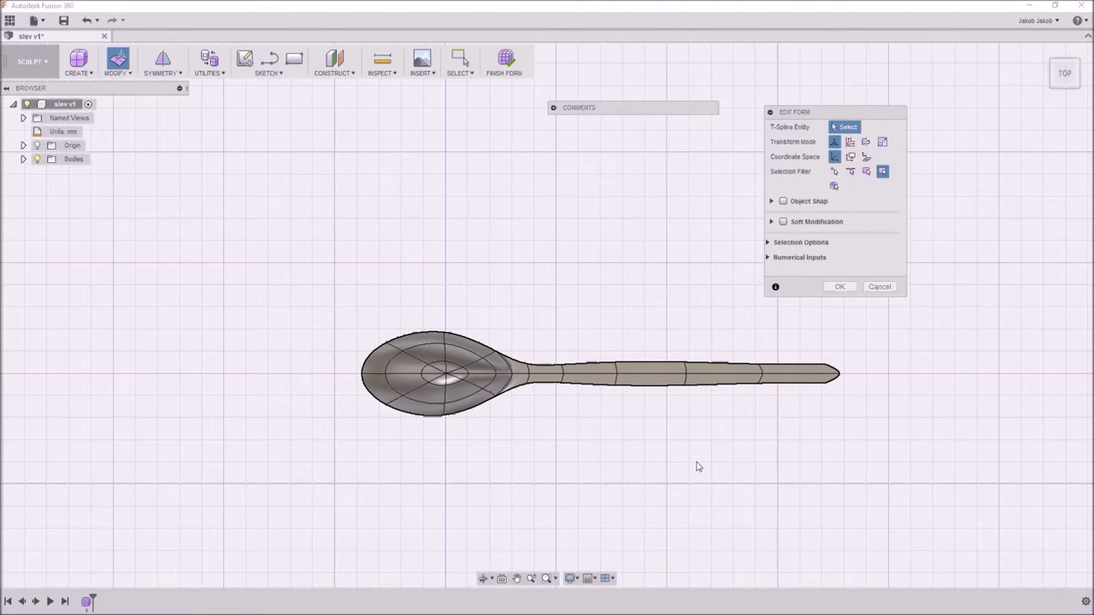
# Step: Orbit to a perspective view and nudge the neck and adjacent handle edges upward
pyautogui.keyDown('shift'); pyautogui.moveTo(703, 454); pyautogui.dragTo(806, 384, button='middle'); pyautogui.keyUp('shift')
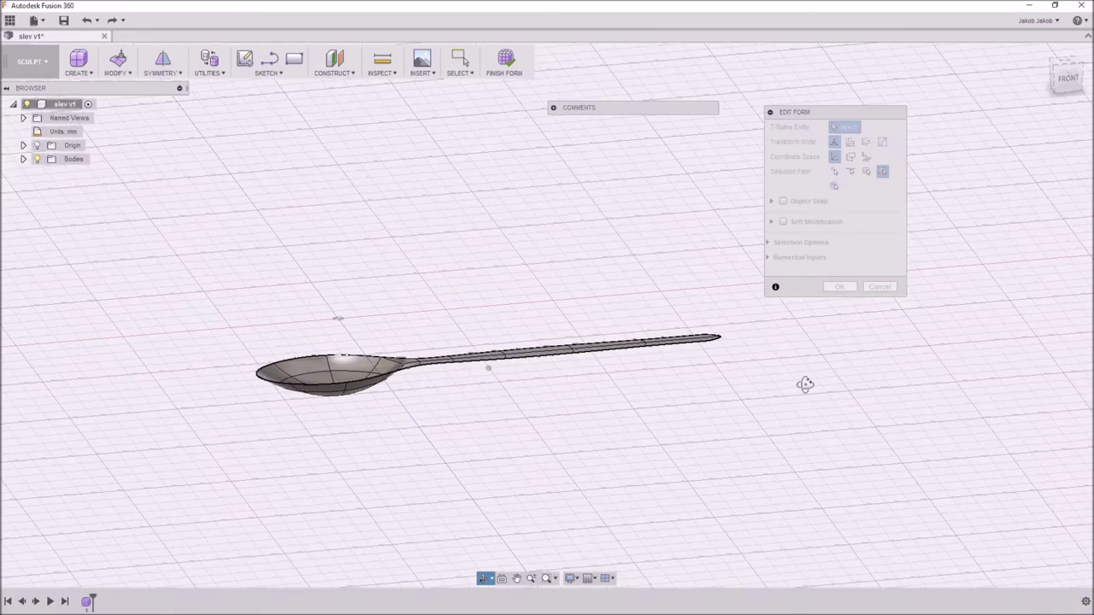
pyautogui.scroll(5, 566, 385)
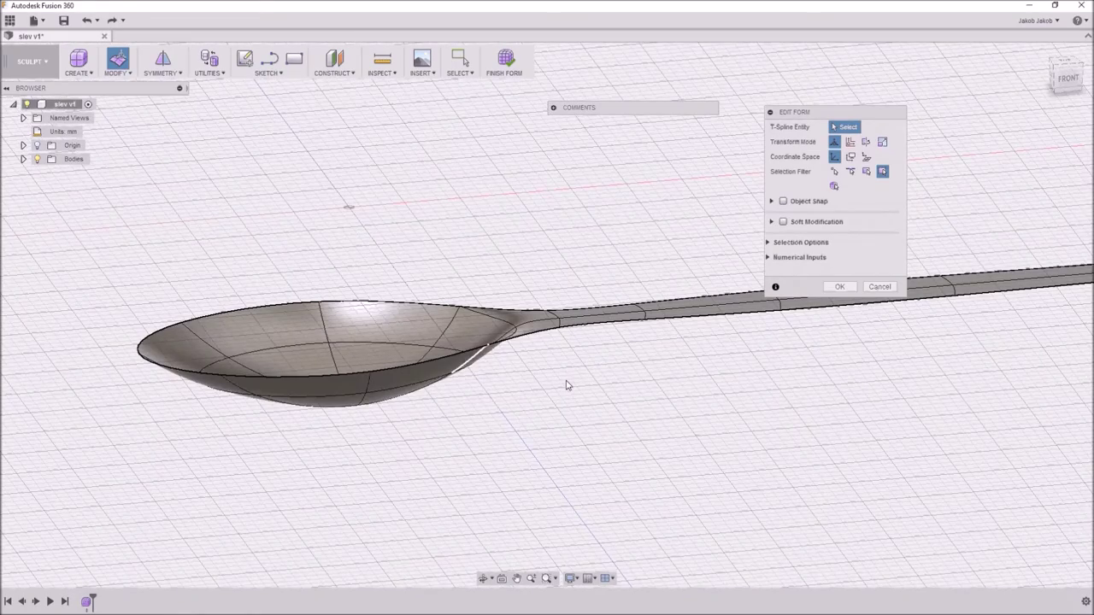
pyautogui.keyDown('shift'); pyautogui.moveTo(716, 360); pyautogui.dragTo(681, 354, button='middle'); pyautogui.keyUp('shift')
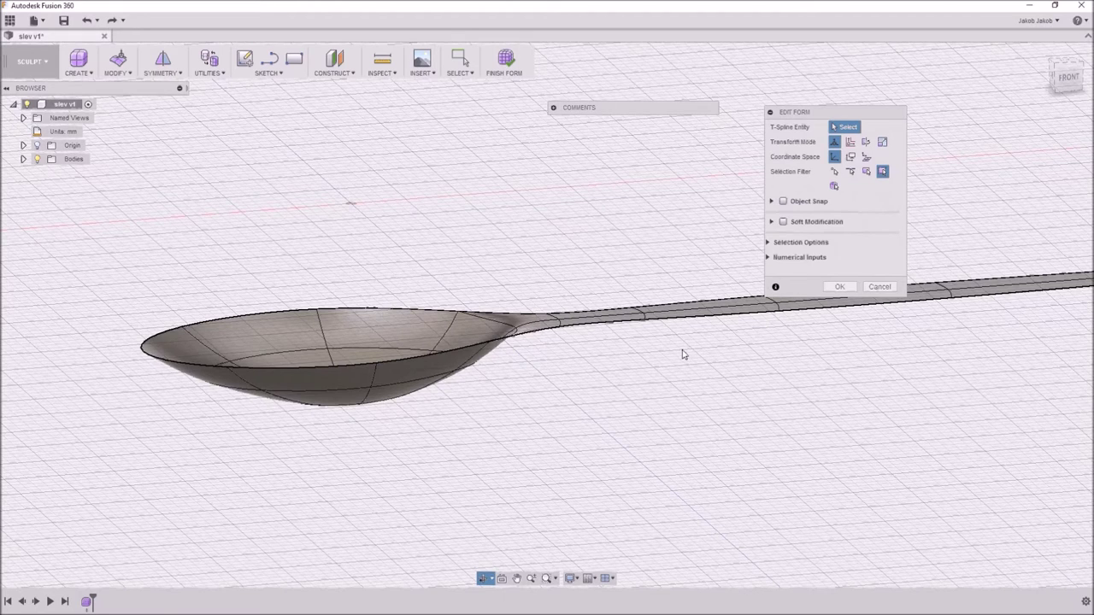
pyautogui.moveTo(530, 285); pyautogui.dragTo(591, 364)
pyautogui.moveTo(559, 289); pyautogui.dragTo(557, 284)
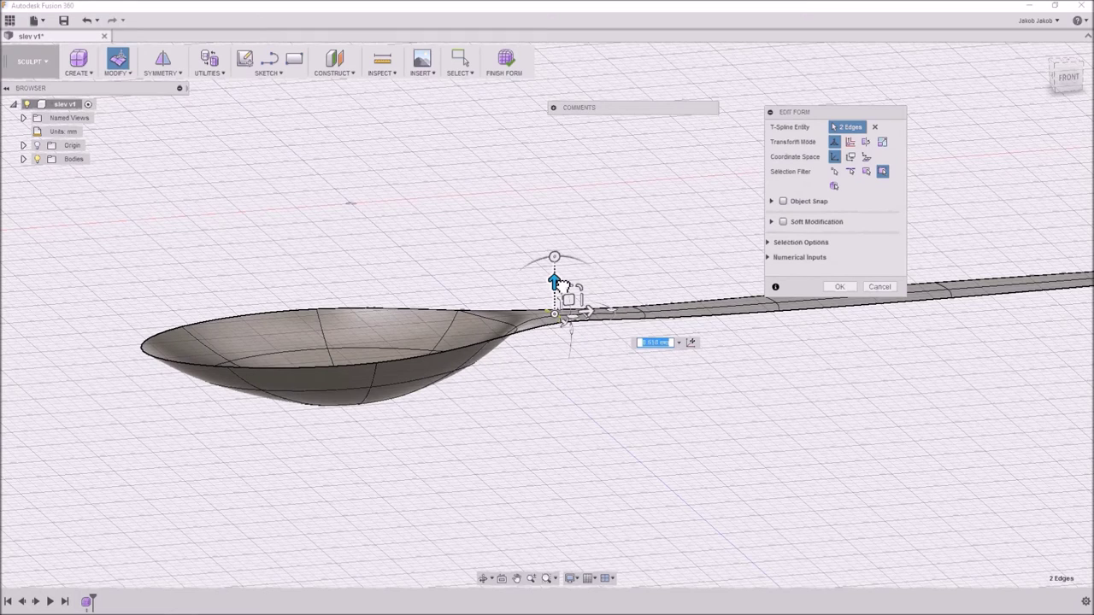
pyautogui.click(665, 330)
pyautogui.moveTo(641, 281); pyautogui.dragTo(640, 270)
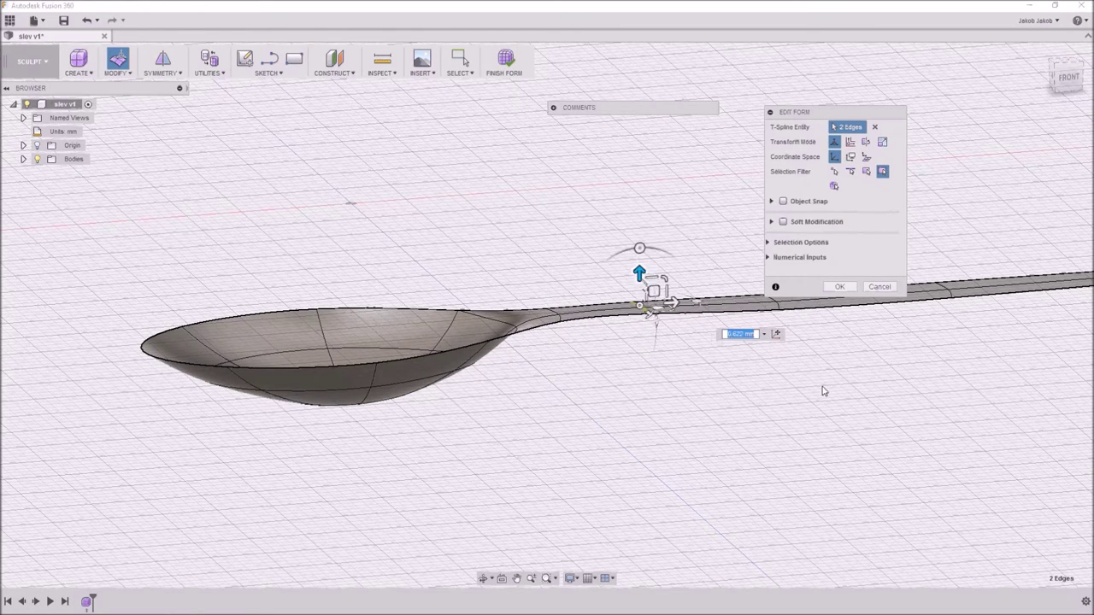
# Step: Raise the handle edges with a 1.00 mm offset and check the result from FRONT view
pyautogui.scroll(-3, 576, 433)
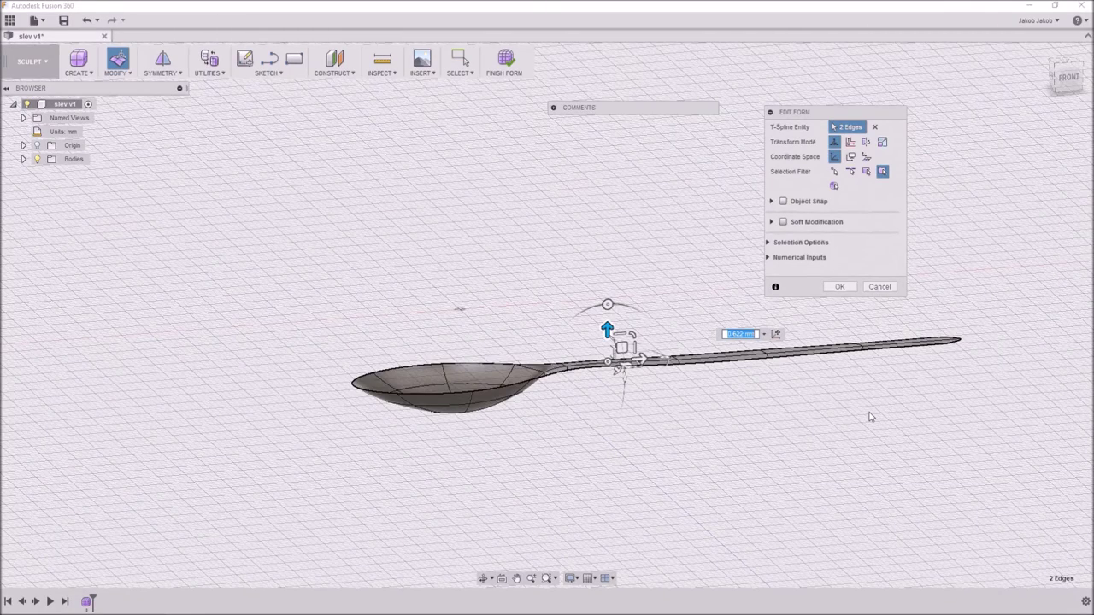
pyautogui.scroll(2, 871, 417)
pyautogui.moveTo(584, 313); pyautogui.dragTo(655, 398)
pyautogui.moveTo(604, 309); pyautogui.dragTo(612, 310)
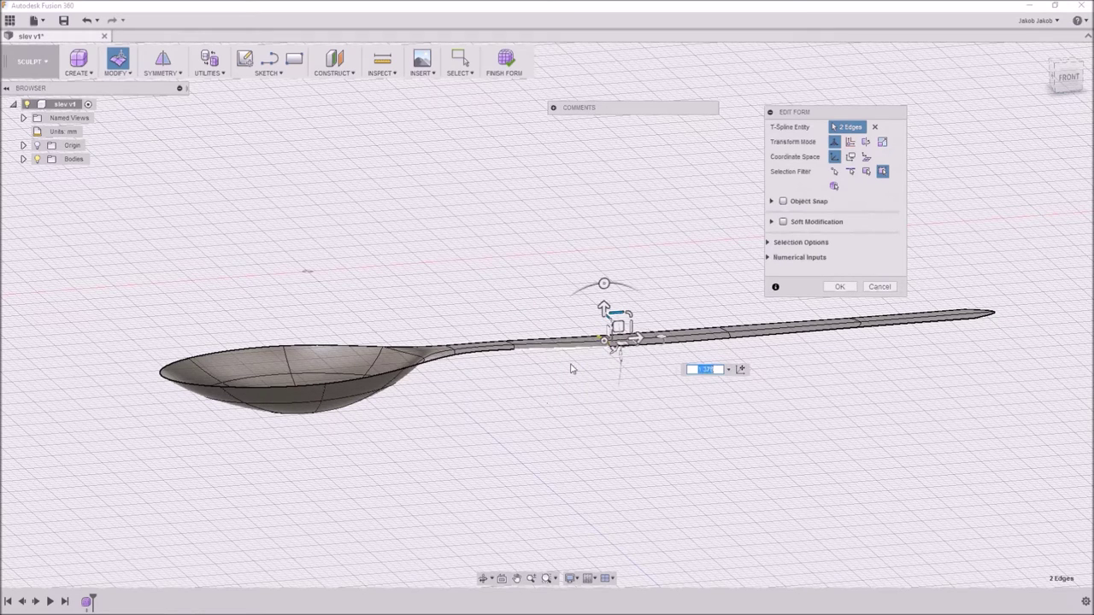
pyautogui.write('1.00')
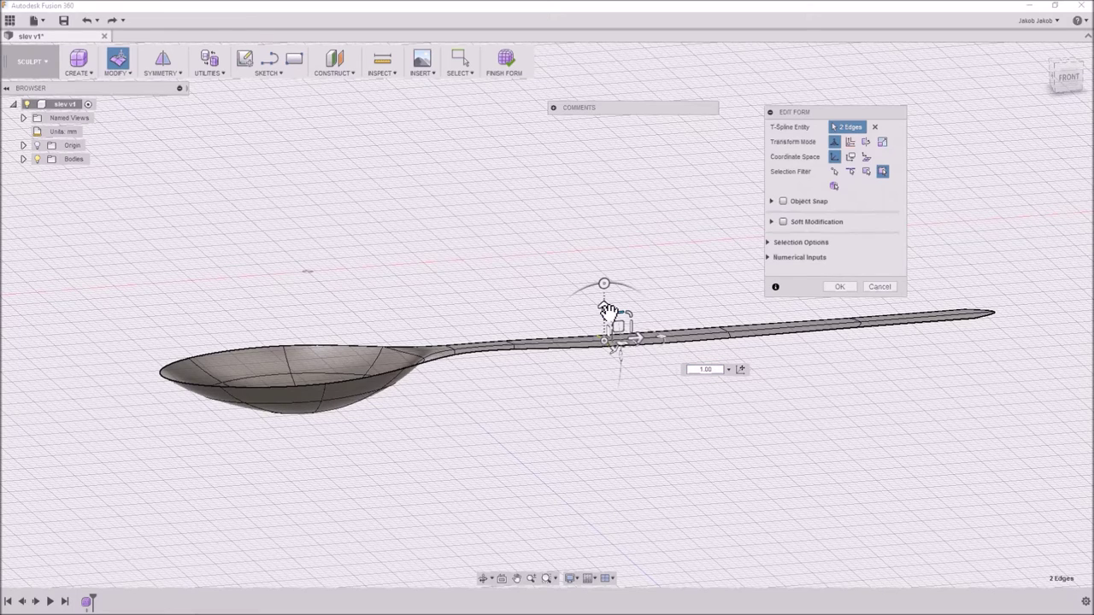
pyautogui.moveTo(604, 310); pyautogui.dragTo(606, 308)
pyautogui.keyDown('shift'); pyautogui.moveTo(605, 308); pyautogui.dragTo(685, 416, button='middle'); pyautogui.keyUp('shift')
pyautogui.click(1063, 73)
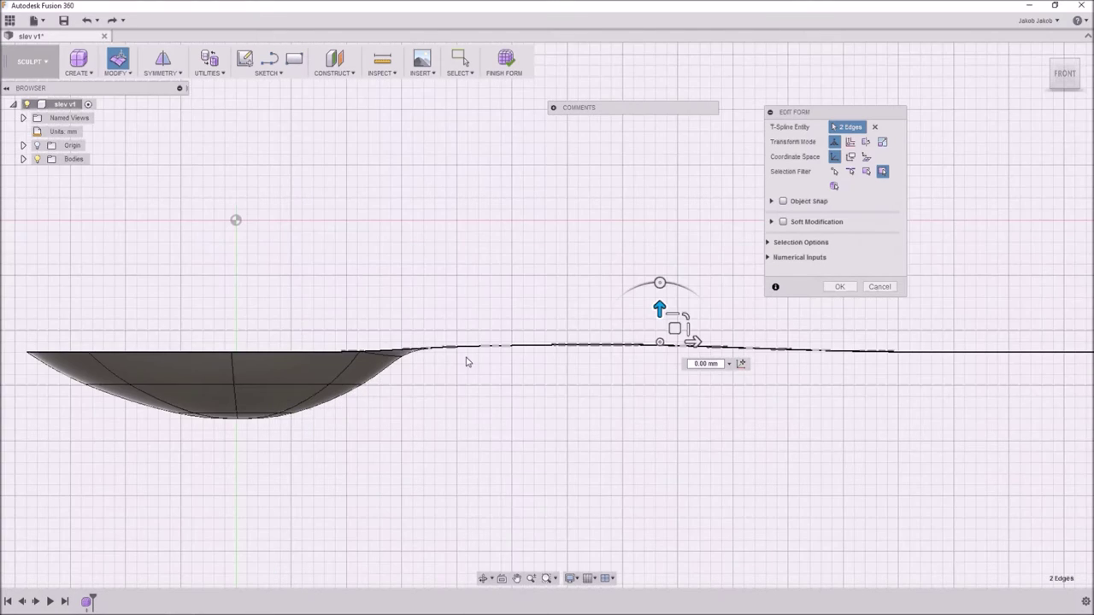
pyautogui.keyDown('shift'); pyautogui.moveTo(513, 279); pyautogui.dragTo(519, 295, button='middle'); pyautogui.keyUp('shift')
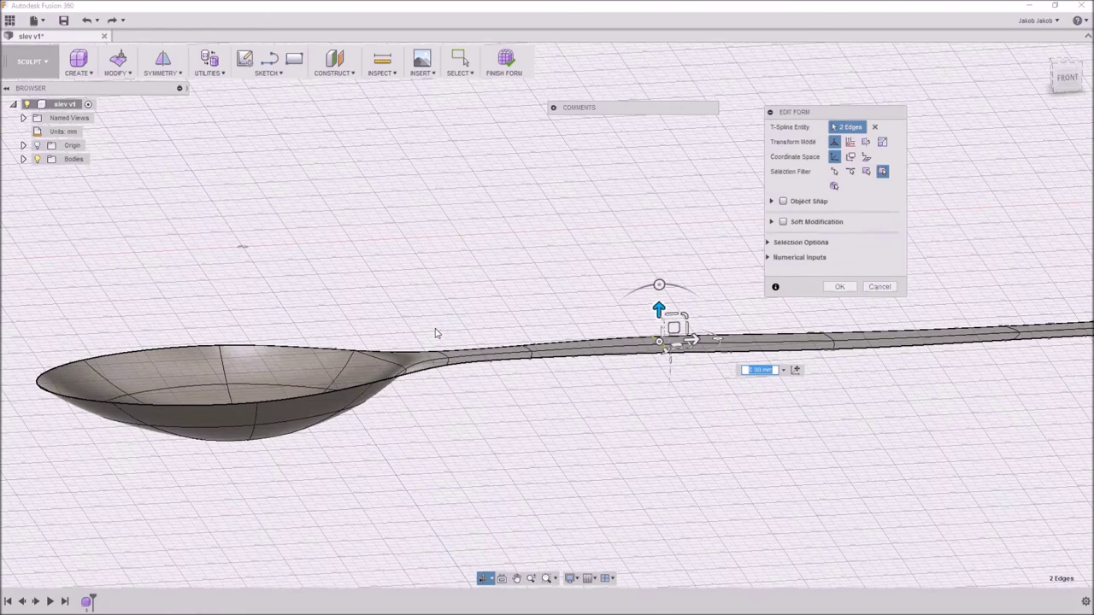
# Step: Raise the neck edge loop to about 1.3 mm and lift the adjoining neck edges
pyautogui.doubleClick(475, 342)
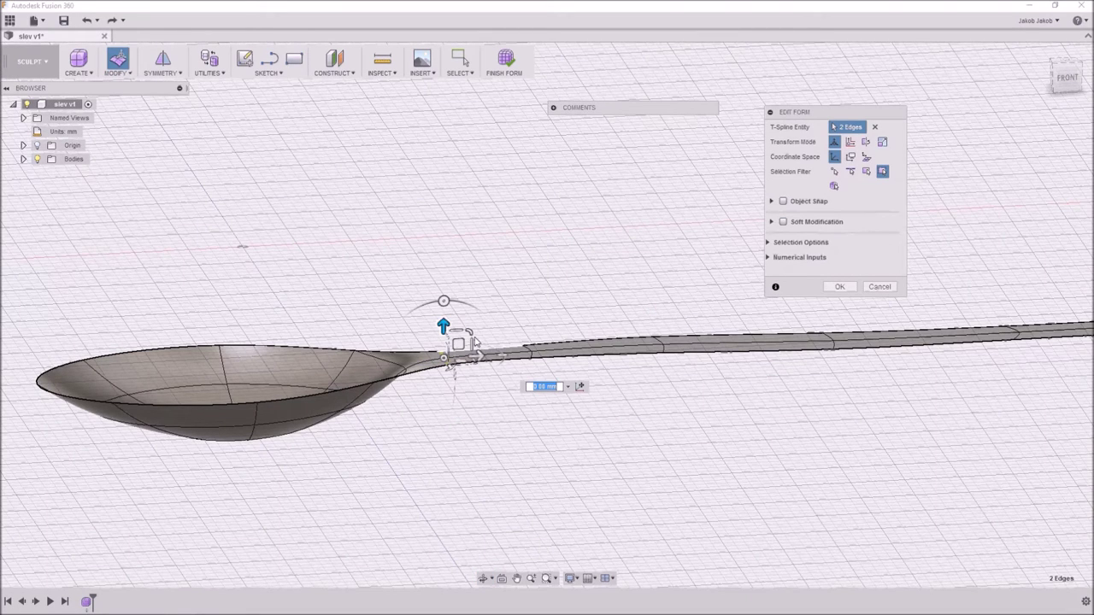
pyautogui.moveTo(449, 327); pyautogui.dragTo(573, 401)
pyautogui.moveTo(530, 320)
pyautogui.mouseDown()
pyautogui.moveTo(530, 308)
pyautogui.moveTo(549, 317)
pyautogui.mouseUp()
pyautogui.moveTo(618, 298); pyautogui.dragTo(702, 400)
pyautogui.moveTo(664, 311); pyautogui.dragTo(660, 304)
# Step: Lift the edge loops further along the handle slightly upward for a smooth curve
pyautogui.moveTo(820, 318); pyautogui.dragTo(859, 385)
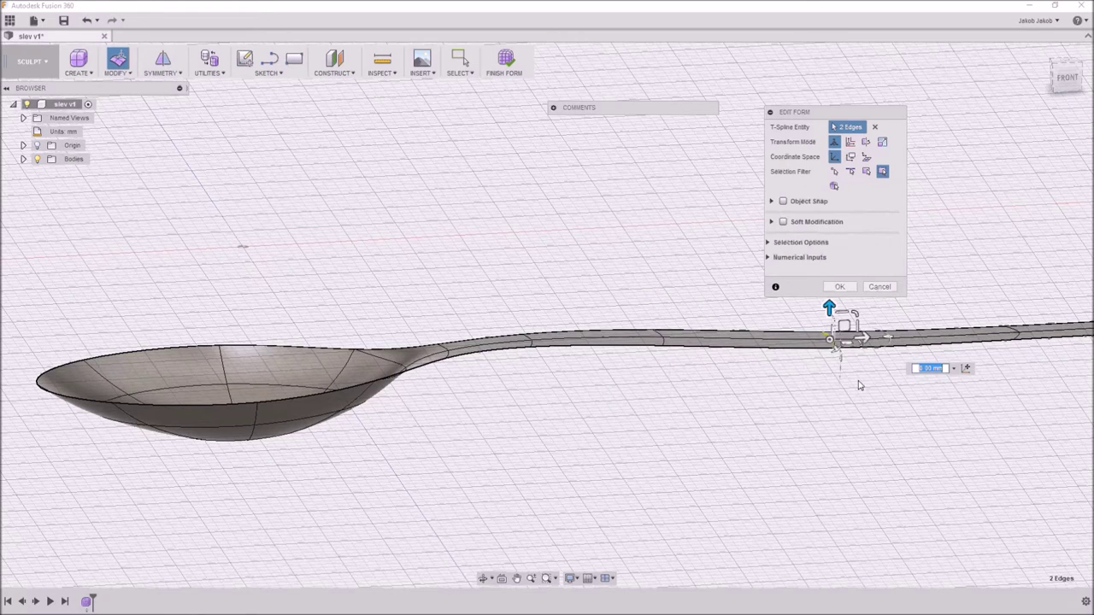
pyautogui.moveTo(831, 309); pyautogui.dragTo(832, 310)
pyautogui.click(828, 316)
pyautogui.doubleClick(830, 338)
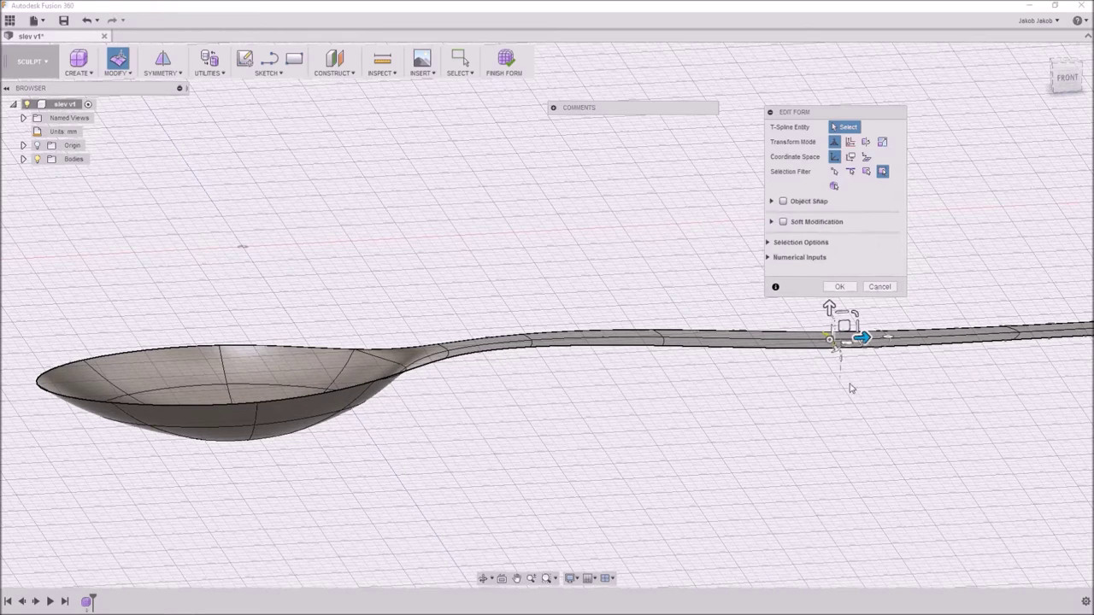
pyautogui.moveTo(862, 111); pyautogui.dragTo(829, 78)
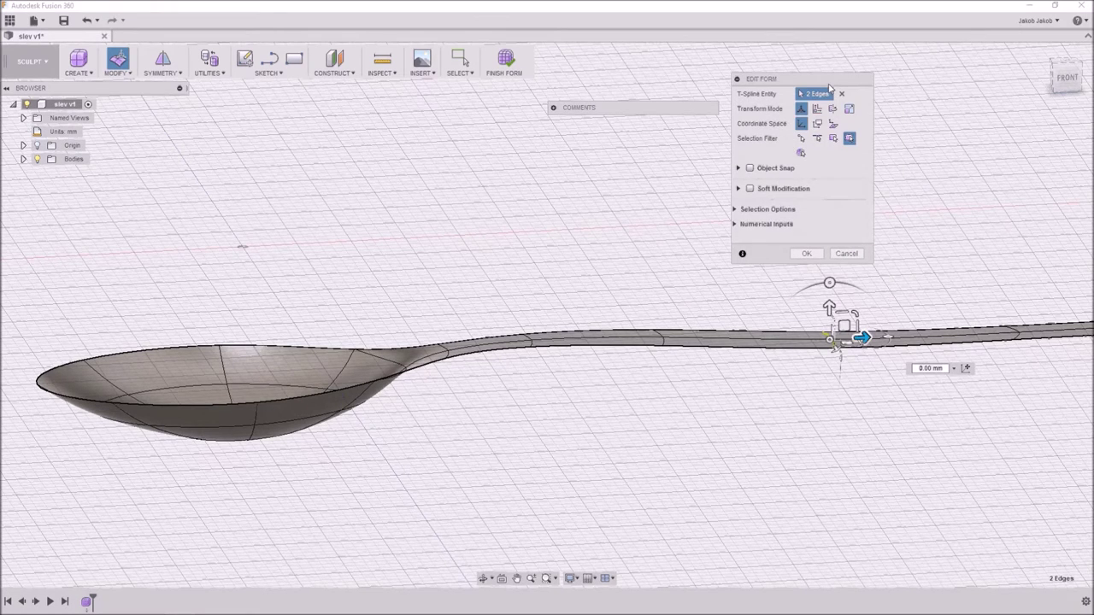
pyautogui.moveTo(832, 308); pyautogui.dragTo(834, 311)
pyautogui.click(835, 433)
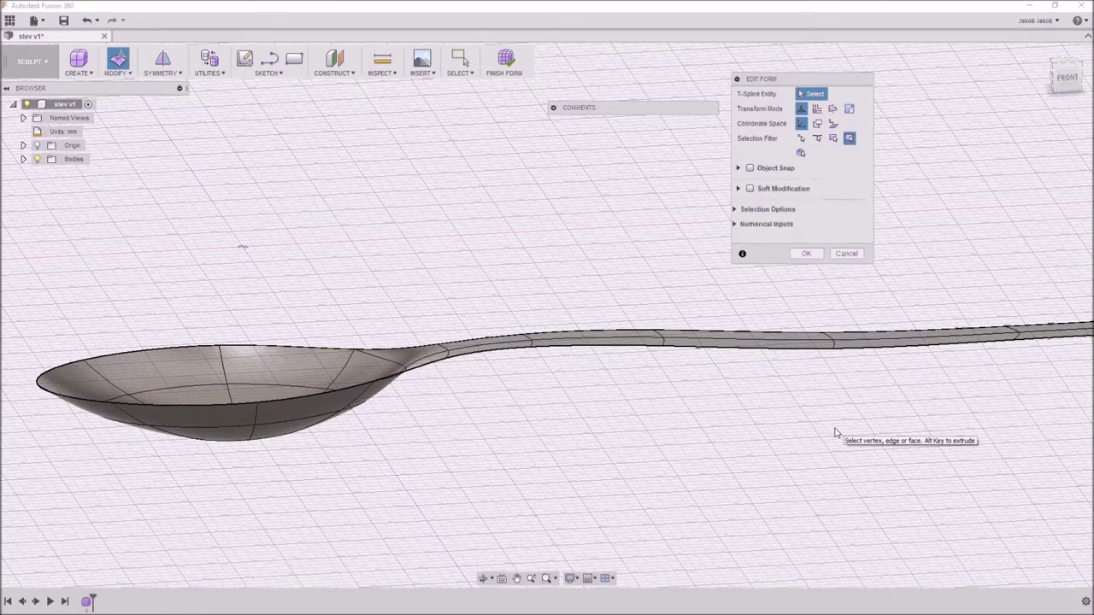
pyautogui.hotkey('ctrl', 'z')
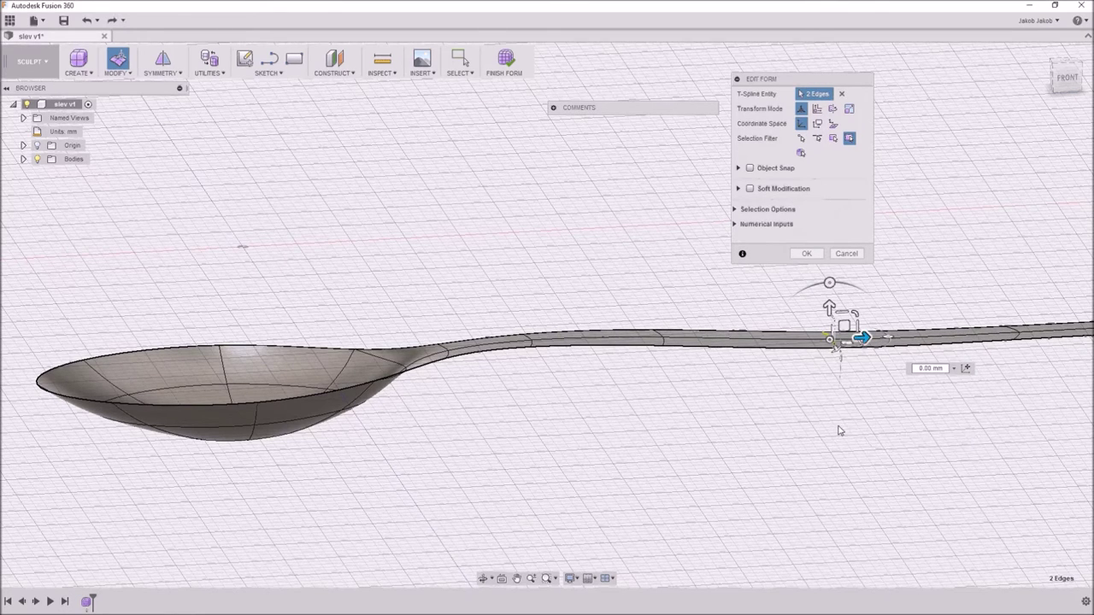
pyautogui.click(838, 432)
pyautogui.hotkey('ctrl', 'z')
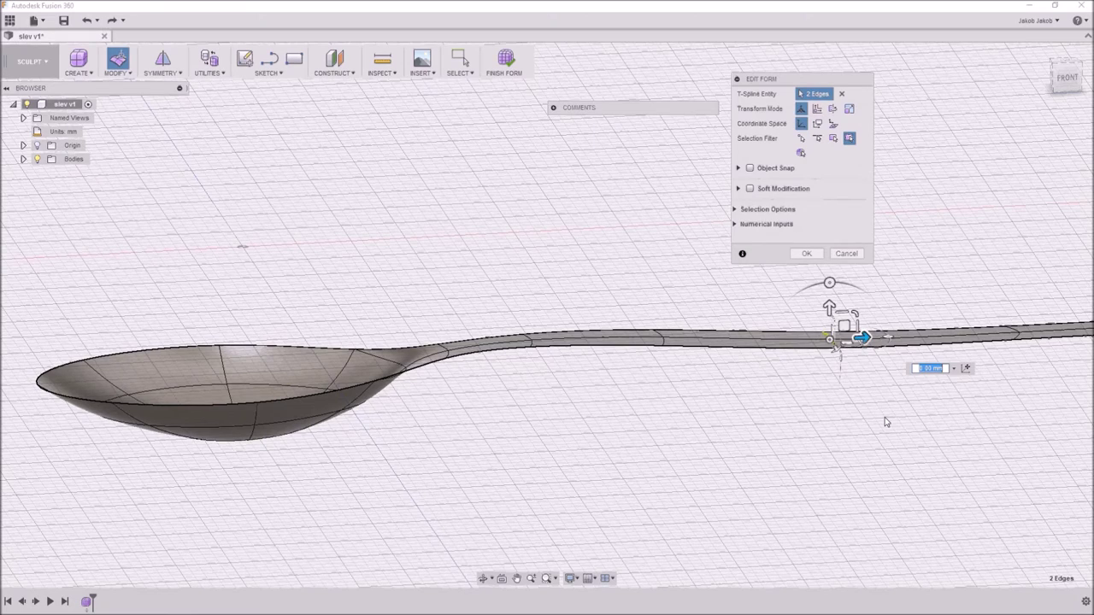
pyautogui.moveTo(833, 308); pyautogui.dragTo(1079, 475)
# Step: Tilt the handle tip down by 15 degrees, then deselect it in a front view
pyautogui.scroll(-2, 676, 478)
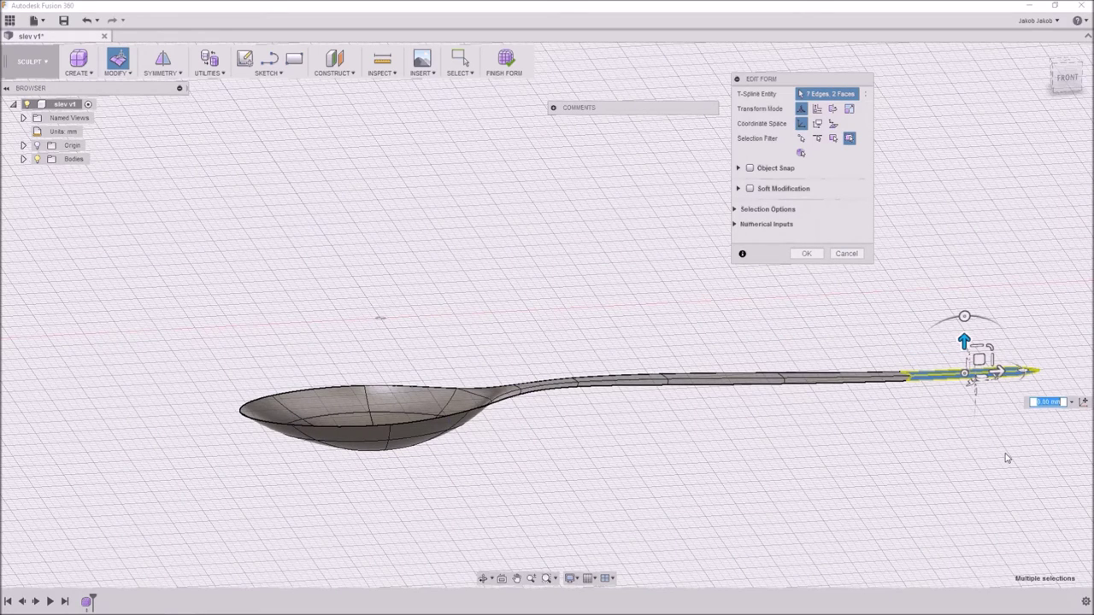
pyautogui.moveTo(968, 318); pyautogui.dragTo(966, 359)
pyautogui.click(1067, 77)
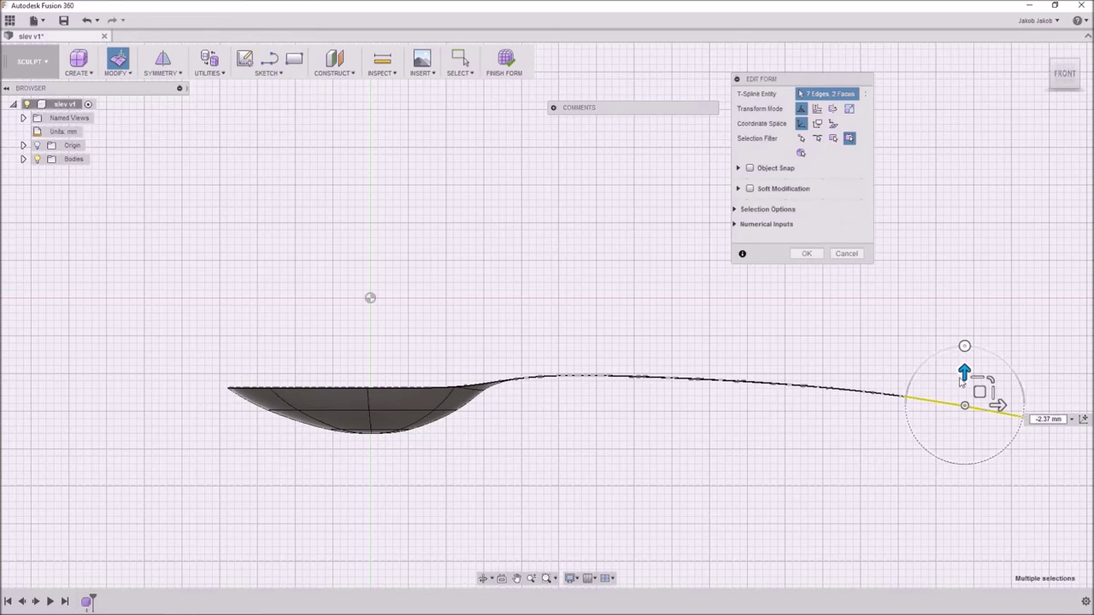
pyautogui.click(915, 432)
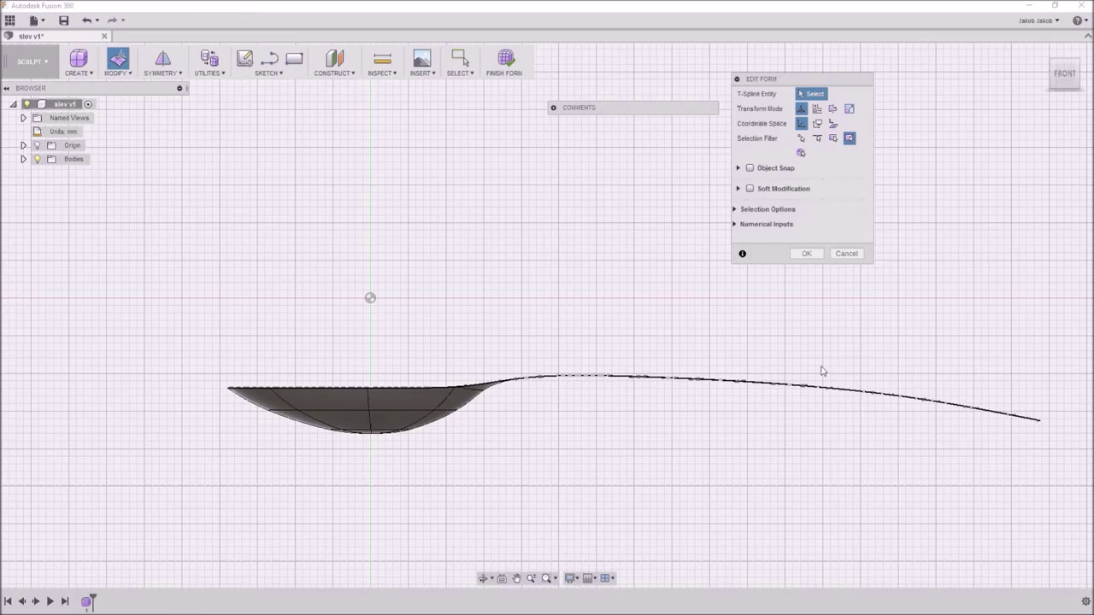
# Step: Check the whole spoon from an angled view, confirm the form edits, and box-select it
pyautogui.scroll(-3, 487, 315)
pyautogui.keyDown('shift'); pyautogui.moveTo(502, 437); pyautogui.dragTo(535, 483, button='middle'); pyautogui.keyUp('shift')
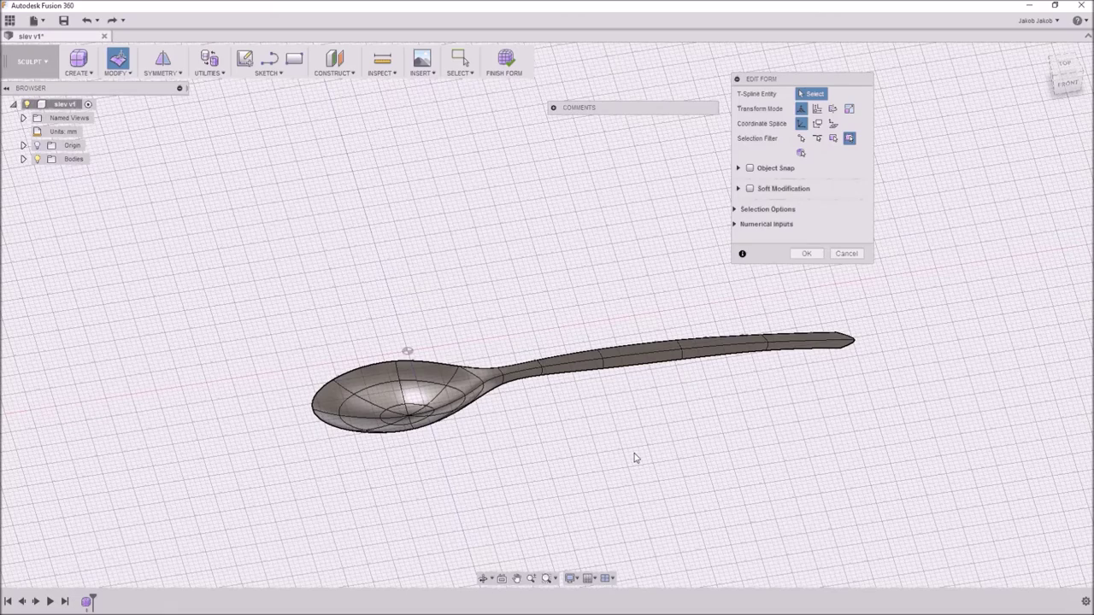
pyautogui.keyDown('shift'); pyautogui.moveTo(634, 458); pyautogui.dragTo(326, 412, button='middle'); pyautogui.keyUp('shift')
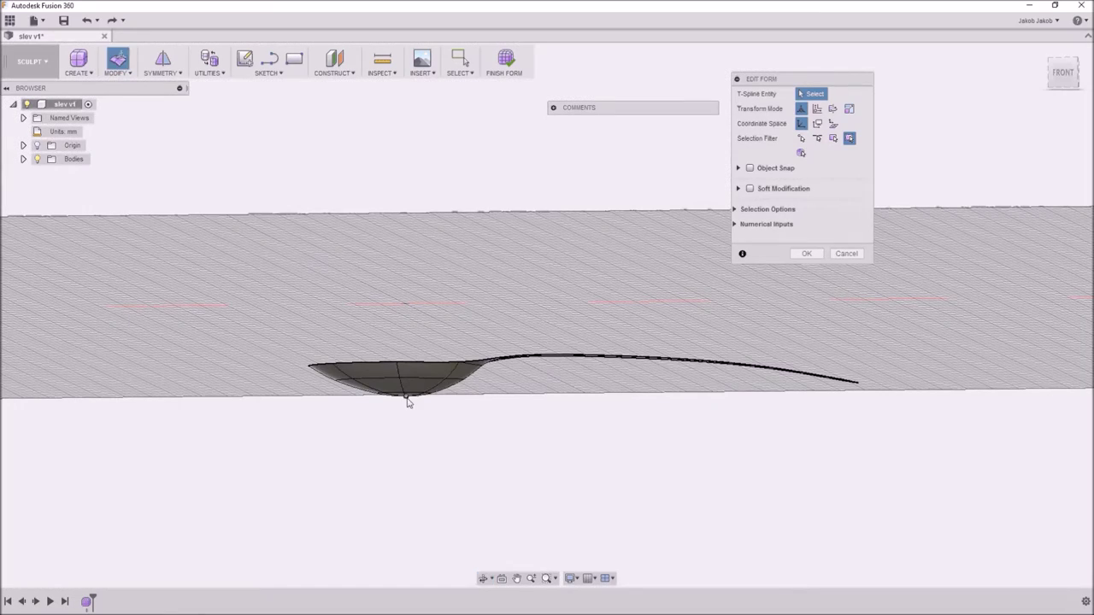
pyautogui.keyDown('shift'); pyautogui.moveTo(579, 398); pyautogui.dragTo(595, 439, button='middle'); pyautogui.keyUp('shift')
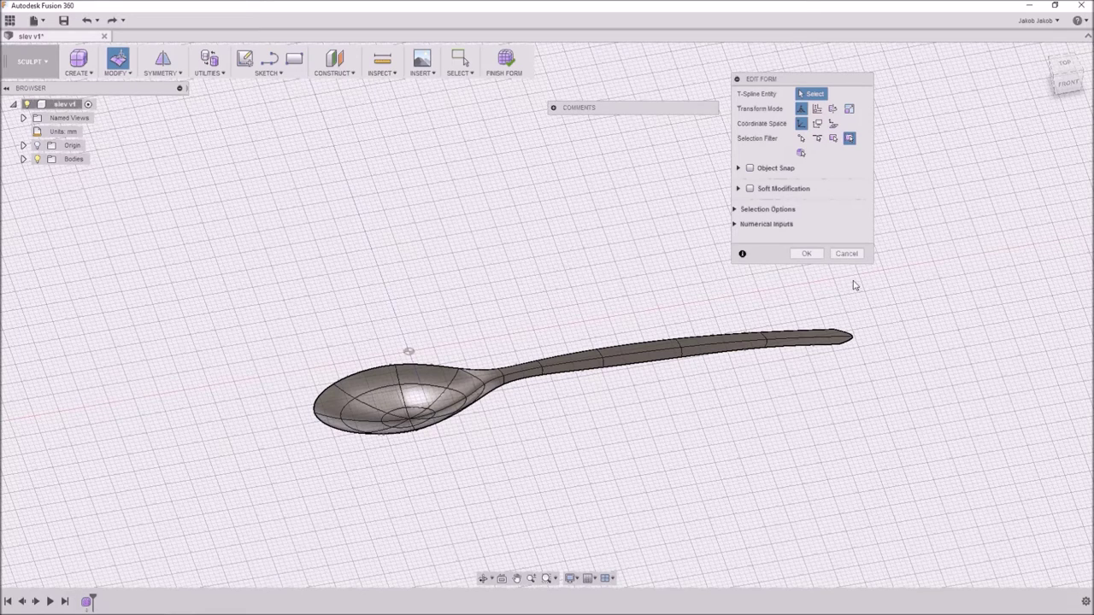
pyautogui.click(807, 256)
pyautogui.moveTo(285, 270); pyautogui.dragTo(881, 495)
# Step: Thicken the spoon's T-Spline body by 1.00 mm and inspect the solid from above
pyautogui.click(115, 71)
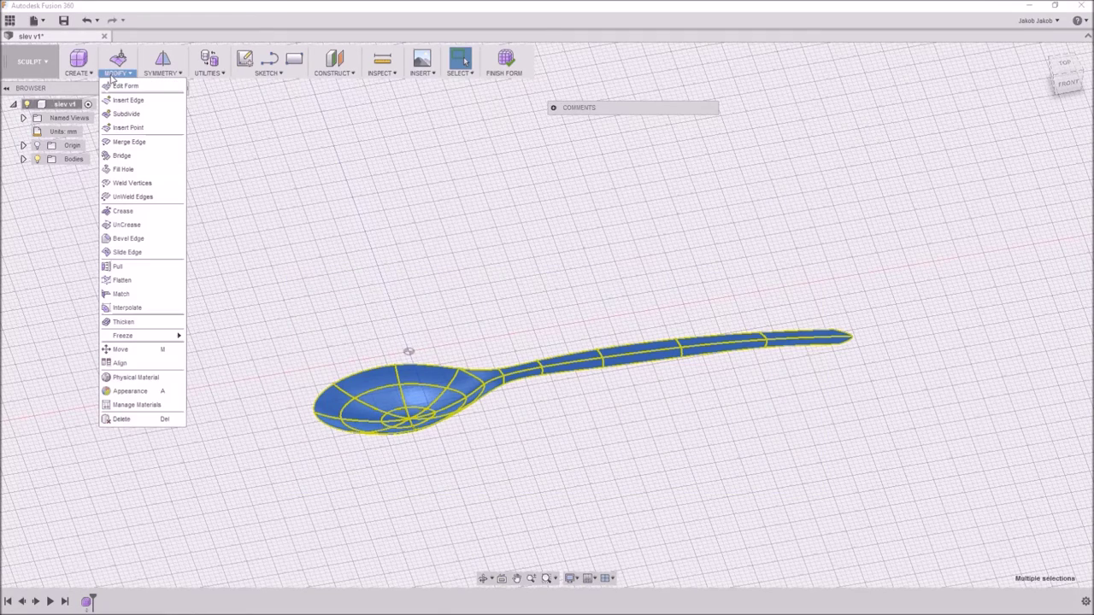
pyautogui.click(128, 321)
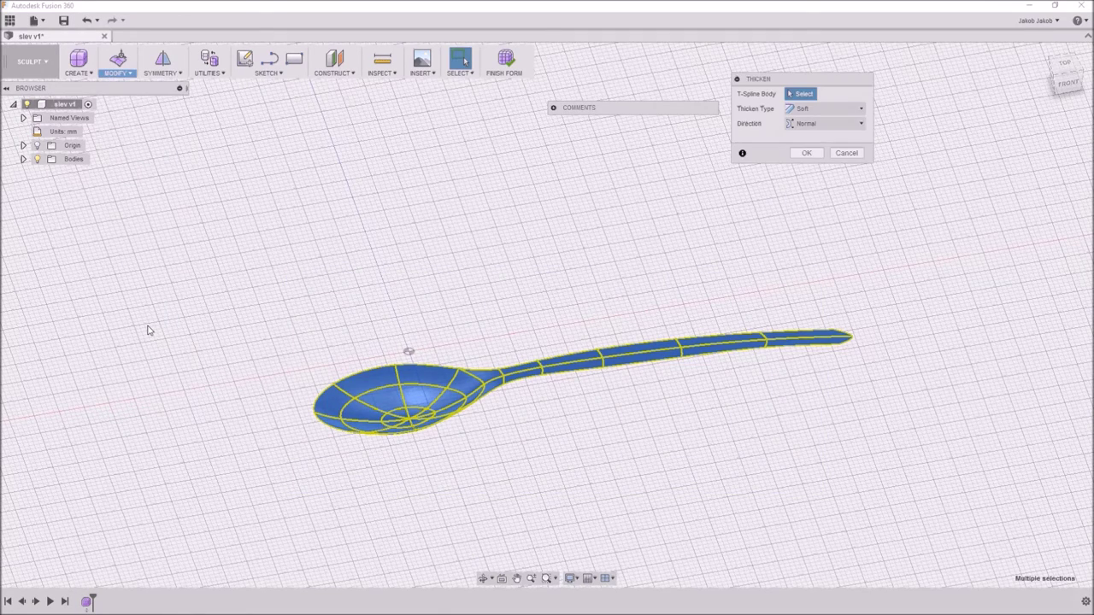
pyautogui.click(410, 393)
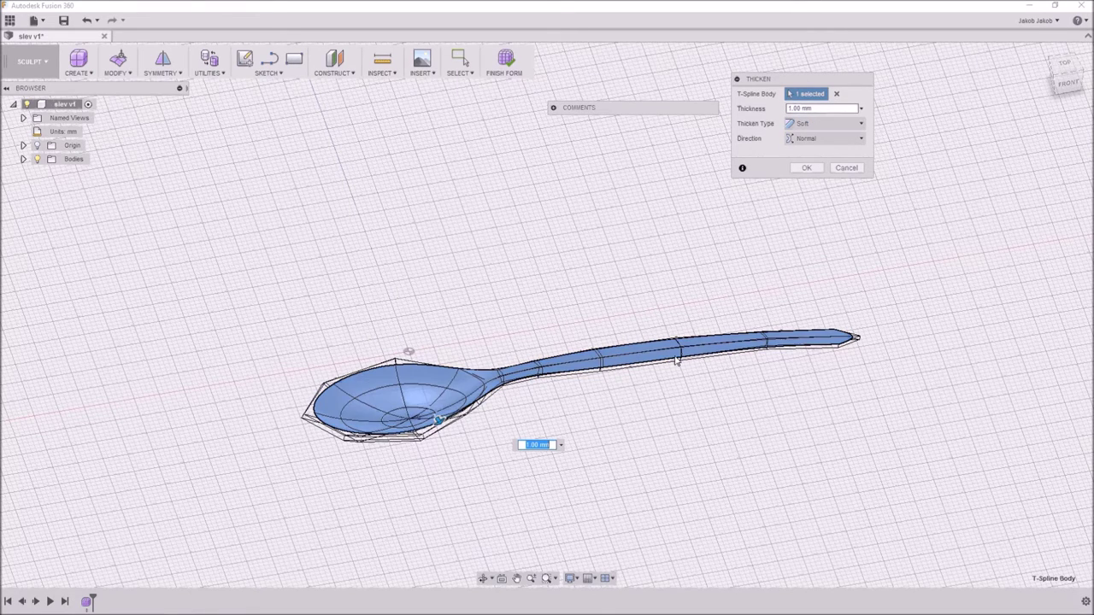
pyautogui.keyDown('shift'); pyautogui.moveTo(638, 443); pyautogui.dragTo(626, 412, button='middle'); pyautogui.keyUp('shift')
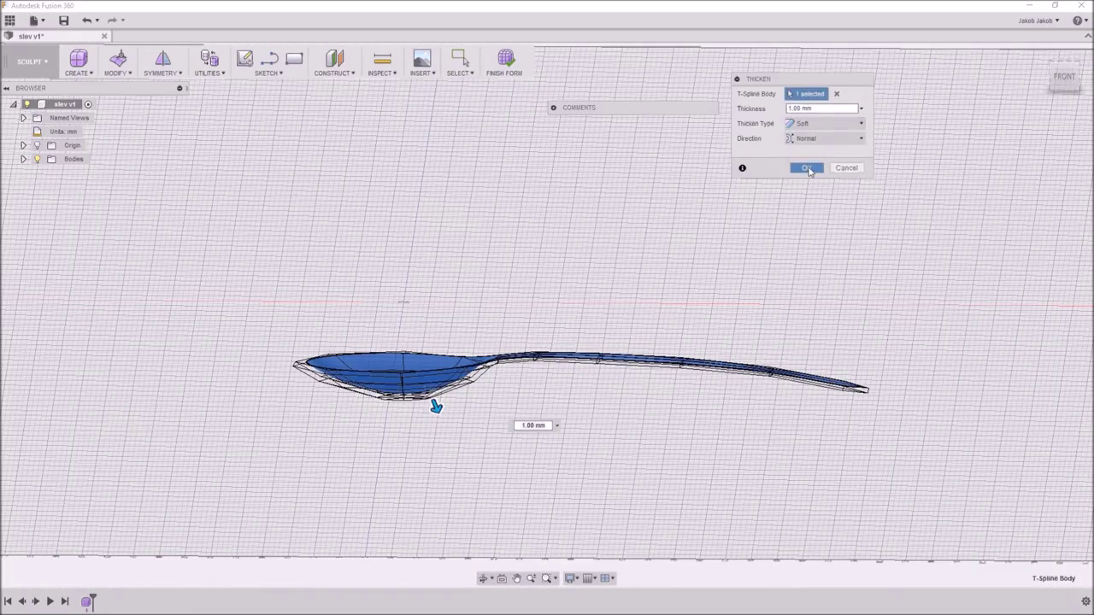
pyautogui.click(805, 167)
pyautogui.keyDown('shift'); pyautogui.moveTo(643, 306); pyautogui.dragTo(637, 313, button='middle'); pyautogui.keyUp('shift')
pyautogui.moveTo(636, 313)
pyautogui.keyDown('shift'); pyautogui.mouseDown(button='middle')
pyautogui.moveTo(615, 310)
pyautogui.moveTo(620, 324)
pyautogui.moveTo(569, 286)
pyautogui.moveTo(609, 325)
pyautogui.moveTo(583, 324)
pyautogui.mouseUp(button='middle'); pyautogui.keyUp('shift')
pyautogui.press('Escape')
pyautogui.keyDown('shift'); pyautogui.moveTo(551, 394); pyautogui.dragTo(678, 419, button='middle'); pyautogui.keyUp('shift')
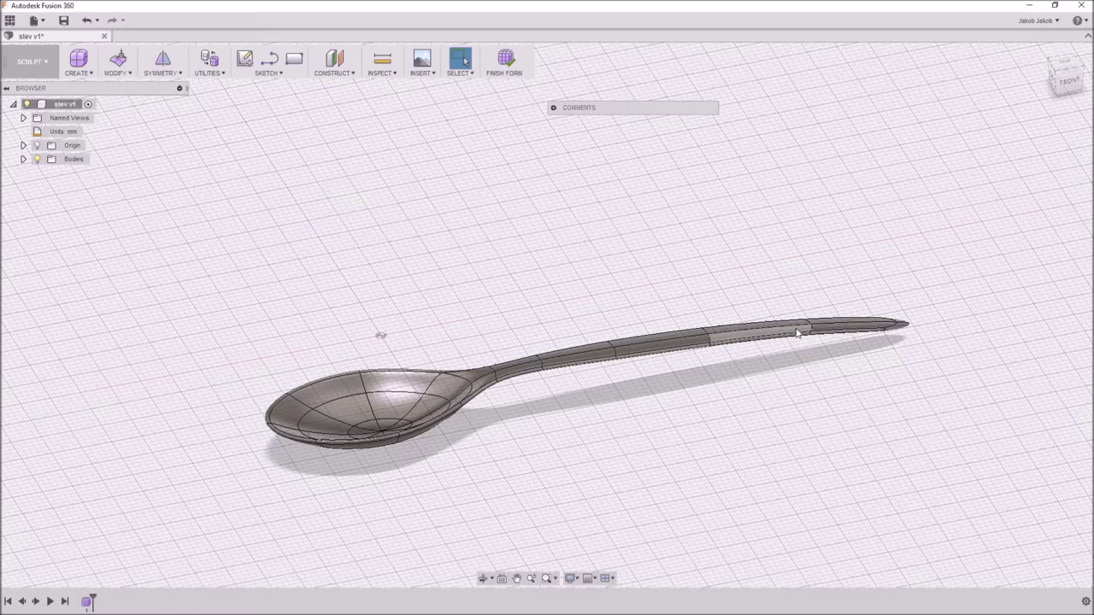
# Step: Nudge two adjacent faces near the handle tip upward with Edit Form, then clear the selection
pyautogui.scroll(2, 829, 344)
pyautogui.click(755, 333)
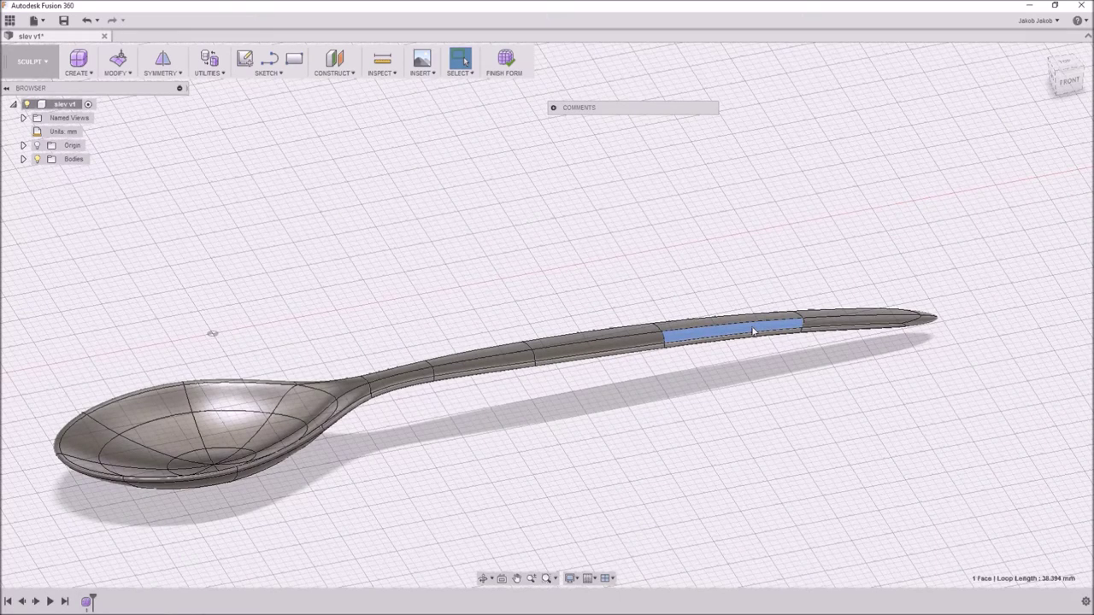
pyautogui.click(731, 319)
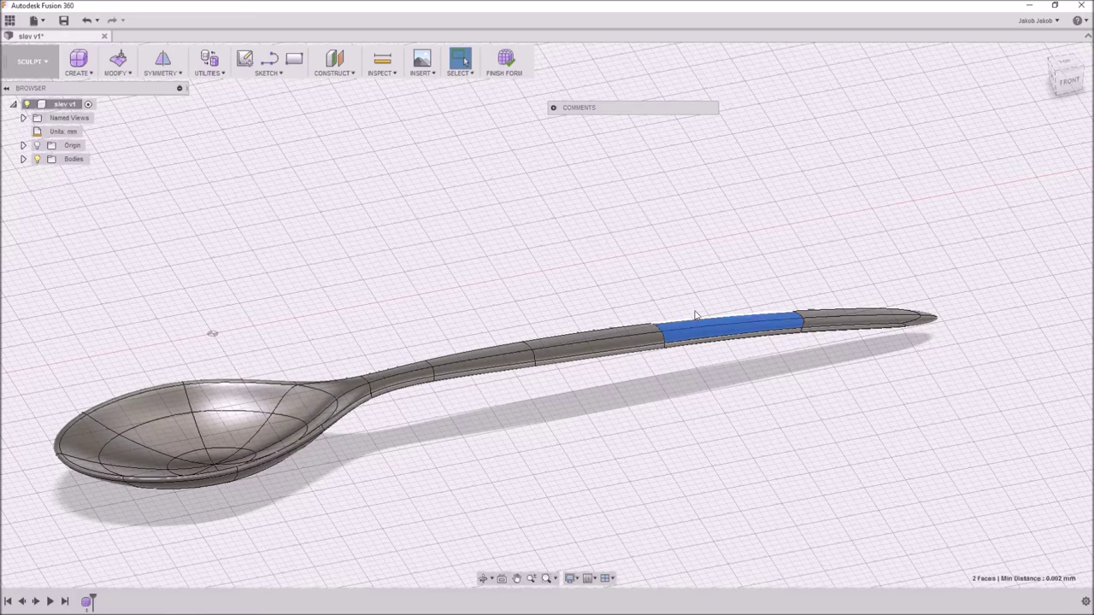
pyautogui.click(118, 58)
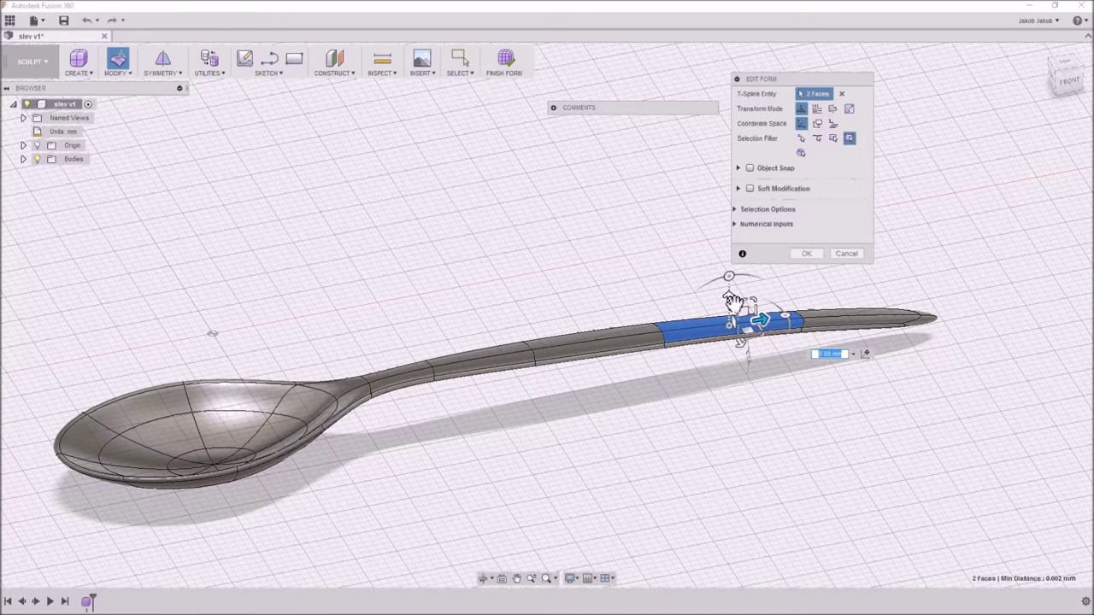
pyautogui.moveTo(732, 300); pyautogui.dragTo(732, 294)
pyautogui.click(803, 255)
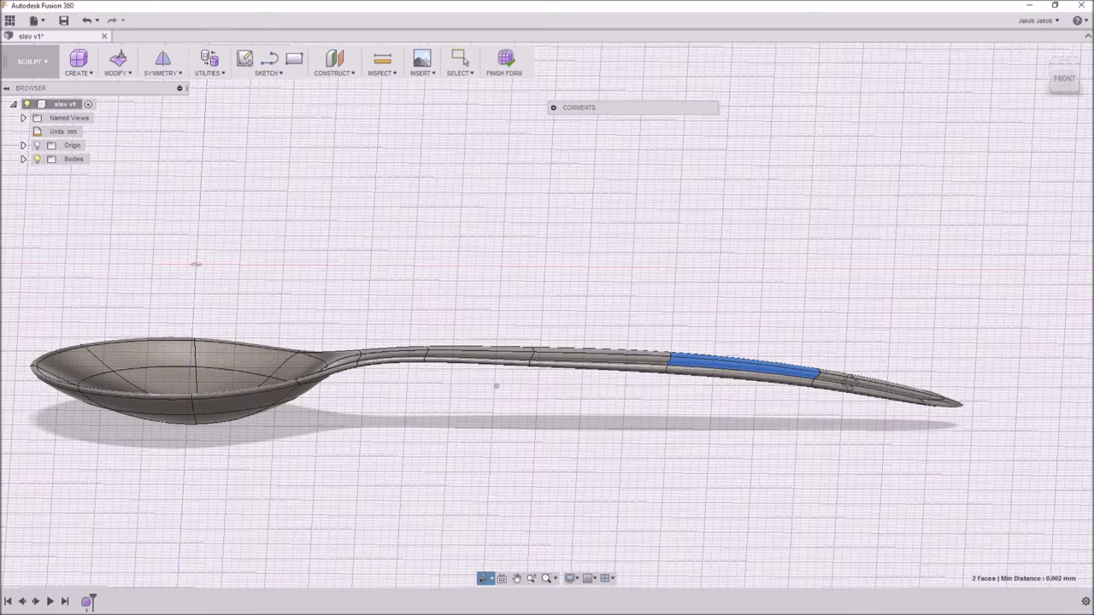
pyautogui.press('Escape')
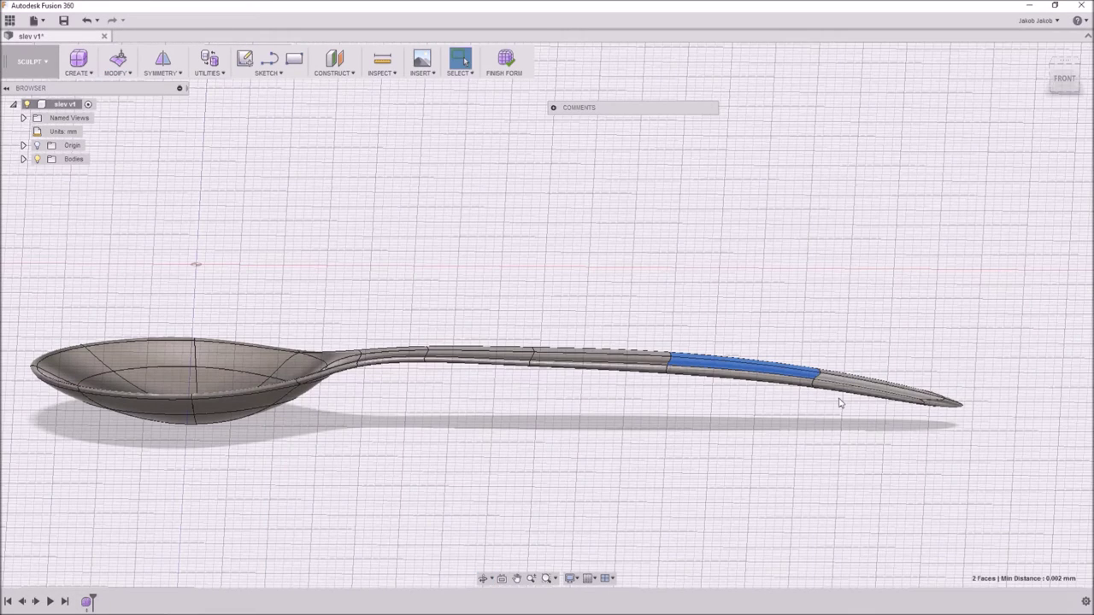
pyautogui.click(723, 445)
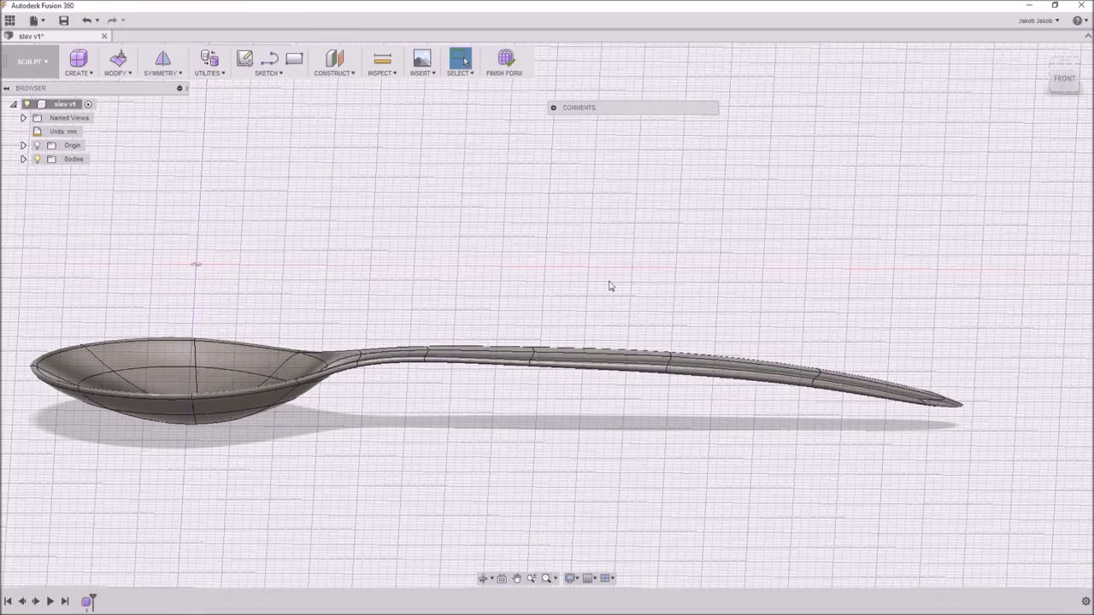
pyautogui.keyDown('shift'); pyautogui.moveTo(610, 285); pyautogui.dragTo(588, 418, button='middle'); pyautogui.keyUp('shift')
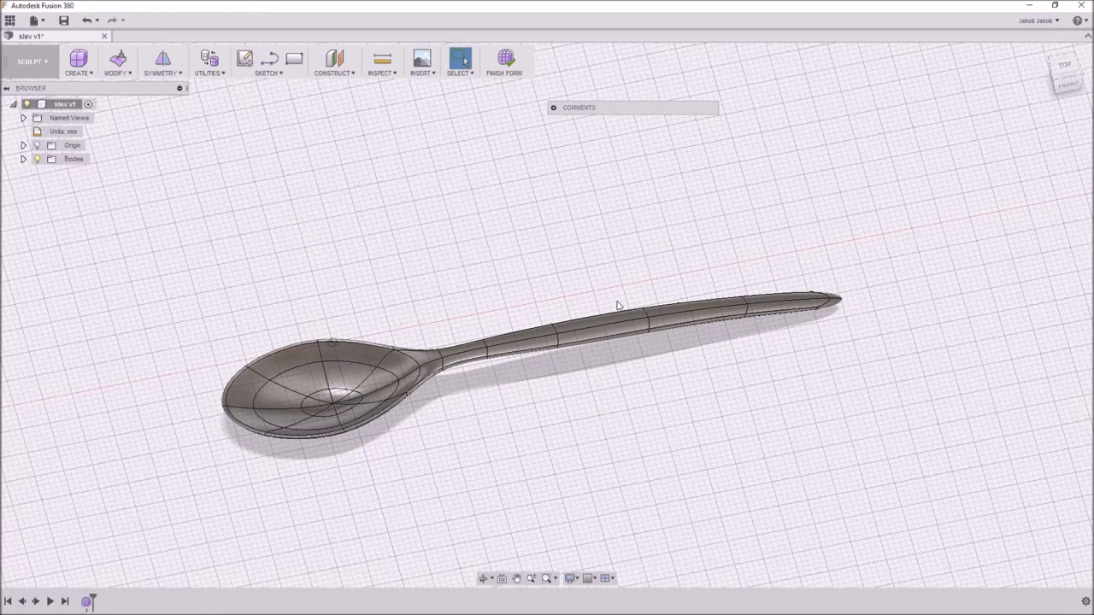
# Step: Finish the form, show Body1 under Bodies, and open Appearance from a handle face's menu
pyautogui.click(507, 58)
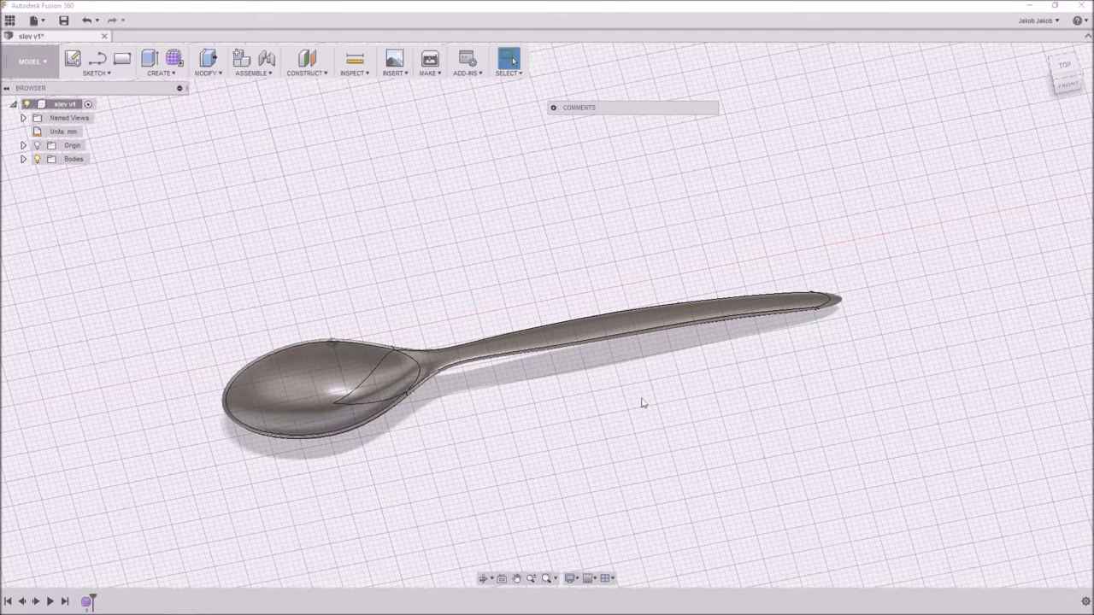
pyautogui.click(23, 159)
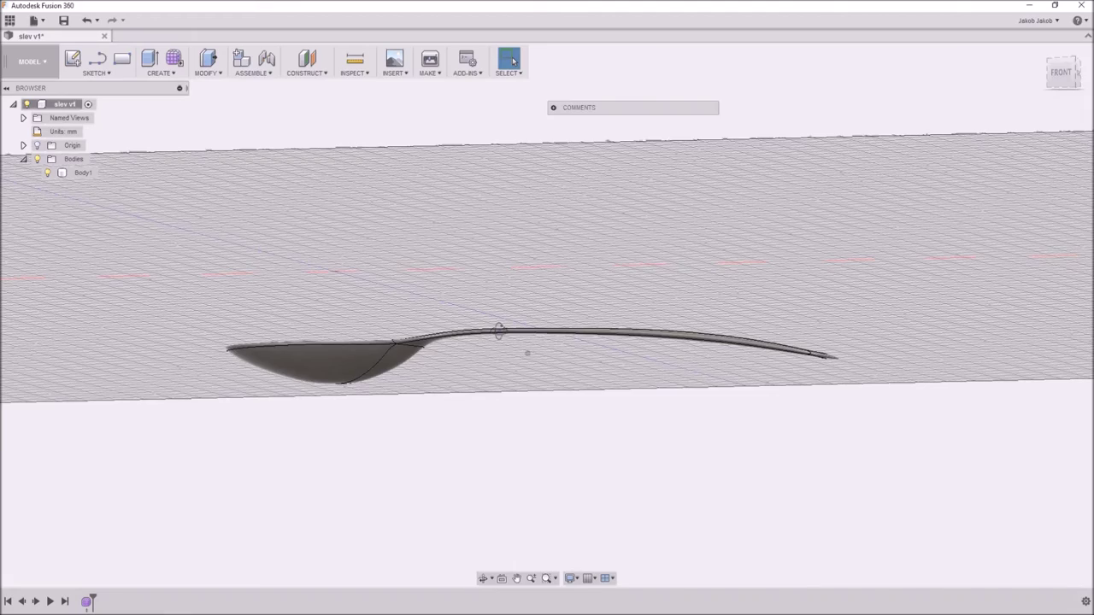
pyautogui.keyDown('shift'); pyautogui.moveTo(511, 171); pyautogui.dragTo(509, 360, button='middle'); pyautogui.keyUp('shift')
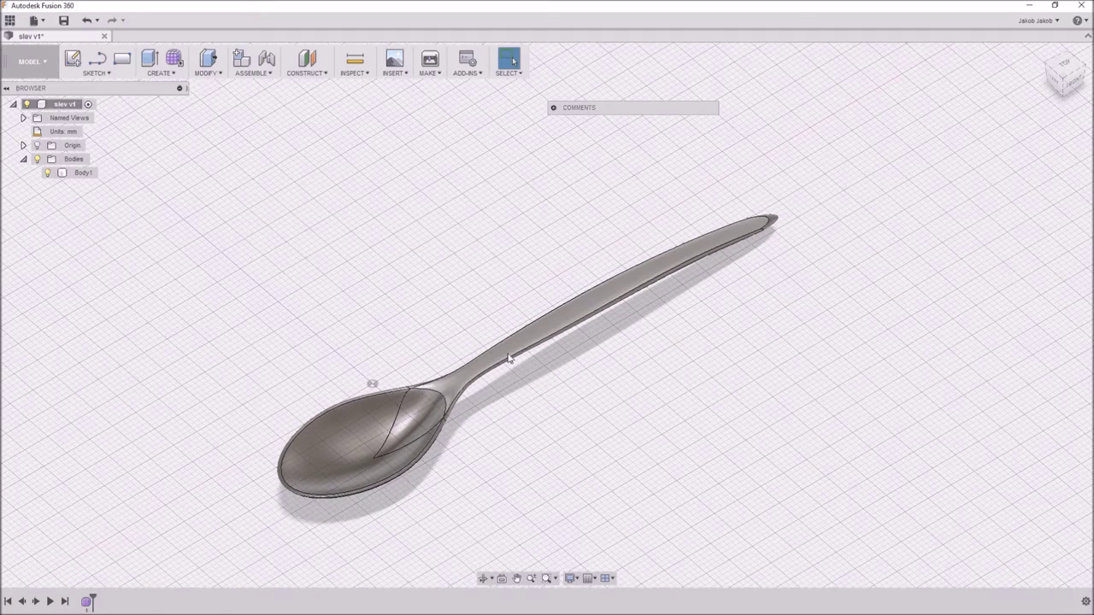
pyautogui.click(509, 358)
pyautogui.rightClick(509, 355)
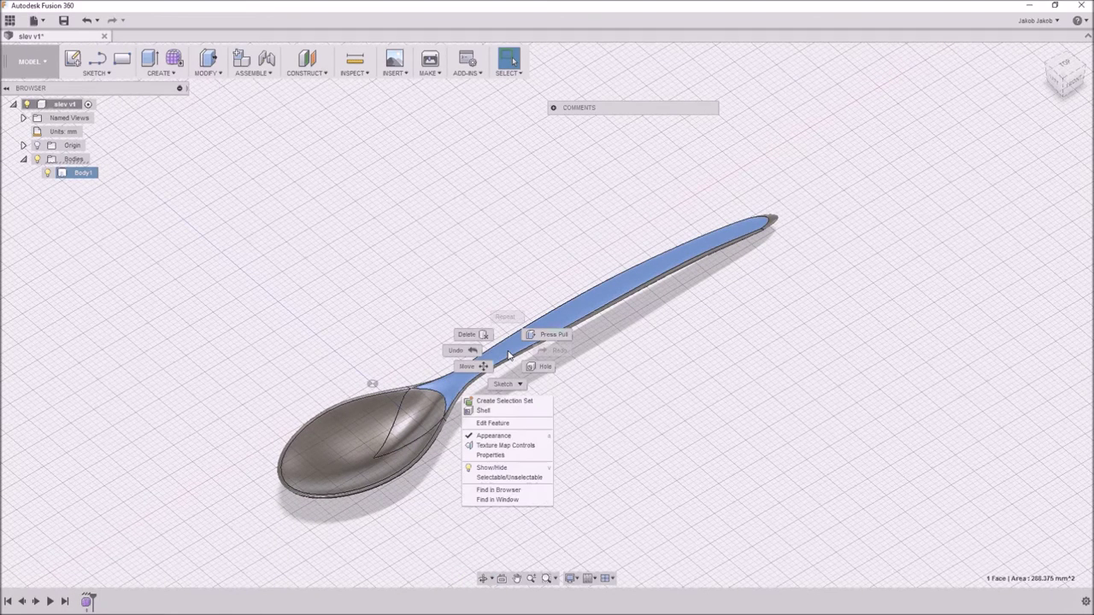
pyautogui.click(493, 436)
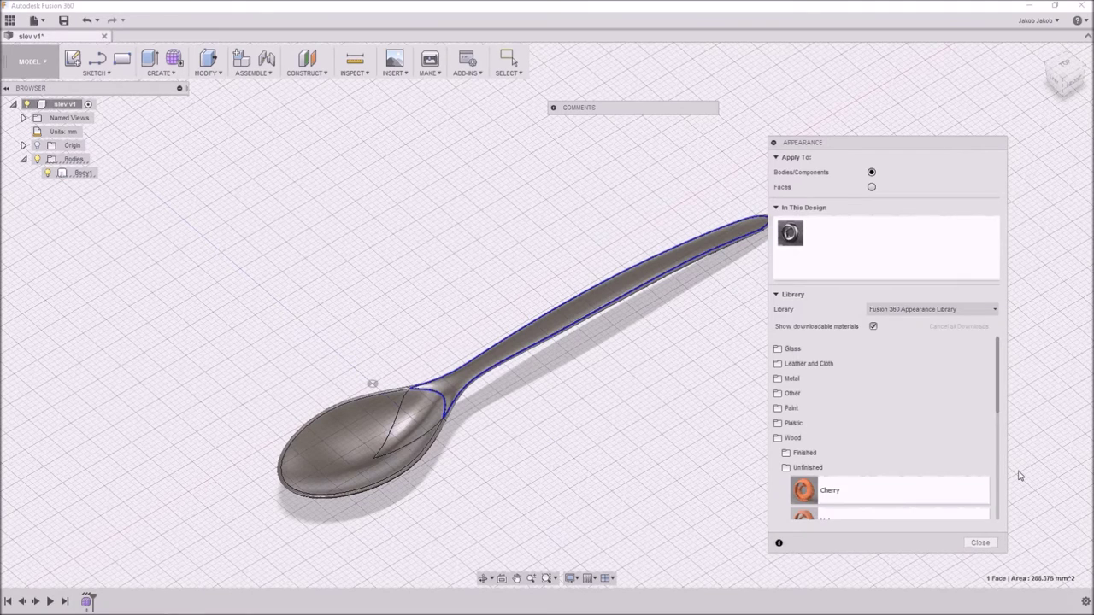
# Step: Apply Aluminum - Anodized Glossy (Red) to the spoon, removing face-level appearances, then close Appearance
pyautogui.click(859, 387)
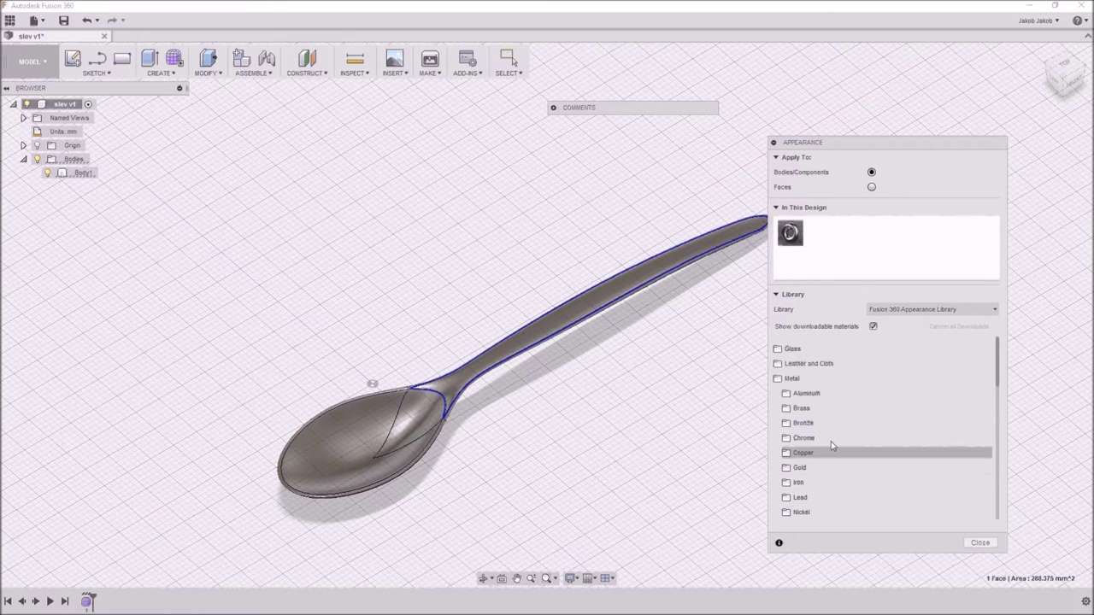
pyautogui.click(807, 393)
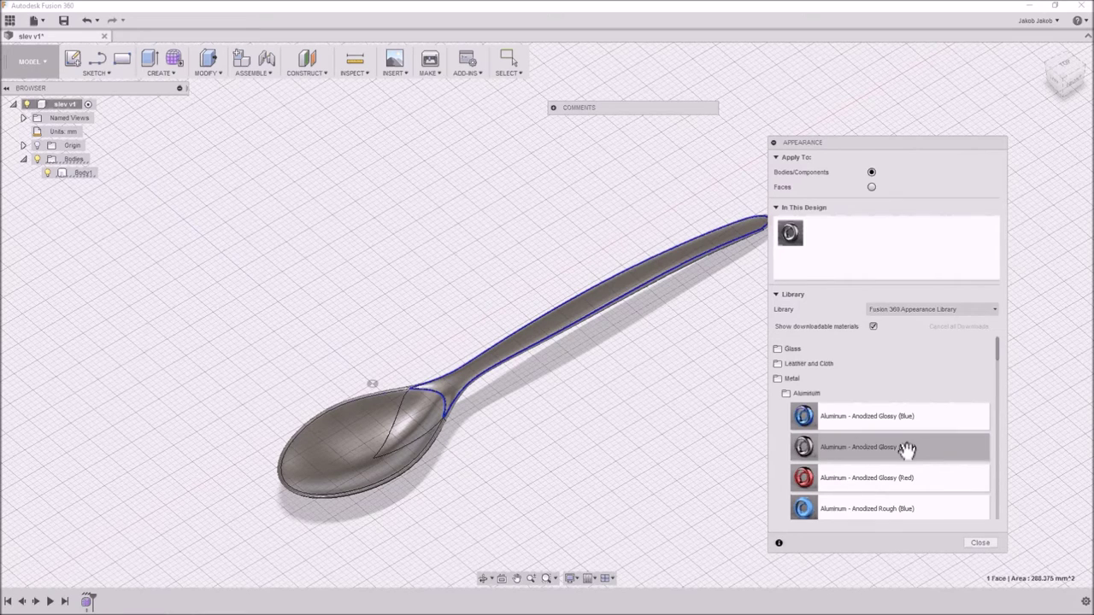
pyautogui.moveTo(907, 449); pyautogui.dragTo(460, 380)
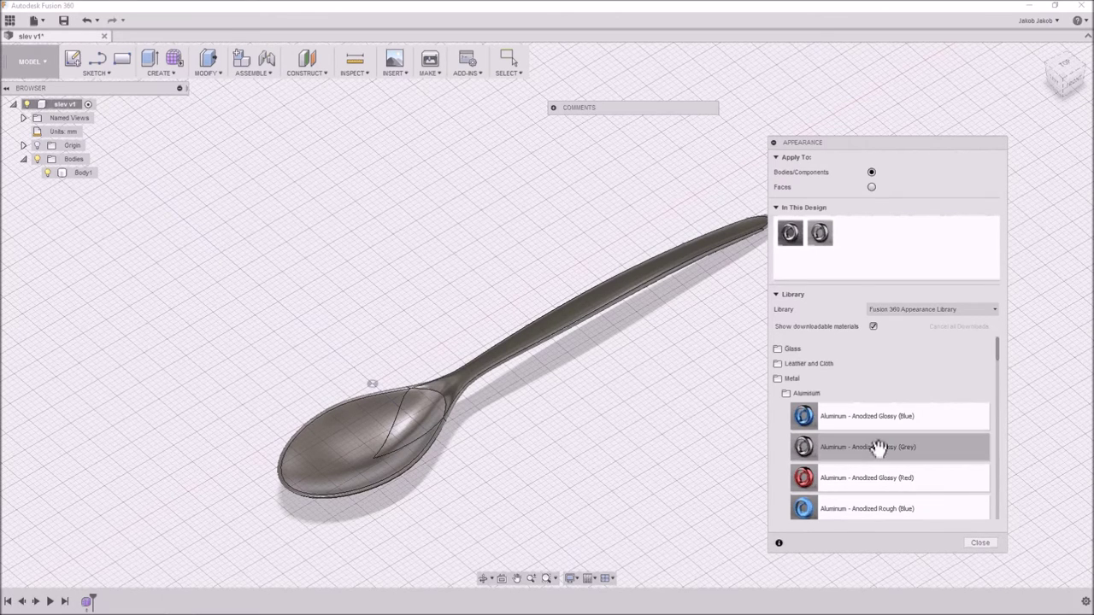
pyautogui.moveTo(906, 485); pyautogui.dragTo(381, 441)
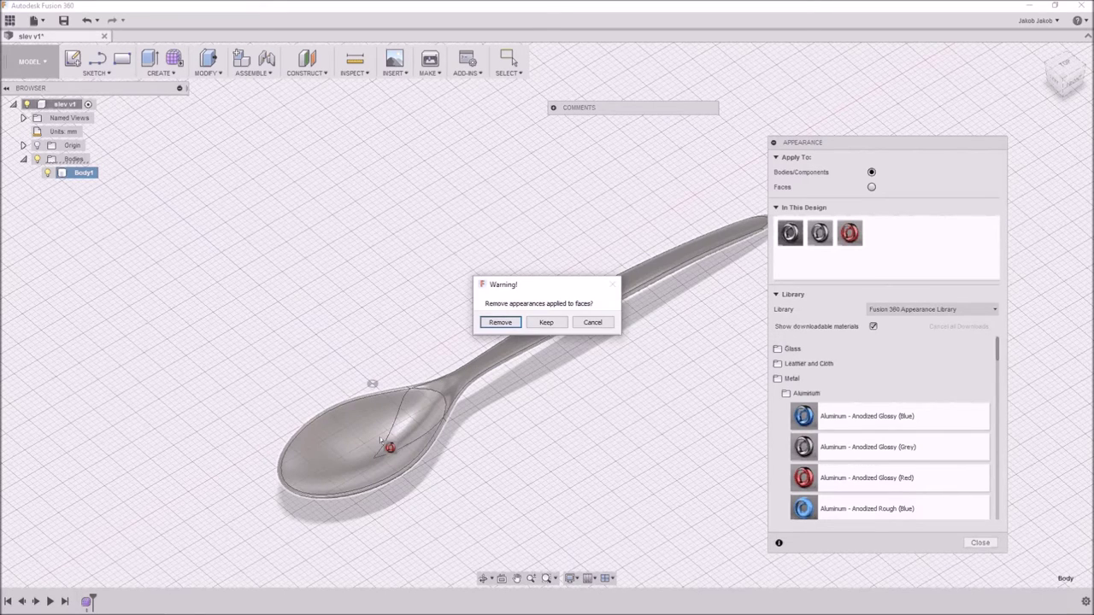
pyautogui.click(500, 323)
pyautogui.keyDown('shift'); pyautogui.moveTo(588, 421); pyautogui.dragTo(803, 470, button='middle'); pyautogui.keyUp('shift')
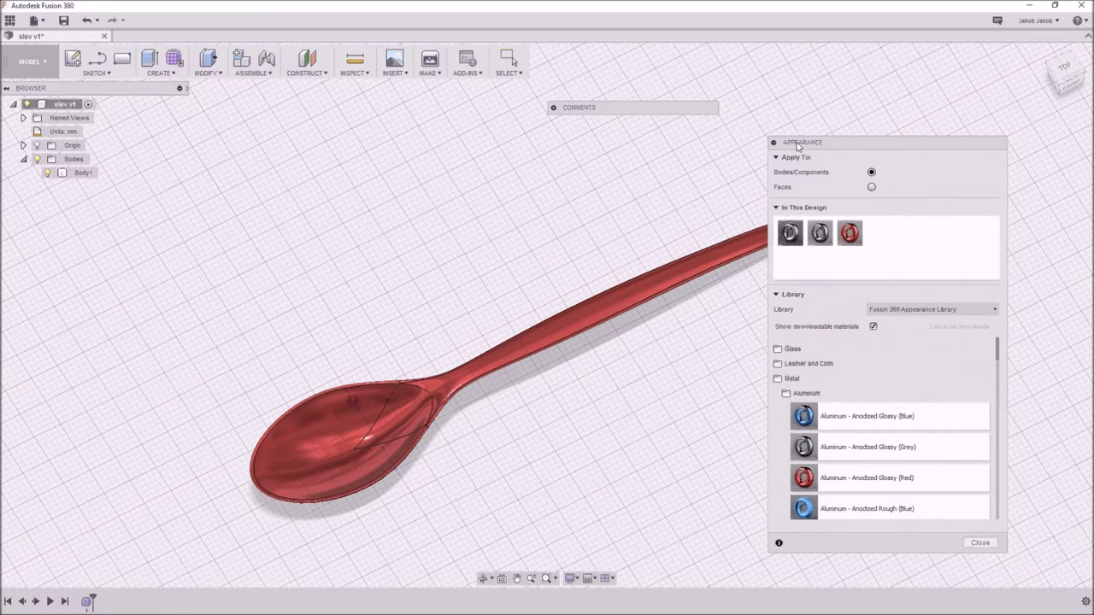
pyautogui.click(798, 143)
pyautogui.click(797, 143)
pyautogui.press('Escape')
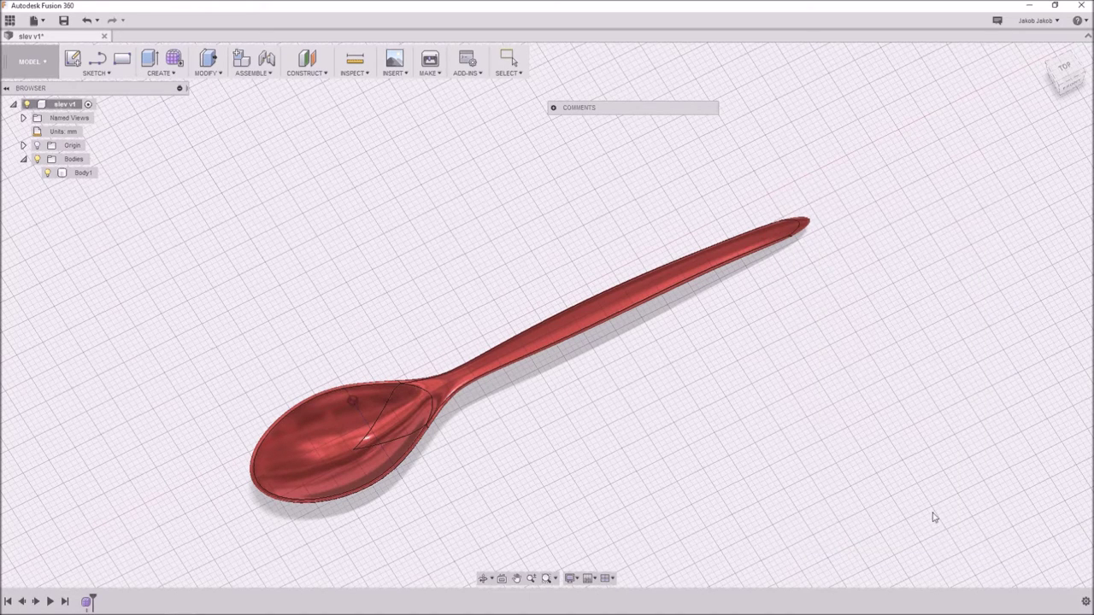
# Step: Switch to the Render workspace and open Scene Settings for the red spoon
pyautogui.keyDown('shift'); pyautogui.moveTo(472, 291); pyautogui.dragTo(513, 351, button='middle'); pyautogui.keyUp('shift')
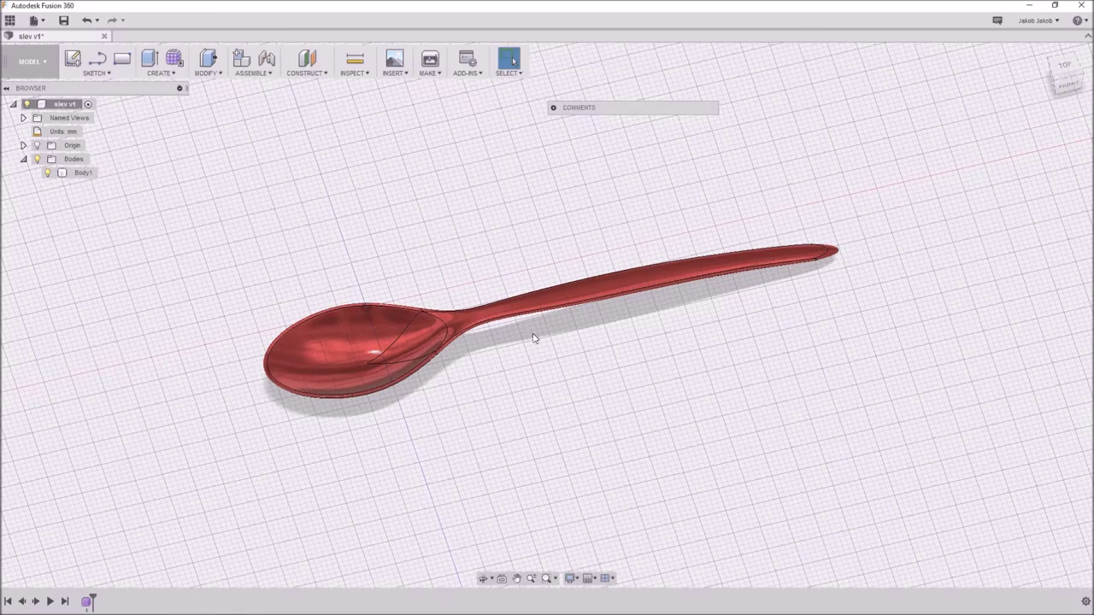
pyautogui.keyDown('shift'); pyautogui.moveTo(534, 339); pyautogui.dragTo(561, 294, button='middle'); pyautogui.keyUp('shift')
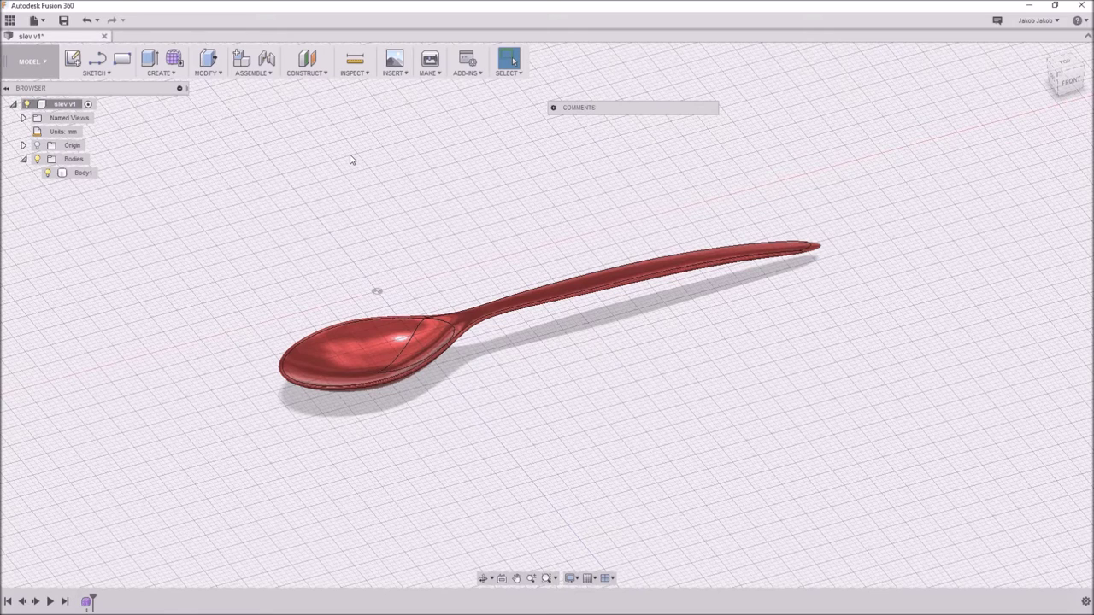
pyautogui.click(30, 62)
pyautogui.click(35, 66)
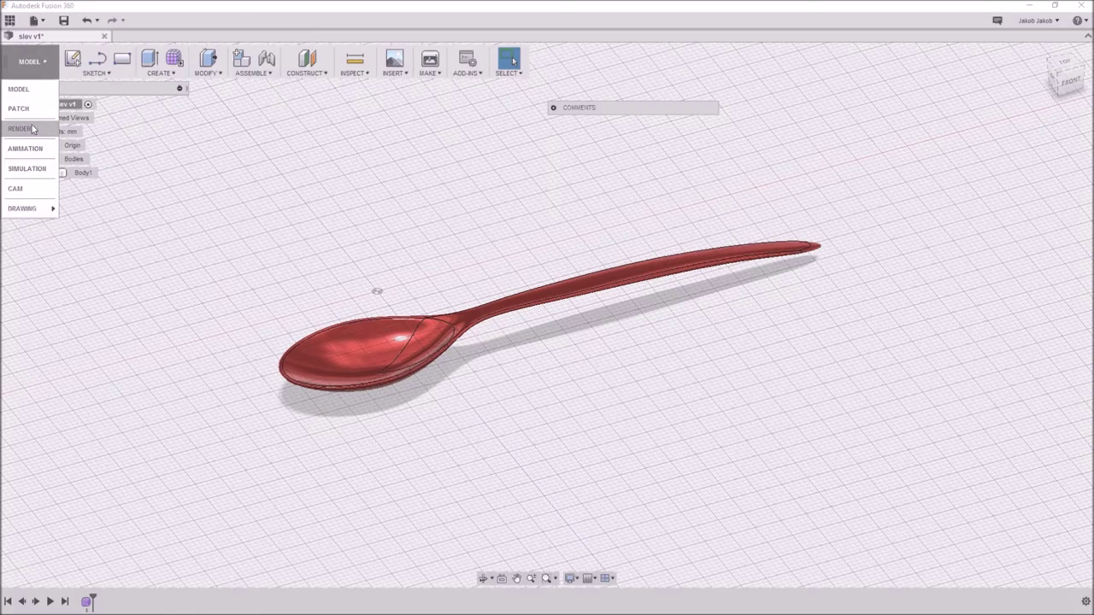
pyautogui.click(30, 146)
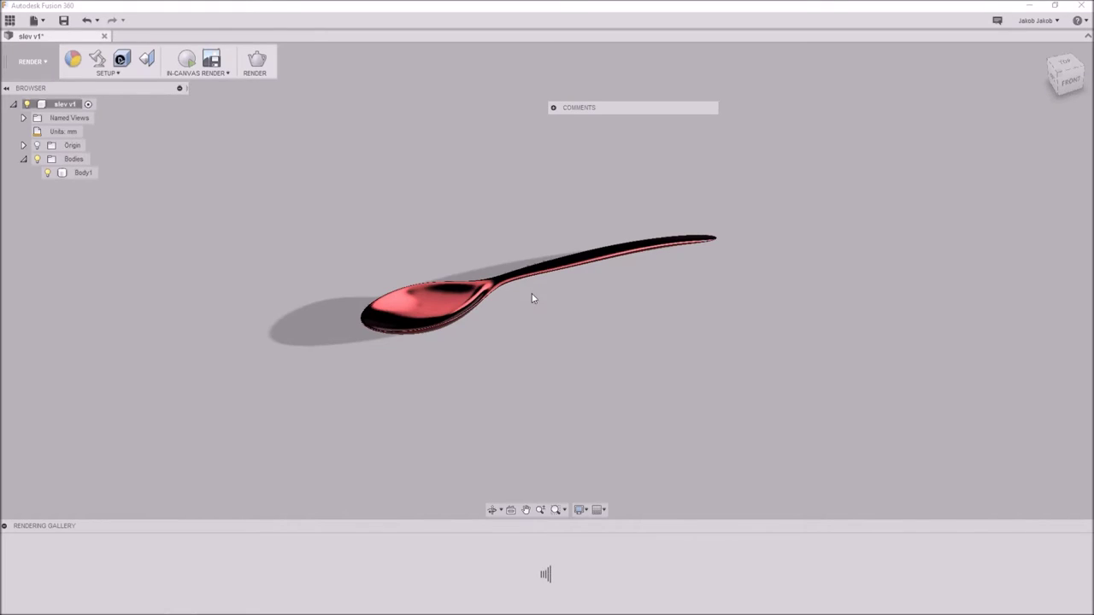
pyautogui.scroll(3, 518, 288)
pyautogui.click(533, 267)
pyautogui.click(551, 303)
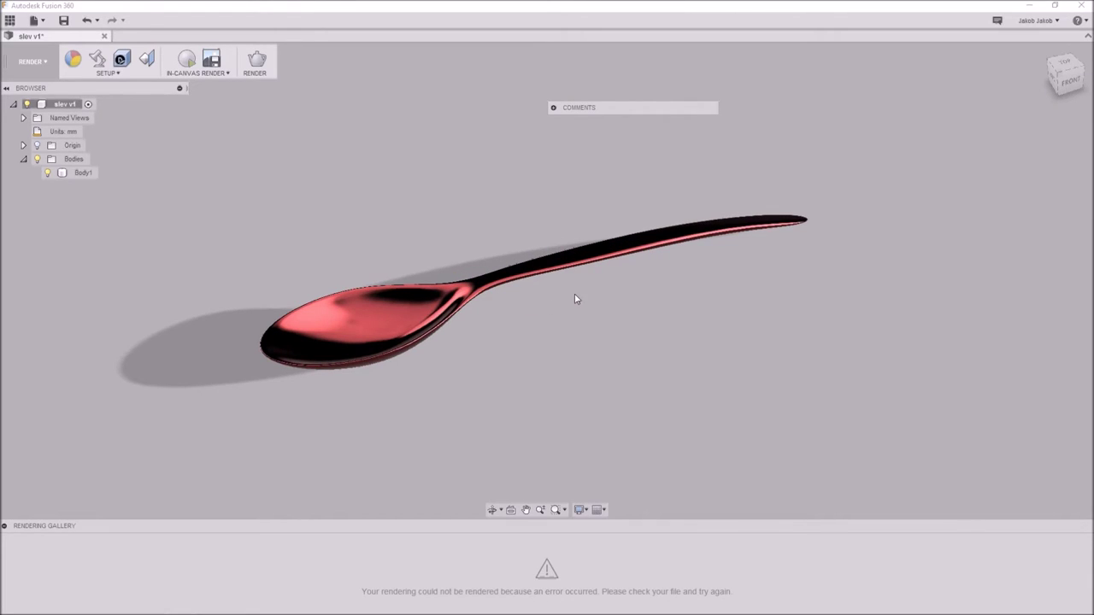
pyautogui.keyDown('shift'); pyautogui.moveTo(556, 298); pyautogui.dragTo(553, 303, button='middle'); pyautogui.keyUp('shift')
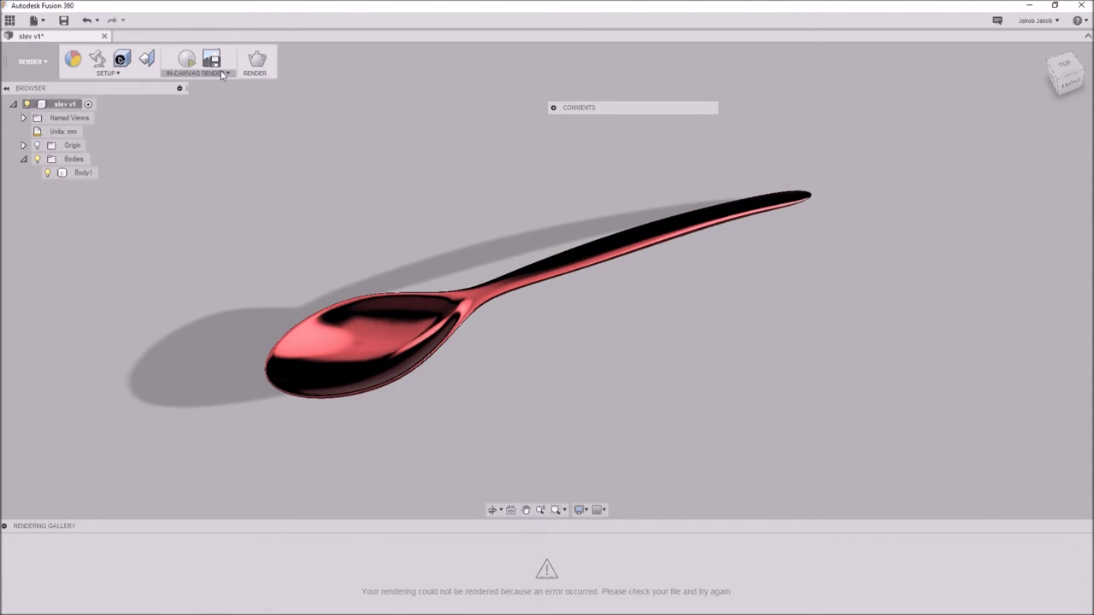
pyautogui.click(98, 59)
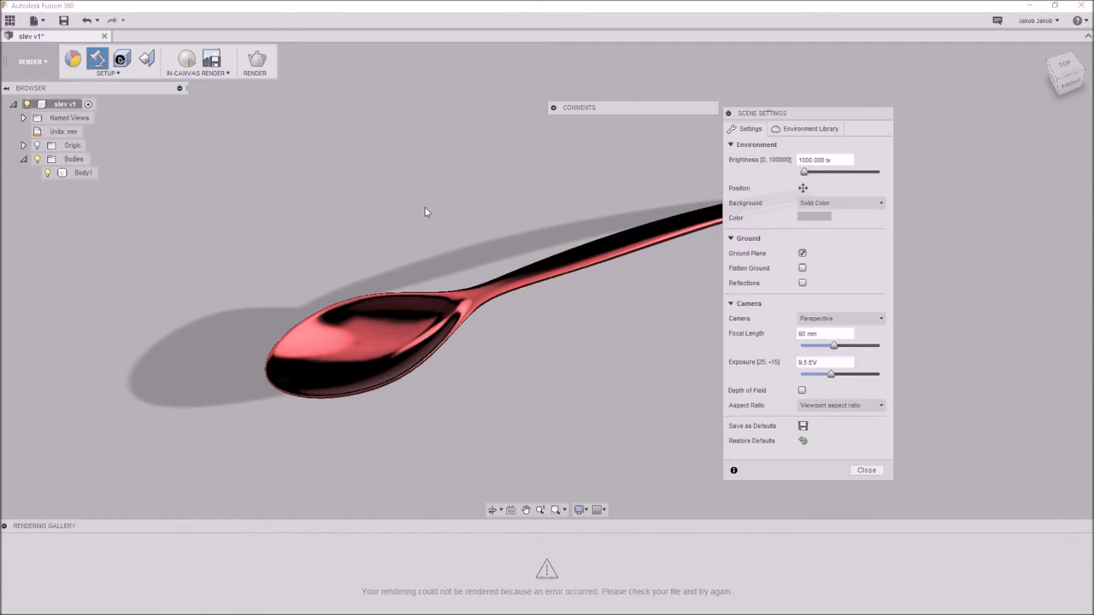
# Step: Enable Flatten Ground and Reflections, use Environment as background, and set aspect ratio 4:3 Presentation
pyautogui.click(804, 268)
pyautogui.click(802, 283)
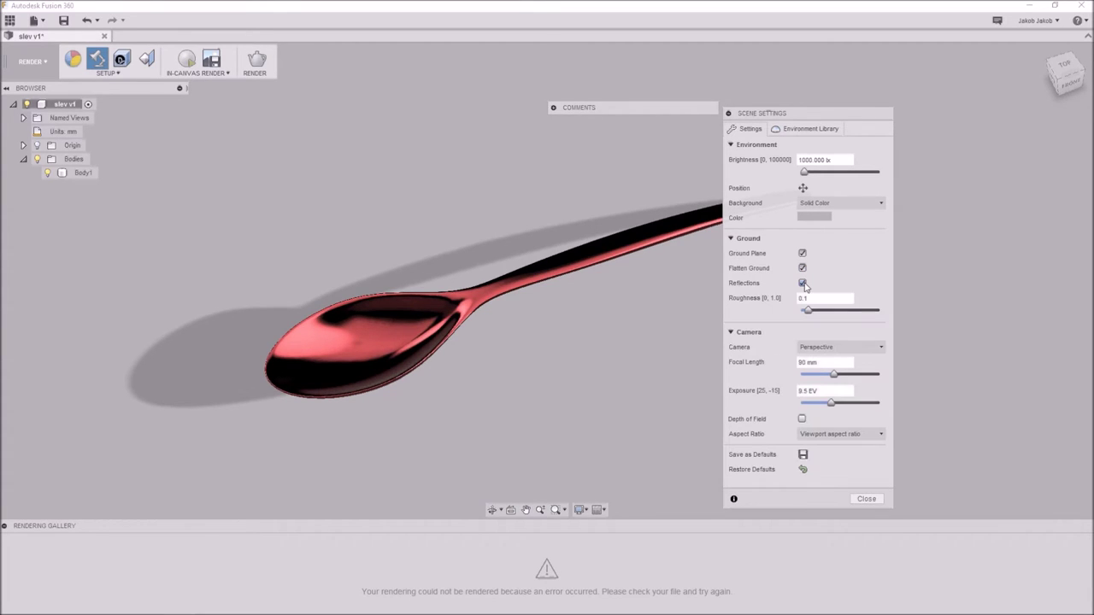
pyautogui.click(848, 205)
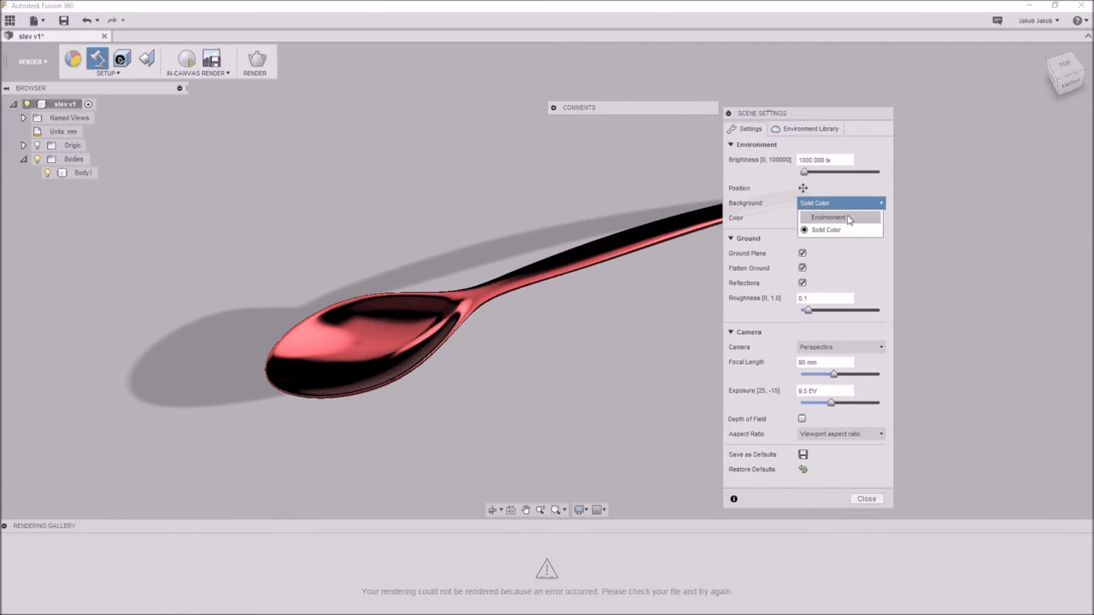
pyautogui.click(849, 218)
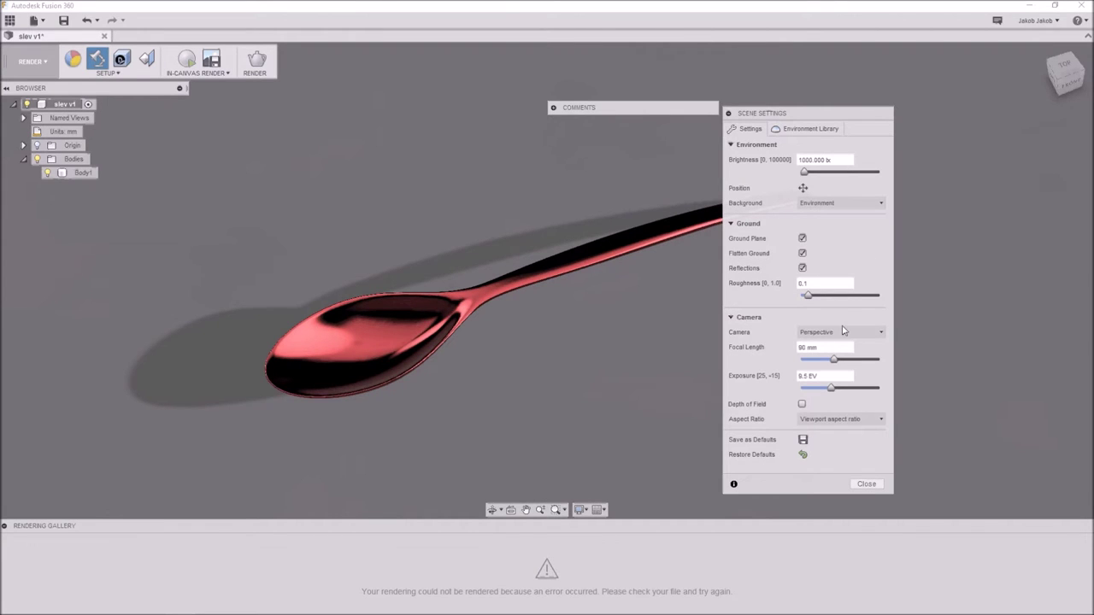
pyautogui.click(850, 421)
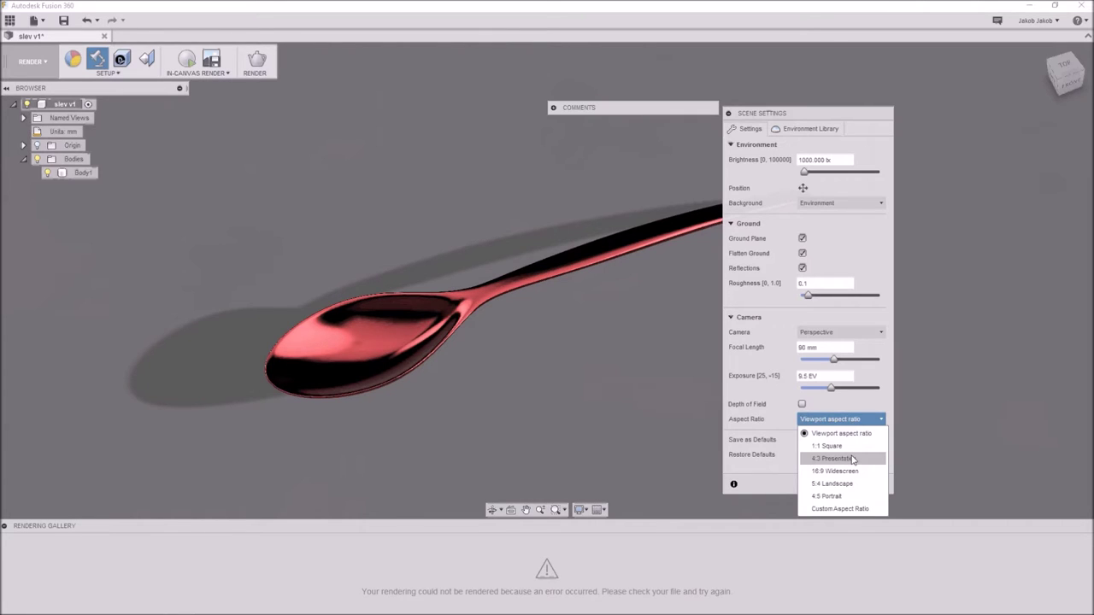
pyautogui.click(851, 459)
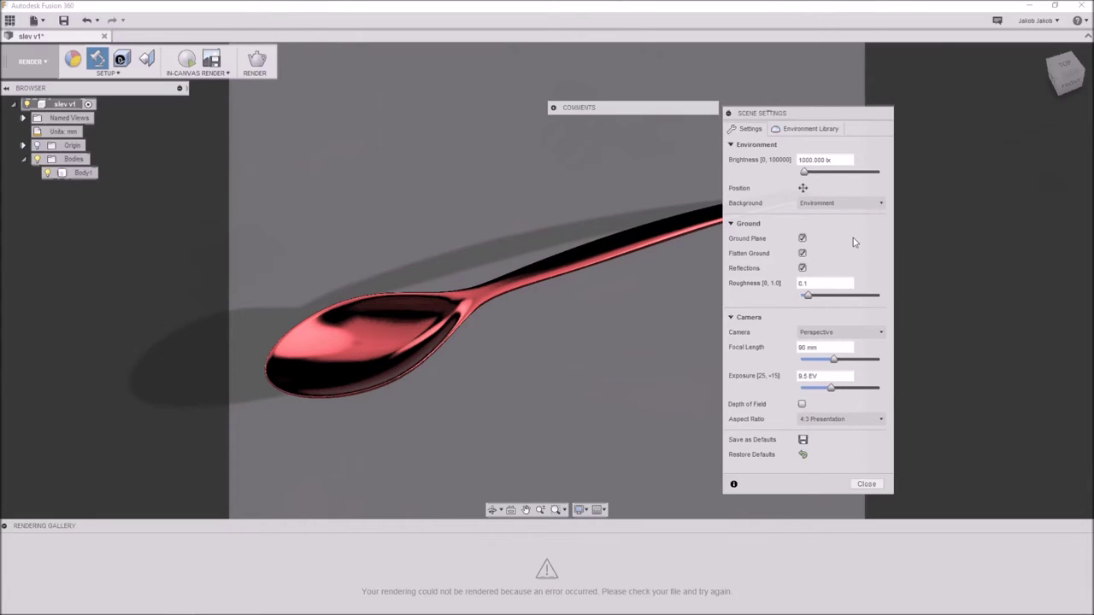
# Step: Light the scene with the Photobooth environment from the library and close Scene Settings
pyautogui.click(810, 128)
pyautogui.moveTo(895, 300); pyautogui.dragTo(898, 334)
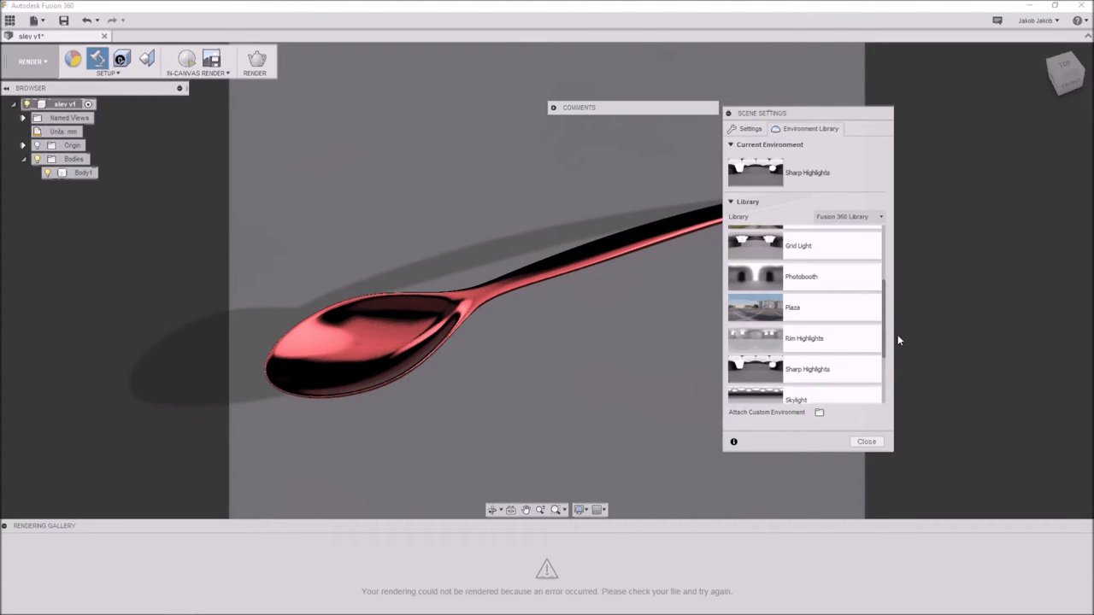
pyautogui.click(820, 282)
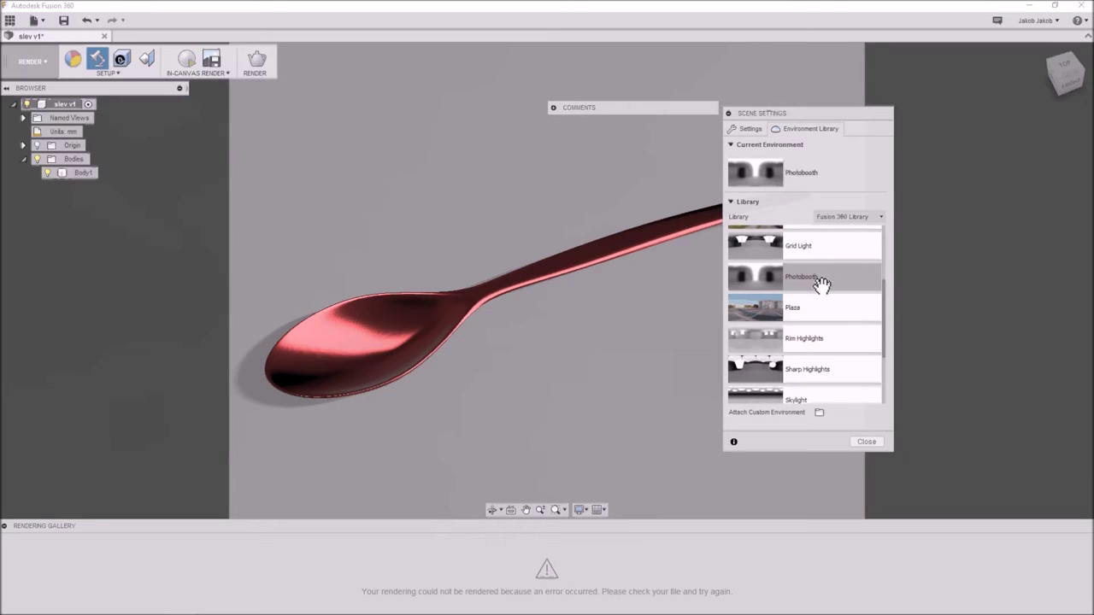
pyautogui.click(869, 442)
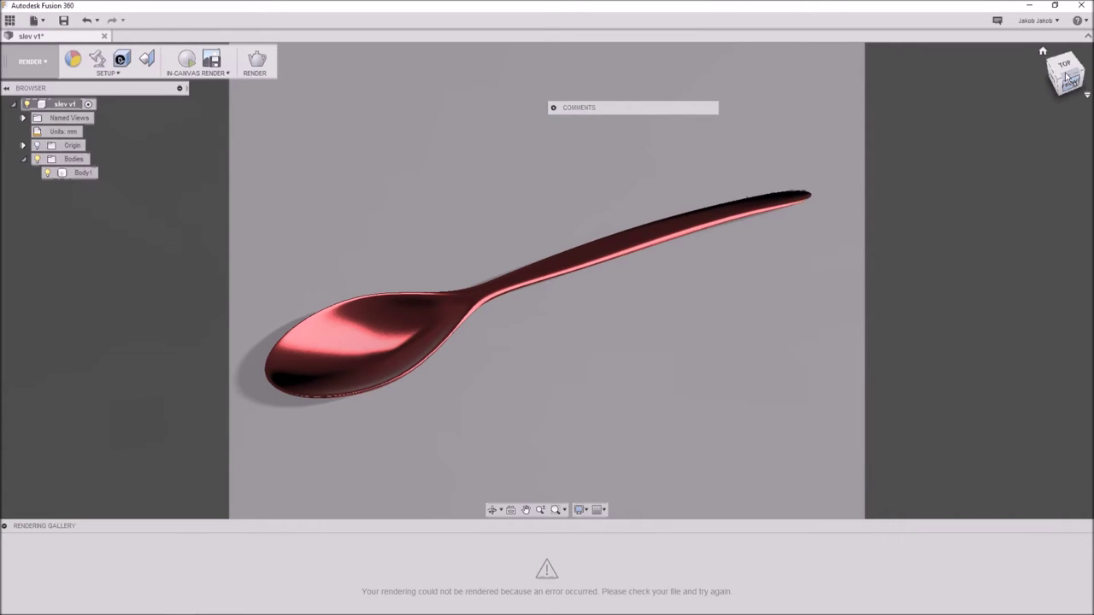
# Step: From the Home view, orbit to a low angle with the spoon facing the viewer
pyautogui.click(1043, 53)
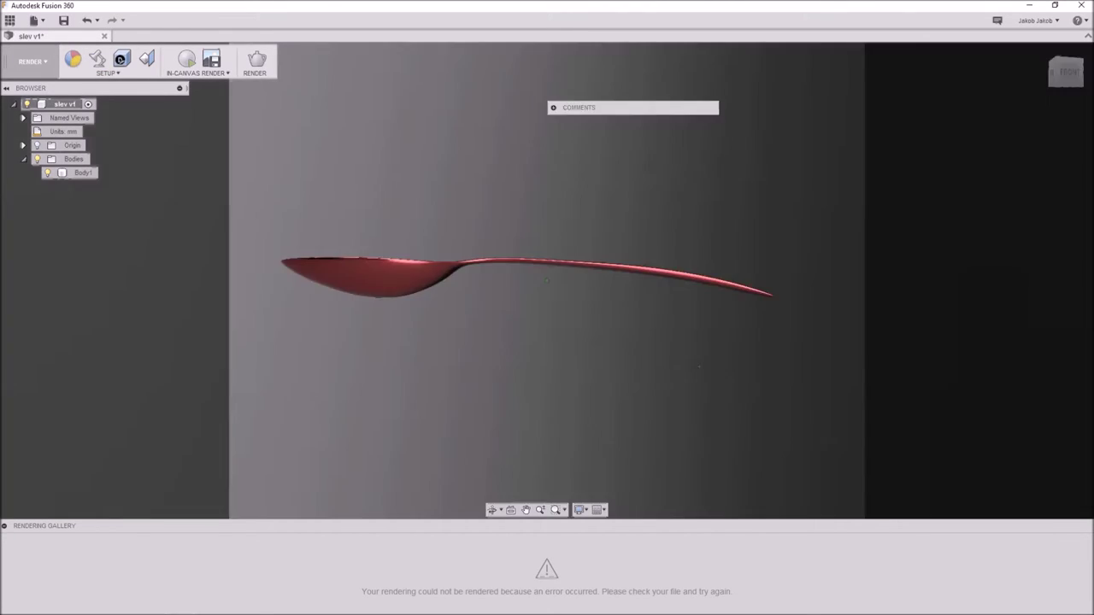
pyautogui.click(491, 509)
pyautogui.moveTo(720, 383); pyautogui.dragTo(721, 378)
pyautogui.press('Escape')
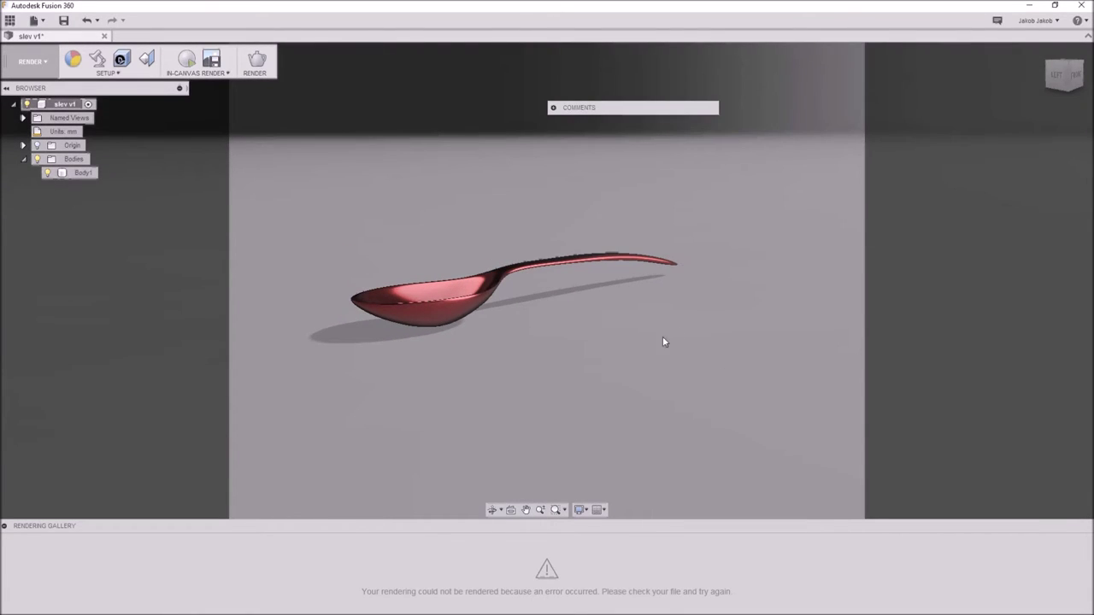
pyautogui.press('F4')
pyautogui.moveTo(669, 335); pyautogui.dragTo(598, 340)
pyautogui.press('Escape')
pyautogui.scroll(1, 298, 347)
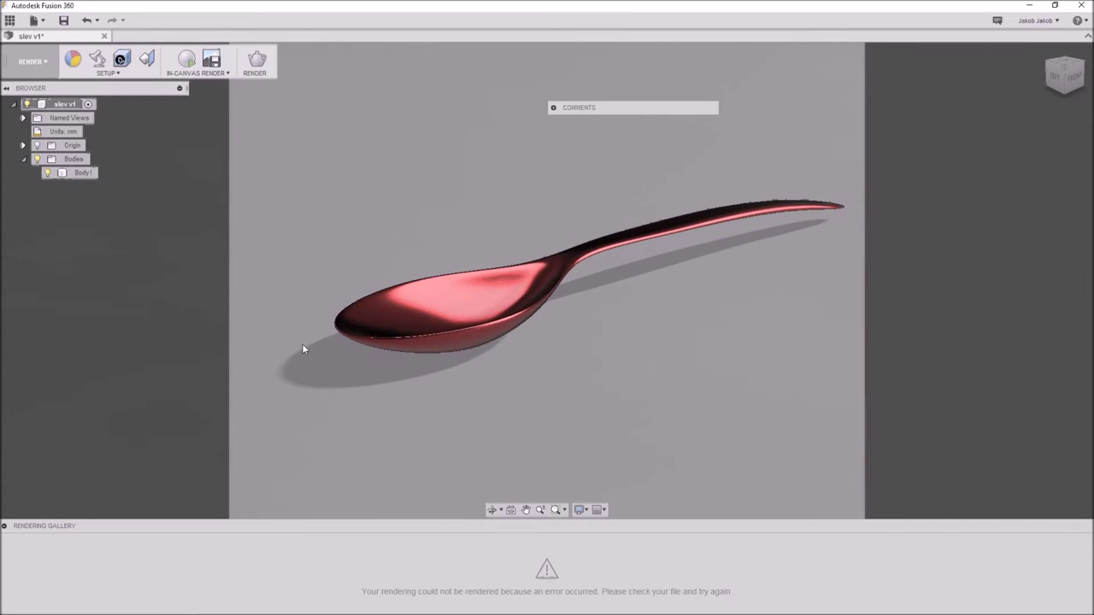
# Step: Save the design as new version slev v2 and bring up Render Settings
pyautogui.click(64, 20)
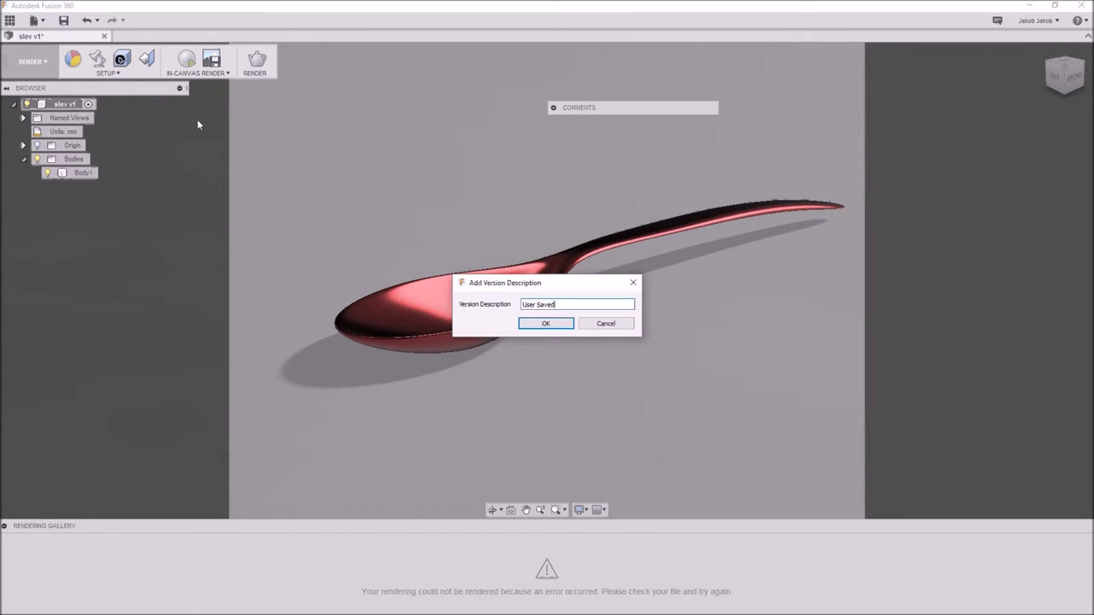
pyautogui.click(547, 323)
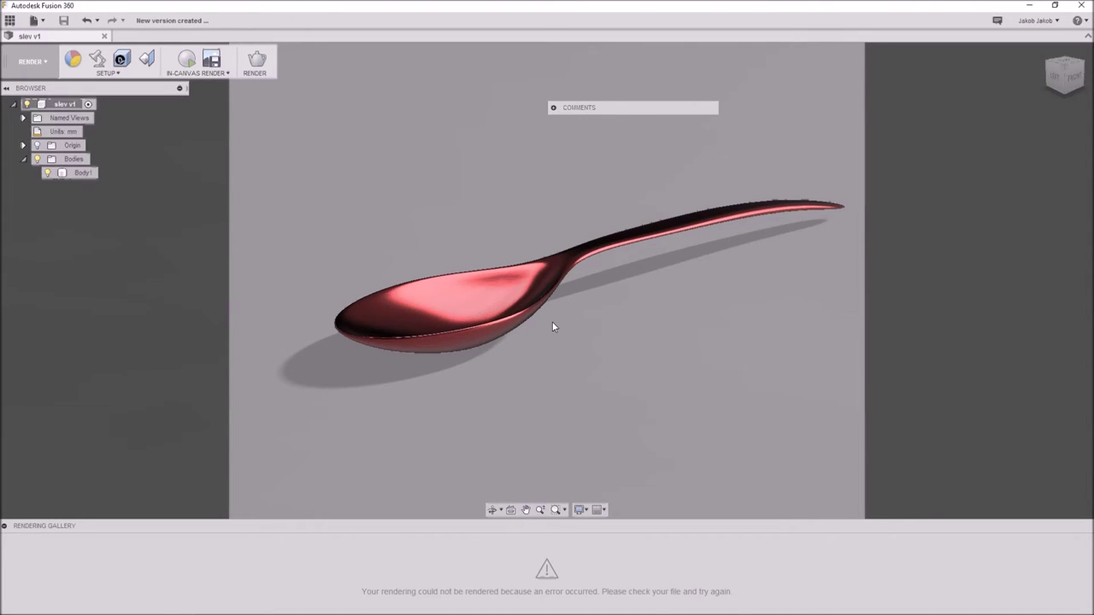
pyautogui.click(261, 64)
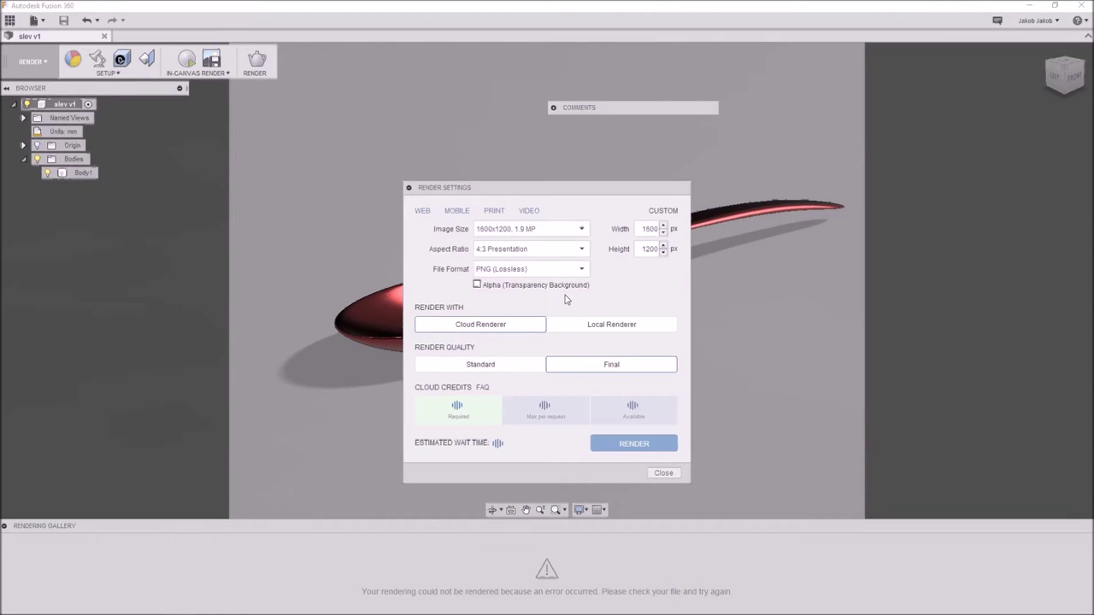
# Step: Submit a Final-quality 1600x1200 PNG Cloud Renderer render of the spoon to the gallery
pyautogui.click(582, 231)
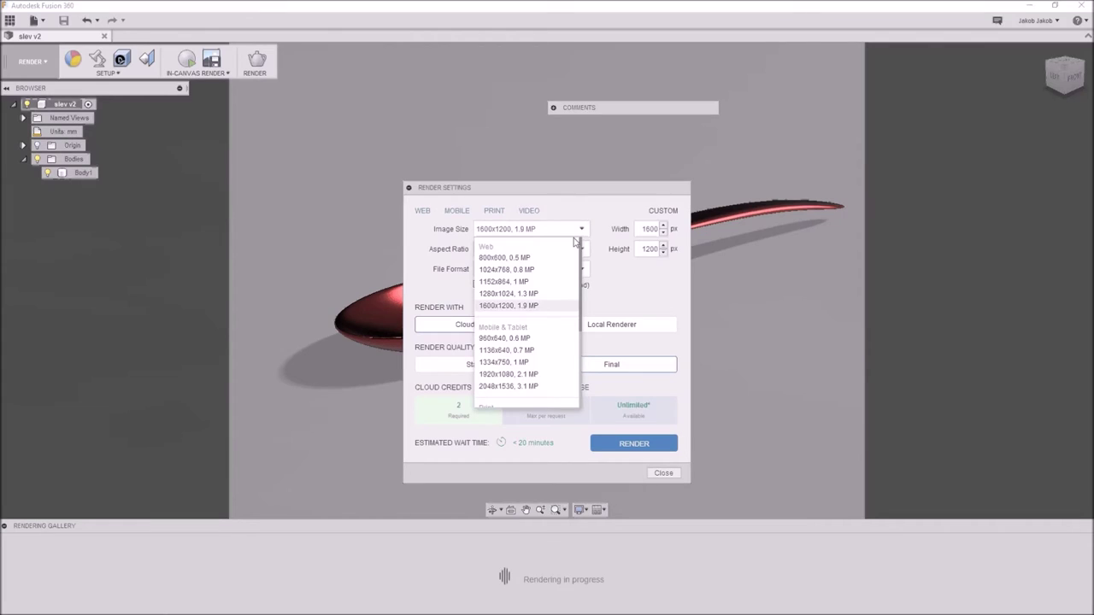
pyautogui.click(539, 309)
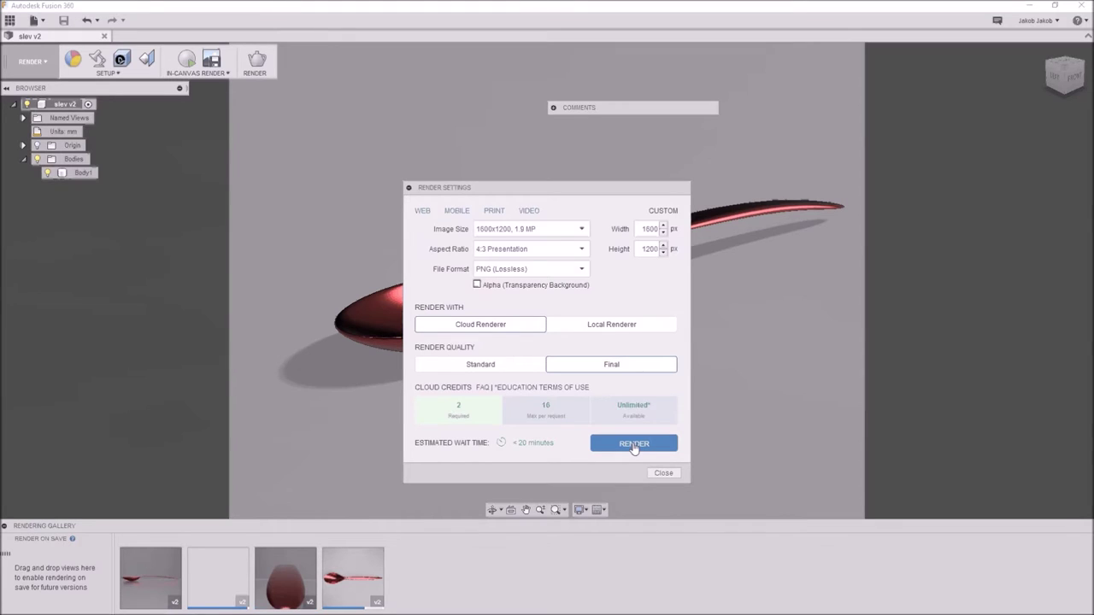
pyautogui.click(634, 446)
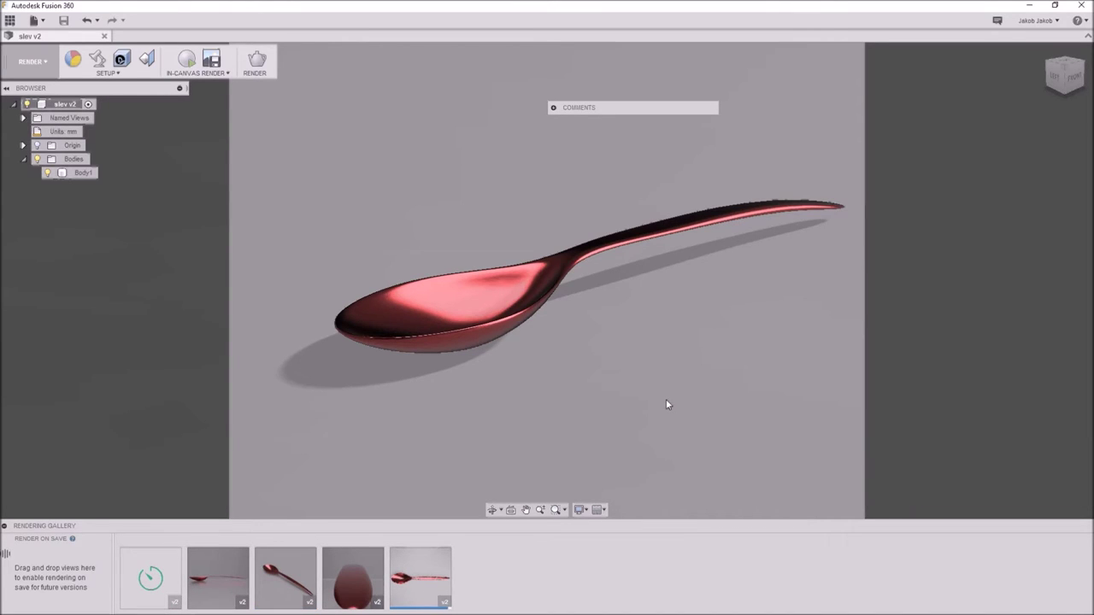
pyautogui.moveTo(286, 590)
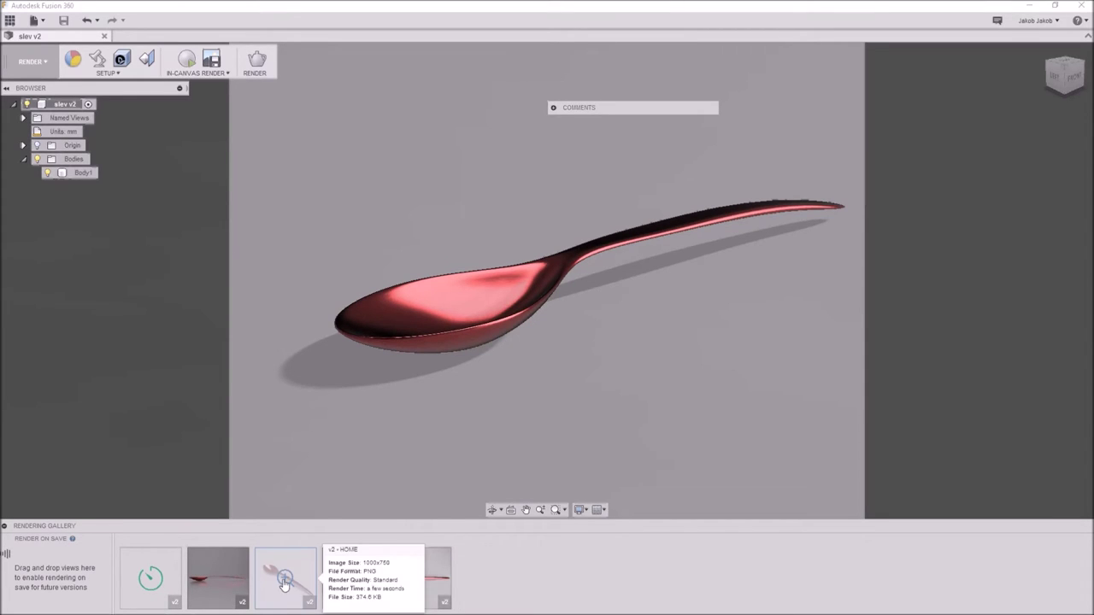
pyautogui.click(284, 584)
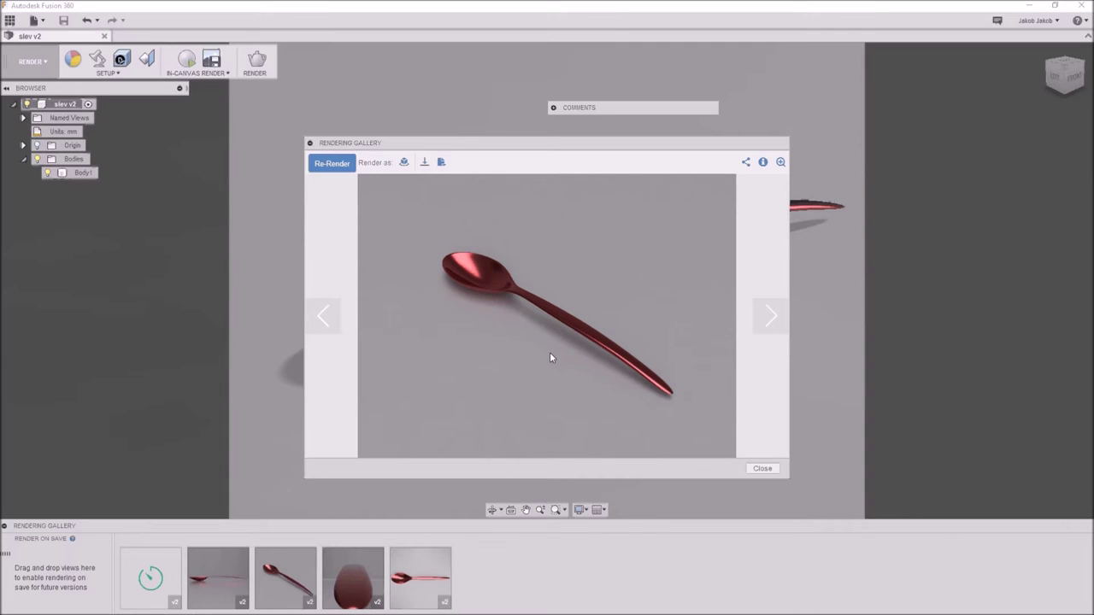
pyautogui.press('Left')
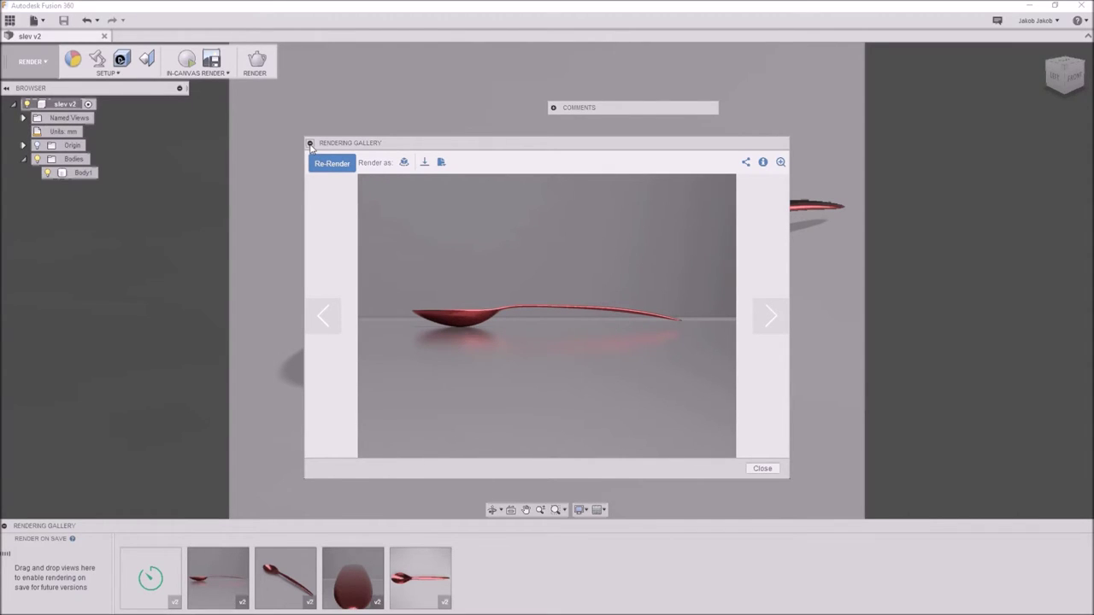
pyautogui.click(762, 469)
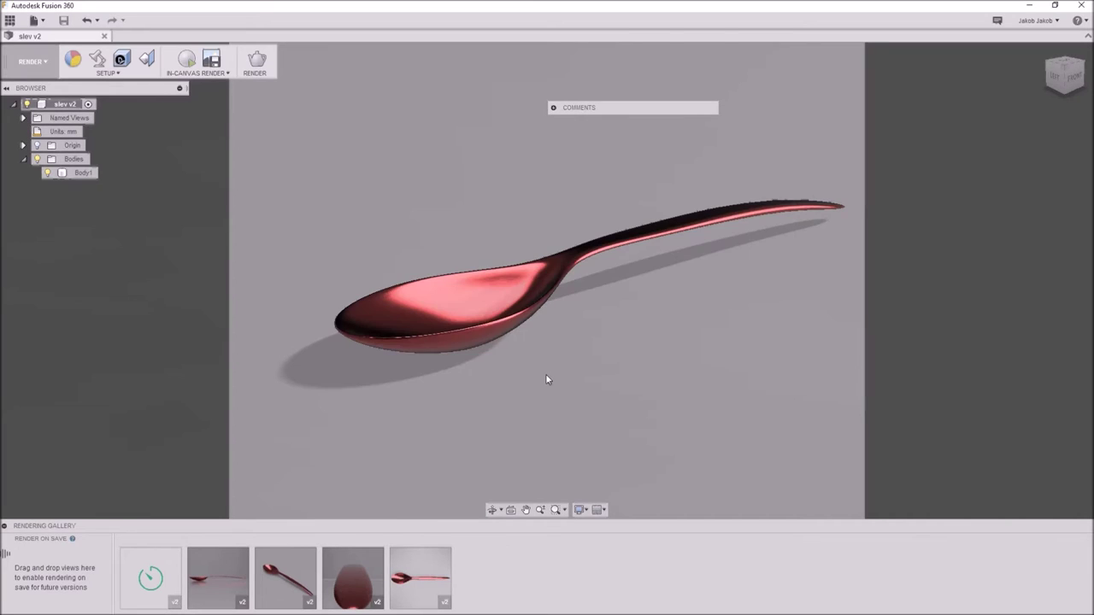
# Step: Switch Fusion 360 to the modelling workspace
pyautogui.click(9, 20)
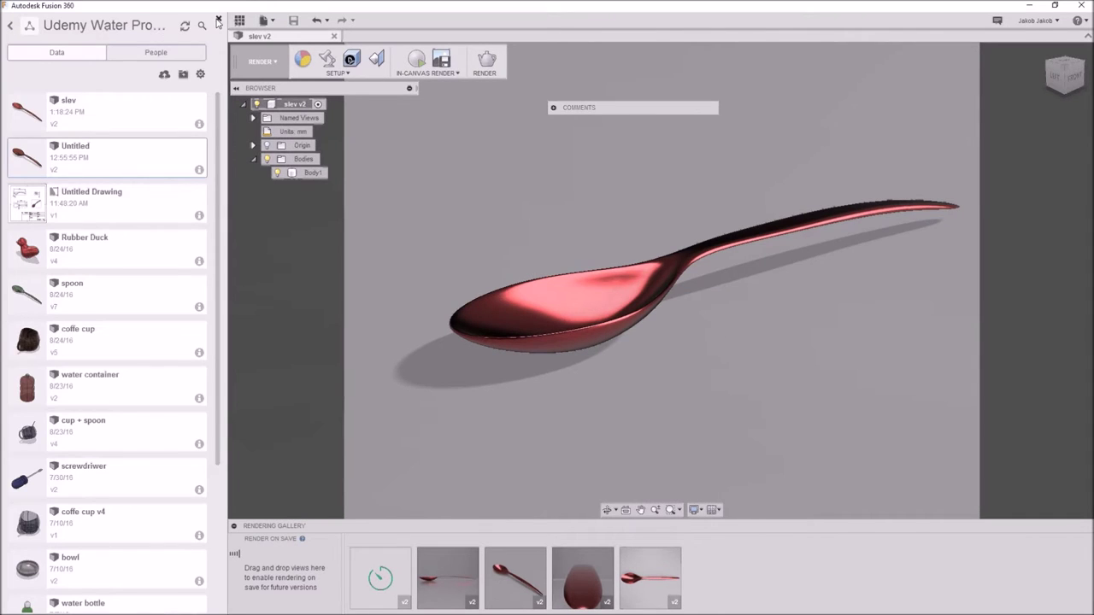
pyautogui.click(190, 20)
pyautogui.click(31, 61)
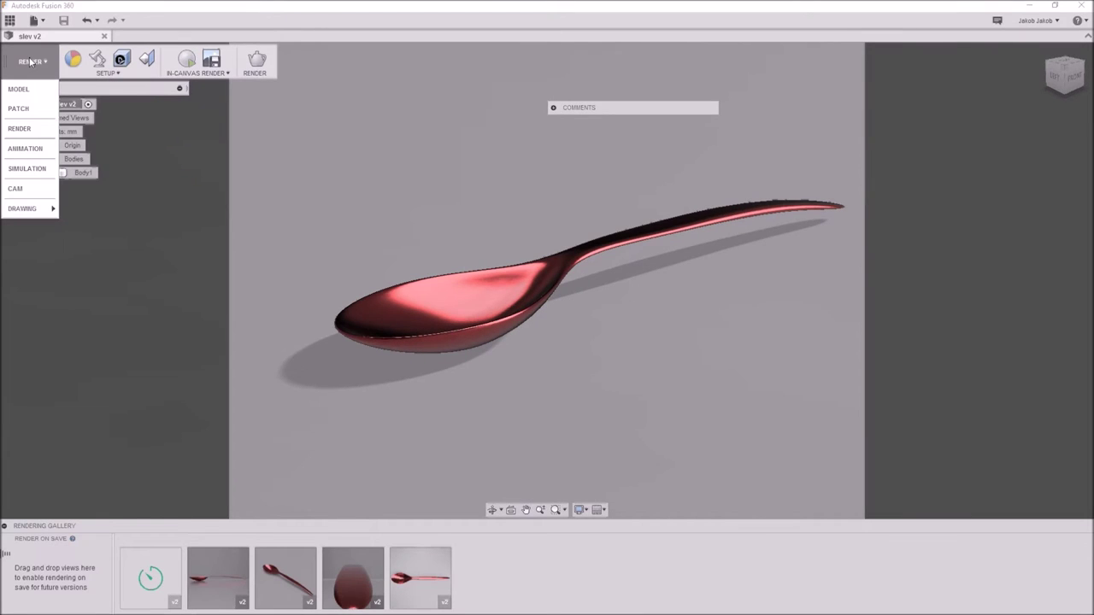
pyautogui.click(19, 89)
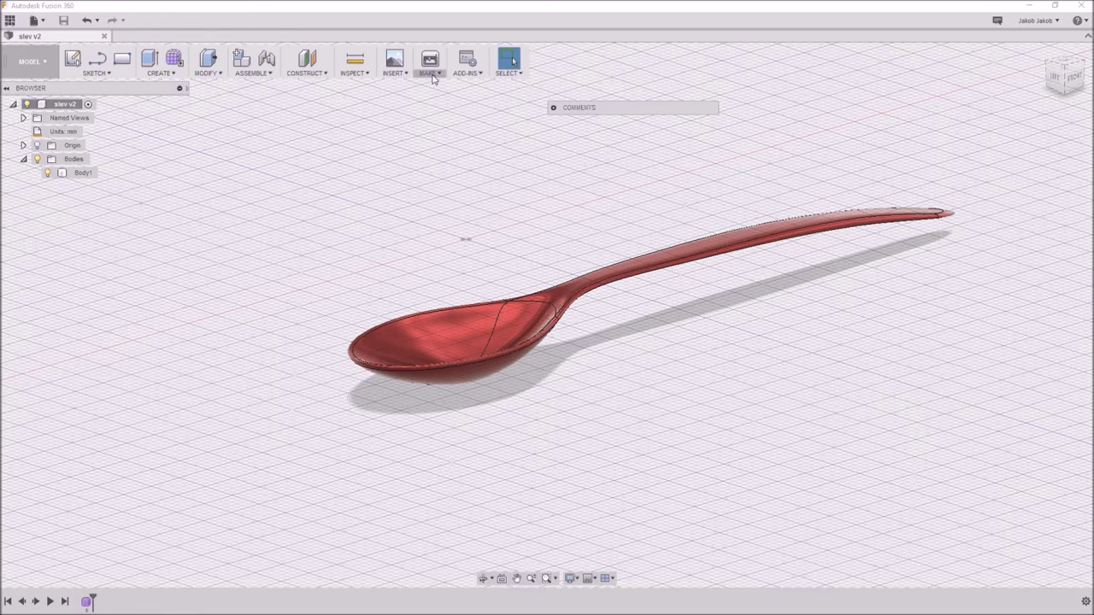
# Step: Set up a 3D Print export of the spoon body at Medium refinement (20280 triangles), preview on, print utility off
pyautogui.click(431, 73)
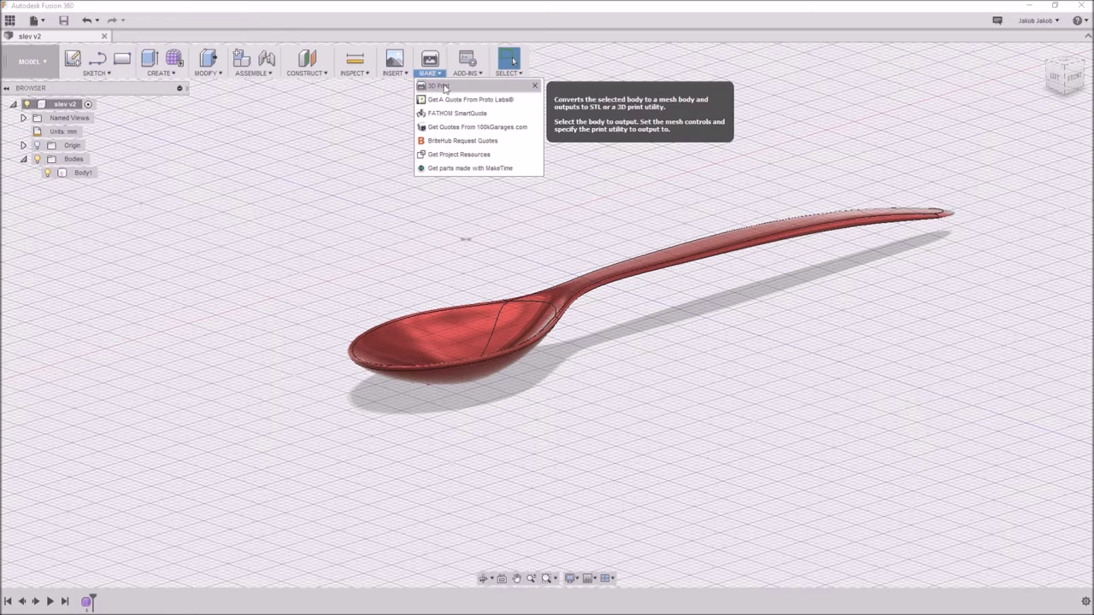
pyautogui.click(440, 87)
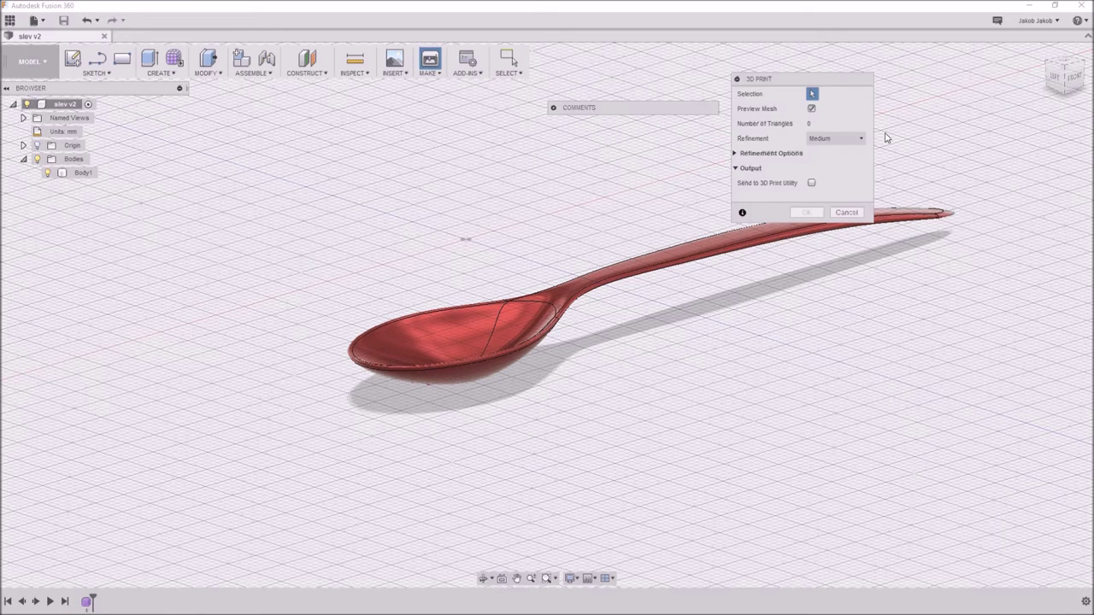
pyautogui.click(628, 273)
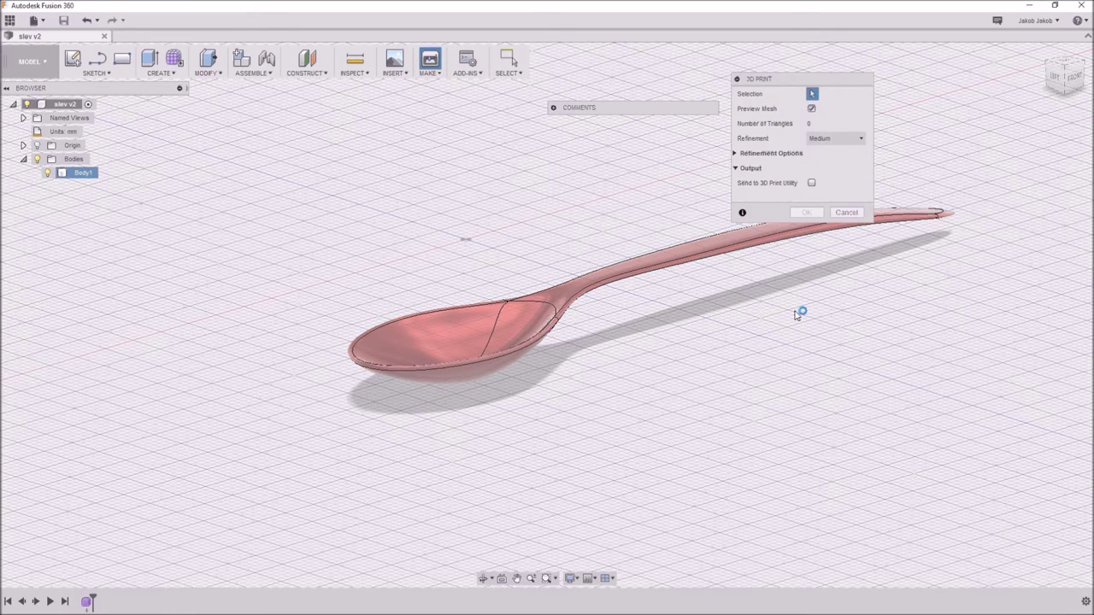
pyautogui.click(811, 181)
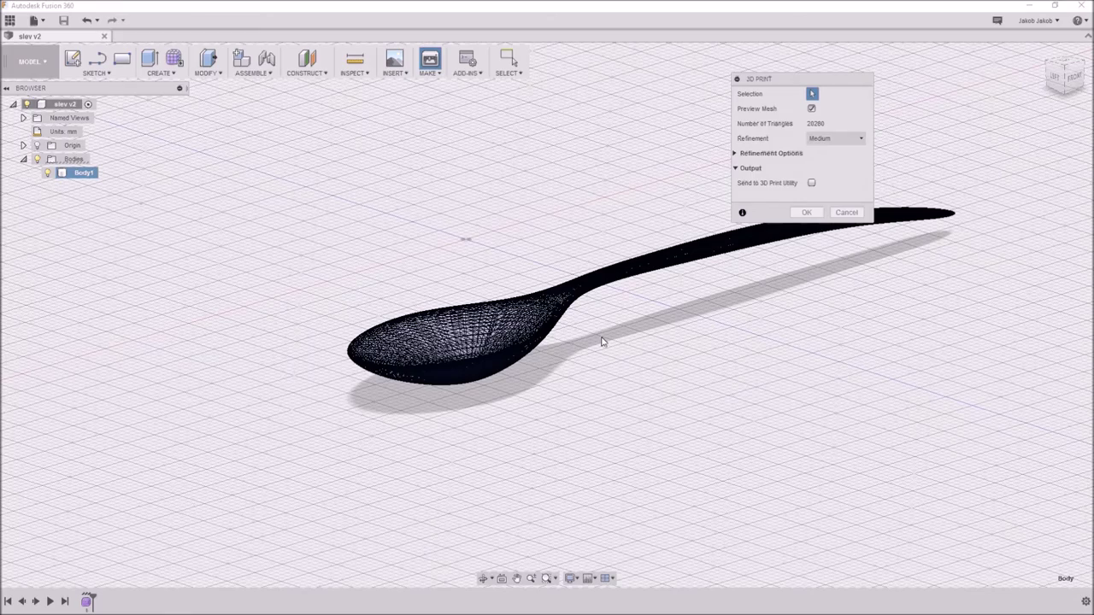
pyautogui.keyDown('shift'); pyautogui.moveTo(601, 316); pyautogui.dragTo(586, 324, button='middle'); pyautogui.keyUp('shift')
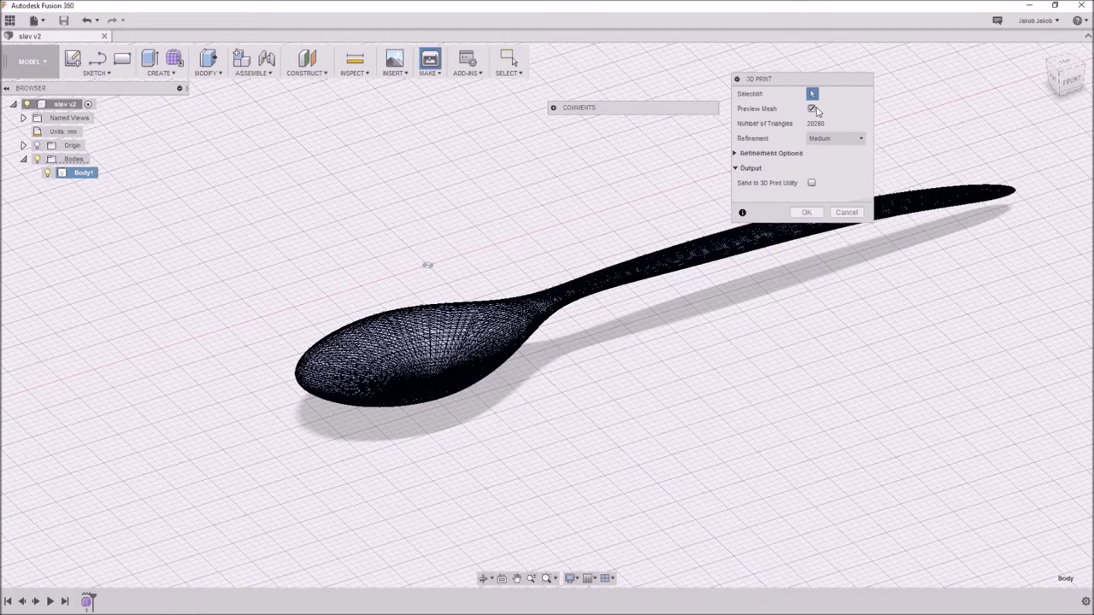
pyautogui.click(812, 183)
pyautogui.click(804, 212)
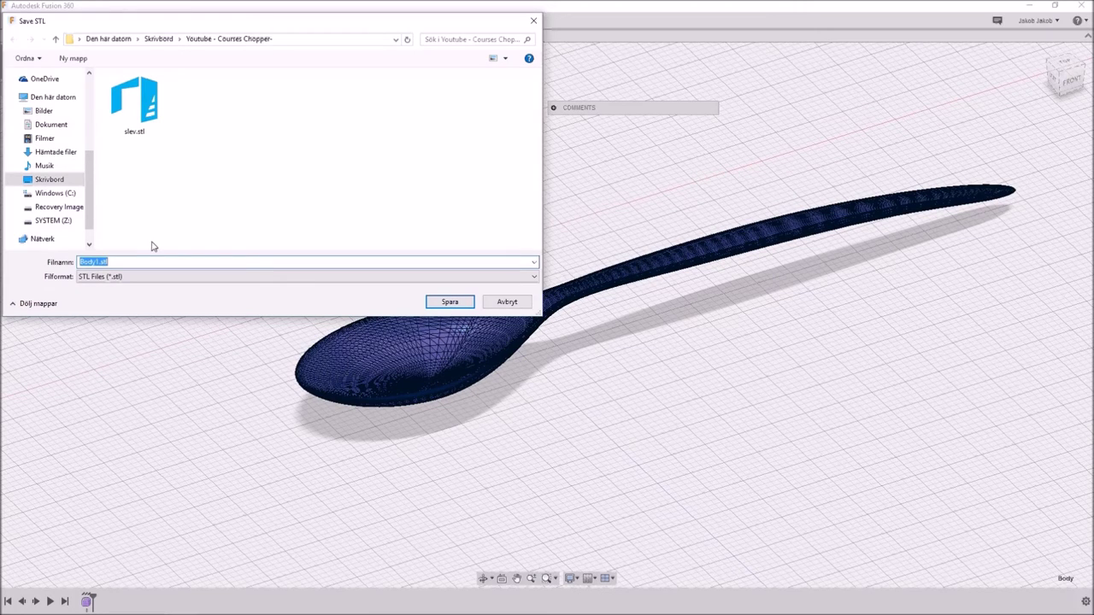
# Step: Save the mesh as slev.stl, overwriting the existing file in Youtube - Courses Chopper
pyautogui.click(144, 106)
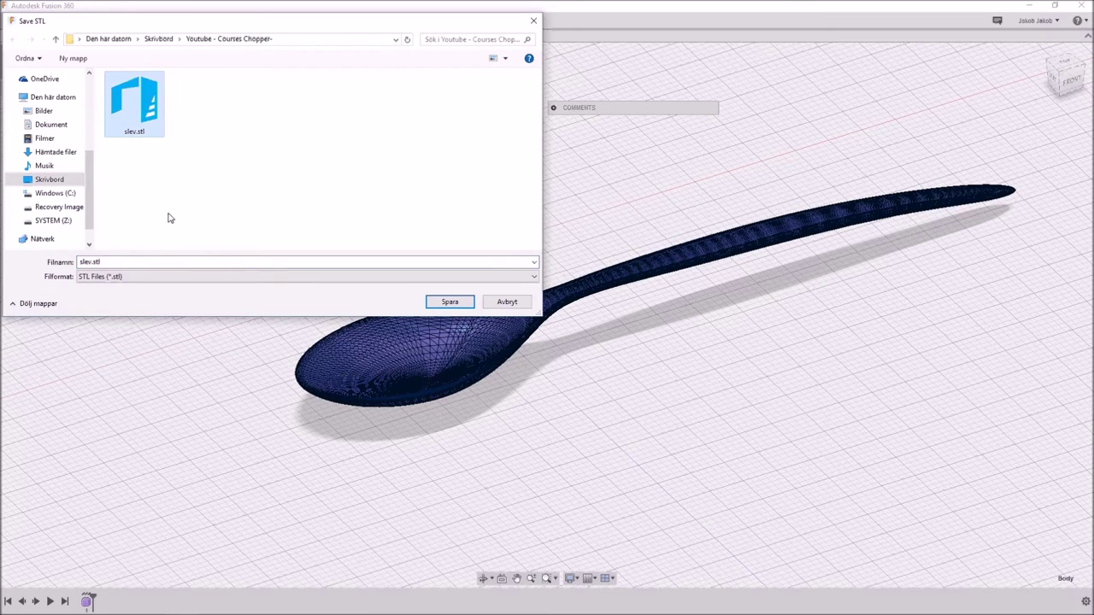
pyautogui.click(448, 302)
pyautogui.click(574, 314)
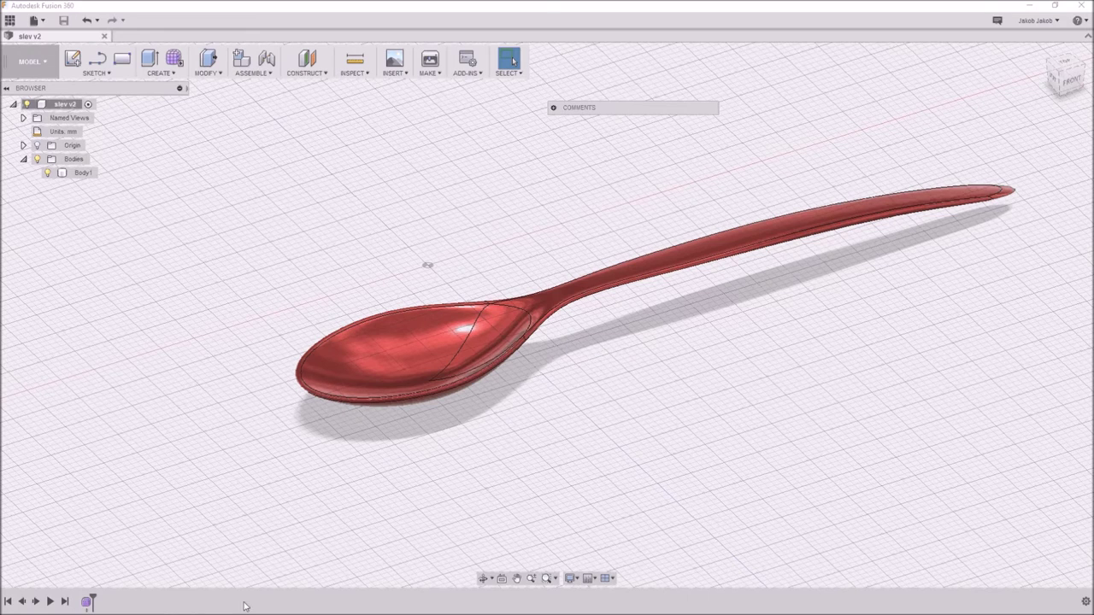
pyautogui.moveTo(246, 613)
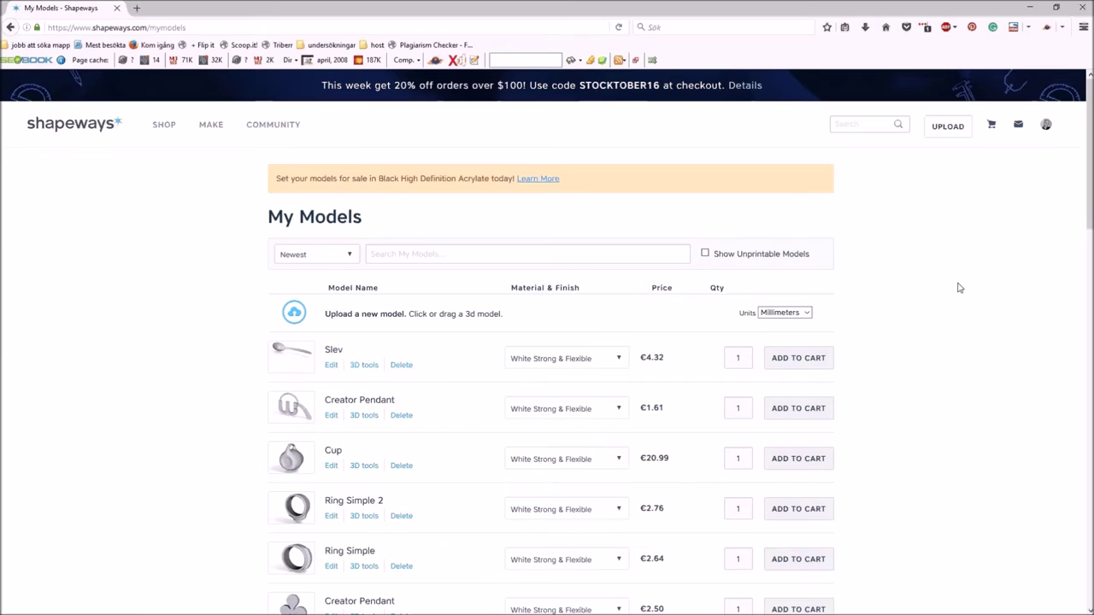
# Step: Upload slev.stl to Shapeways in millimetres, creating model Slev with 0.9219 cm³ volume
pyautogui.click(949, 128)
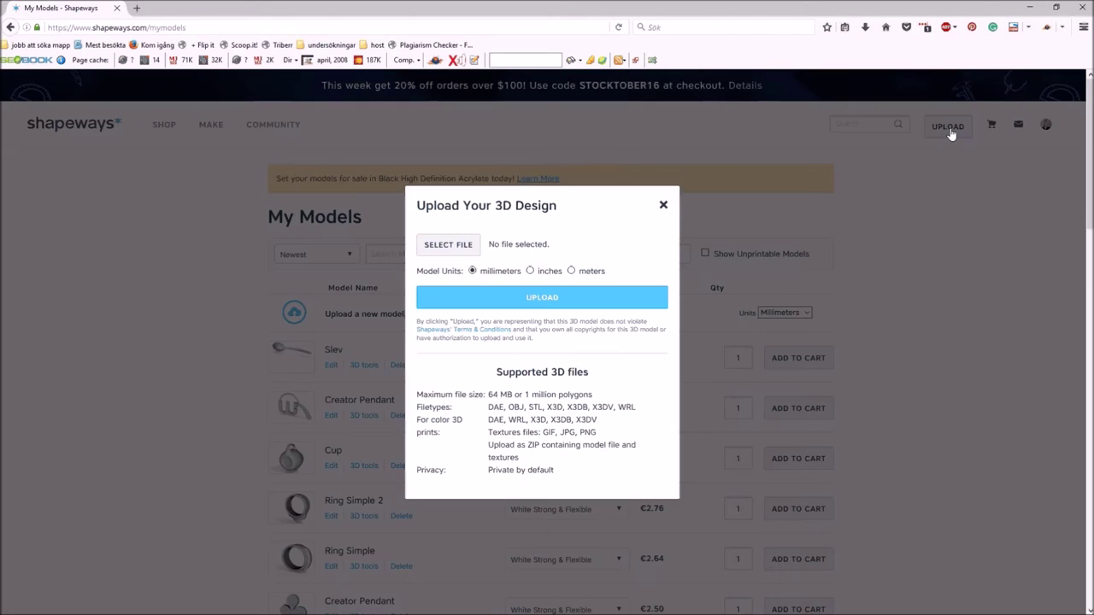
pyautogui.click(459, 250)
pyautogui.click(690, 90)
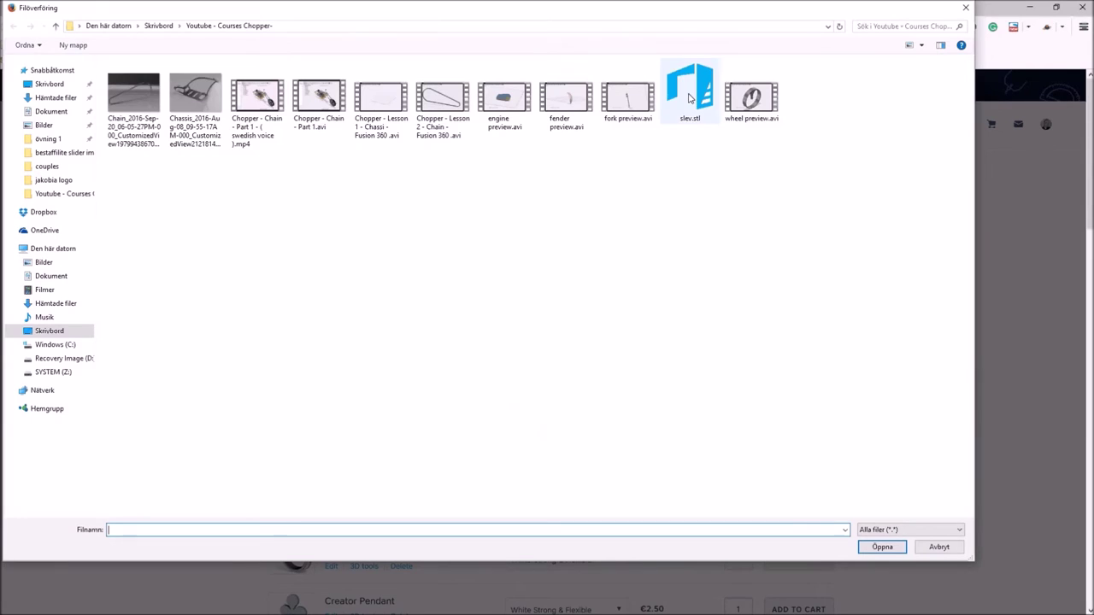
pyautogui.click(873, 545)
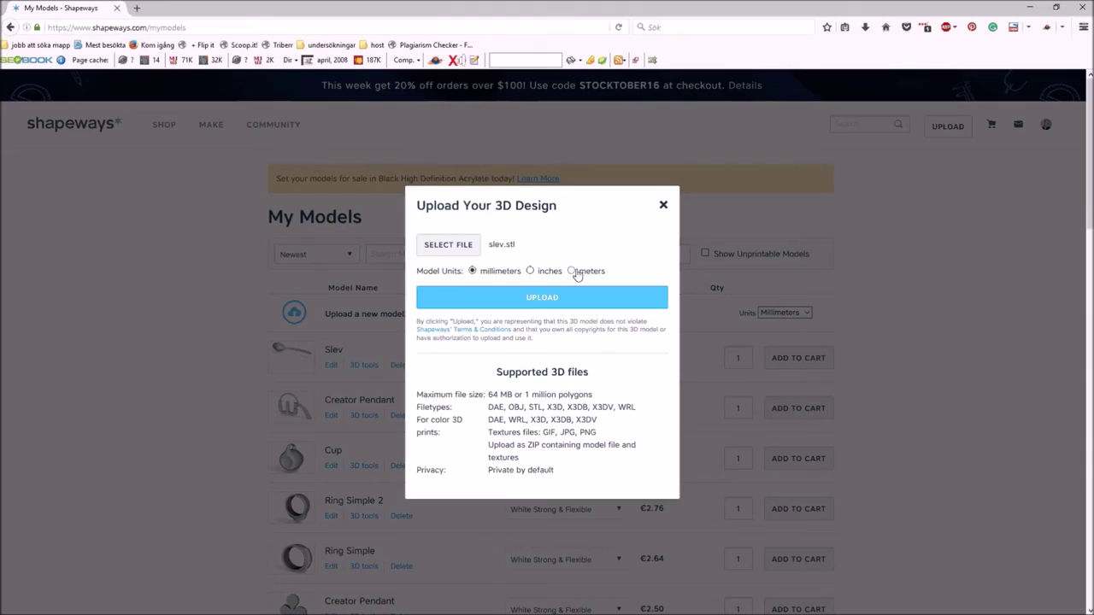
pyautogui.click(545, 299)
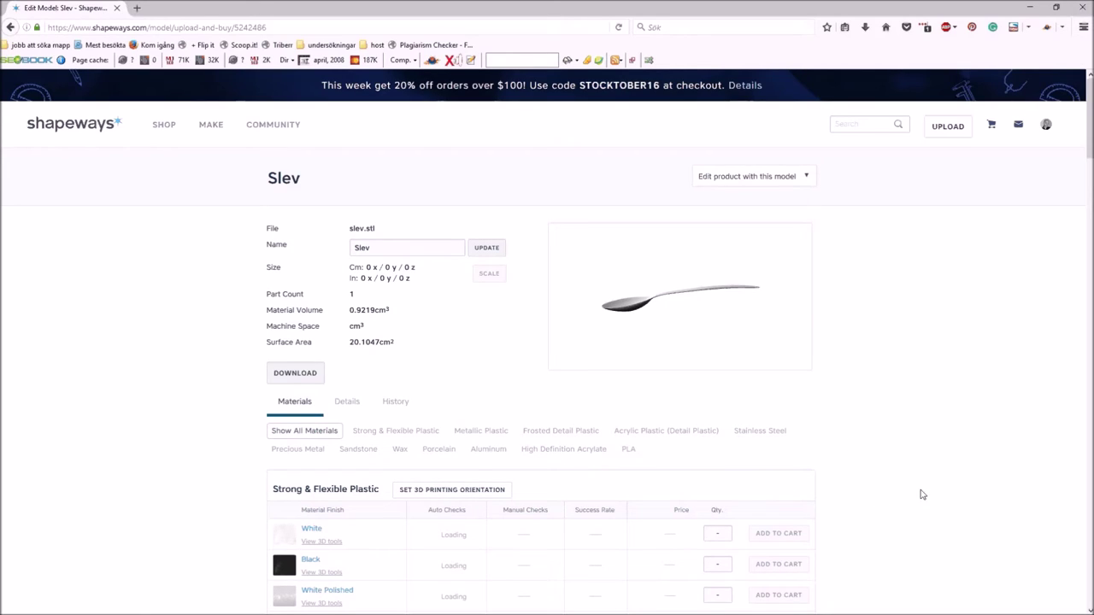
# Step: Rotate the uploaded Slev spoon preview to inspect the model
pyautogui.moveTo(693, 287); pyautogui.dragTo(665, 303)
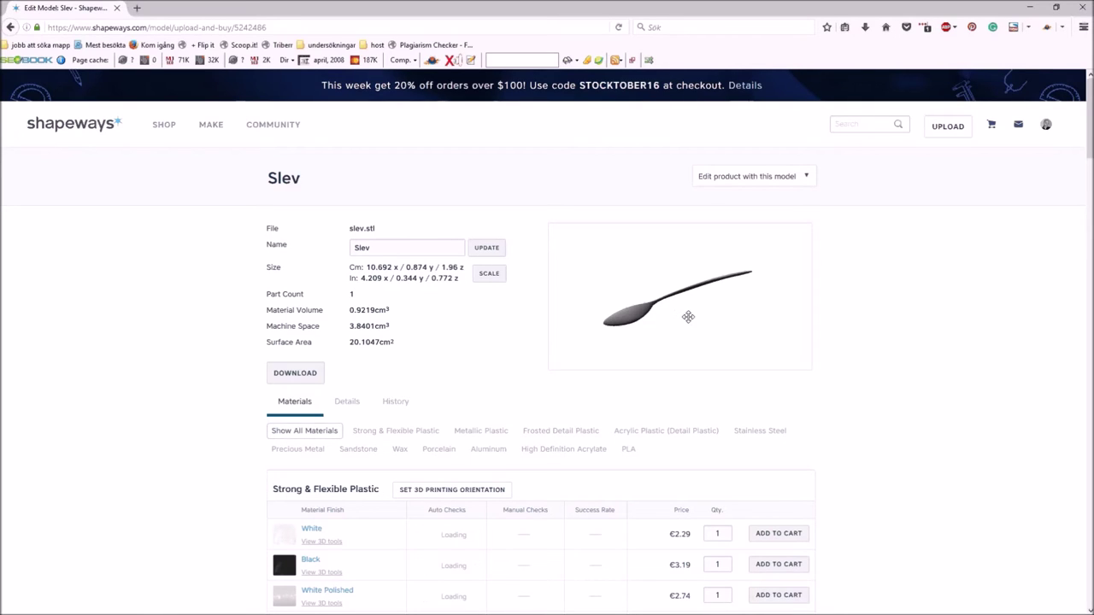
pyautogui.scroll(-6, 927, 512)
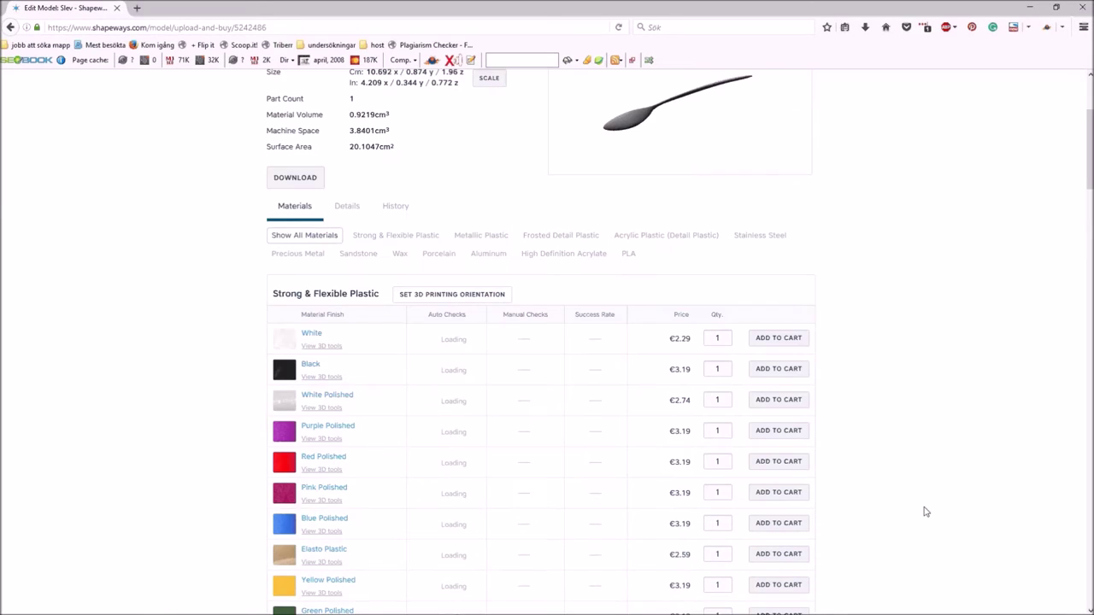
pyautogui.scroll(5, 914, 502)
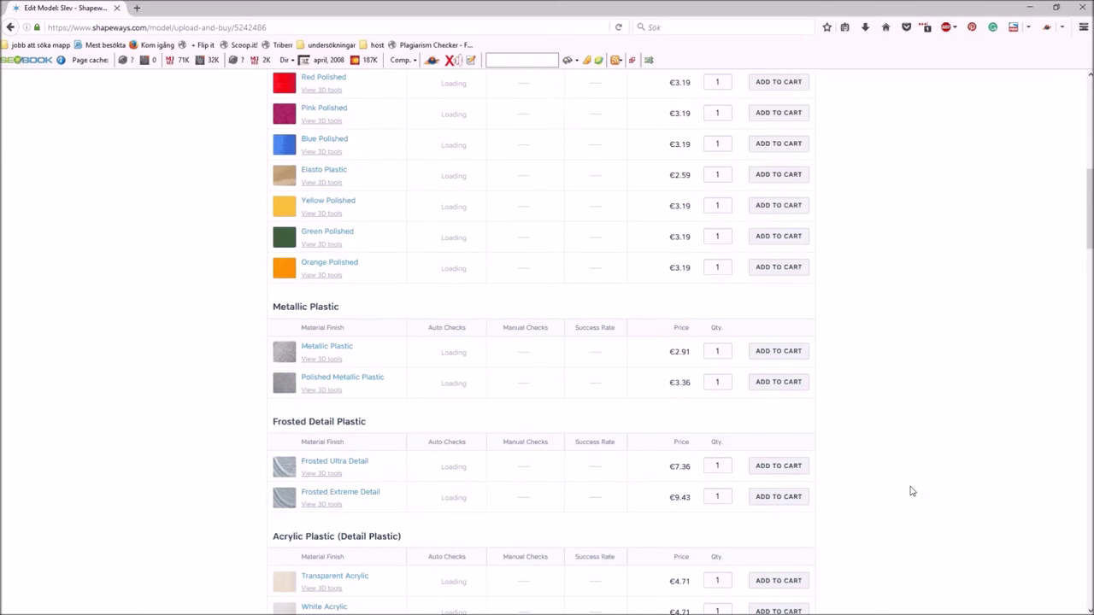
pyautogui.scroll(3, 911, 490)
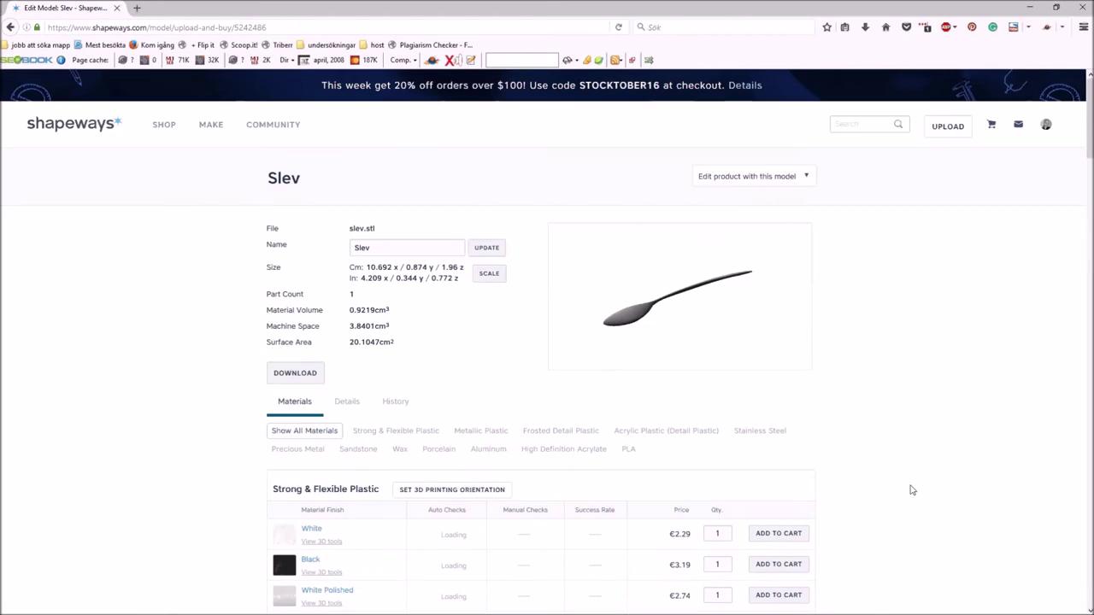
pyautogui.scroll(-3, 912, 490)
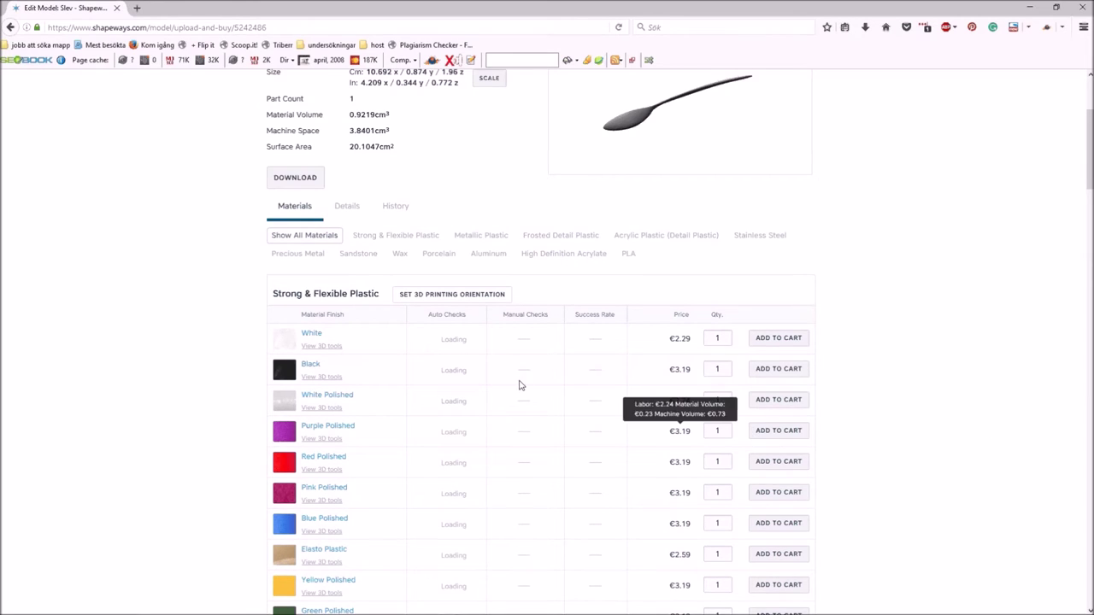
# Step: Review material prices: Strong & Flexible White €2.29, Black €3.19, White Polished €2.74
pyautogui.moveTo(703, 100); pyautogui.dragTo(698, 128)
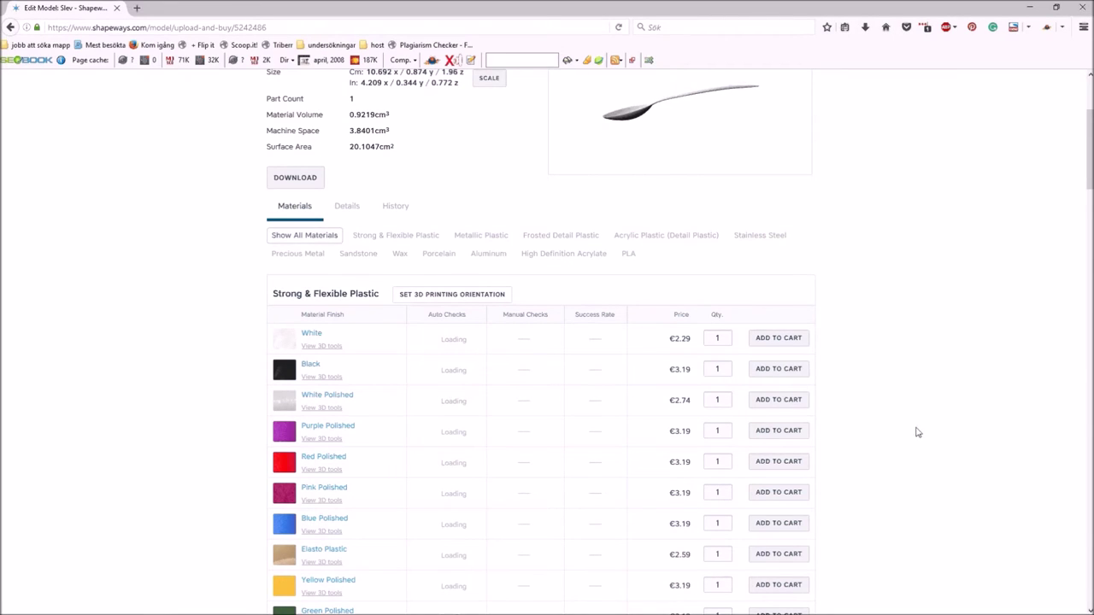
pyautogui.scroll(-3, 914, 432)
pyautogui.scroll(-6, 889, 451)
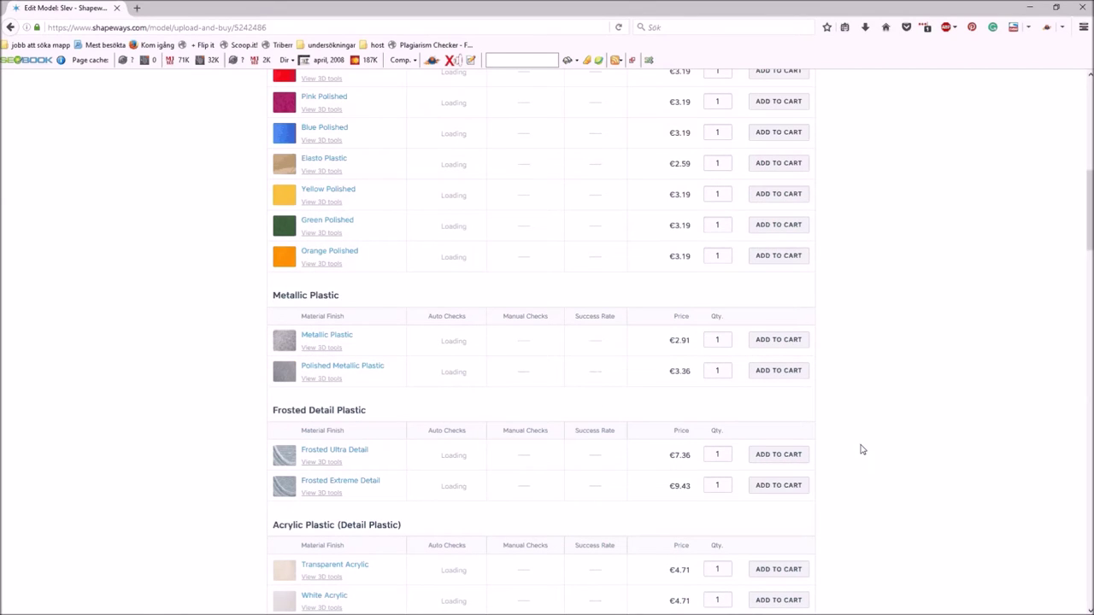
pyautogui.scroll(-5, 865, 439)
pyautogui.scroll(-15, 865, 438)
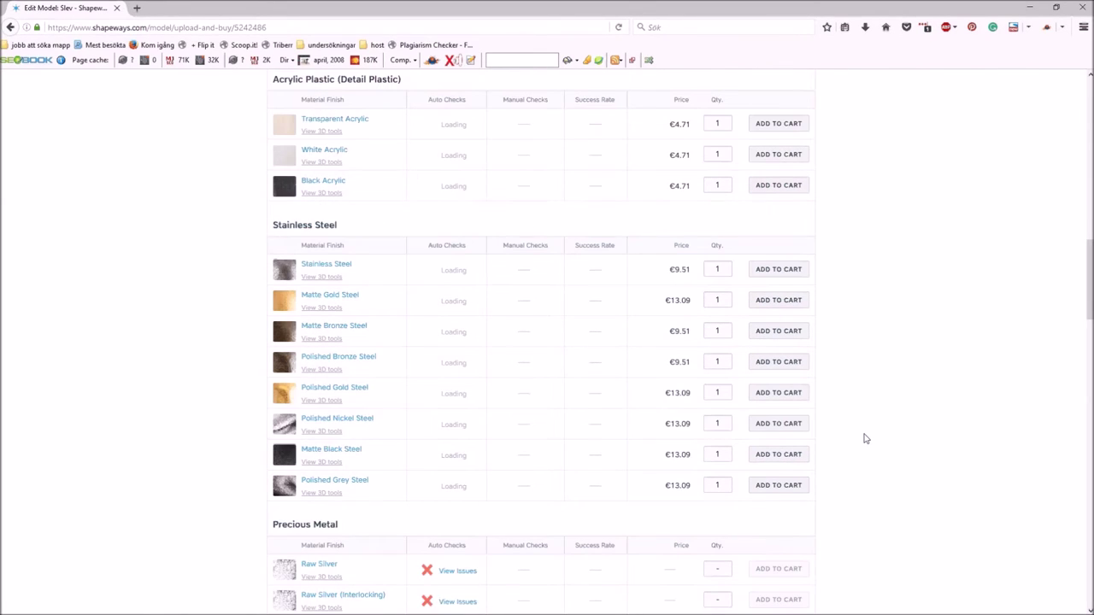
pyautogui.scroll(-6, 865, 438)
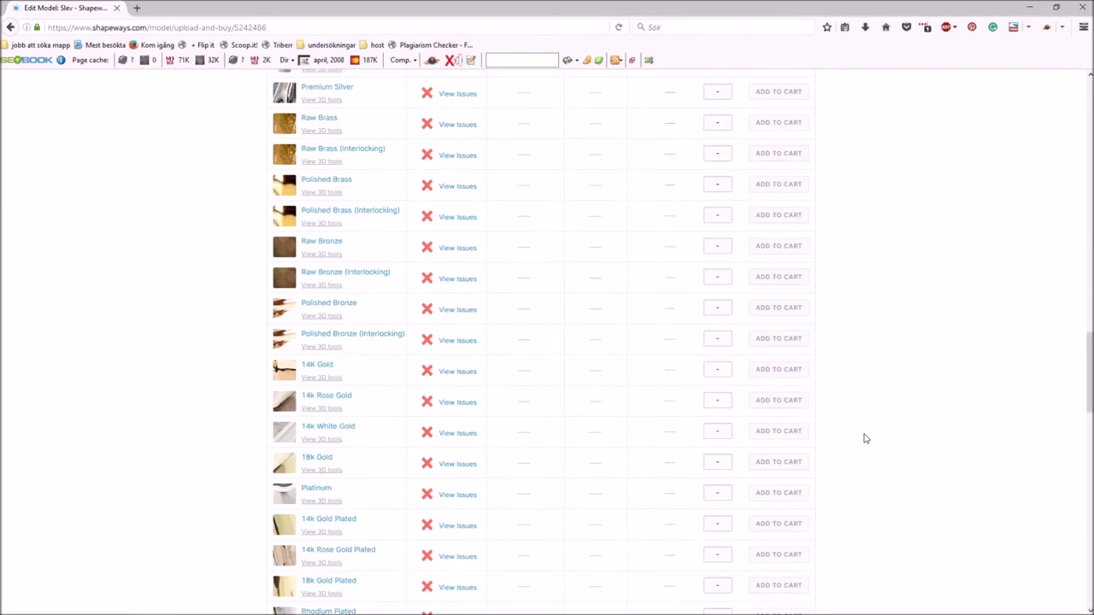
pyautogui.scroll(18, 865, 437)
pyautogui.scroll(20, 865, 437)
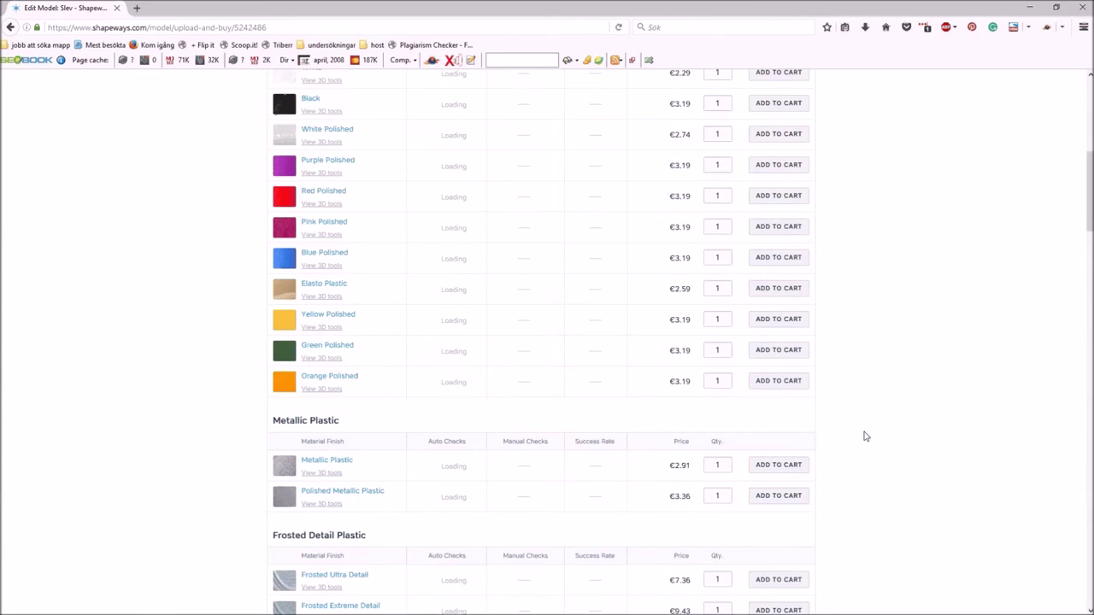
pyautogui.scroll(-6, 865, 437)
pyautogui.scroll(3, 863, 427)
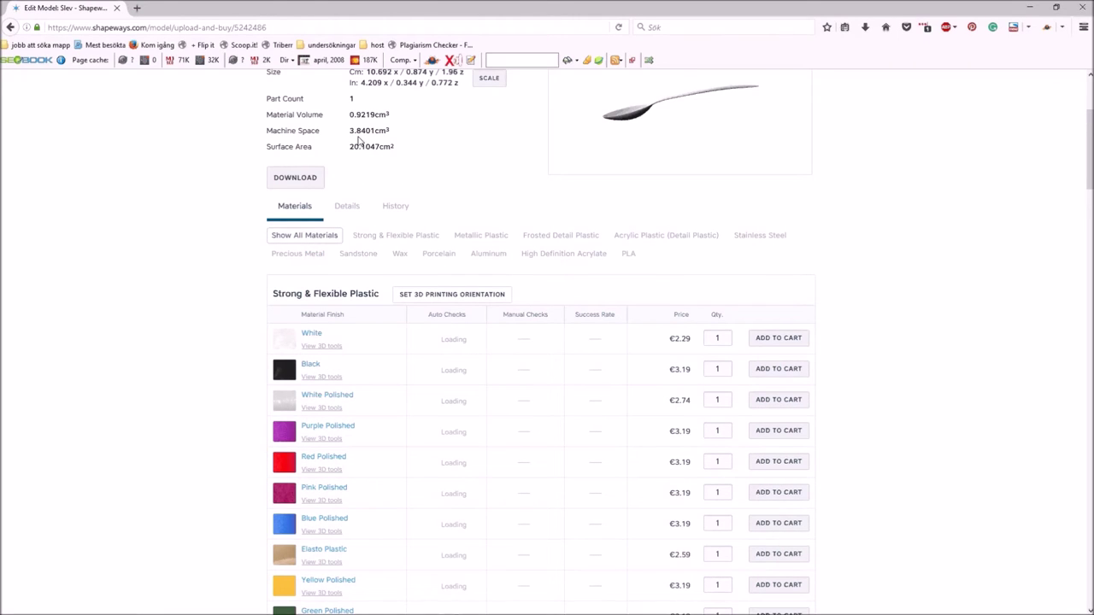
pyautogui.scroll(3, 500, 221)
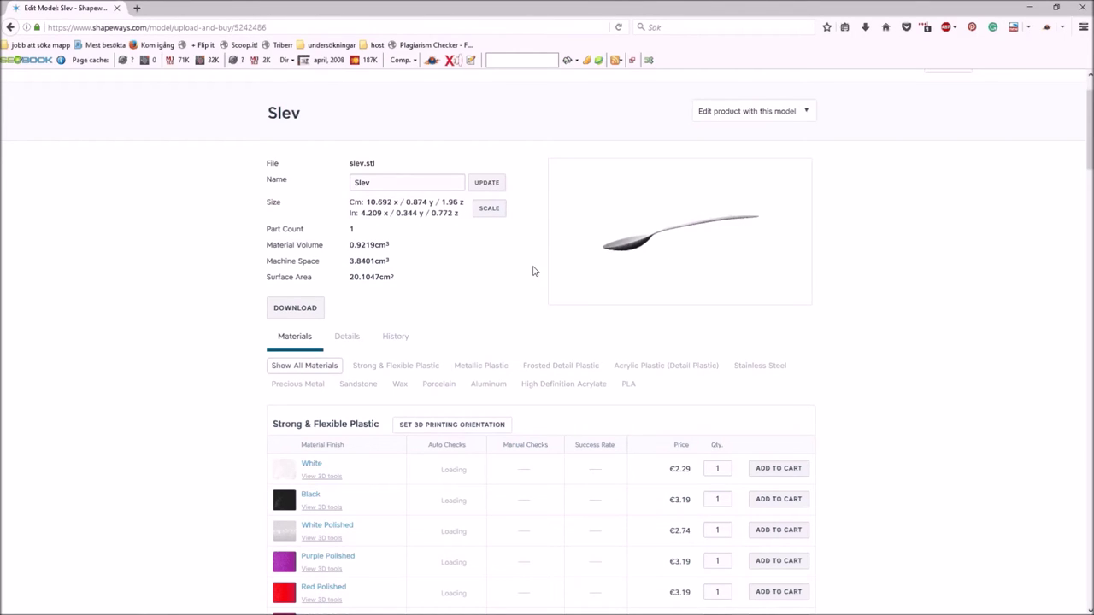
pyautogui.scroll(-8, 708, 461)
pyautogui.scroll(1, 817, 501)
pyautogui.scroll(10, 817, 497)
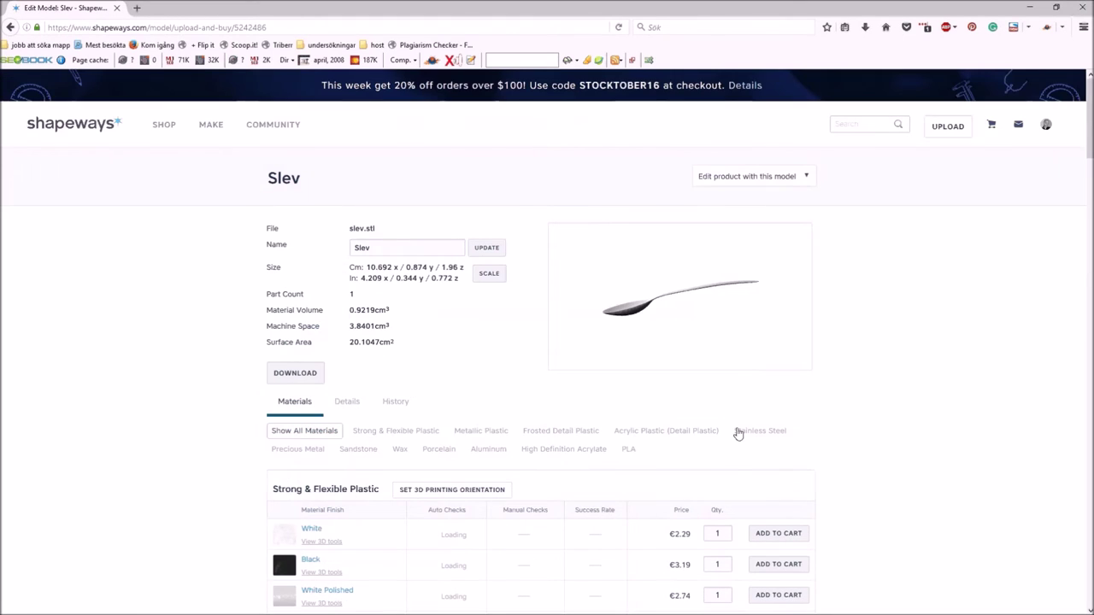
# Step: Set the Slev model's Scale (%) to 150 and save, giving 3.1121 cm³ volume
pyautogui.click(489, 274)
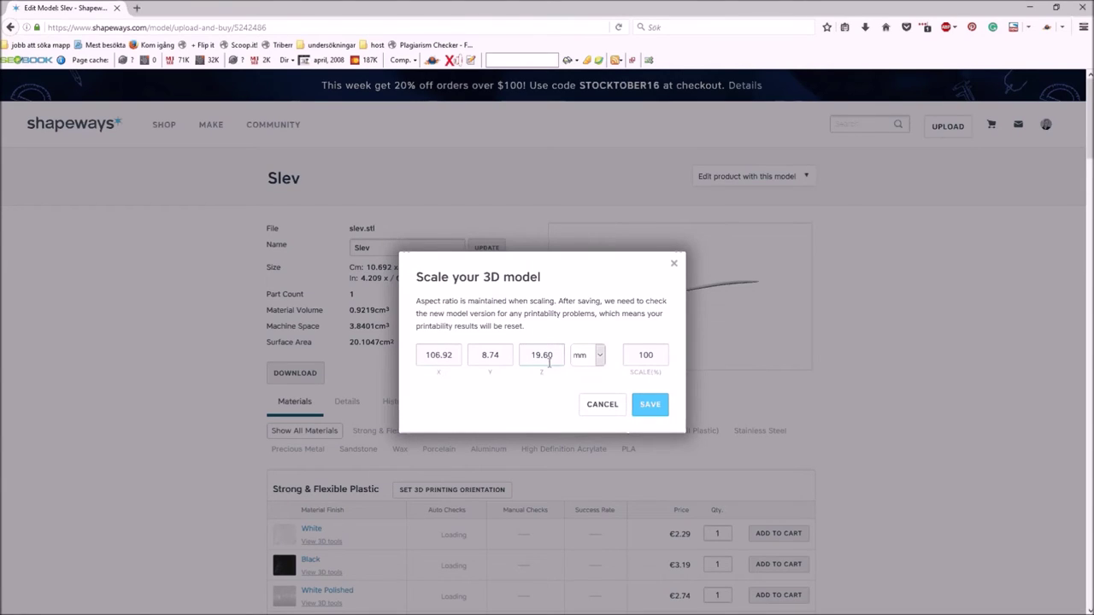
pyautogui.moveTo(654, 354); pyautogui.dragTo(618, 351)
pyautogui.write('150')
pyautogui.click(652, 409)
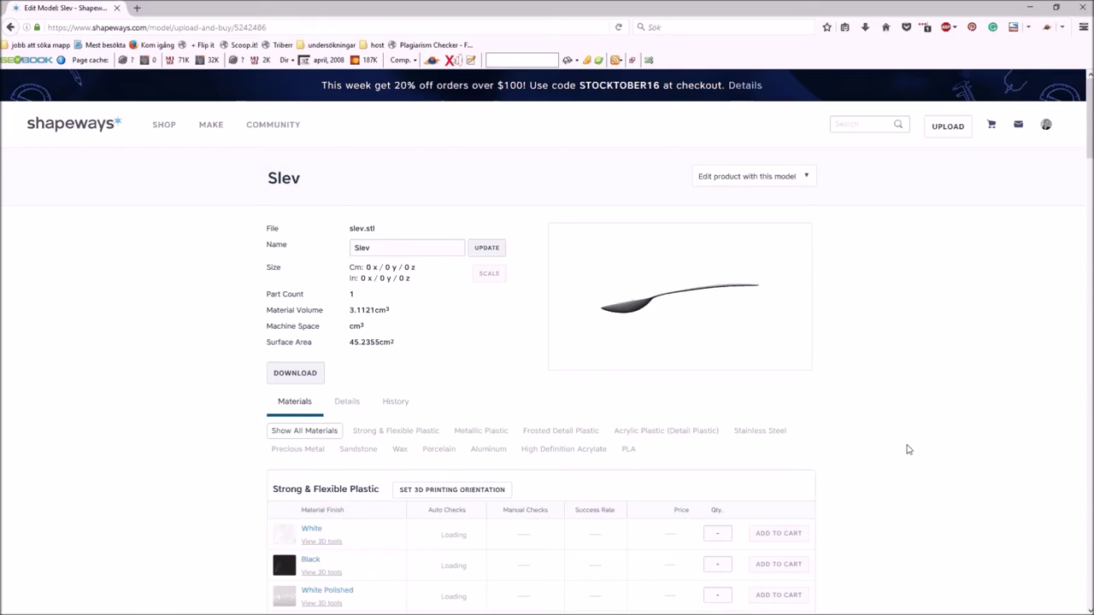
pyautogui.scroll(-3, 898, 445)
pyautogui.scroll(-10, 868, 453)
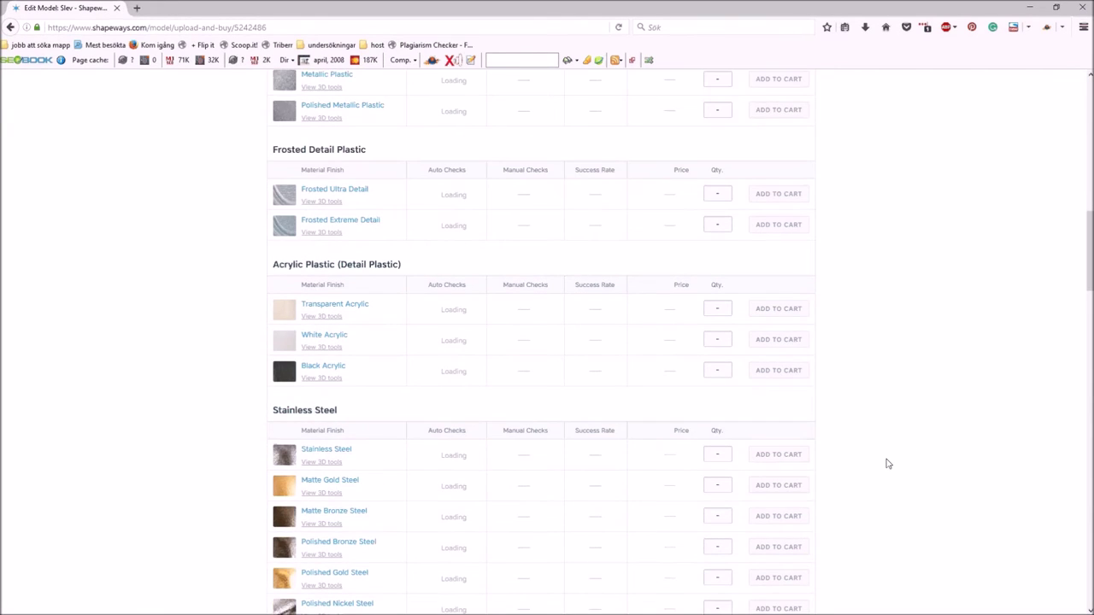
pyautogui.scroll(8, 886, 461)
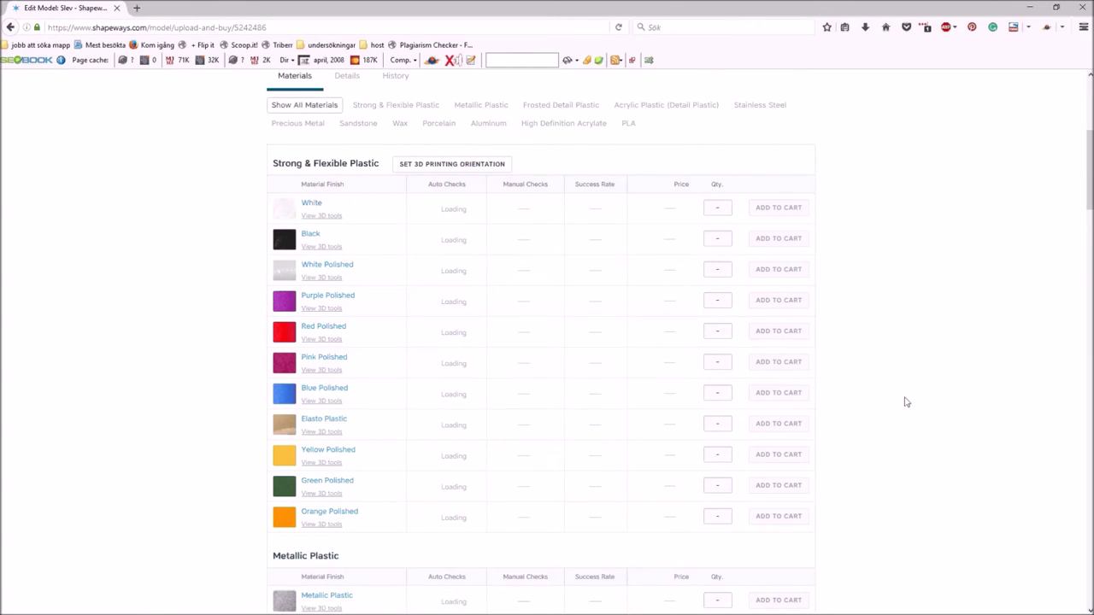
pyautogui.scroll(-10, 930, 409)
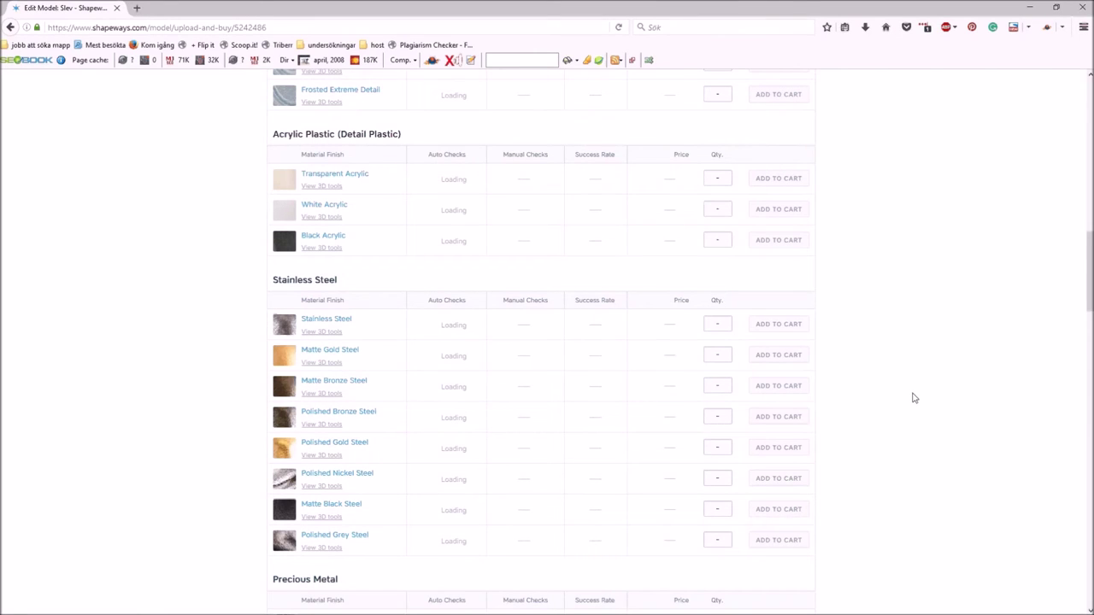
pyautogui.scroll(-5, 918, 385)
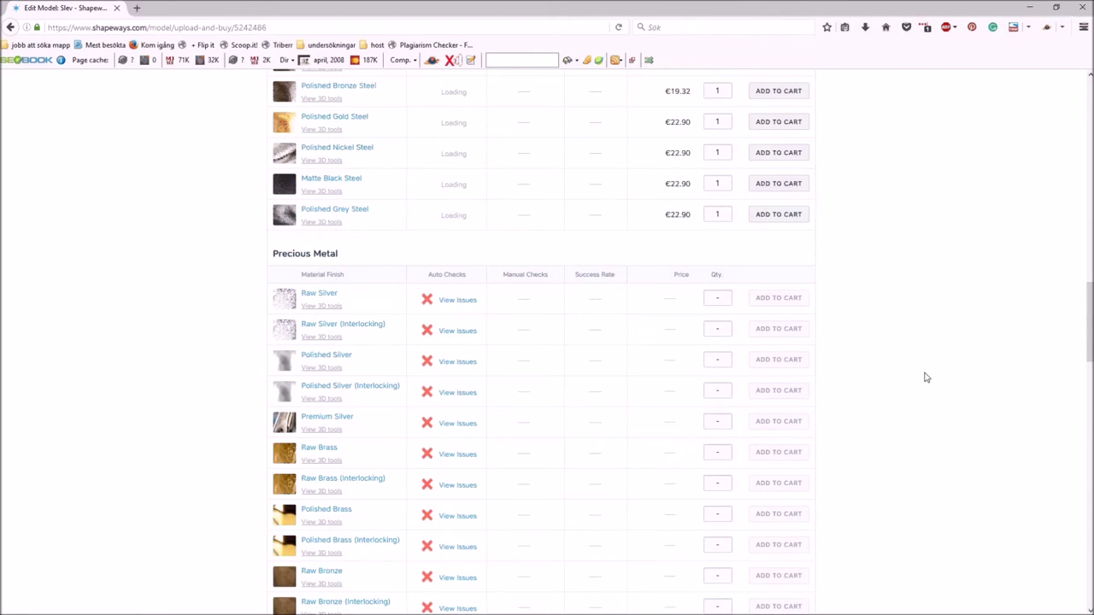
pyautogui.scroll(-1, 935, 359)
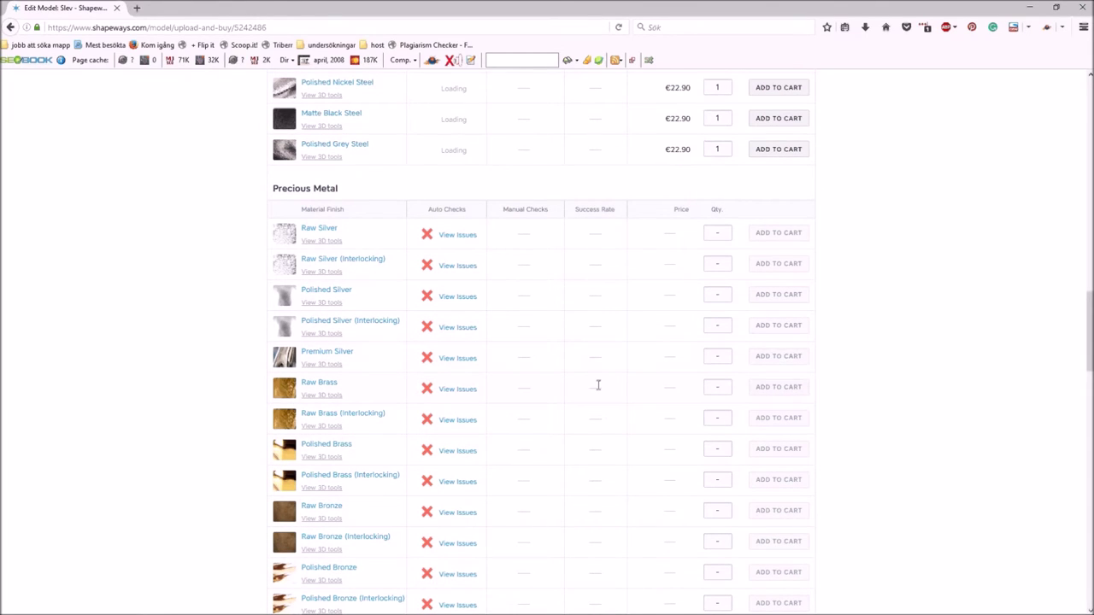
pyautogui.scroll(3, 598, 389)
pyautogui.scroll(-3, 598, 387)
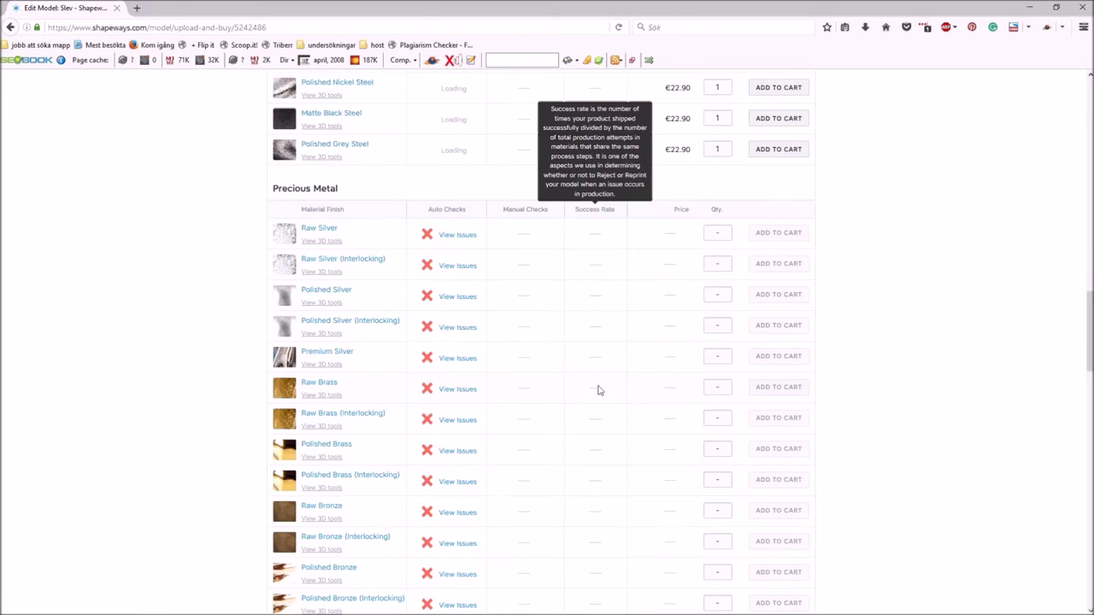
pyautogui.scroll(15, 617, 385)
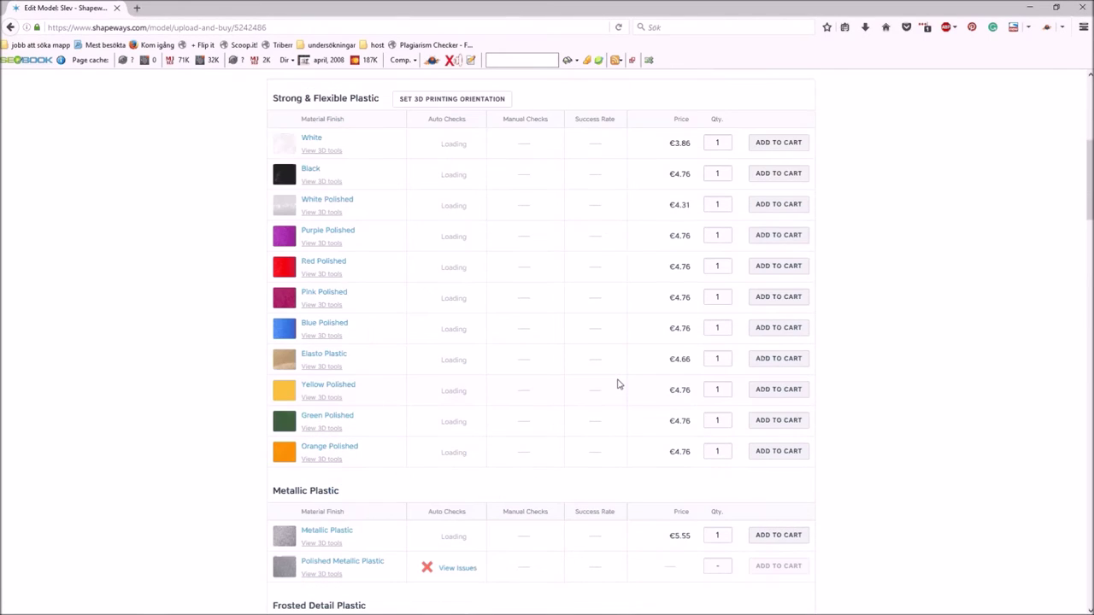
pyautogui.scroll(2, 620, 385)
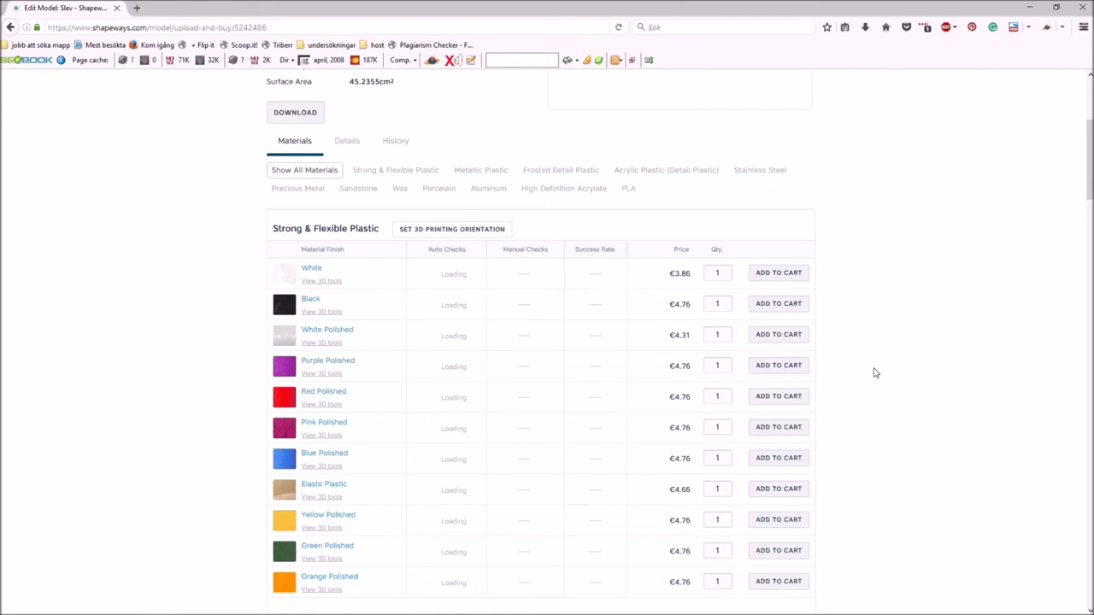
pyautogui.scroll(4, 863, 371)
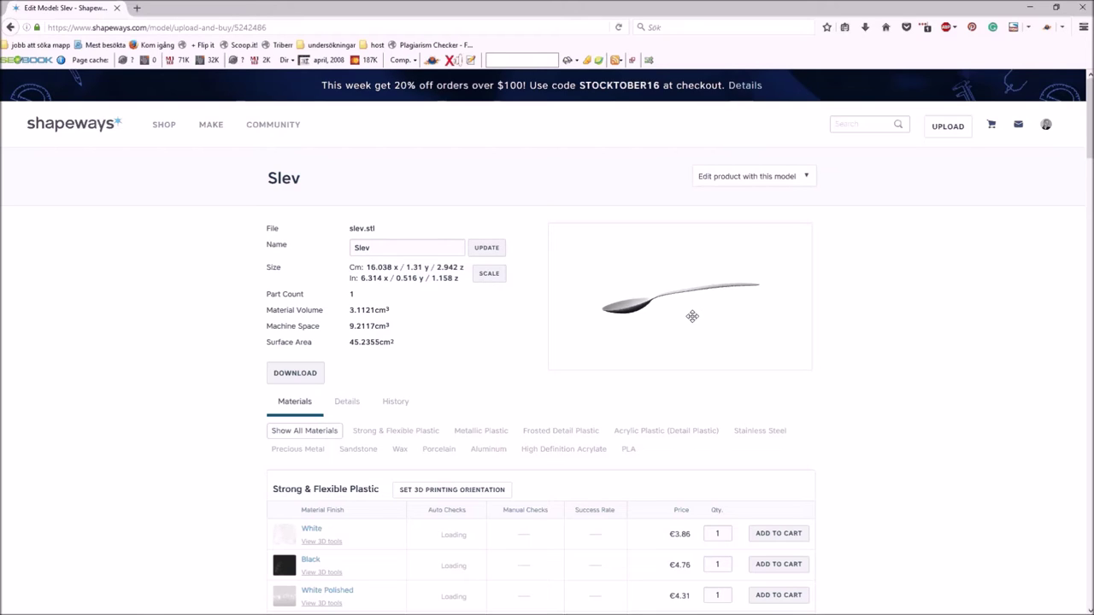
pyautogui.scroll(-1, 840, 519)
pyautogui.scroll(-3, 840, 520)
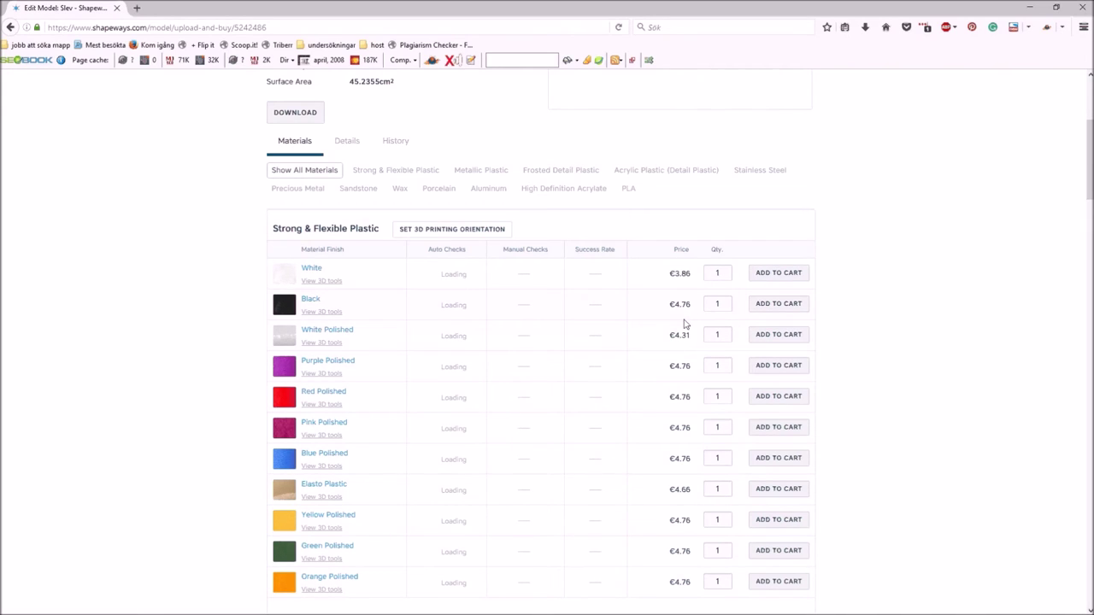
pyautogui.scroll(-2, 676, 390)
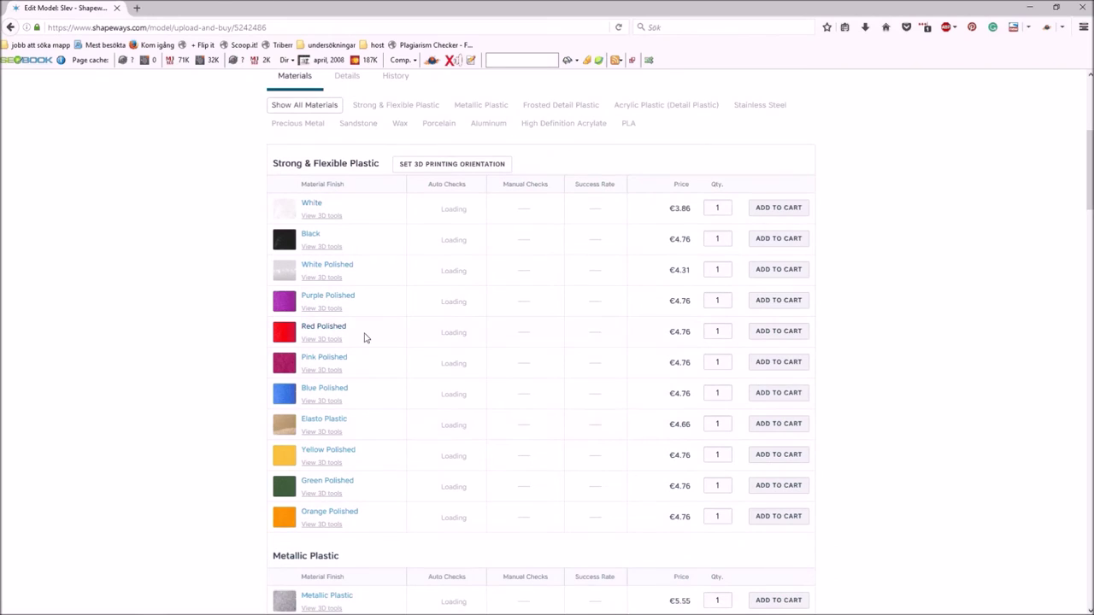
pyautogui.moveTo(679, 342)
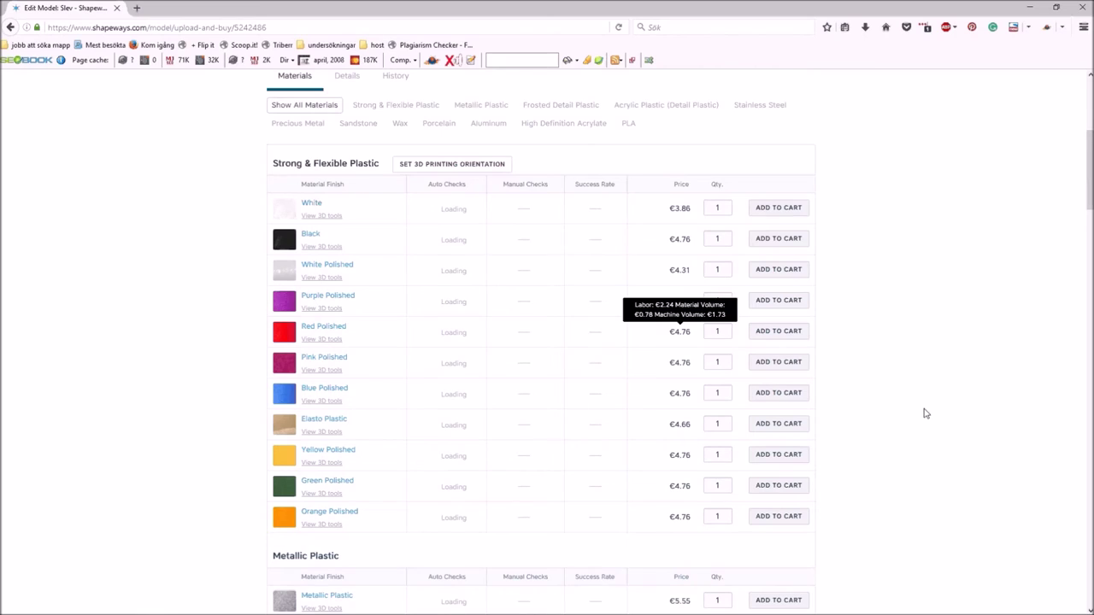
pyautogui.scroll(2, 923, 414)
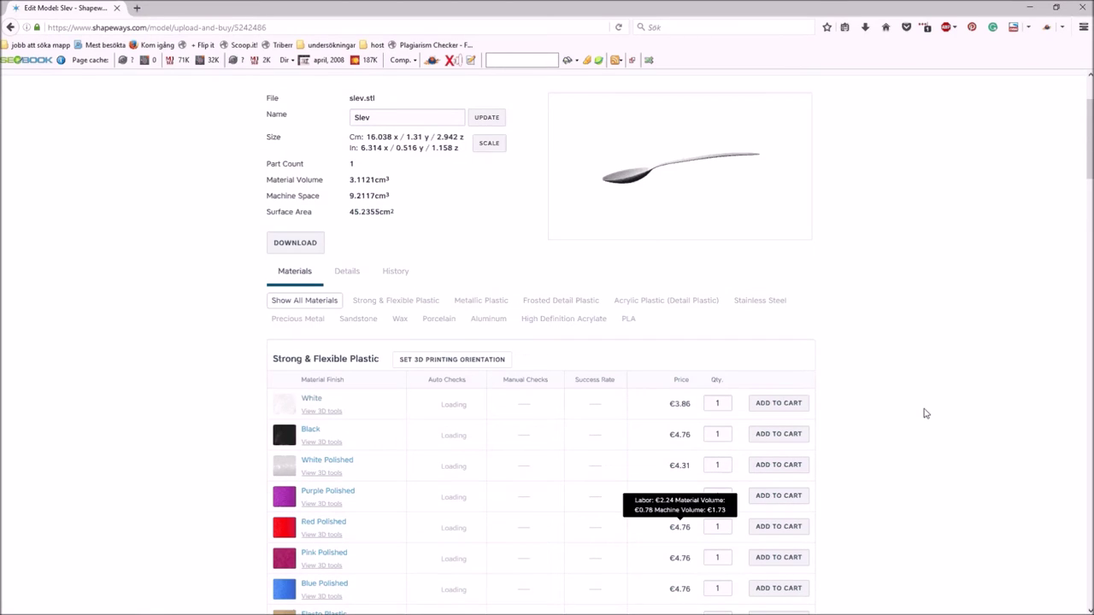
pyautogui.scroll(2, 922, 412)
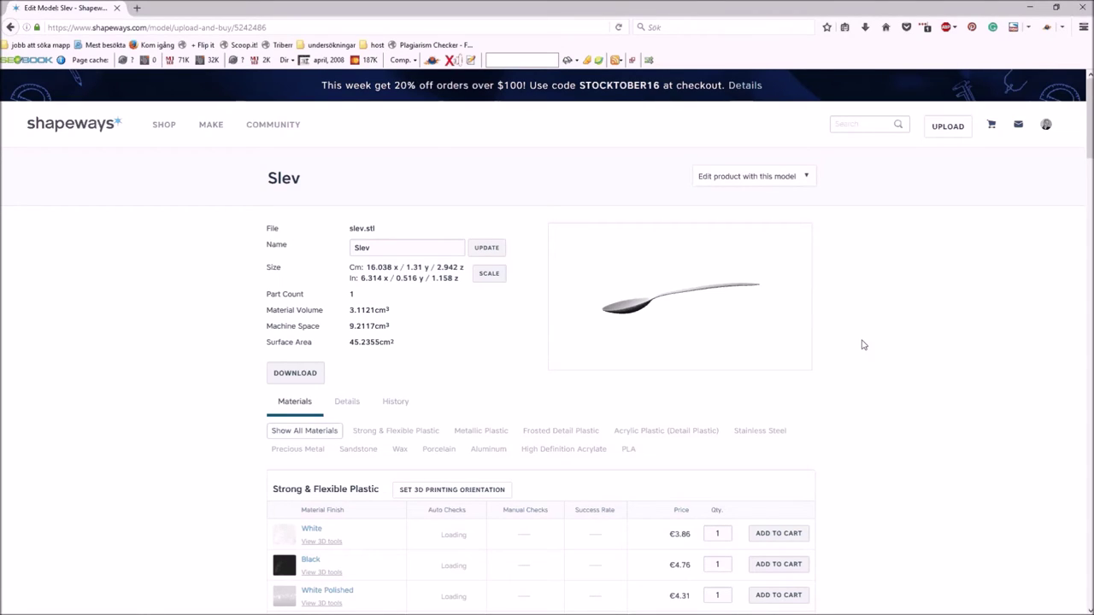
pyautogui.scroll(-3, 894, 371)
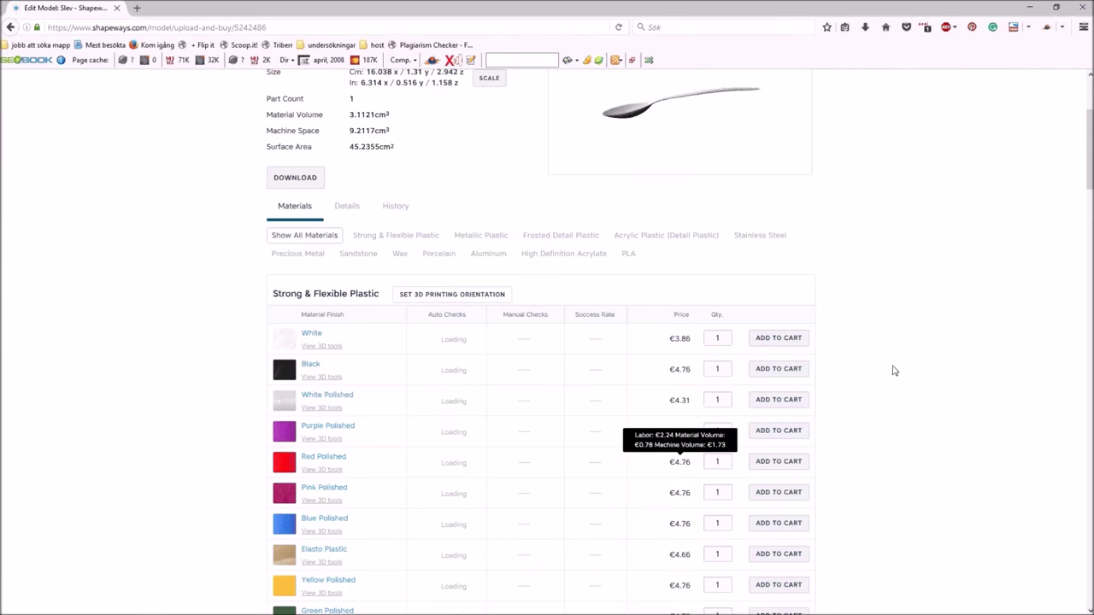
pyautogui.scroll(-2, 891, 371)
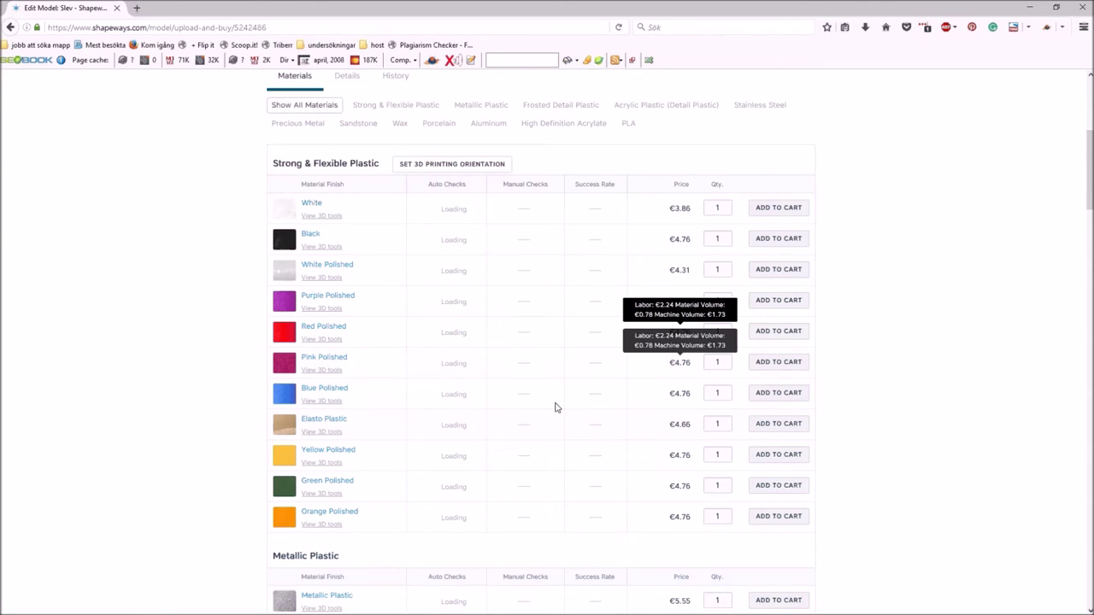
pyautogui.scroll(-3, 623, 464)
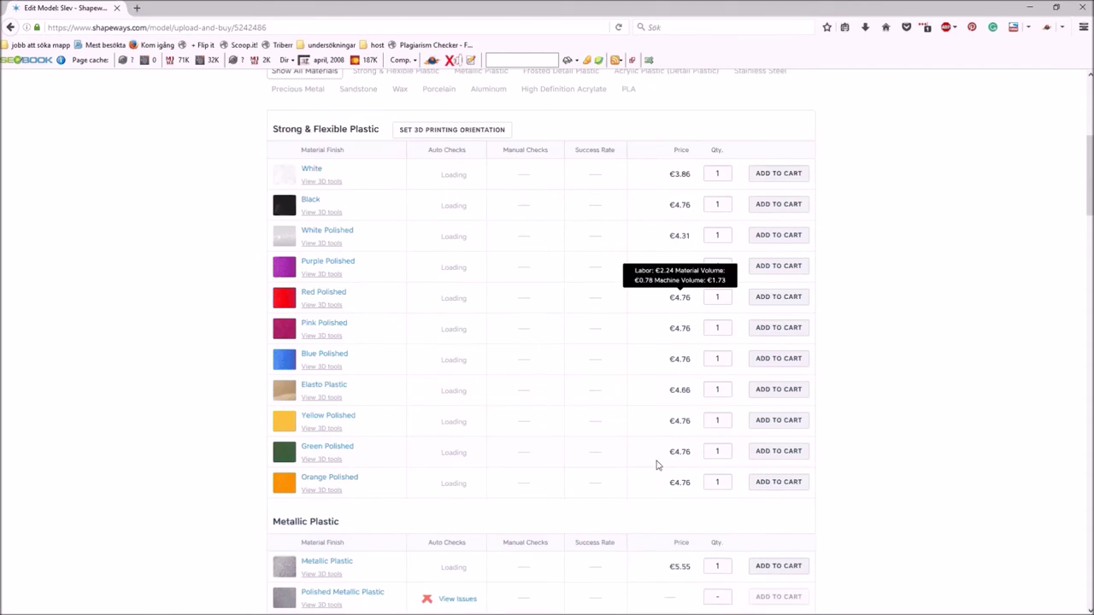
# Step: Show Polished Metallic Plastic's bounding box failure: 16.038 cm spoon versus the 150 mm maximum
pyautogui.click(453, 373)
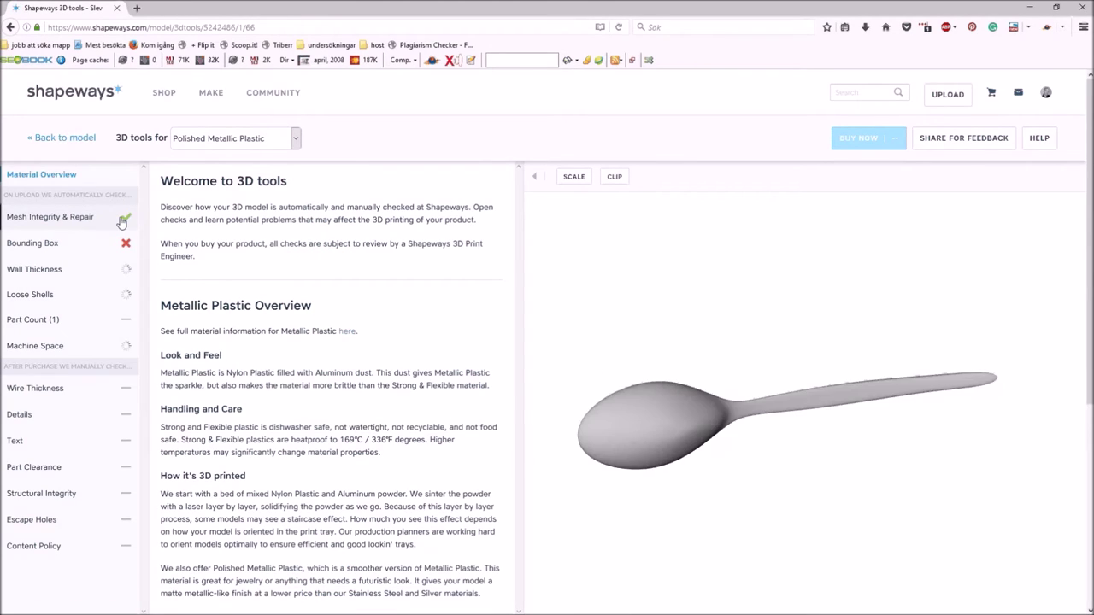
pyautogui.click(80, 249)
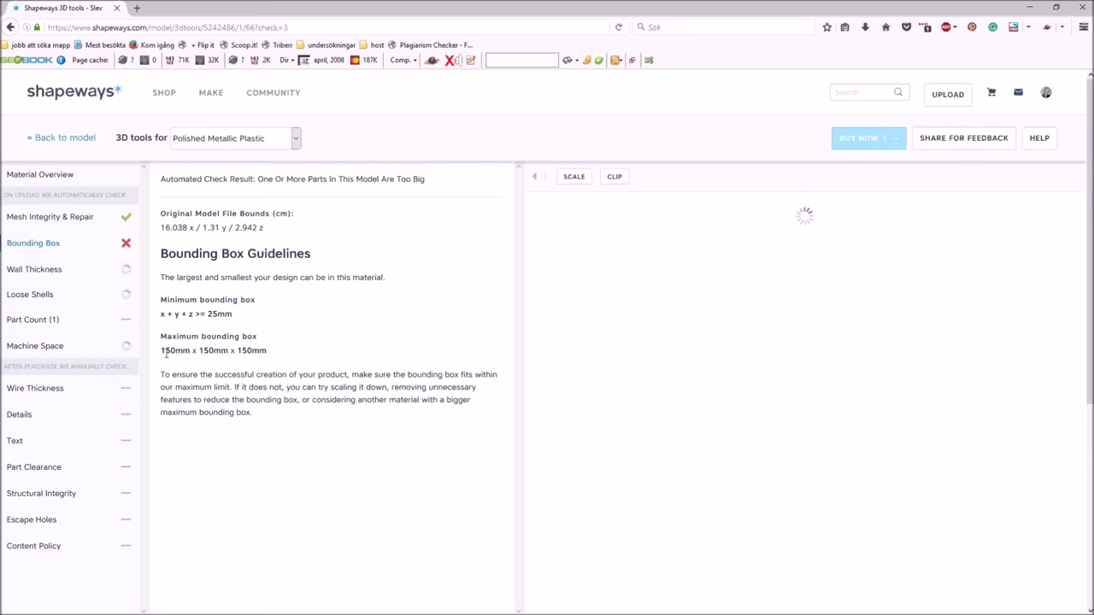
pyautogui.moveTo(166, 352); pyautogui.dragTo(260, 352)
pyautogui.moveTo(160, 227); pyautogui.dragTo(179, 228)
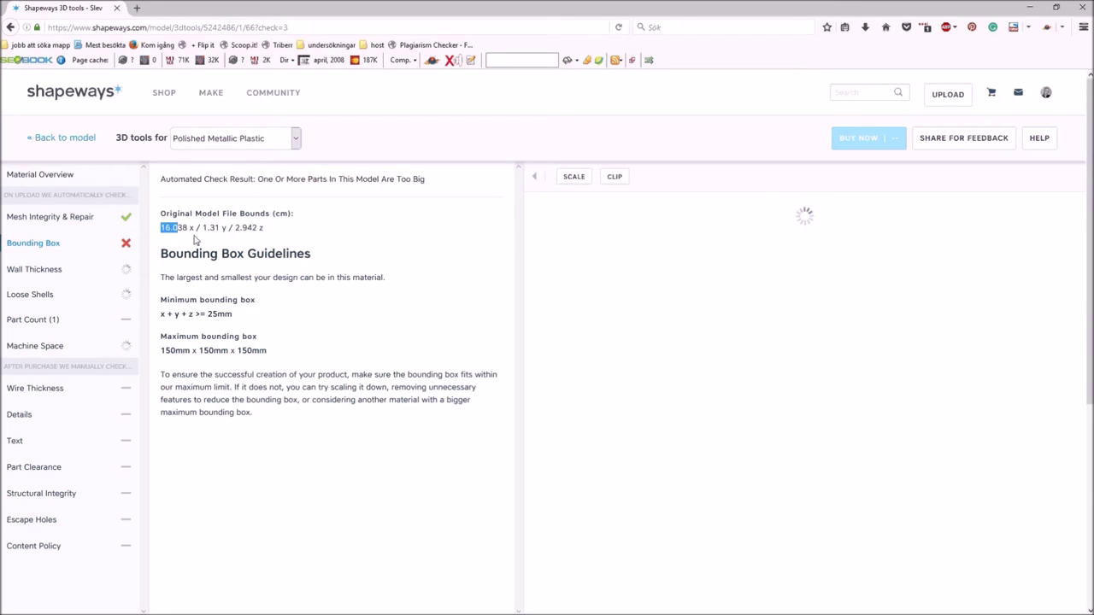
# Step: Return to the Slev page and rescale it from 100 to 90% and save, making it 14.43 cm long
pyautogui.click(61, 142)
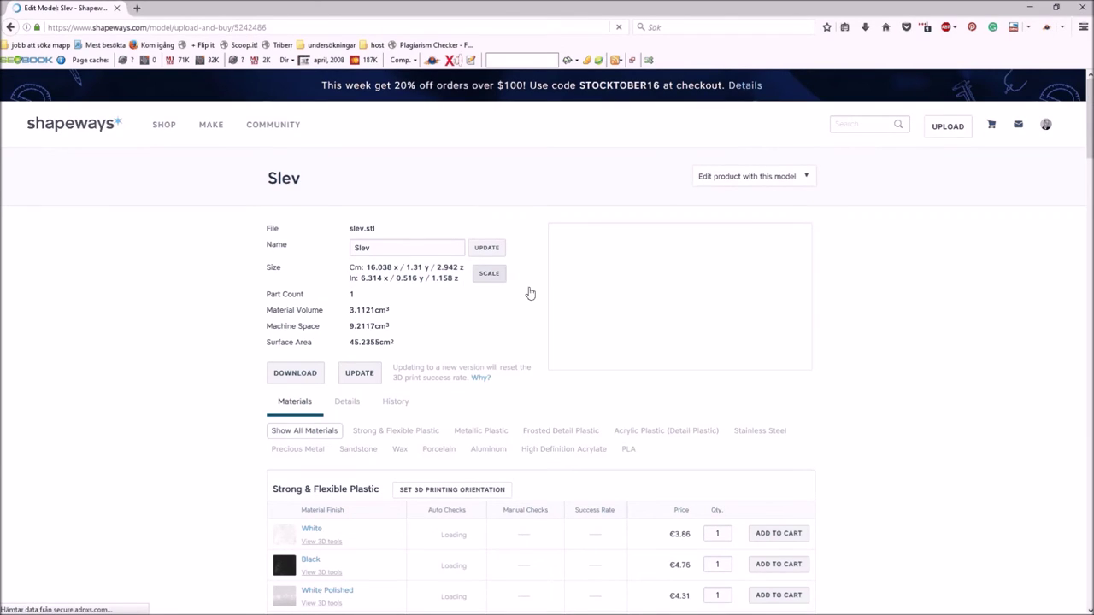
pyautogui.click(488, 275)
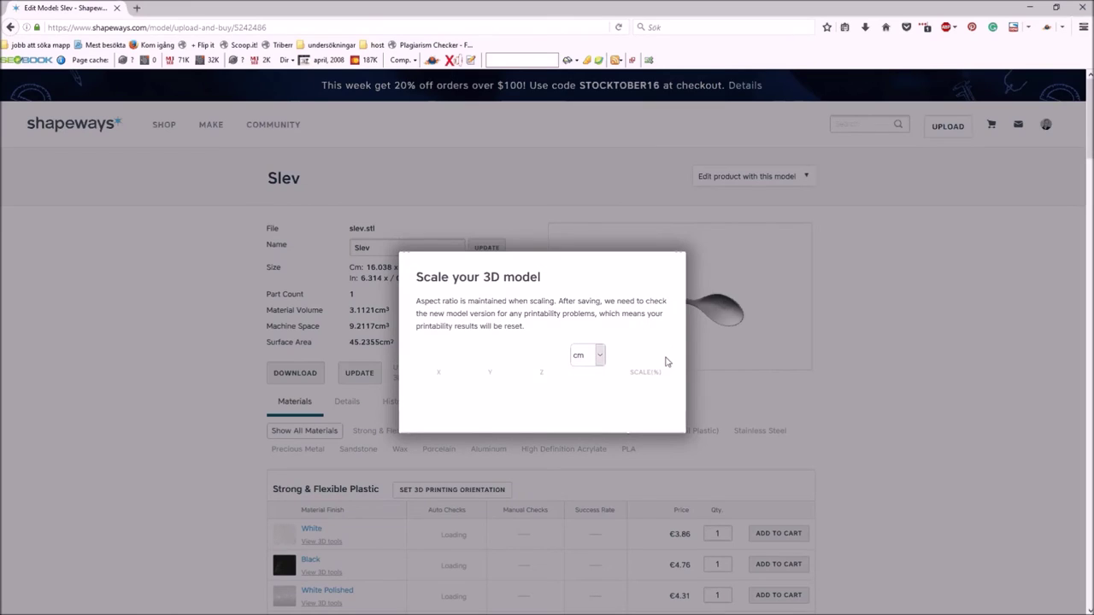
pyautogui.moveTo(657, 354); pyautogui.dragTo(627, 354)
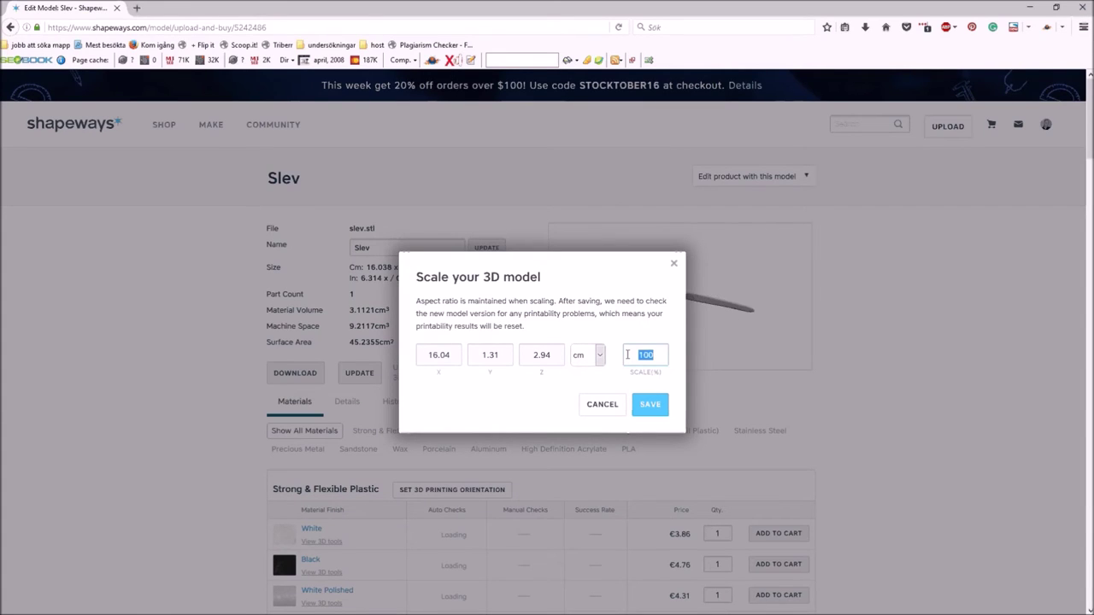
pyautogui.write('90')
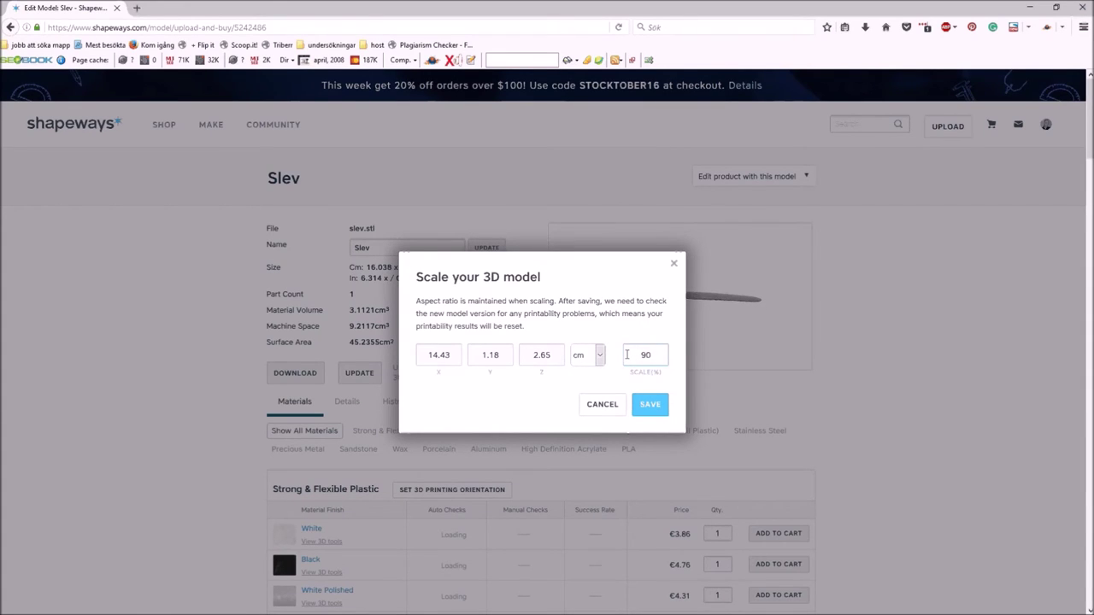
pyautogui.click(650, 407)
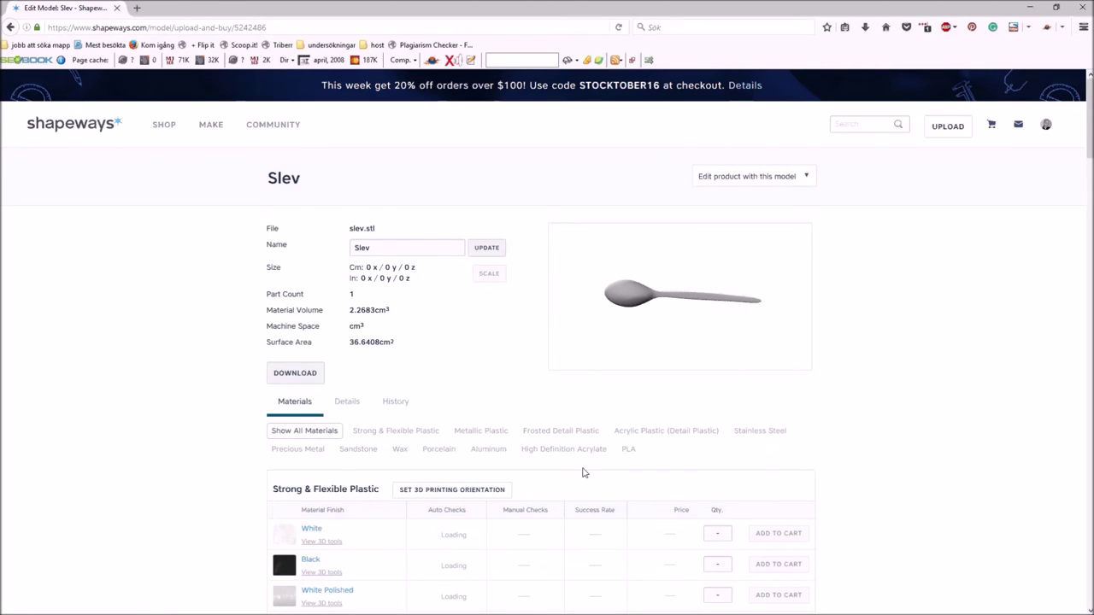
# Step: Check the recalculated prices: White €3.31, Black €4.20, White Polished €3.75
pyautogui.scroll(-6, 583, 467)
pyautogui.scroll(-2, 646, 482)
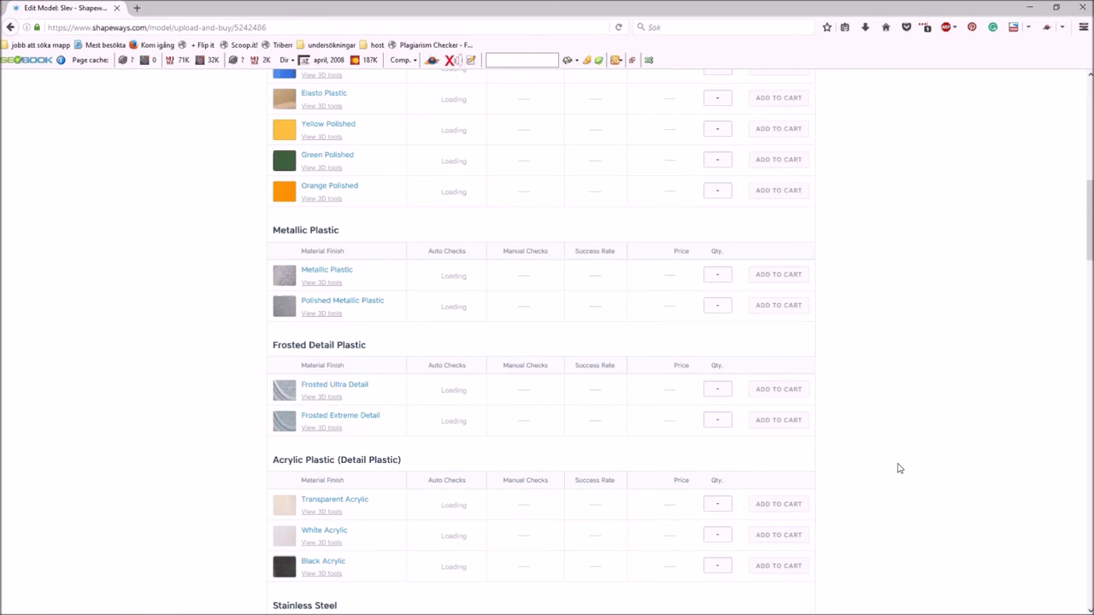
pyautogui.scroll(-2, 896, 464)
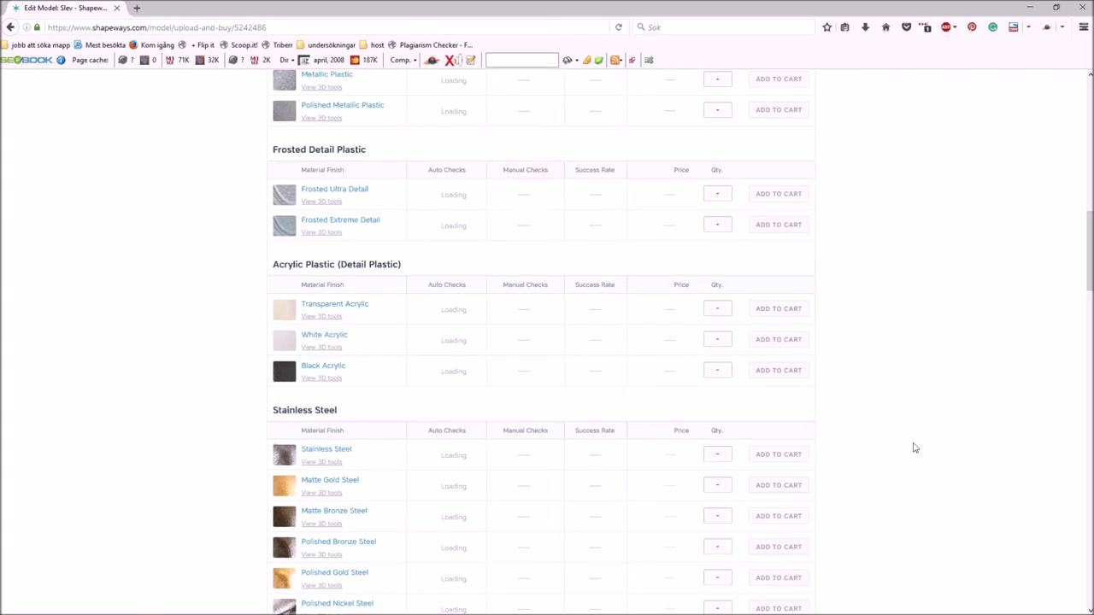
pyautogui.scroll(6, 913, 449)
pyautogui.scroll(3, 914, 448)
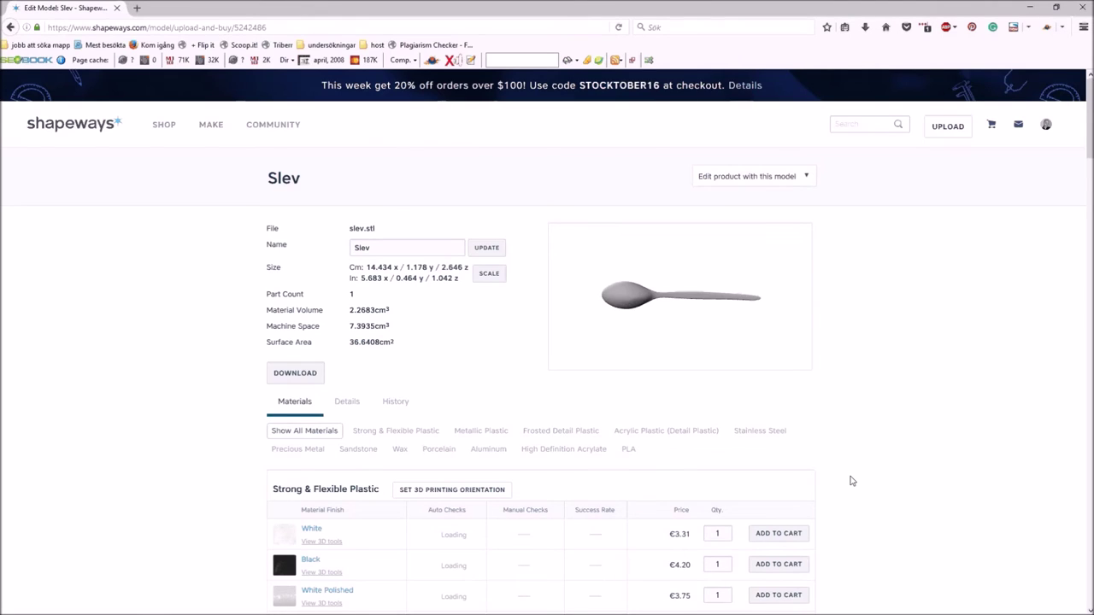
pyautogui.scroll(-3, 850, 478)
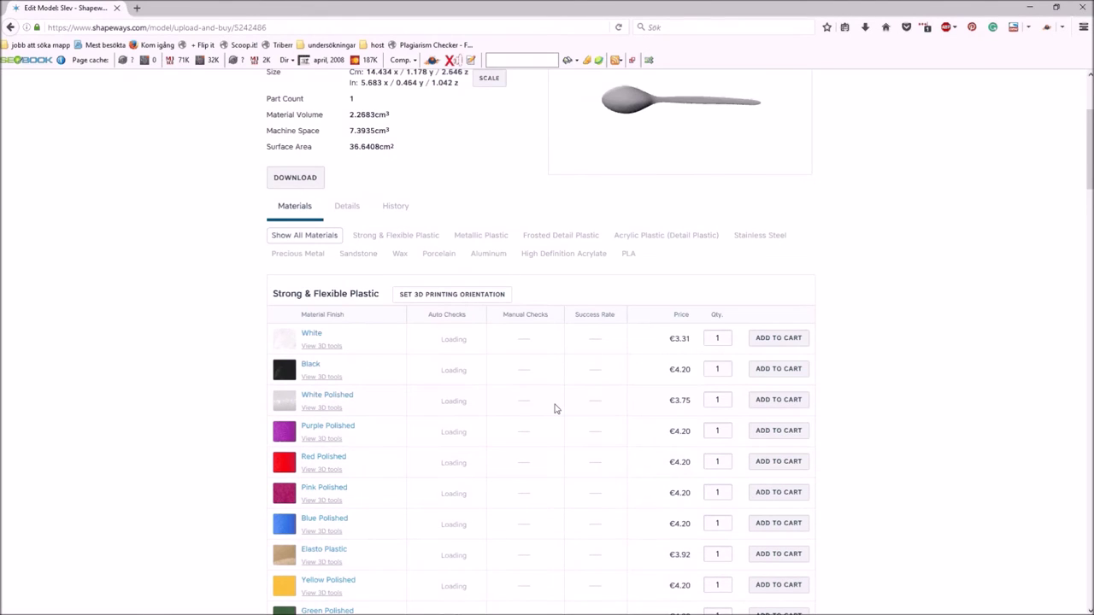
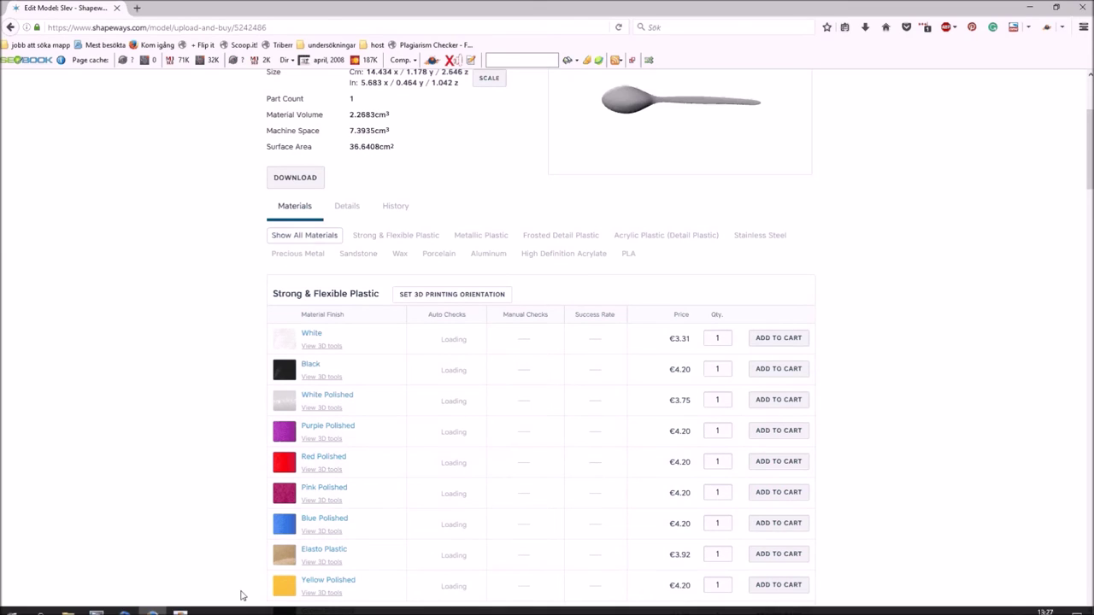
# Step: Leave the Shapeways Slev model page and return to the Fusion 360 spoon model
pyautogui.scroll(3, 516, 383)
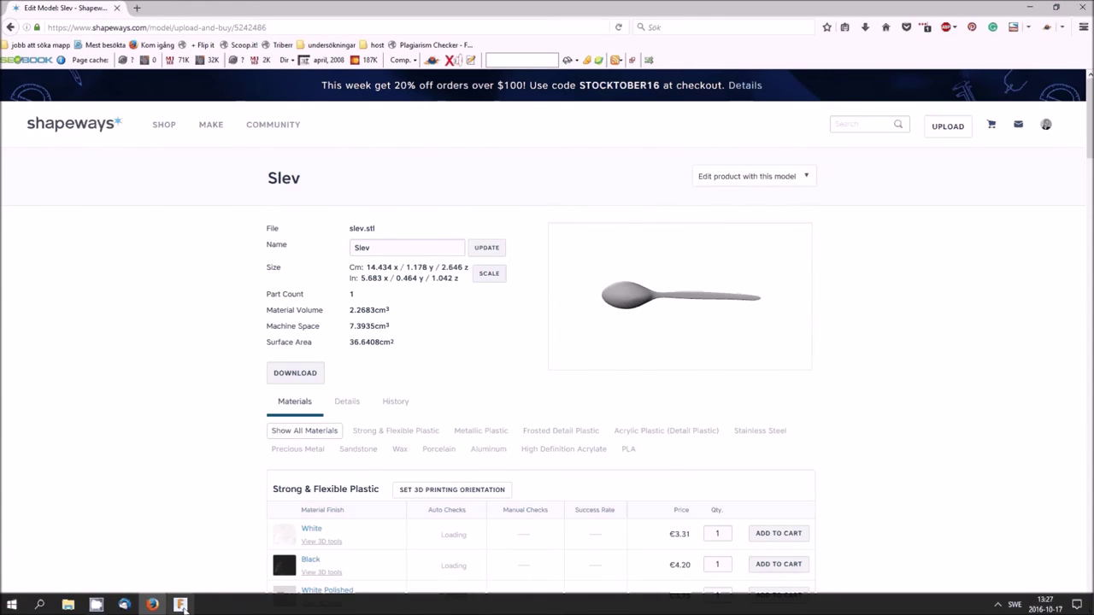
pyautogui.click(180, 604)
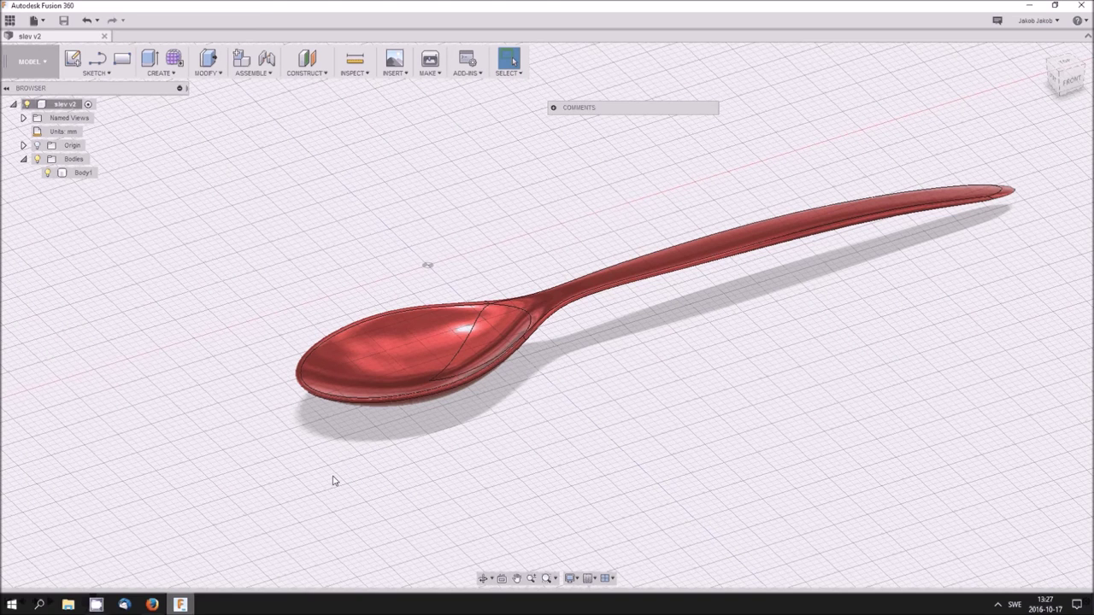
# Step: Glance at the MAKE options, view the spoon from a flatter, more distant angle, and show the workspace list
pyautogui.click(429, 75)
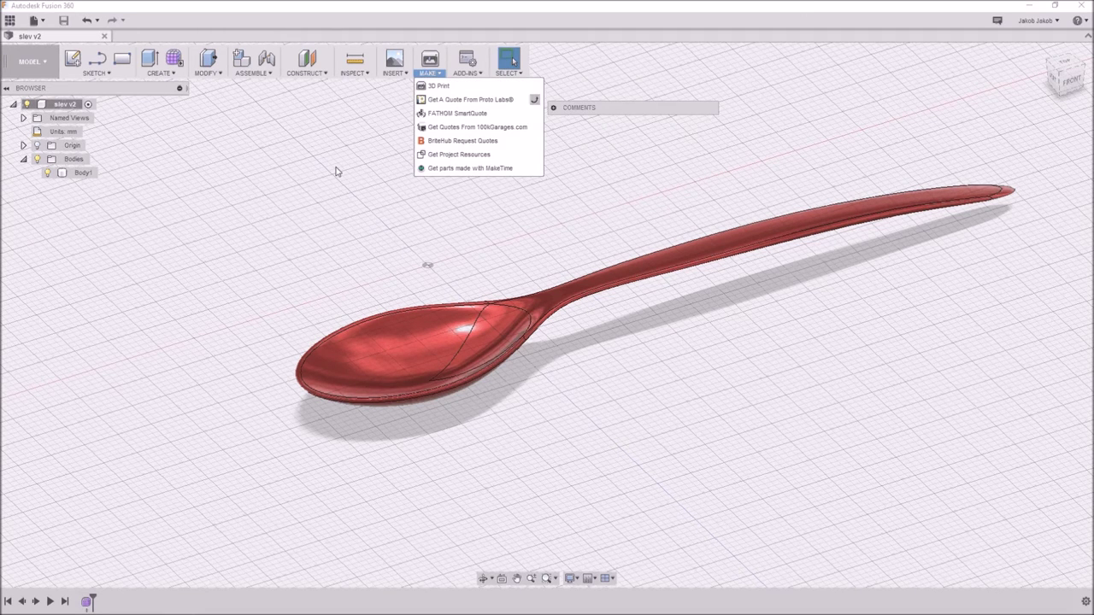
pyautogui.click(302, 224)
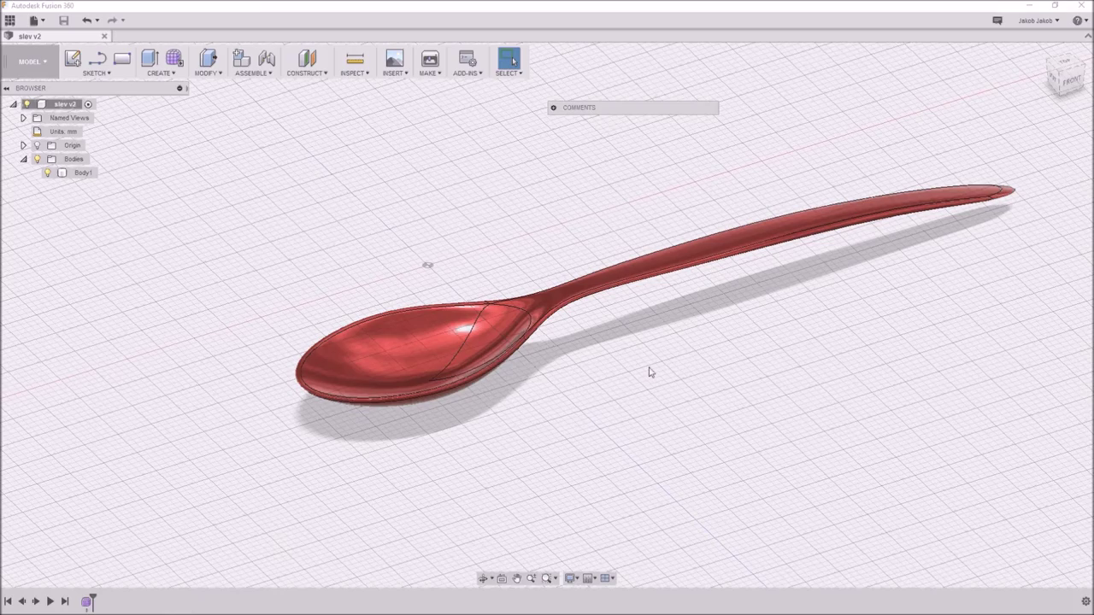
pyautogui.keyDown('shift'); pyautogui.moveTo(642, 376); pyautogui.dragTo(635, 335, button='middle'); pyautogui.keyUp('shift')
pyautogui.scroll(-3, 675, 354)
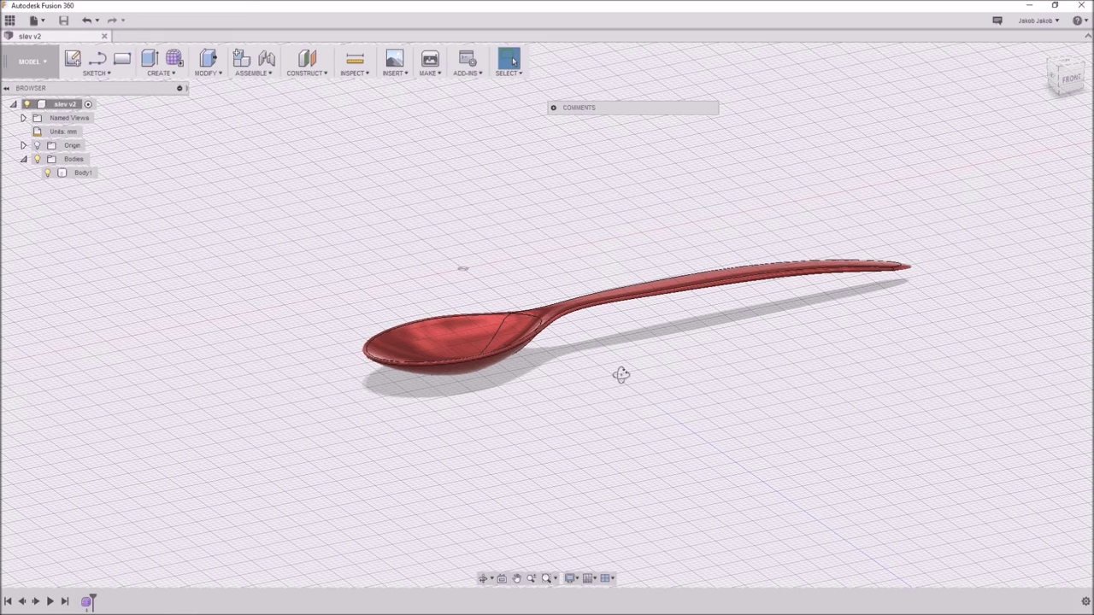
pyautogui.keyDown('shift'); pyautogui.moveTo(621, 374); pyautogui.dragTo(617, 372, button='middle'); pyautogui.keyUp('shift')
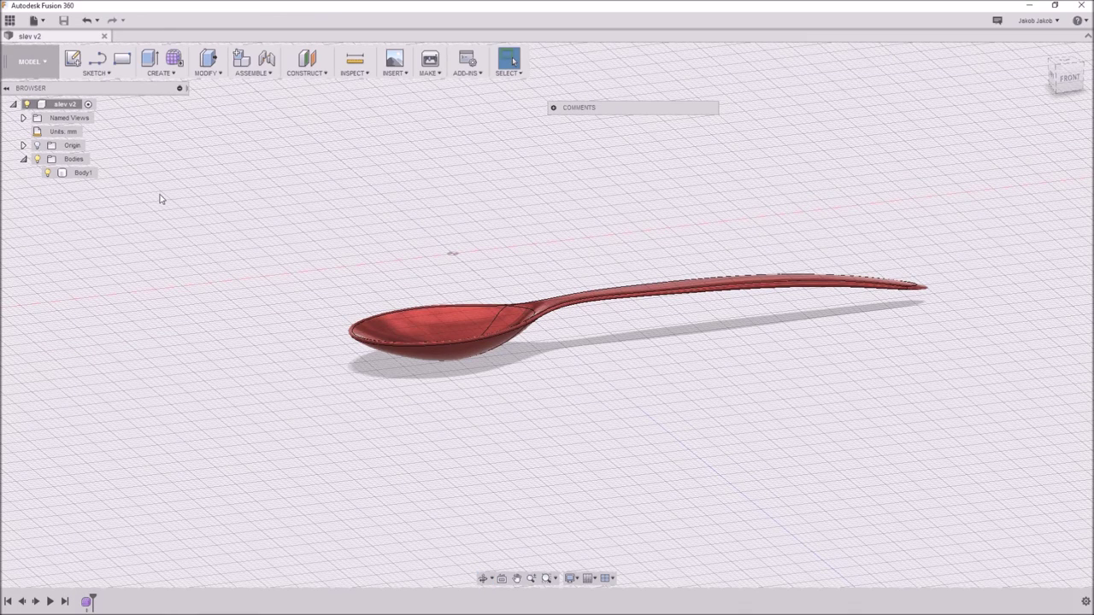
pyautogui.click(28, 62)
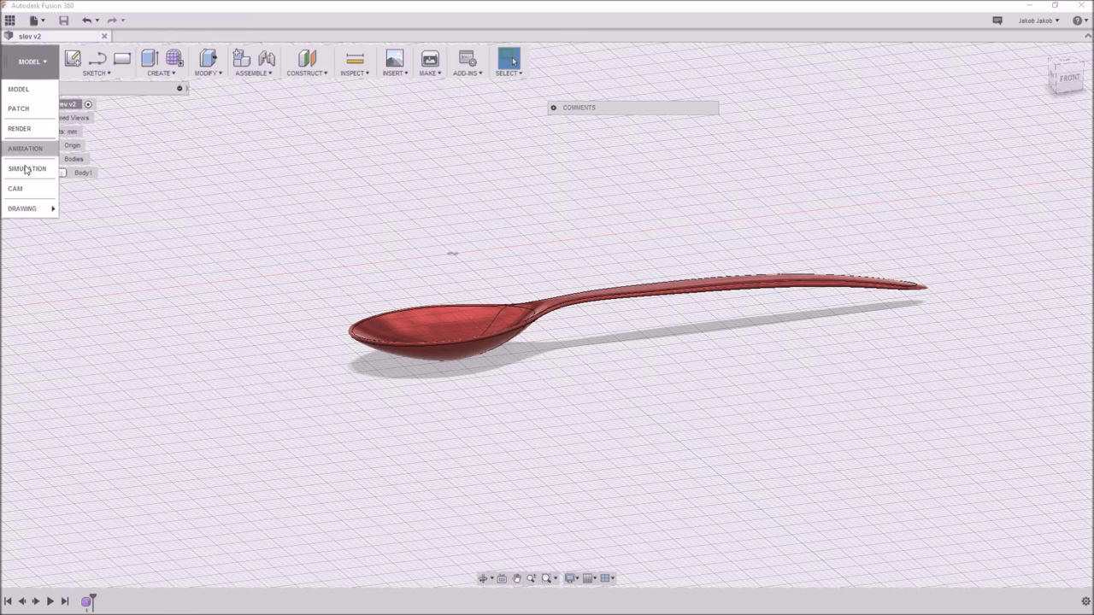
# Step: Create a new drawing from the spoon design on an A4 (210mm x 297mm) sheet
pyautogui.moveTo(26, 213)
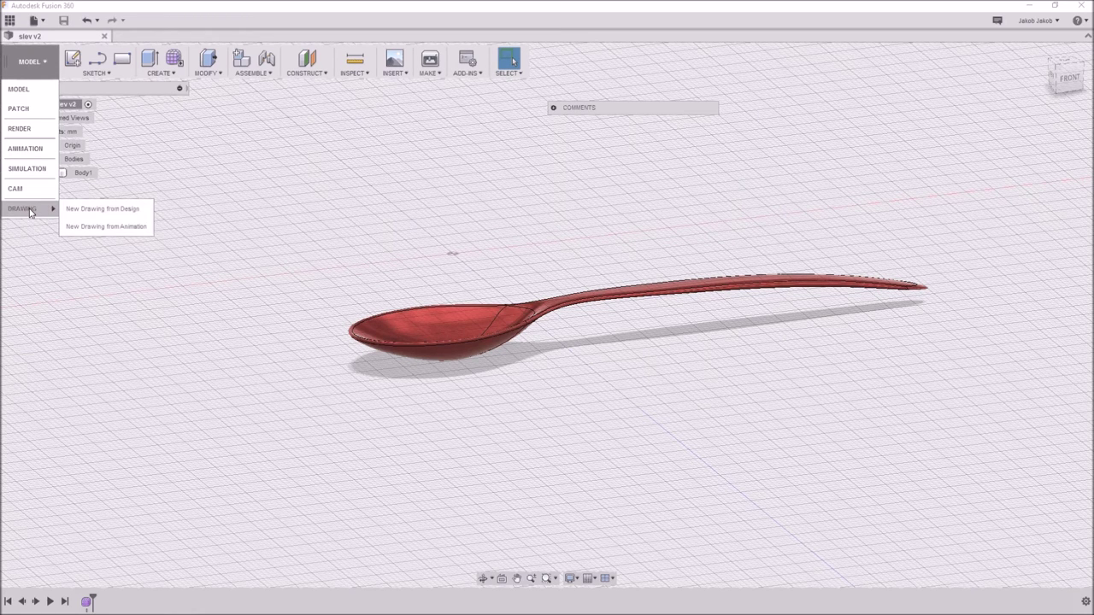
pyautogui.click(92, 210)
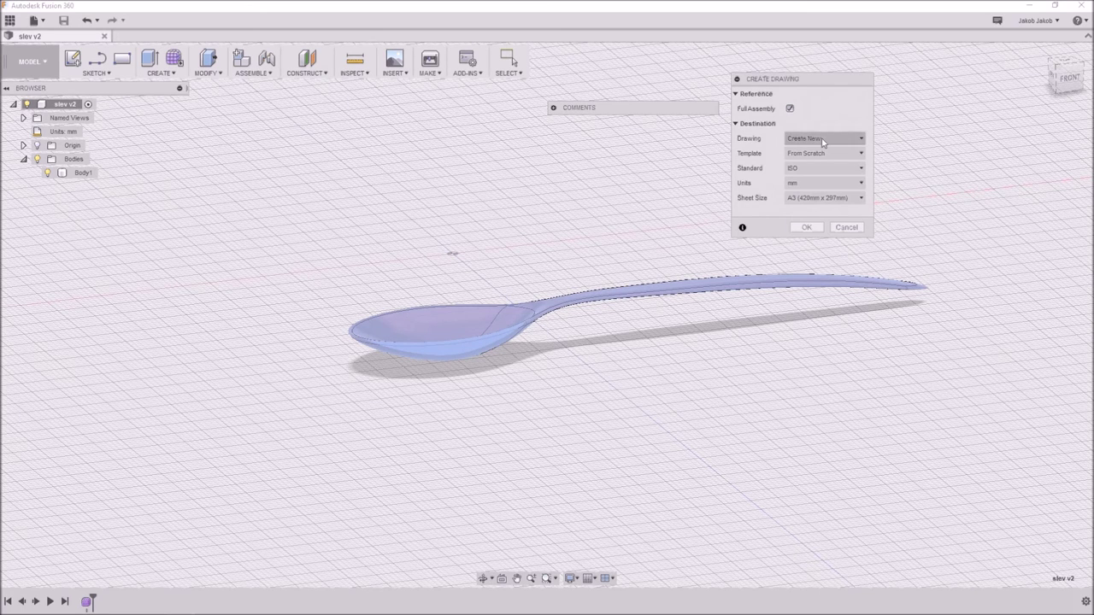
pyautogui.click(833, 197)
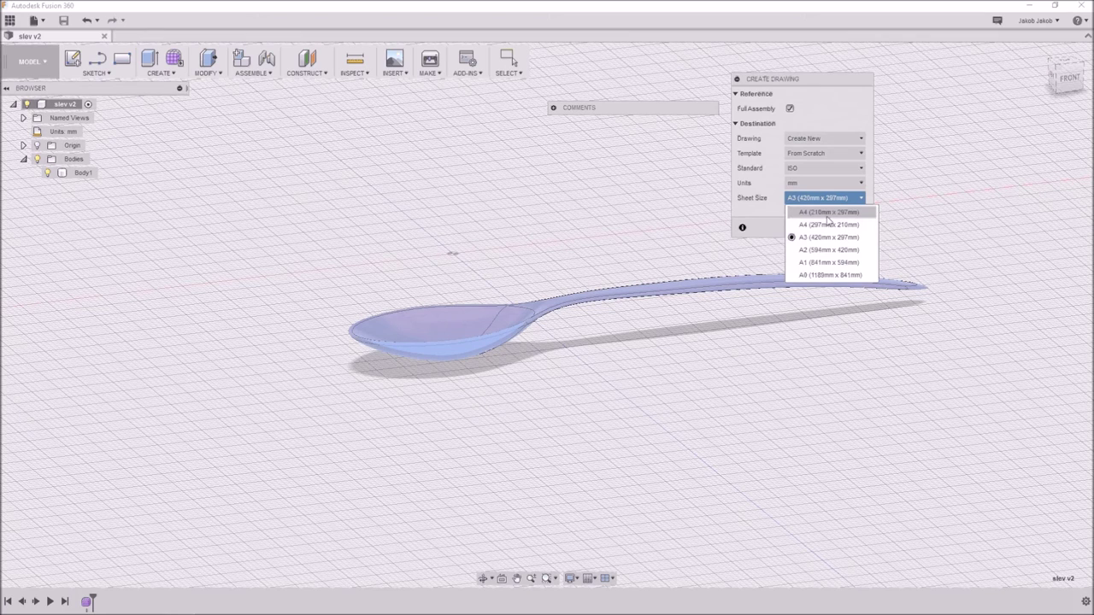
pyautogui.click(826, 217)
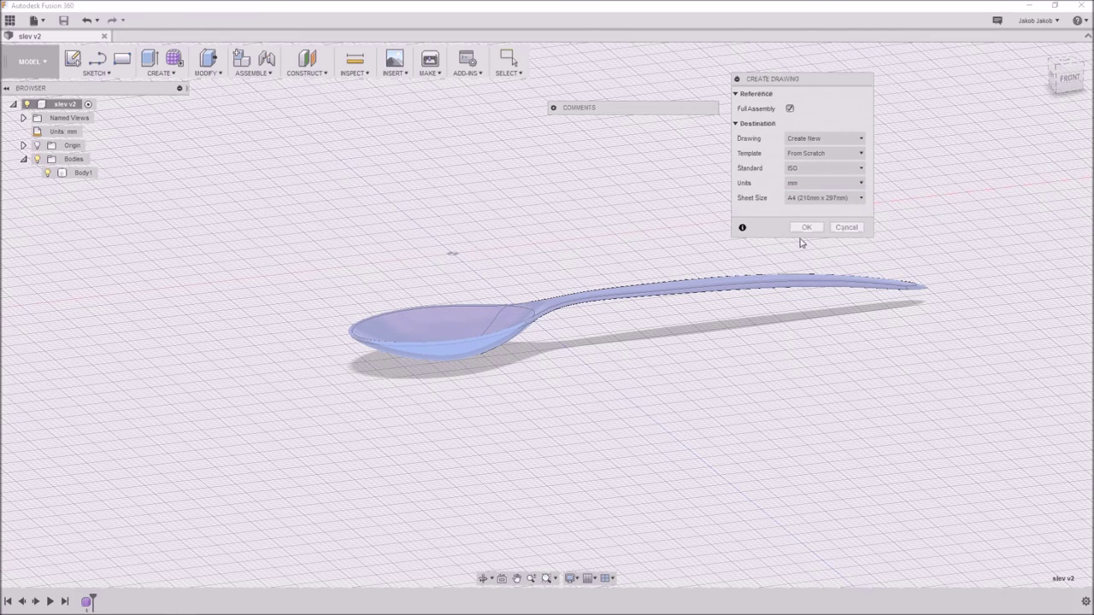
pyautogui.click(806, 227)
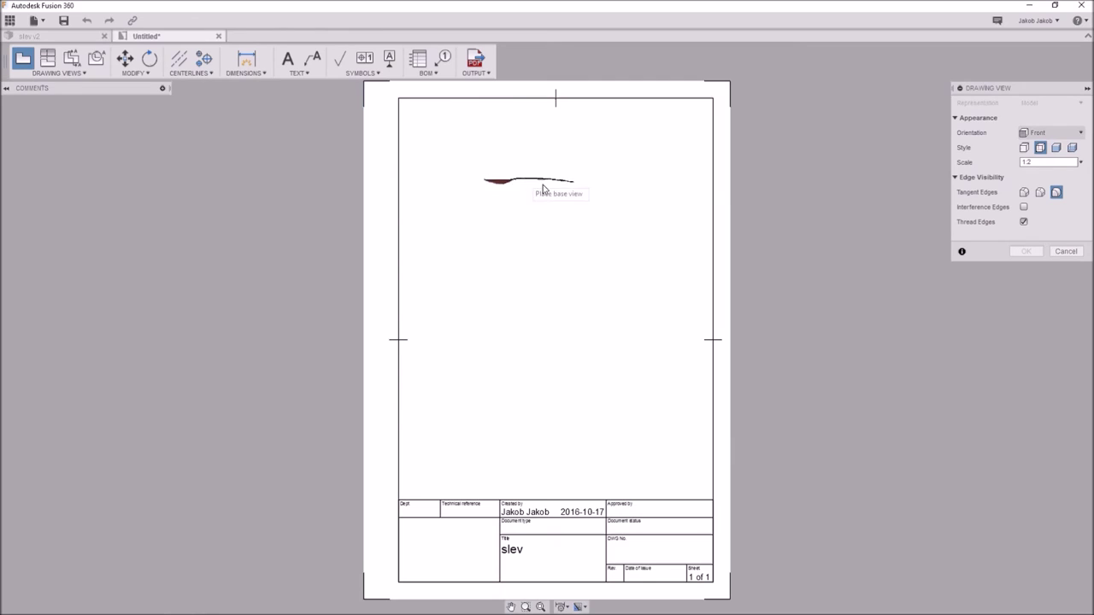
# Step: Place the spoon's front base view at 1:1 scale near the top of the sheet
pyautogui.moveTo(1050, 90); pyautogui.dragTo(945, 101)
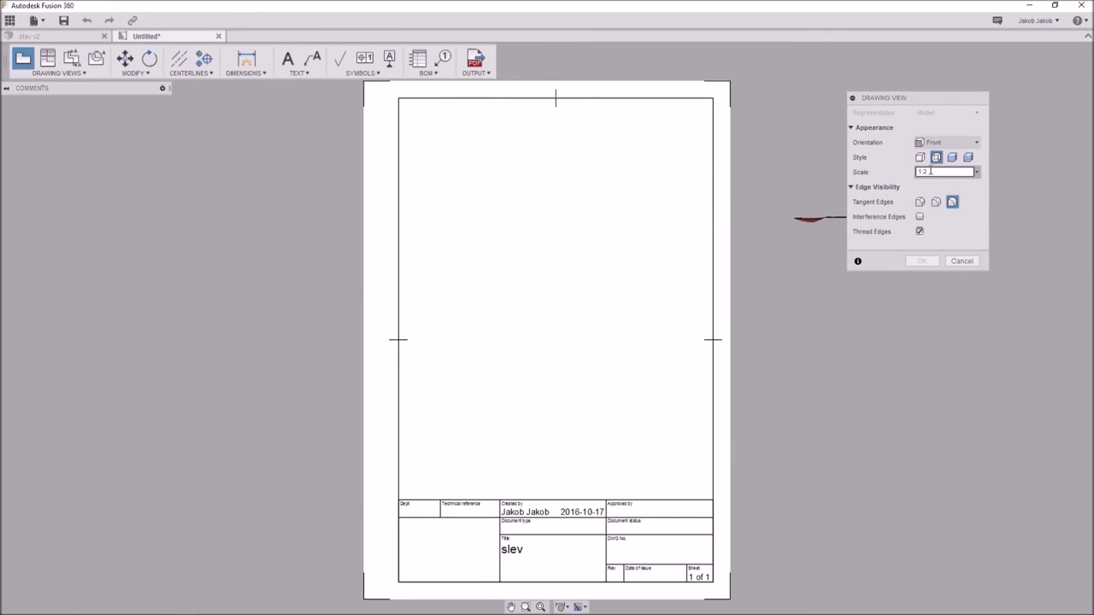
pyautogui.moveTo(936, 172); pyautogui.dragTo(905, 171)
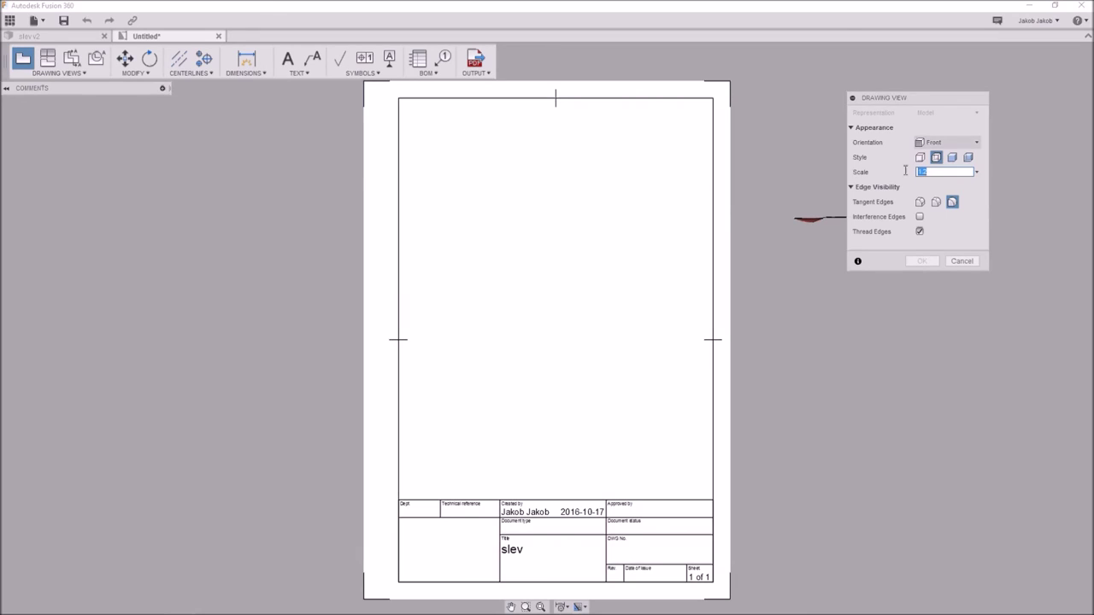
pyautogui.write('1')
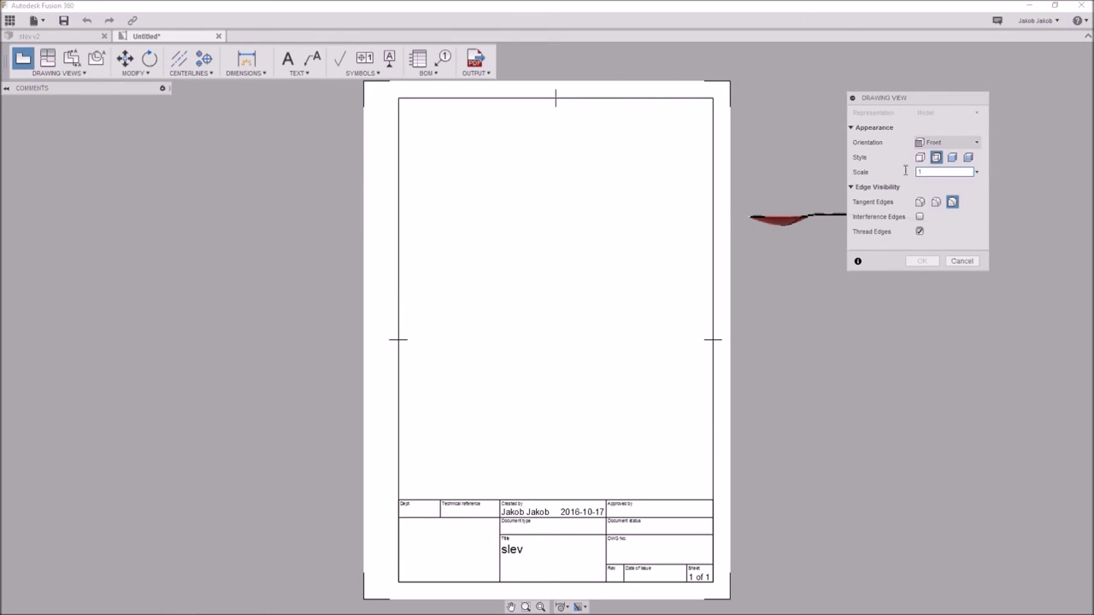
pyautogui.write(':1')
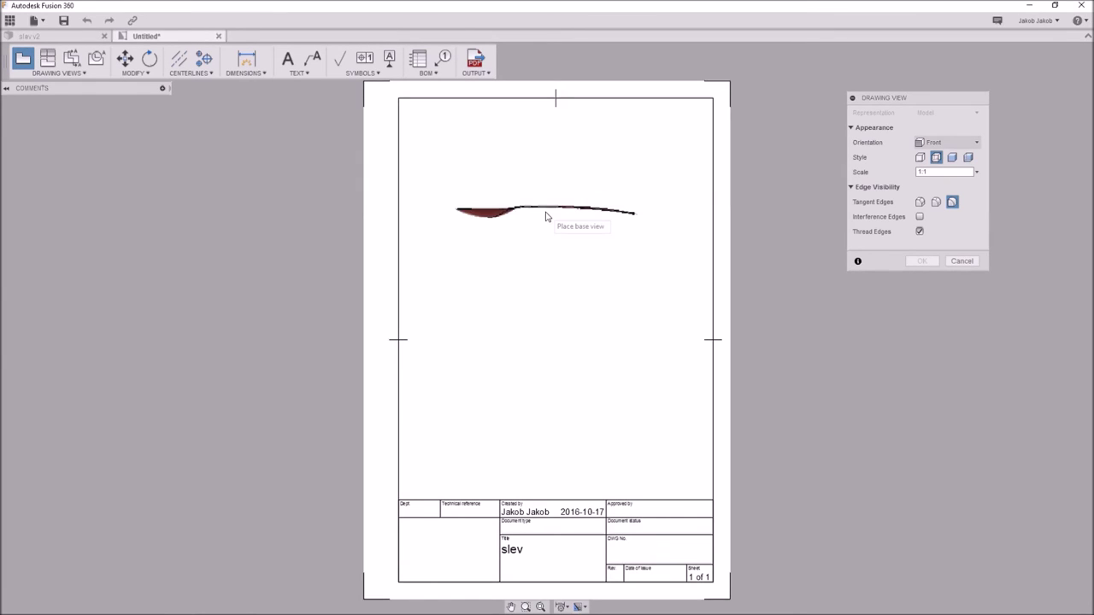
pyautogui.click(522, 182)
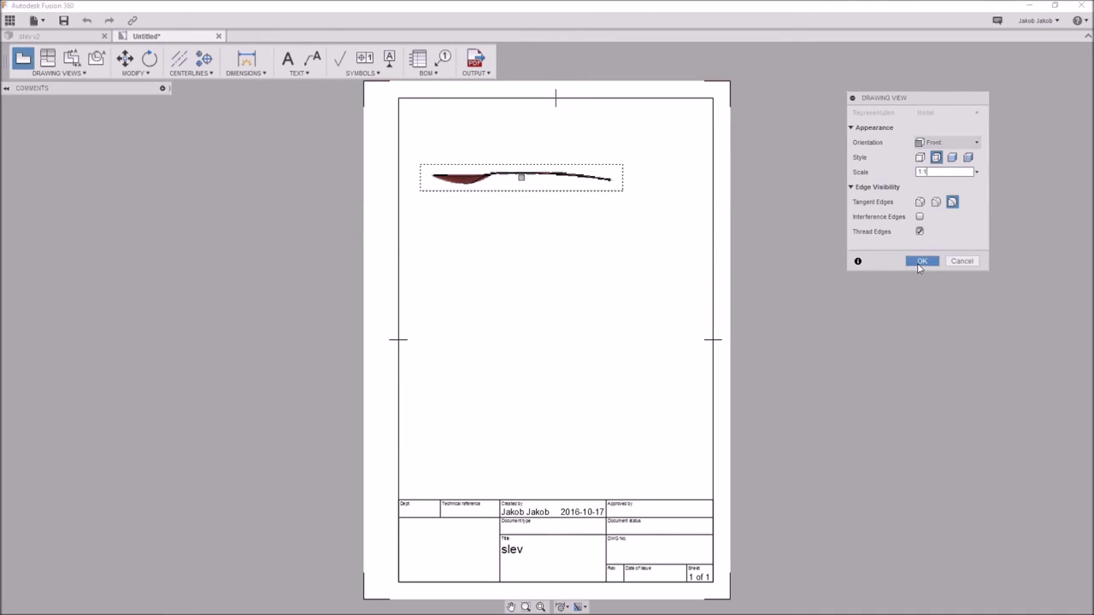
pyautogui.click(921, 260)
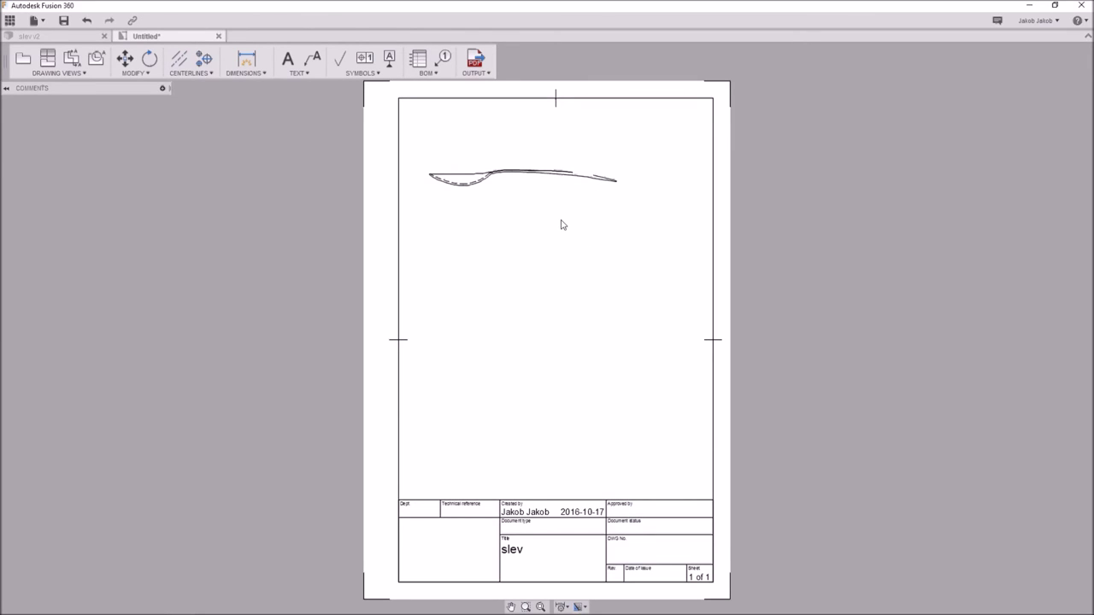
pyautogui.click(522, 184)
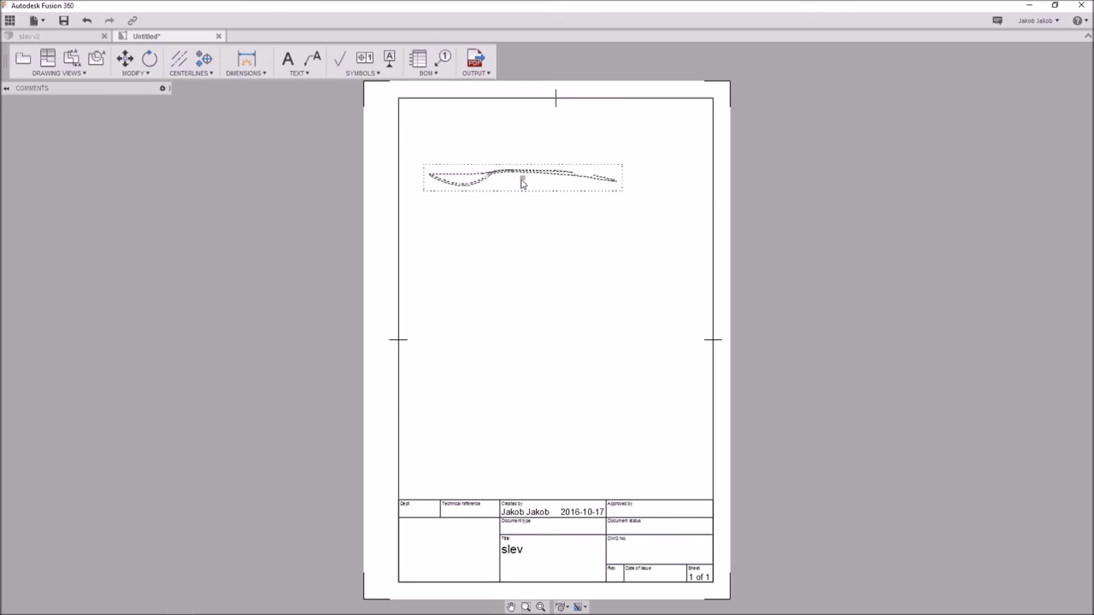
# Step: Project an end view and an isometric view from the spoon's front view
pyautogui.click(49, 64)
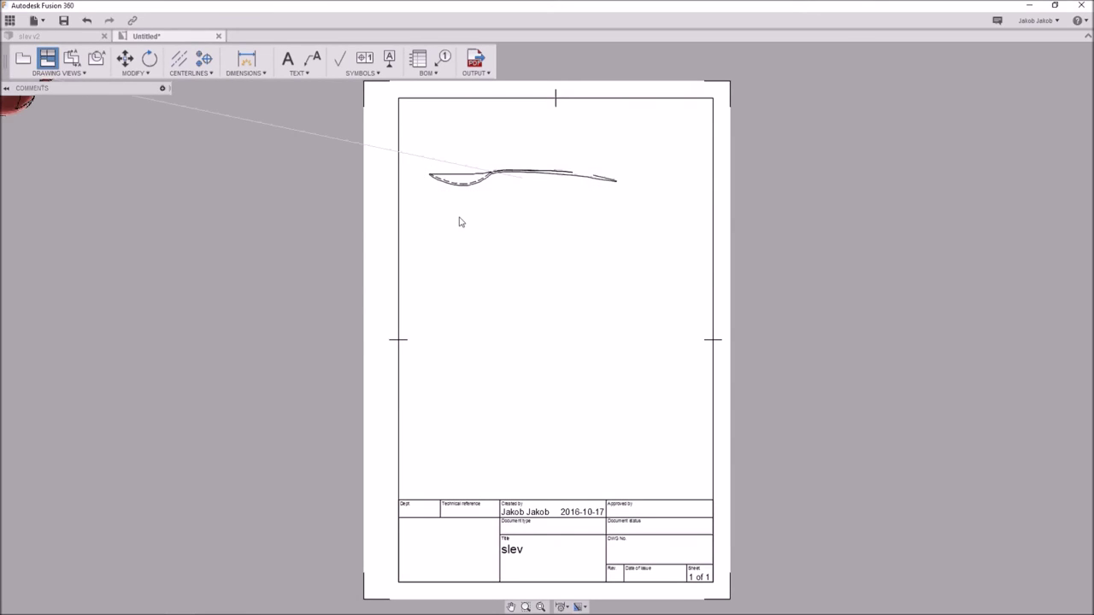
pyautogui.click(267, 178)
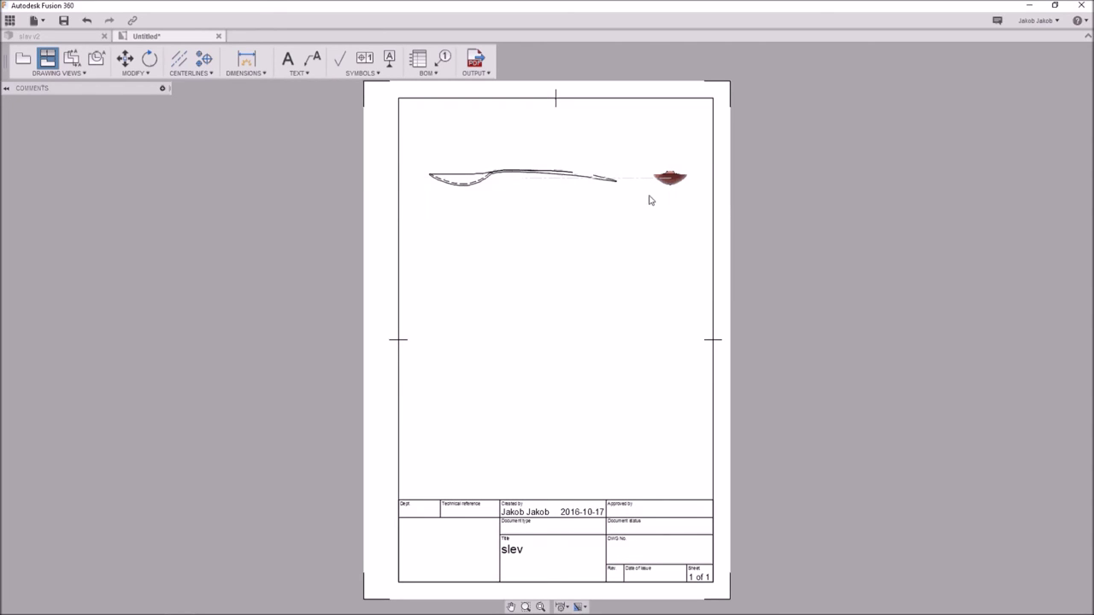
pyautogui.click(646, 198)
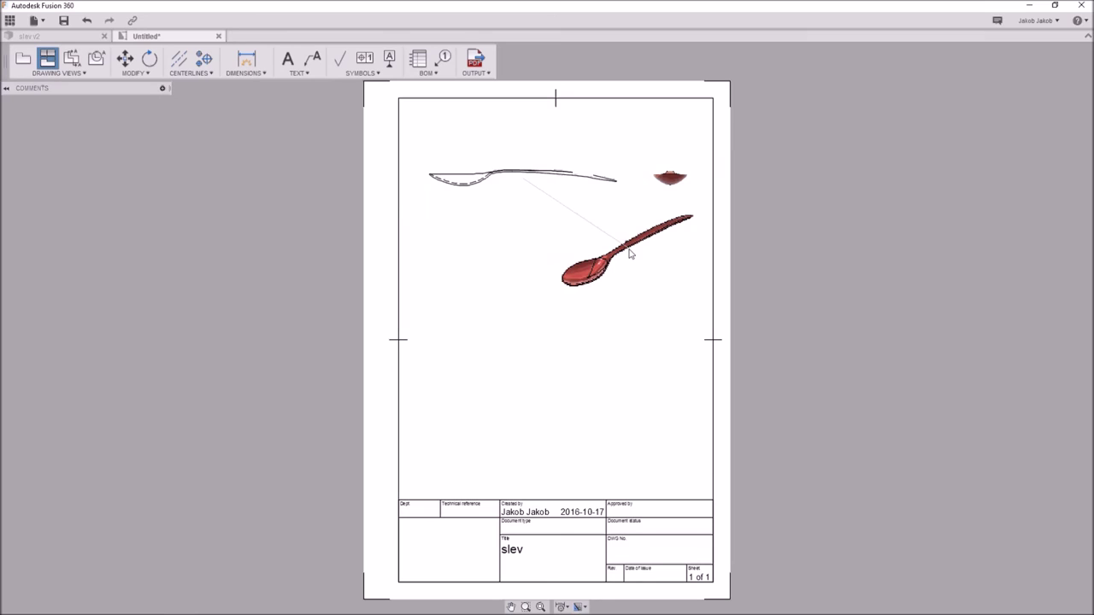
pyautogui.click(628, 248)
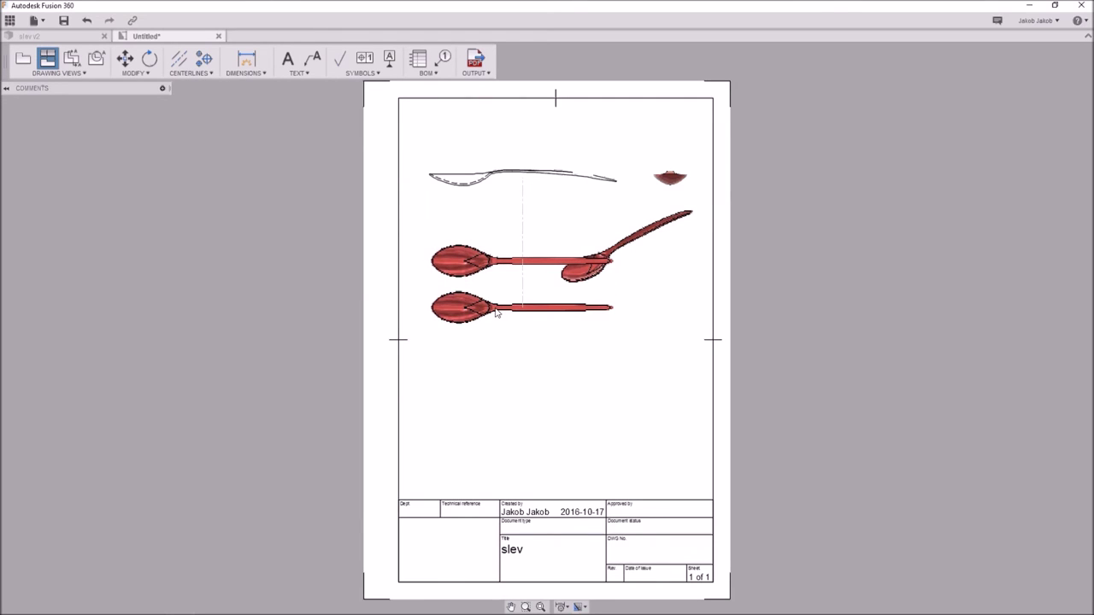
pyautogui.press('Return')
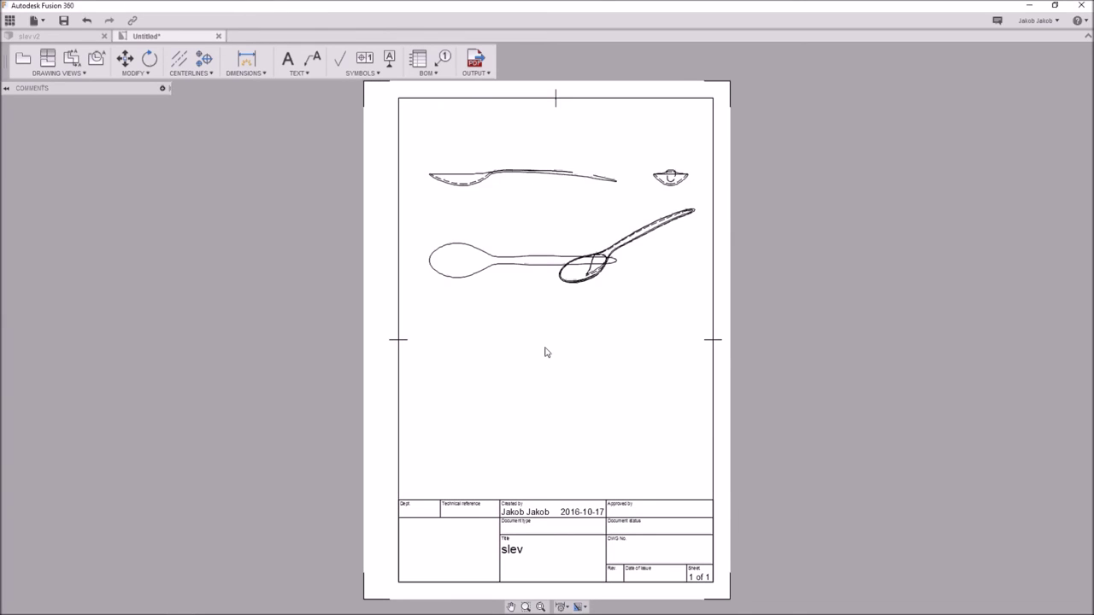
pyautogui.click(579, 607)
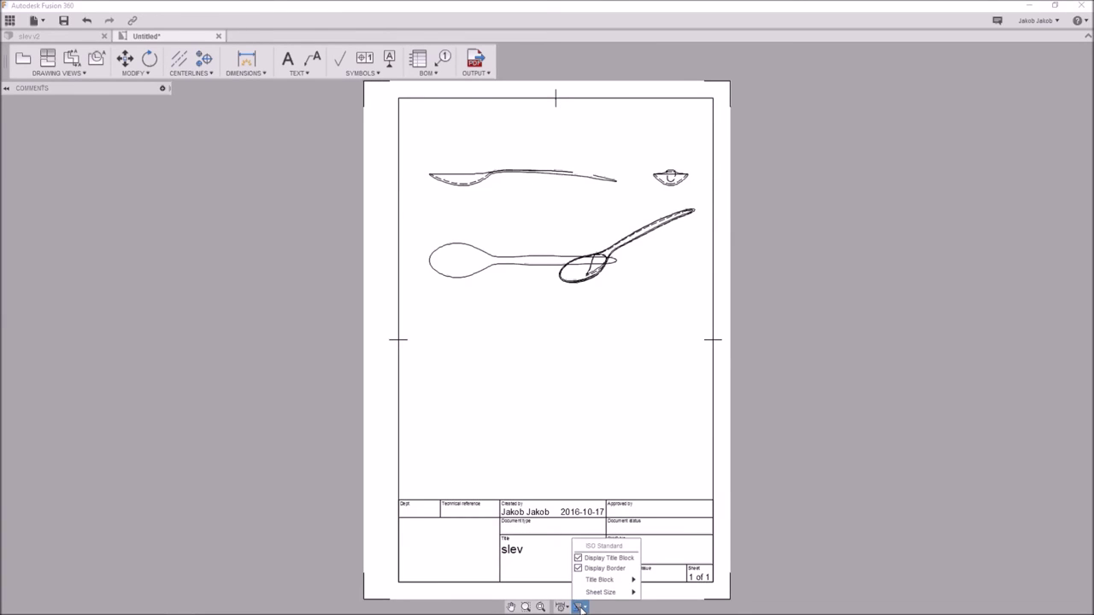
# Step: Switch the sheet to landscape A4 (297mm x 210mm) and select all the drawing views
pyautogui.moveTo(620, 597)
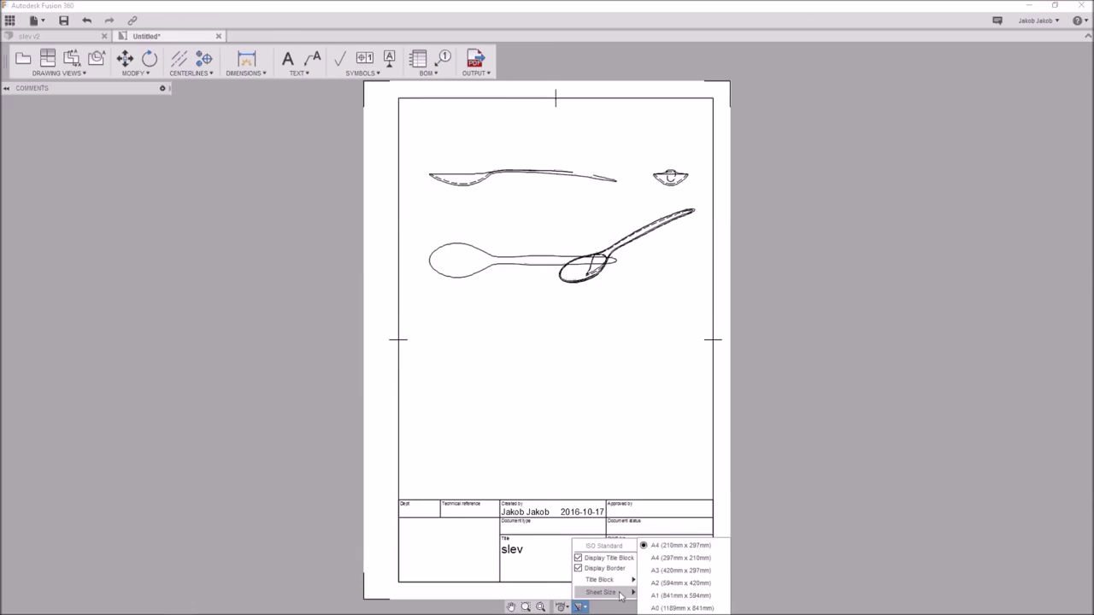
pyautogui.click(690, 561)
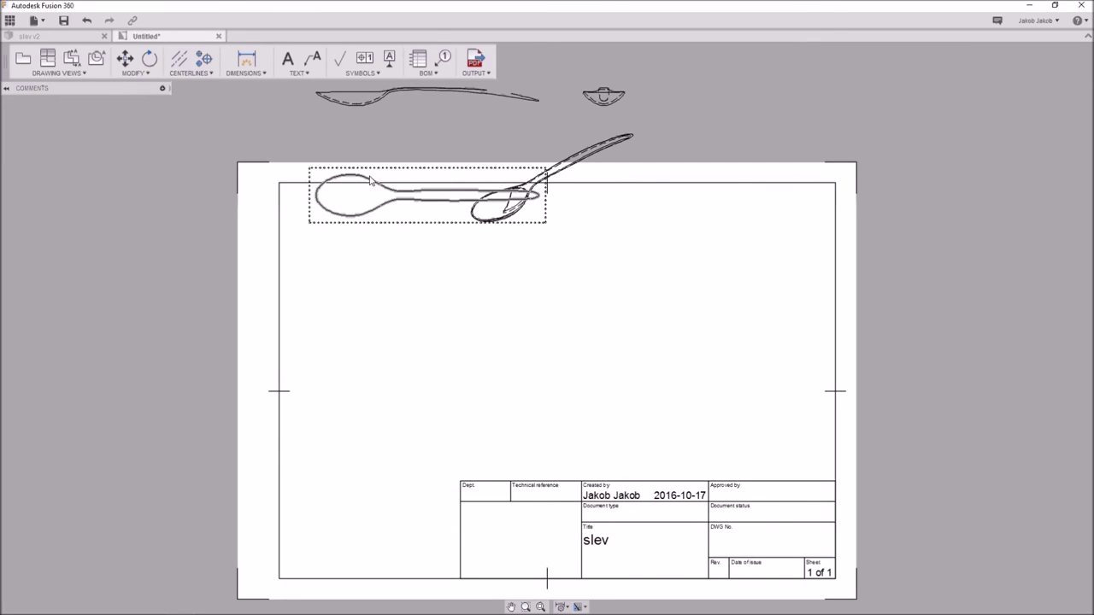
pyautogui.moveTo(717, 306); pyautogui.dragTo(428, 163)
pyautogui.moveTo(289, 92); pyautogui.dragTo(720, 277)
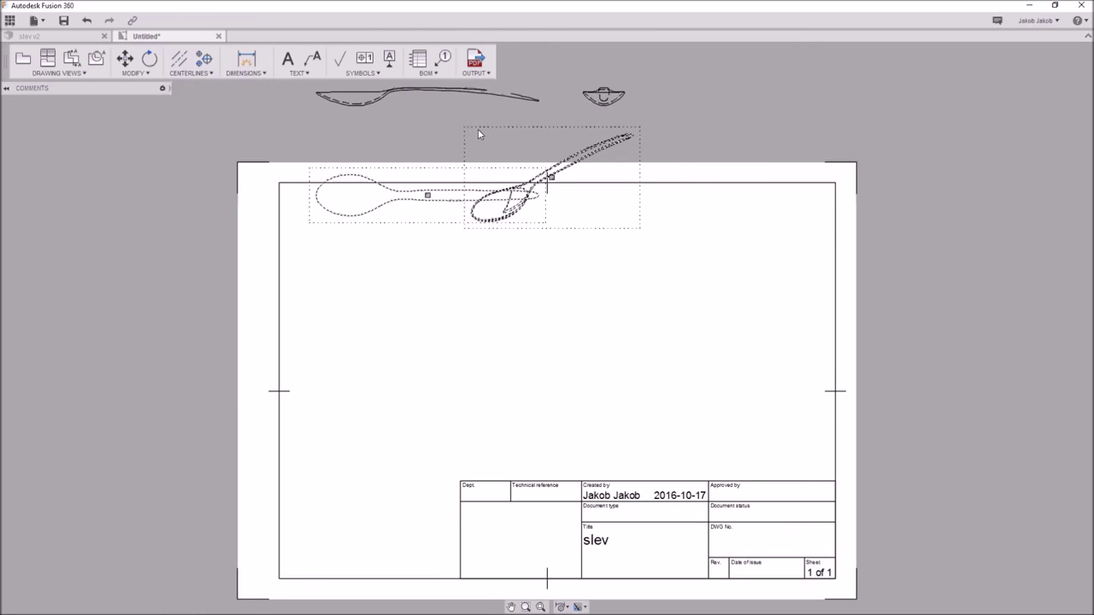
# Step: Arrange the views: angled view lower right, plan view lower left, side view upper left, end view upper right
pyautogui.click(568, 182)
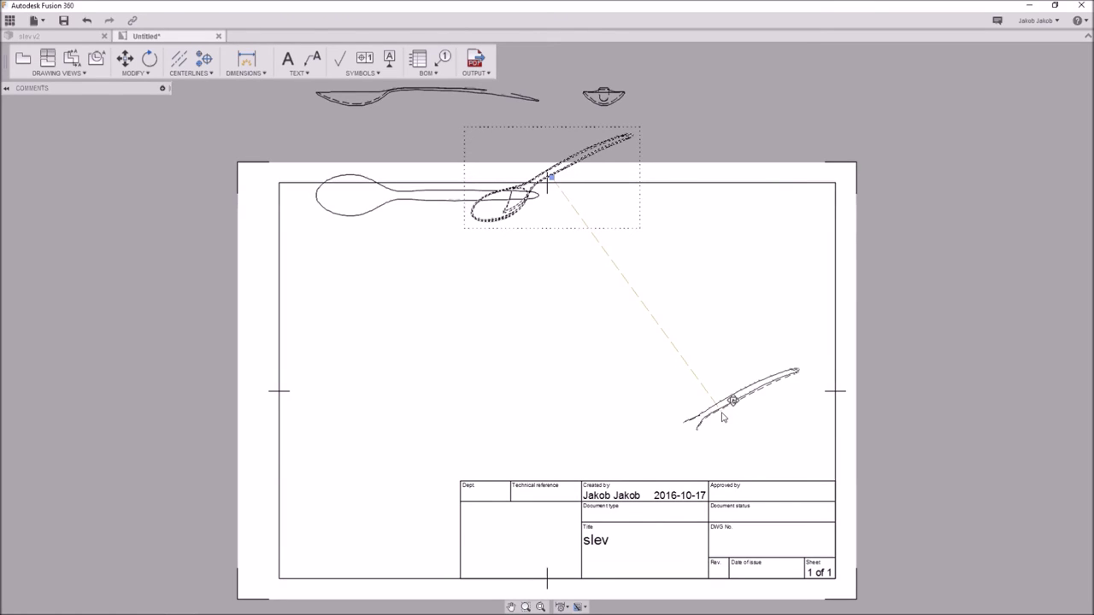
pyautogui.click(720, 416)
pyautogui.click(426, 196)
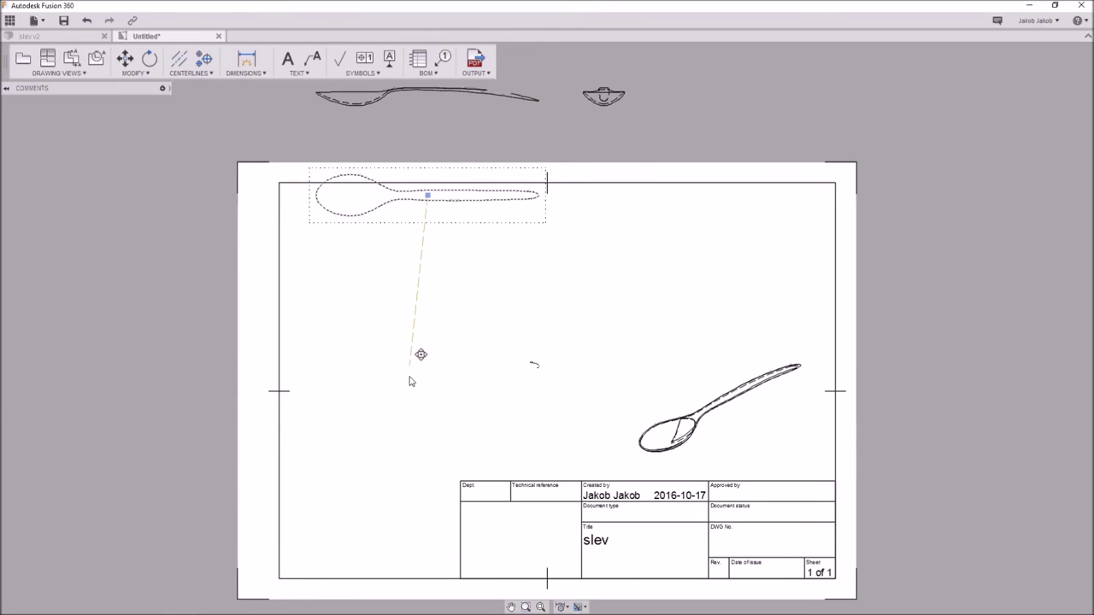
pyautogui.click(417, 421)
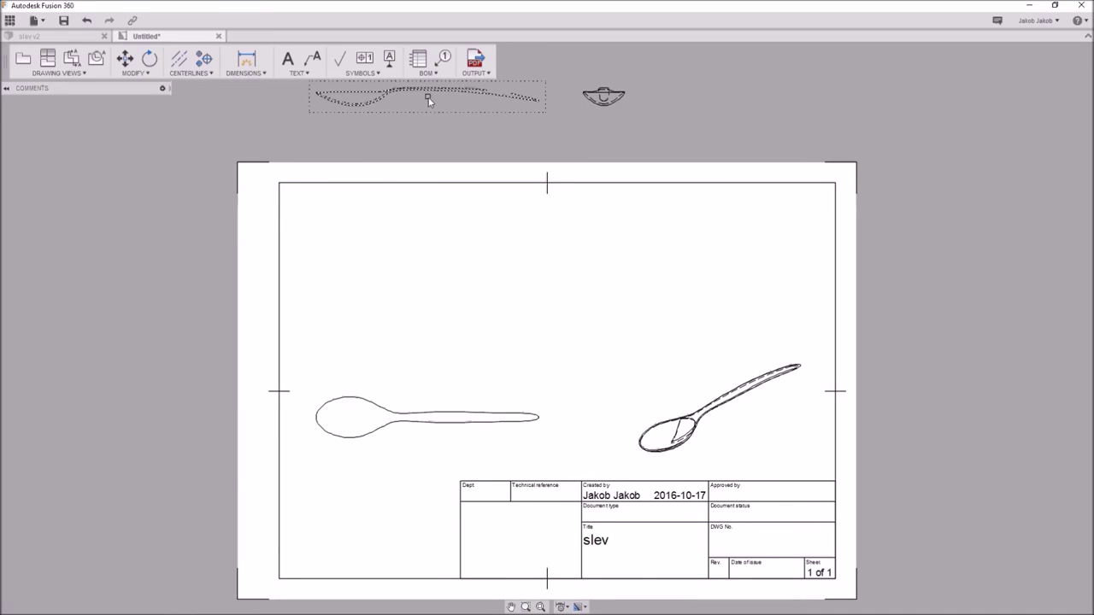
pyautogui.moveTo(430, 97); pyautogui.dragTo(460, 254)
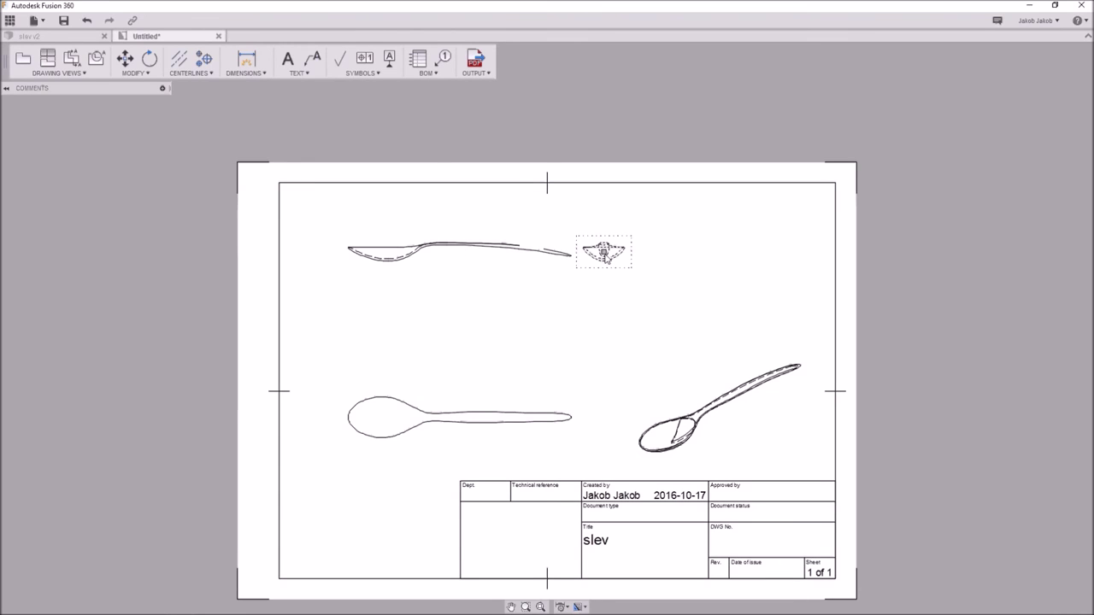
pyautogui.click(604, 253)
pyautogui.click(725, 256)
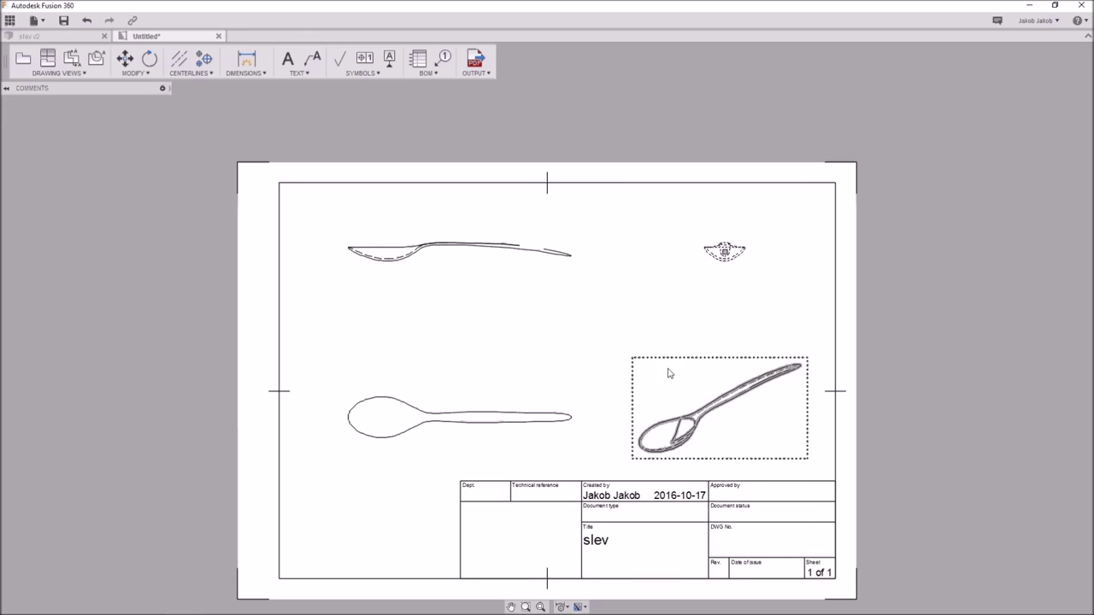
pyautogui.click(531, 255)
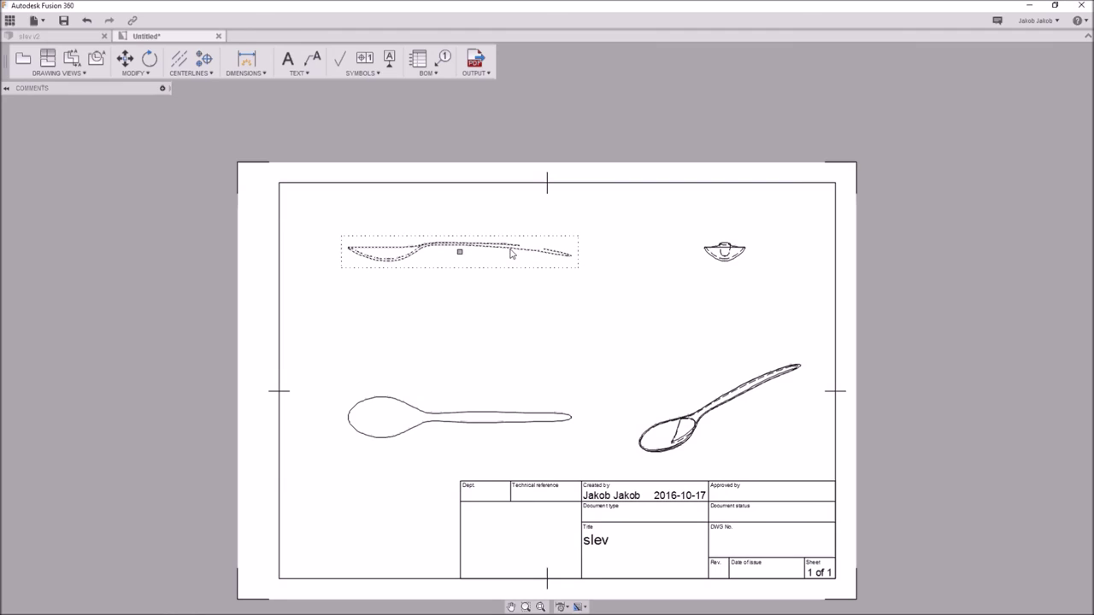
pyautogui.doubleClick(481, 255)
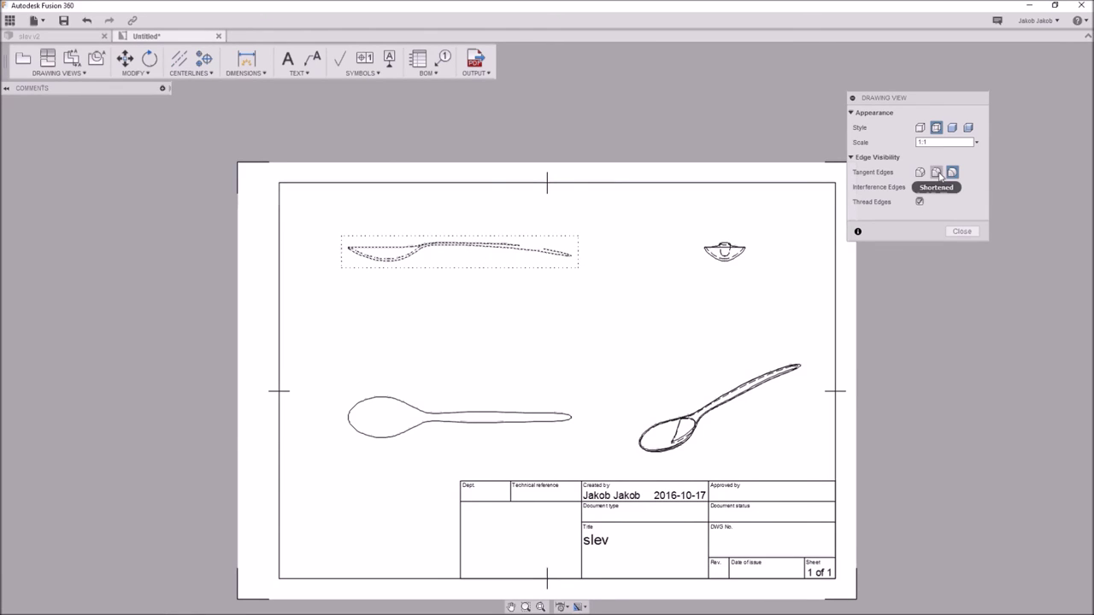
# Step: Set the side view's style to Visible Edges and toggle the thread edges option
pyautogui.click(971, 128)
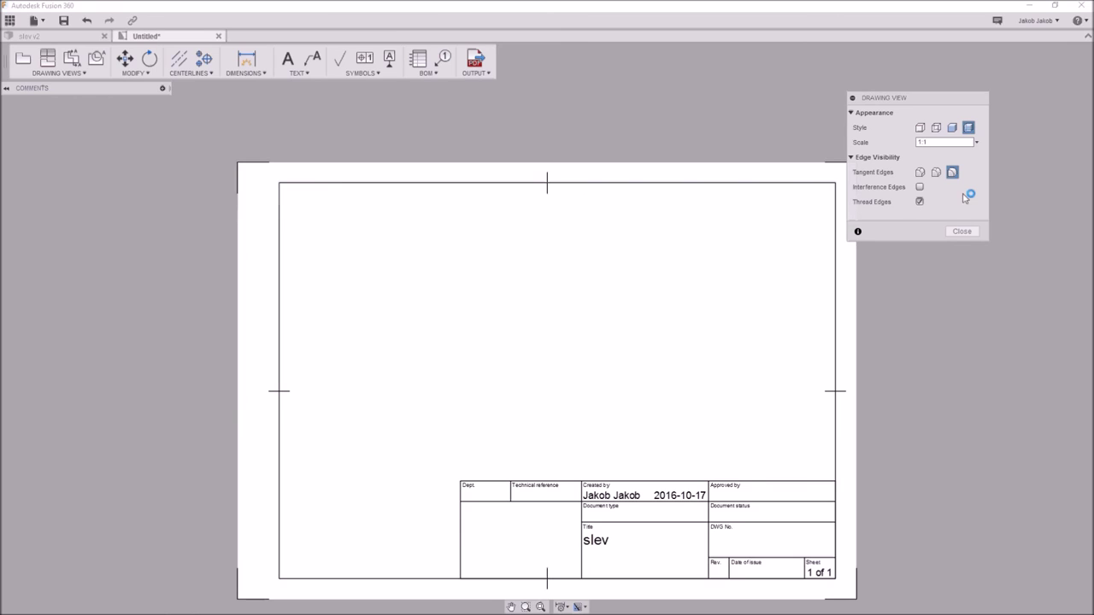
pyautogui.click(935, 127)
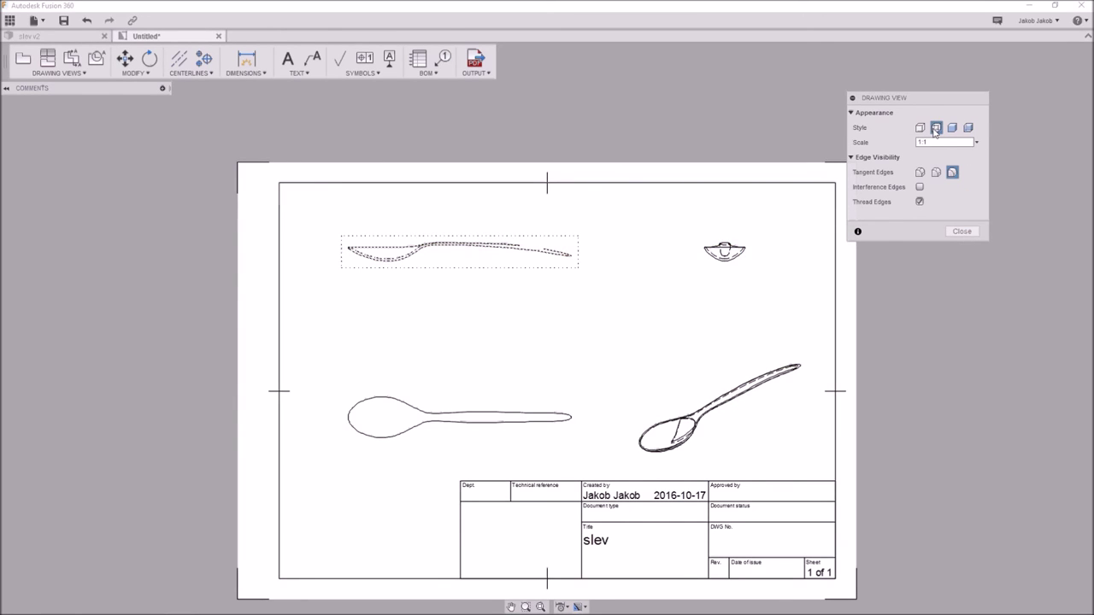
pyautogui.click(921, 128)
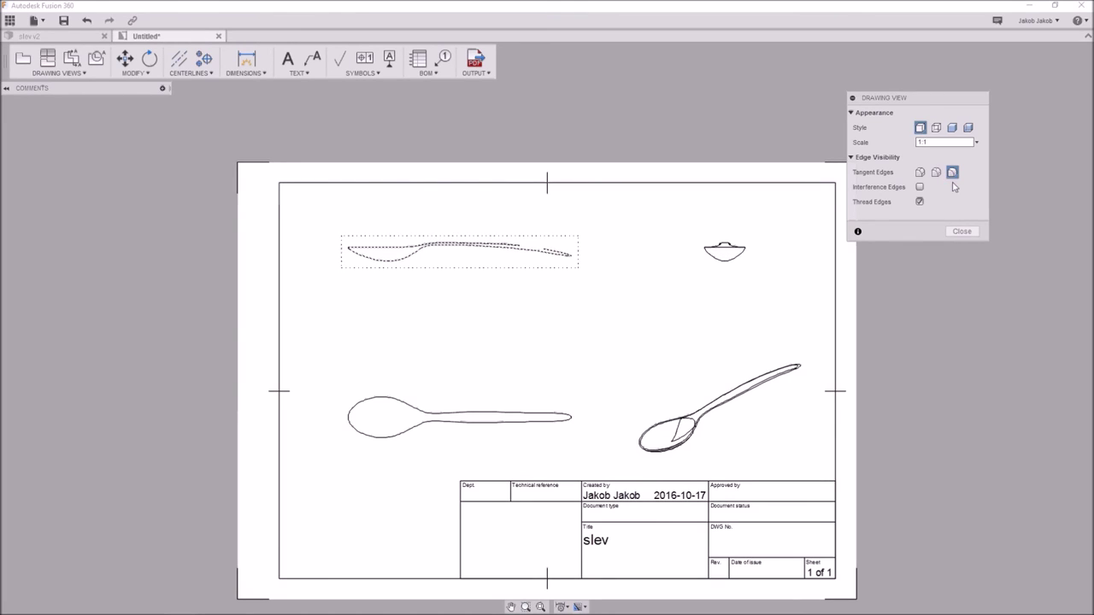
pyautogui.click(920, 188)
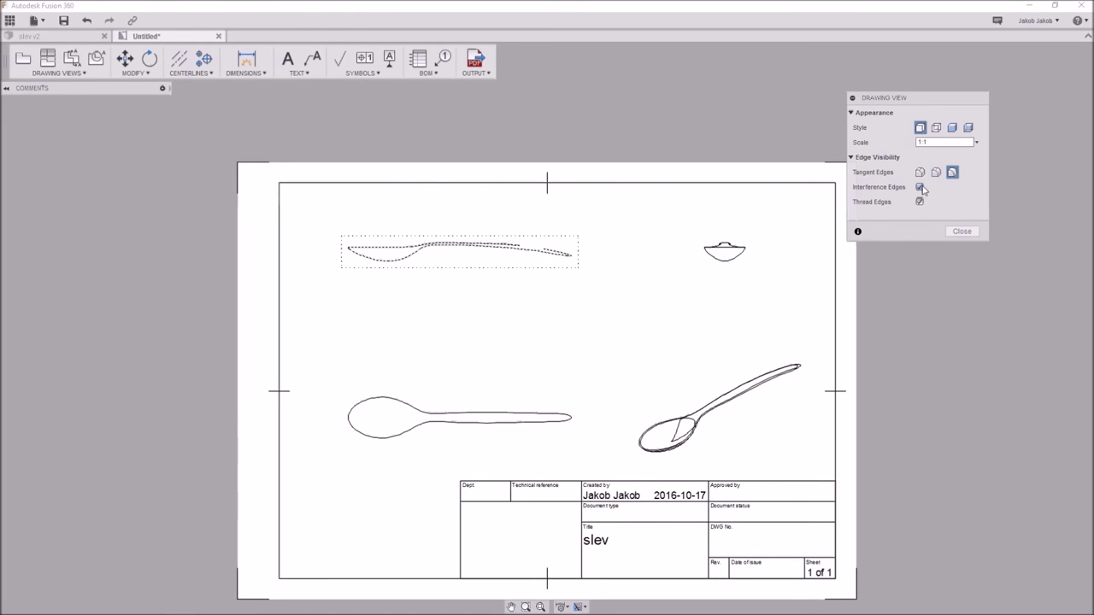
pyautogui.click(921, 188)
pyautogui.click(919, 201)
pyautogui.click(962, 232)
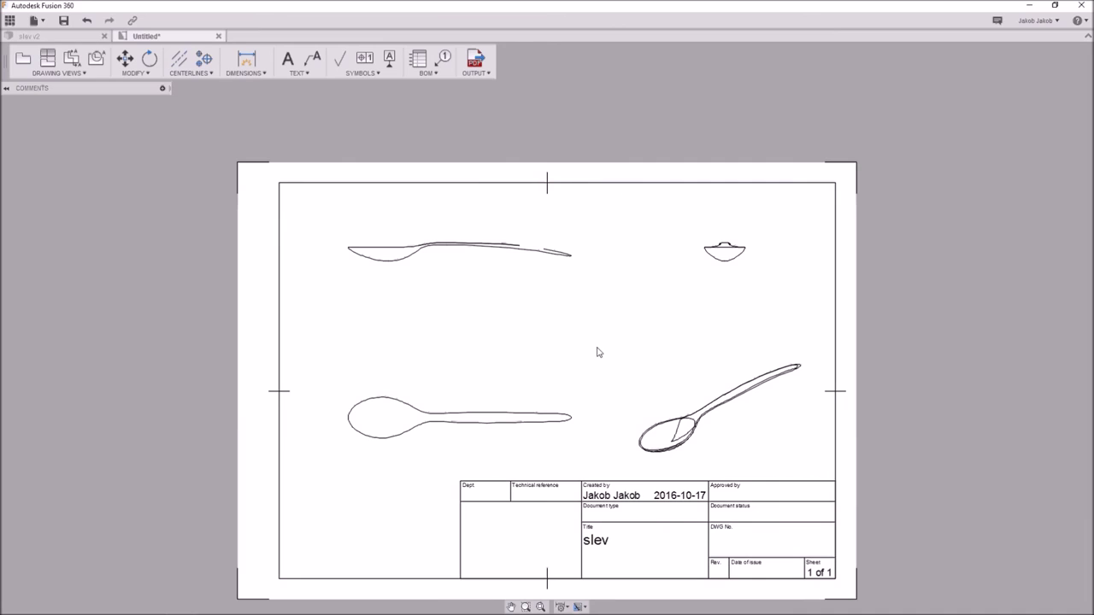
# Step: Confirm the side view's scale stays at 1:1
pyautogui.click(523, 253)
pyautogui.doubleClick(520, 254)
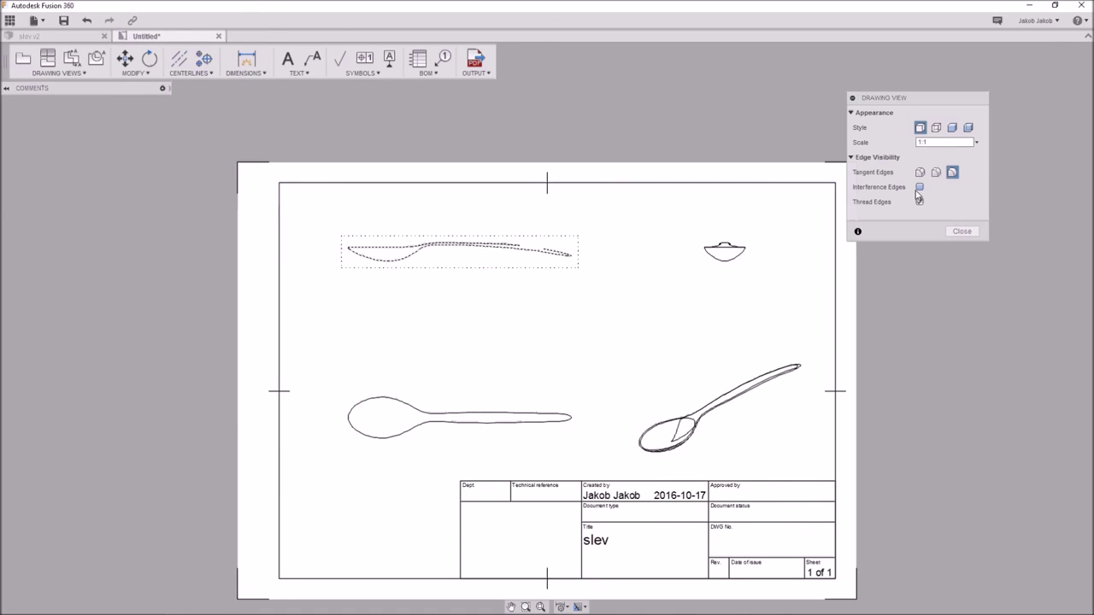
pyautogui.click(940, 142)
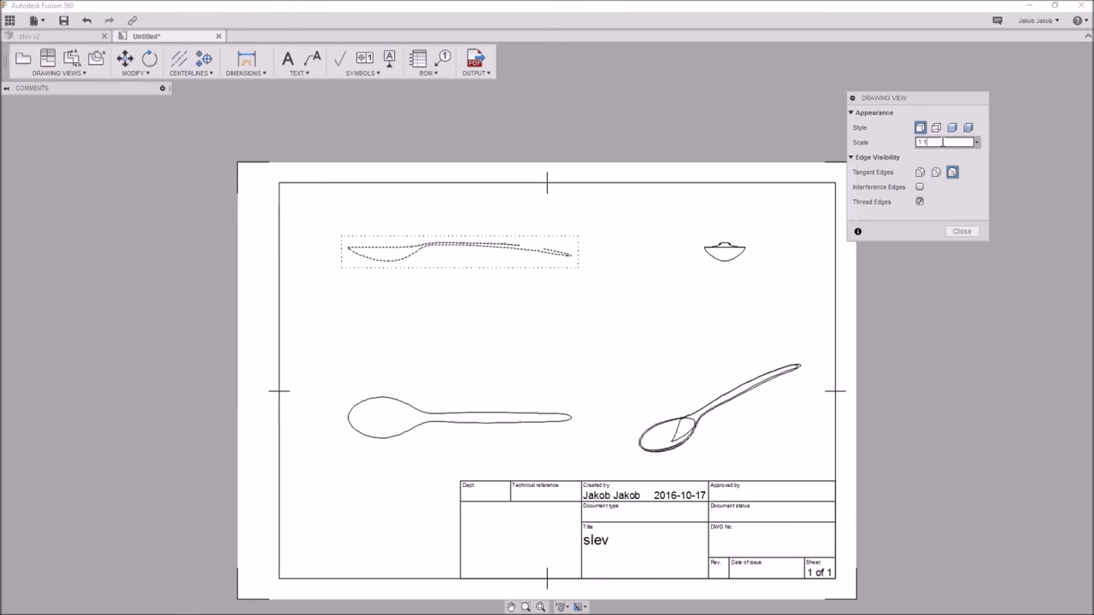
pyautogui.click(977, 143)
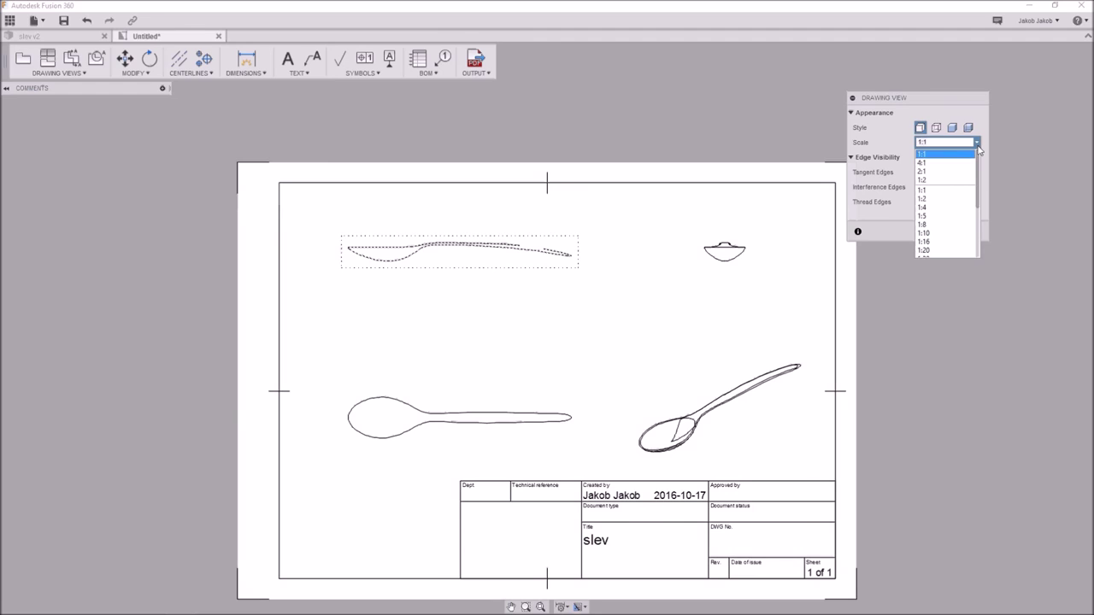
pyautogui.click(978, 145)
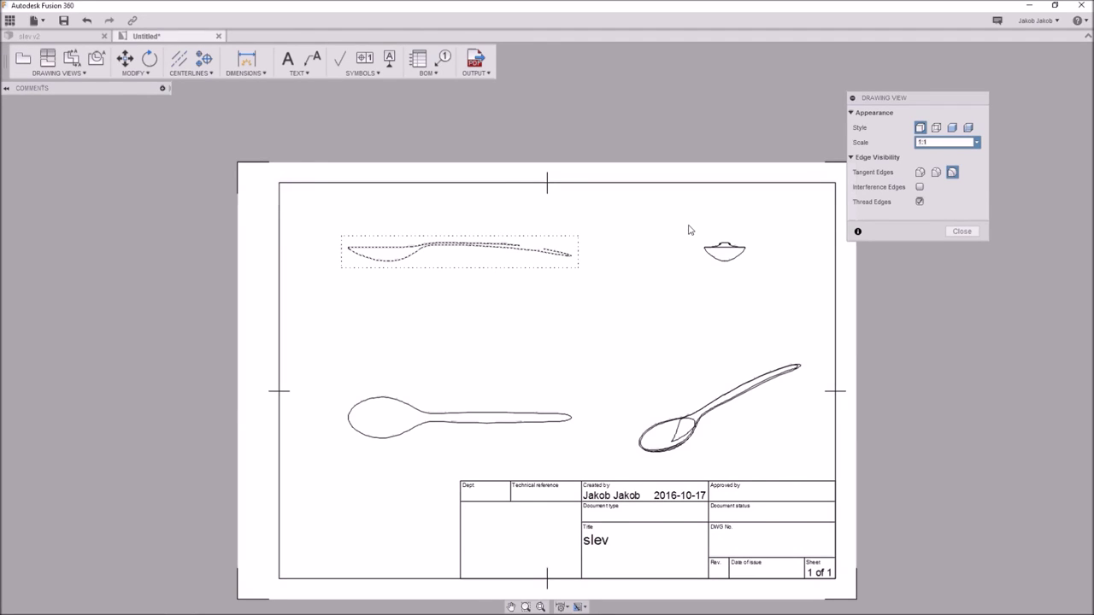
pyautogui.click(964, 232)
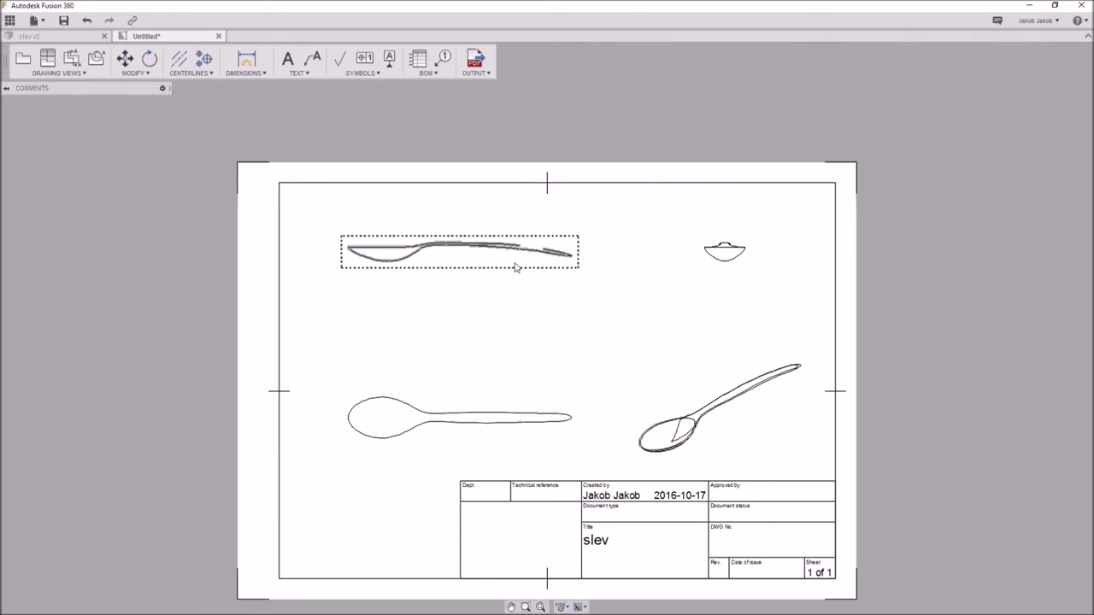
pyautogui.scroll(-1, 530, 338)
pyautogui.scroll(1, 529, 338)
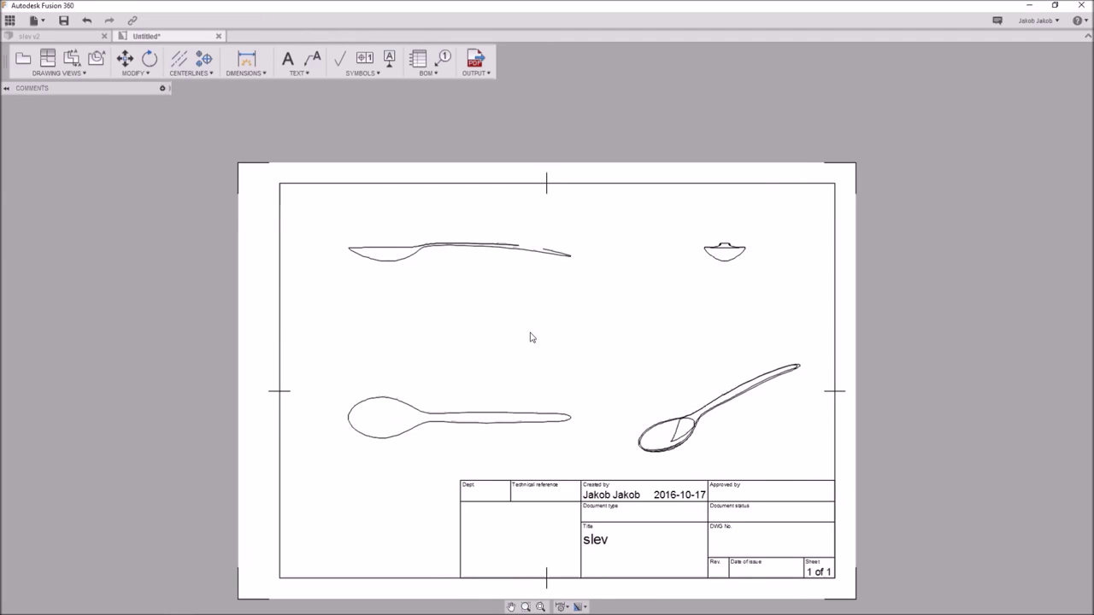
# Step: Make the angled spoon view Shaded and change its tangent edge display
pyautogui.doubleClick(684, 433)
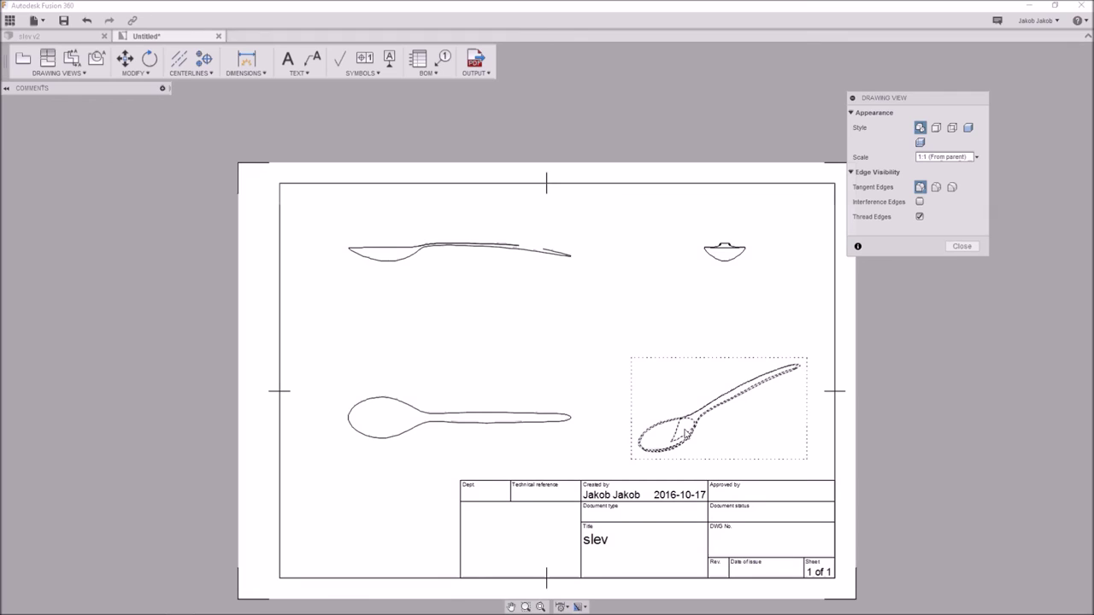
pyautogui.click(967, 129)
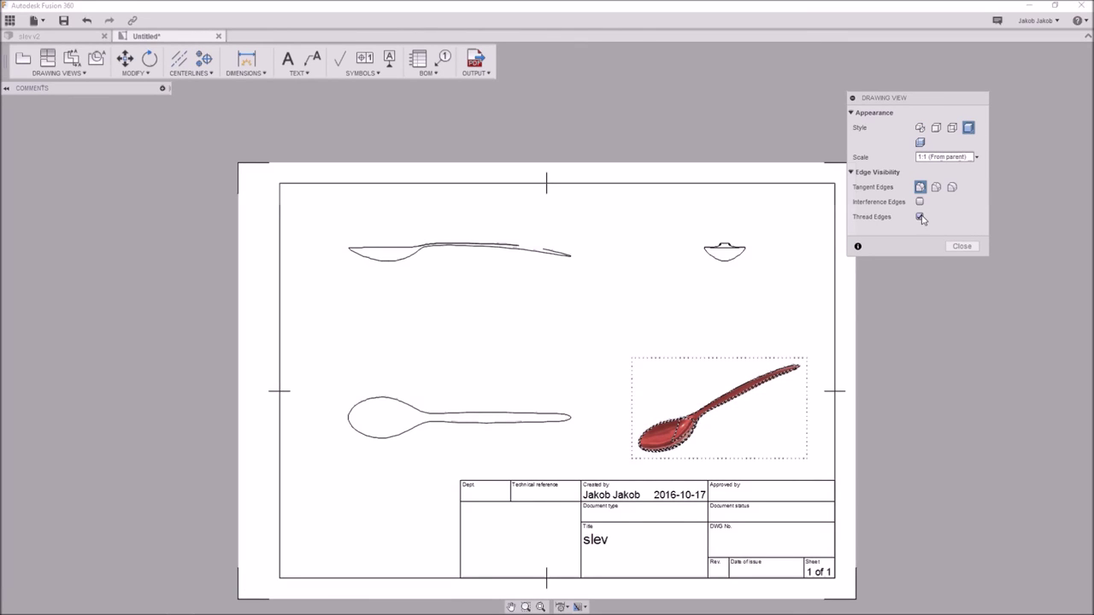
pyautogui.click(952, 186)
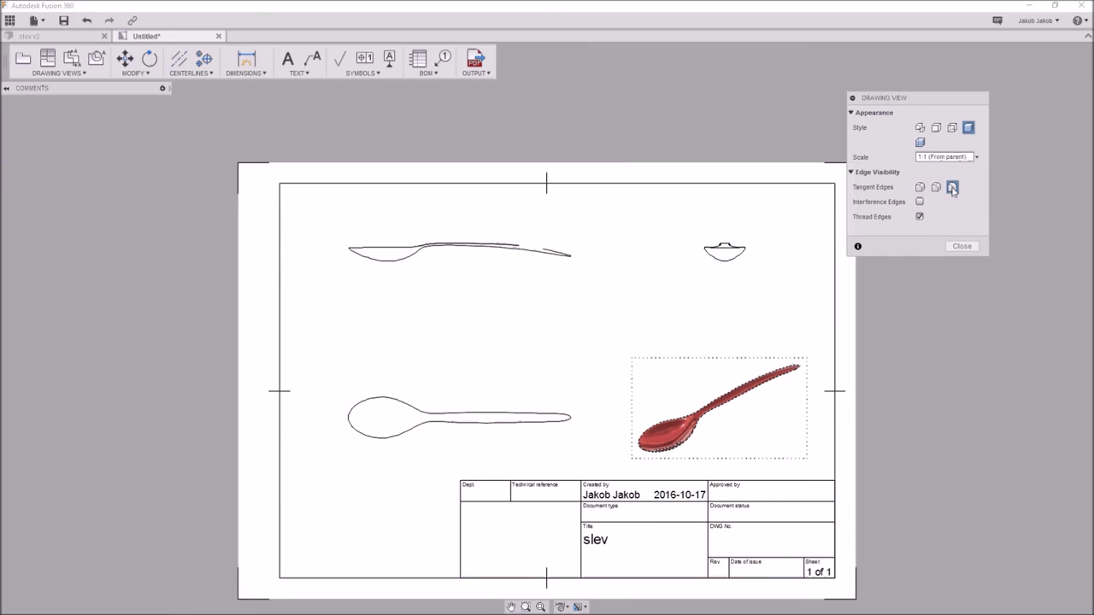
pyautogui.click(962, 247)
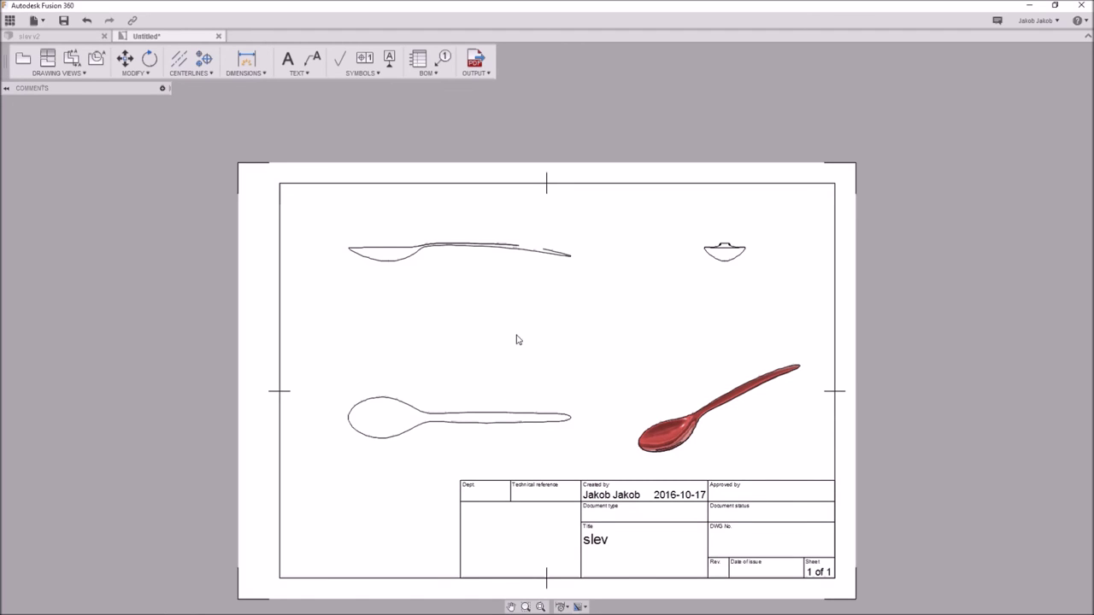
pyautogui.click(595, 542)
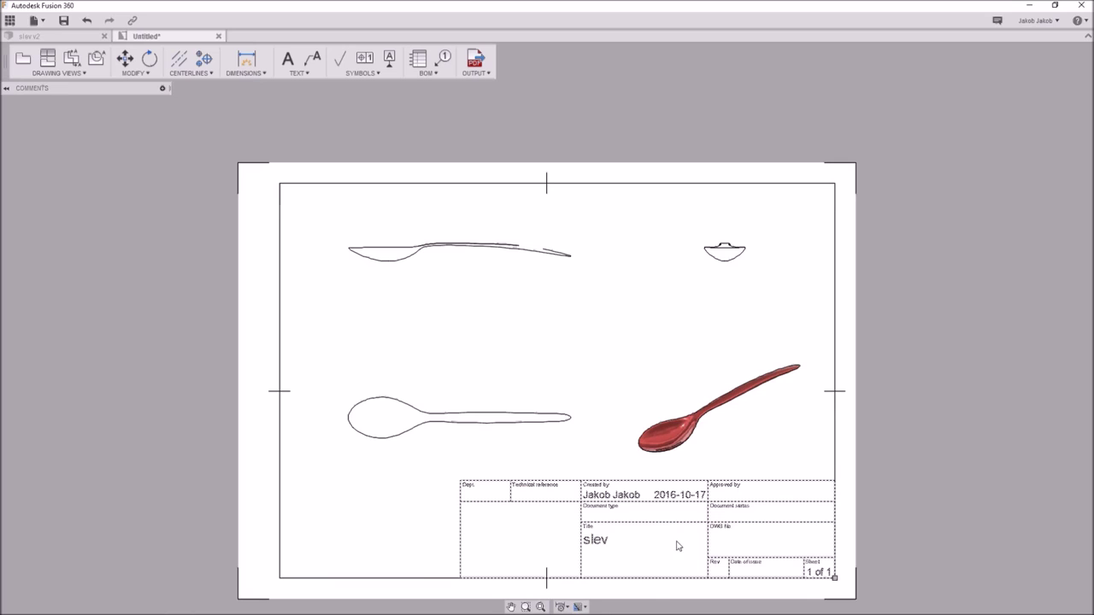
pyautogui.click(578, 607)
pyautogui.moveTo(611, 586)
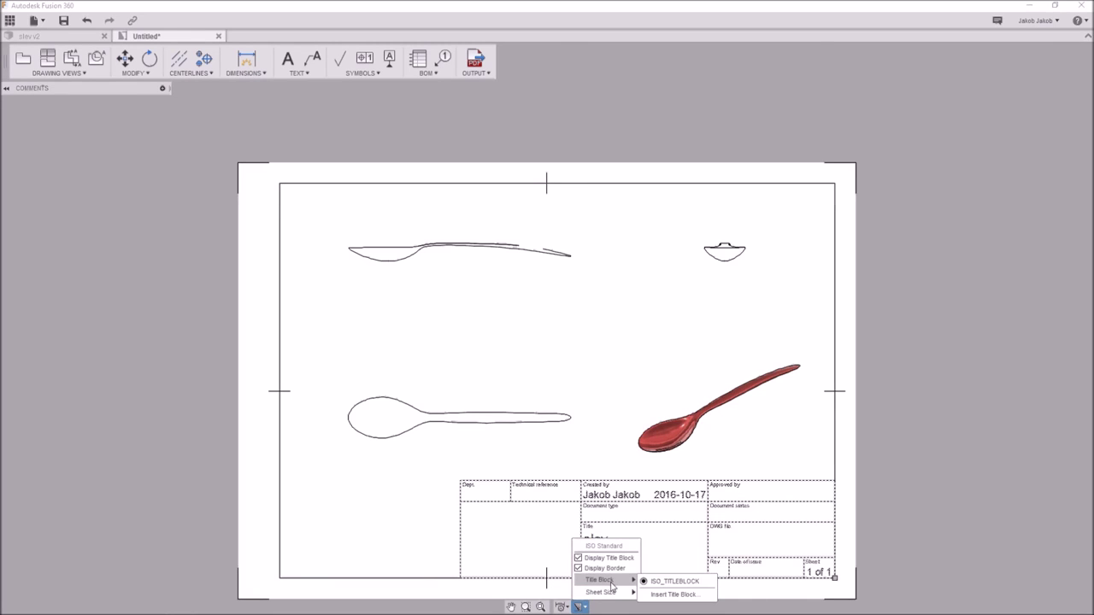
pyautogui.click(675, 595)
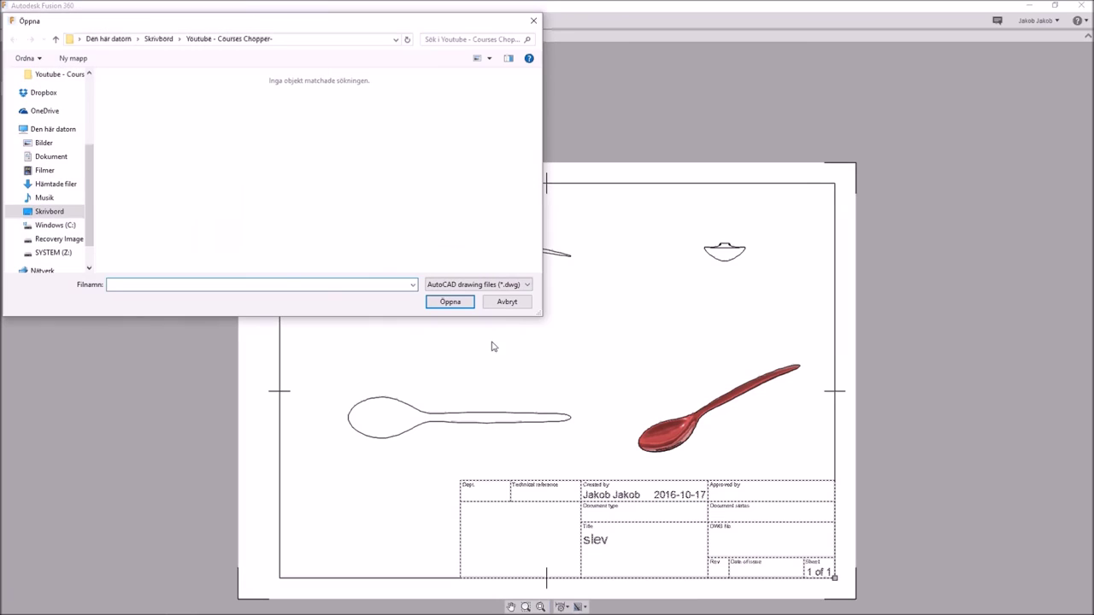
pyautogui.click(507, 304)
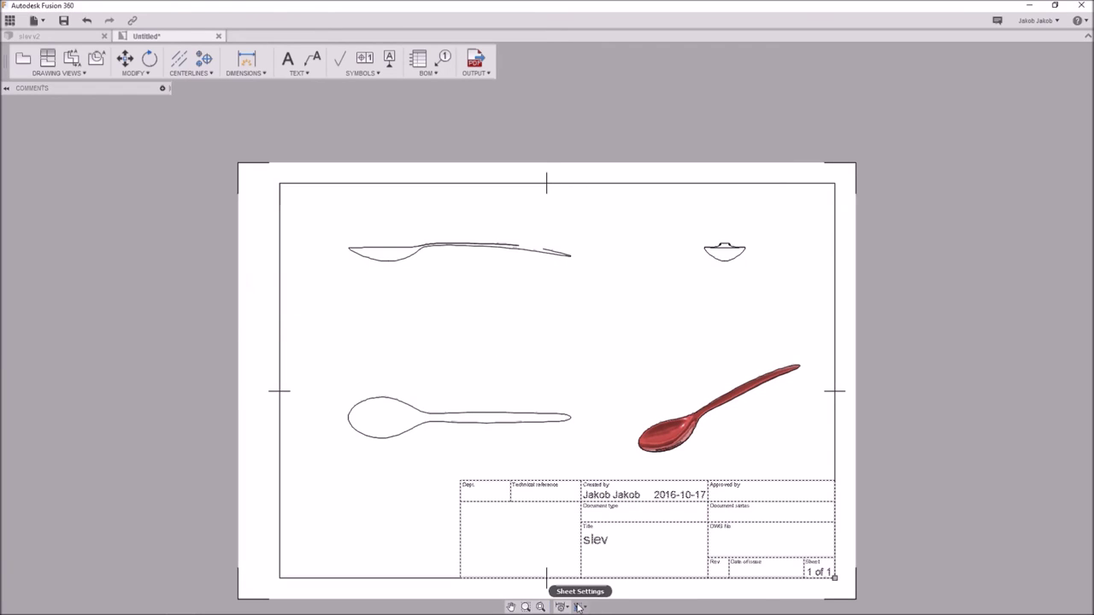
pyautogui.doubleClick(732, 530)
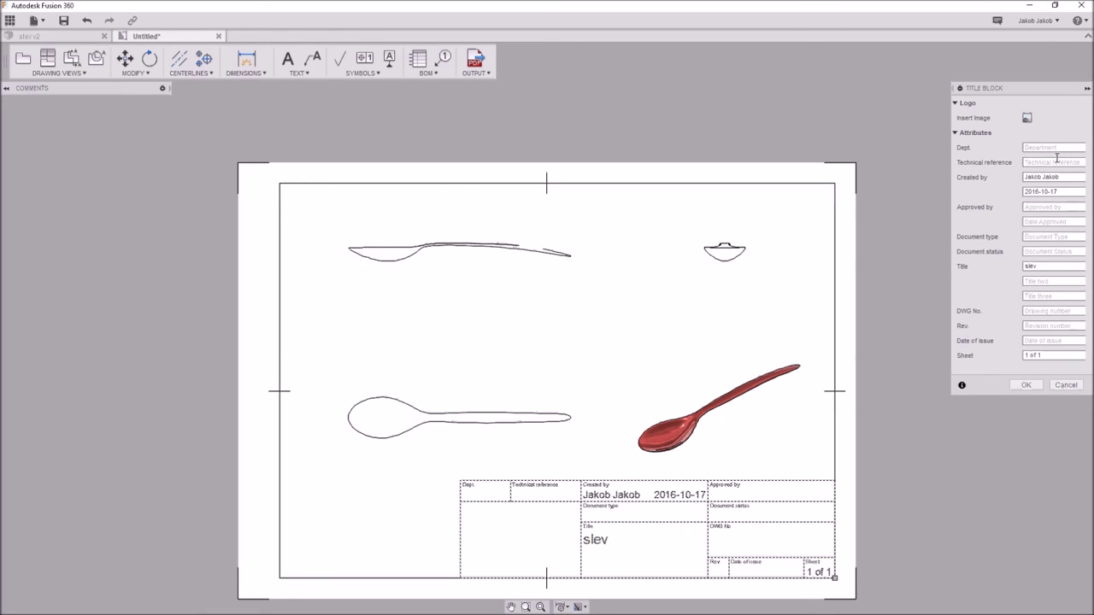
pyautogui.click(1061, 385)
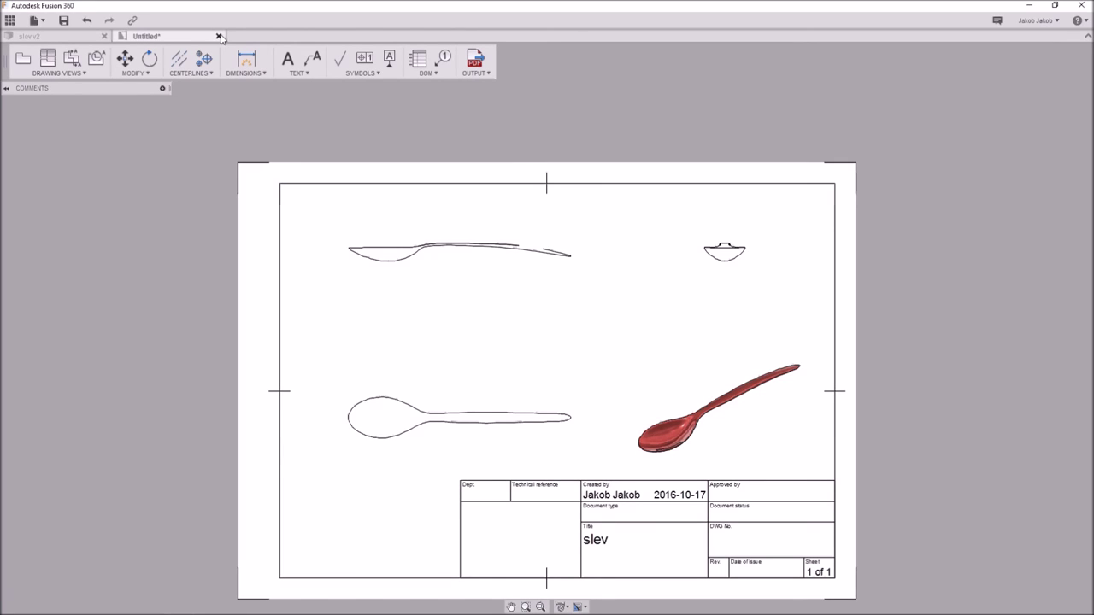
# Step: Cancel saving the drawing and switch the slev v2 model to the Animation workspace
pyautogui.hotkey('ctrl', 's')
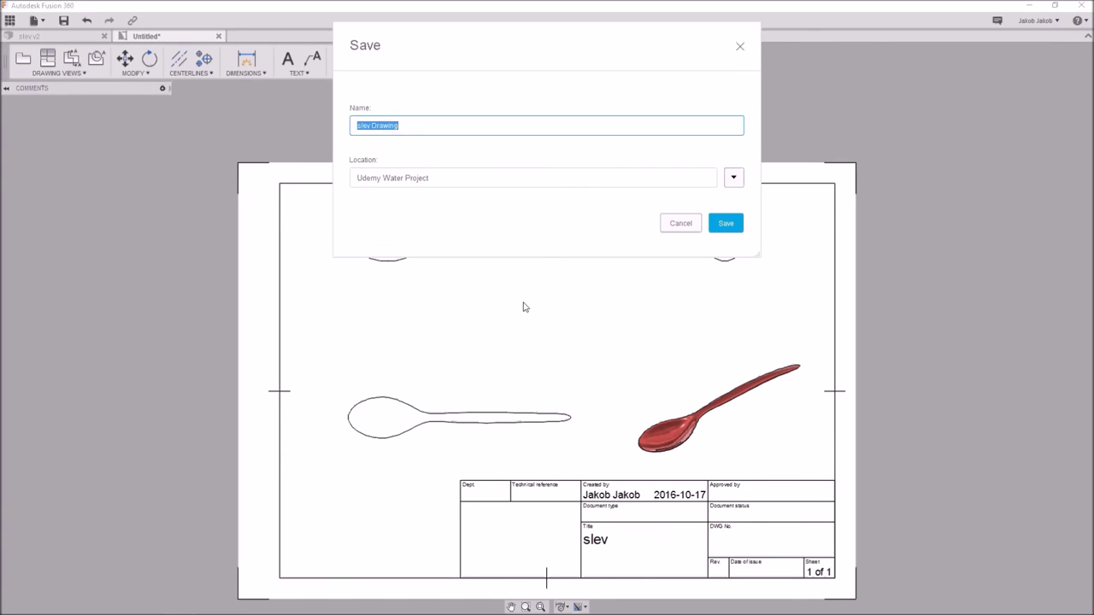
pyautogui.click(680, 223)
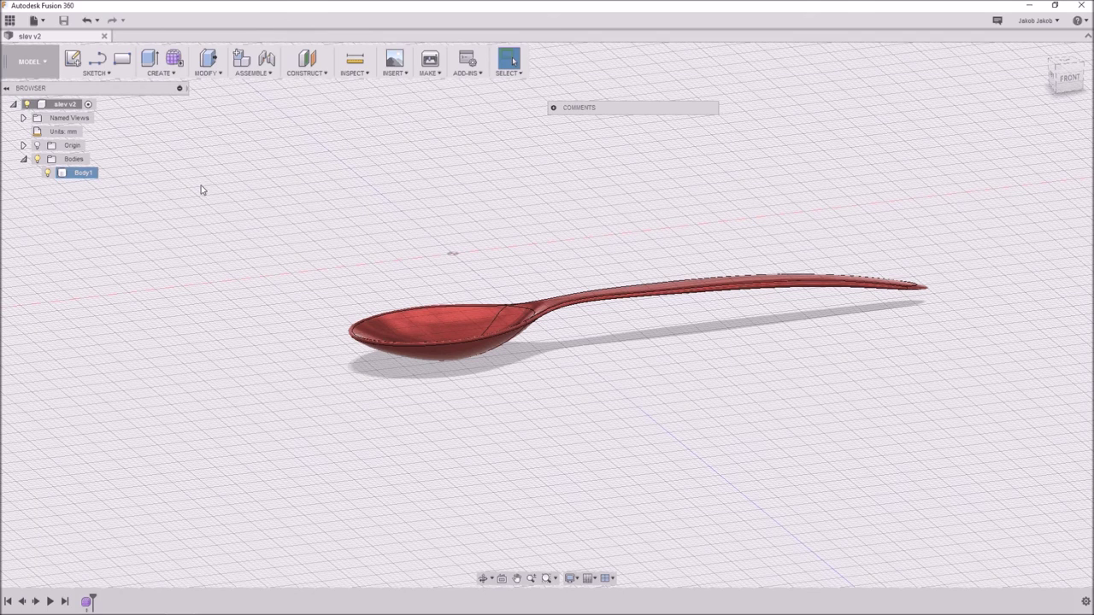
pyautogui.click(30, 61)
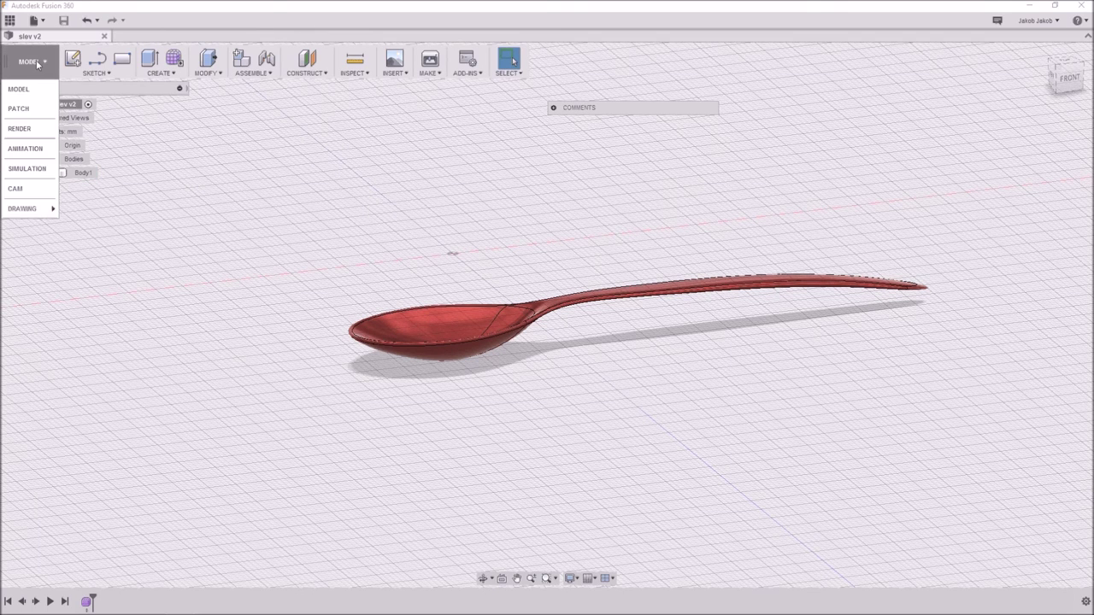
pyautogui.click(26, 149)
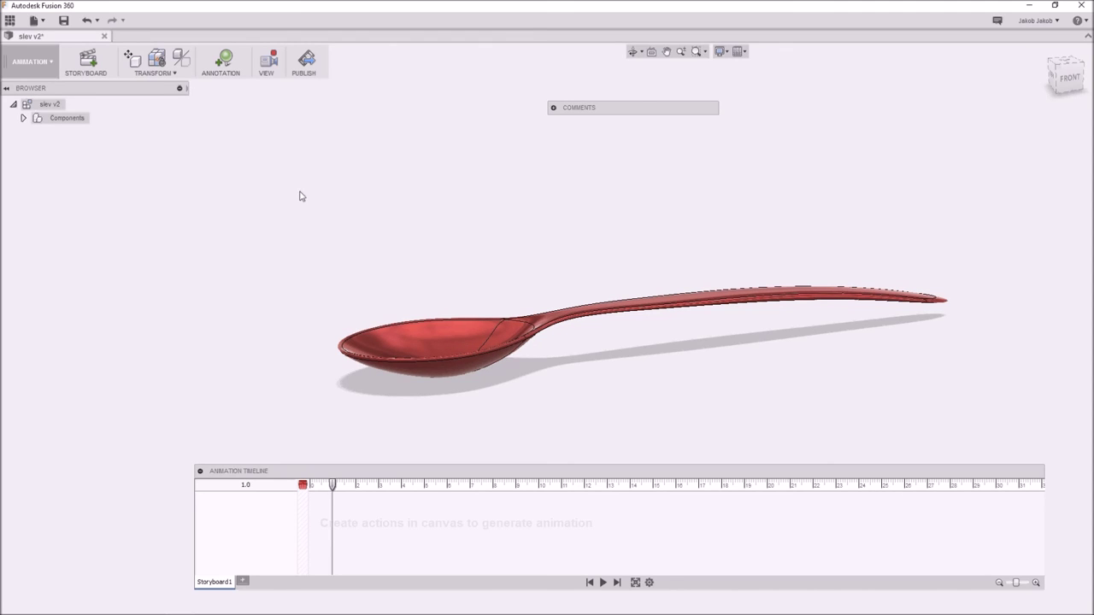
# Step: At 2.1 s, animate the spoon moving right and up, then play it back
pyautogui.click(134, 62)
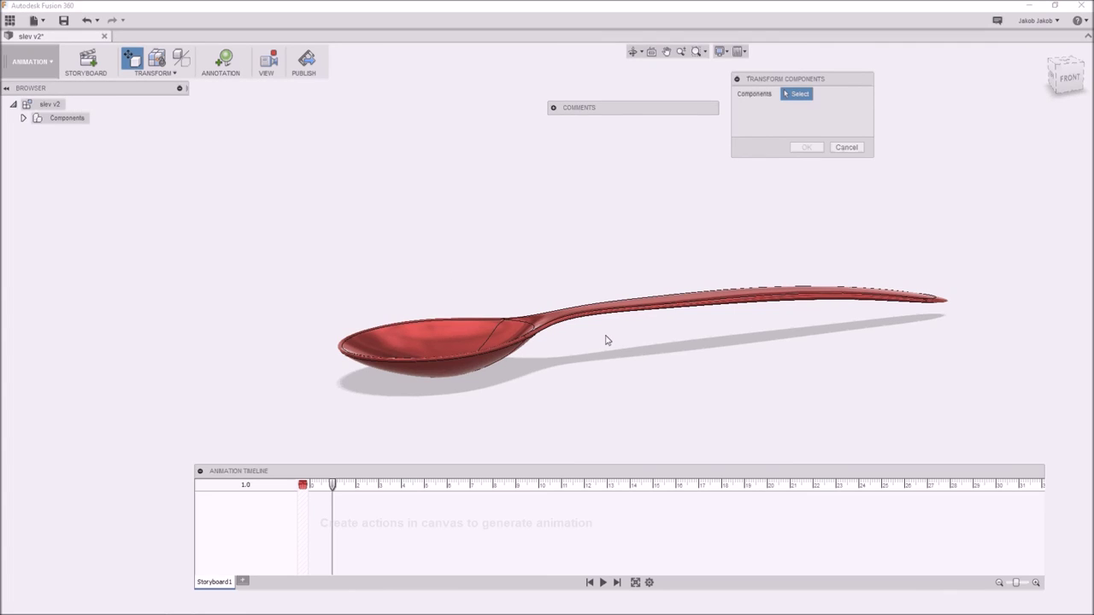
pyautogui.click(569, 329)
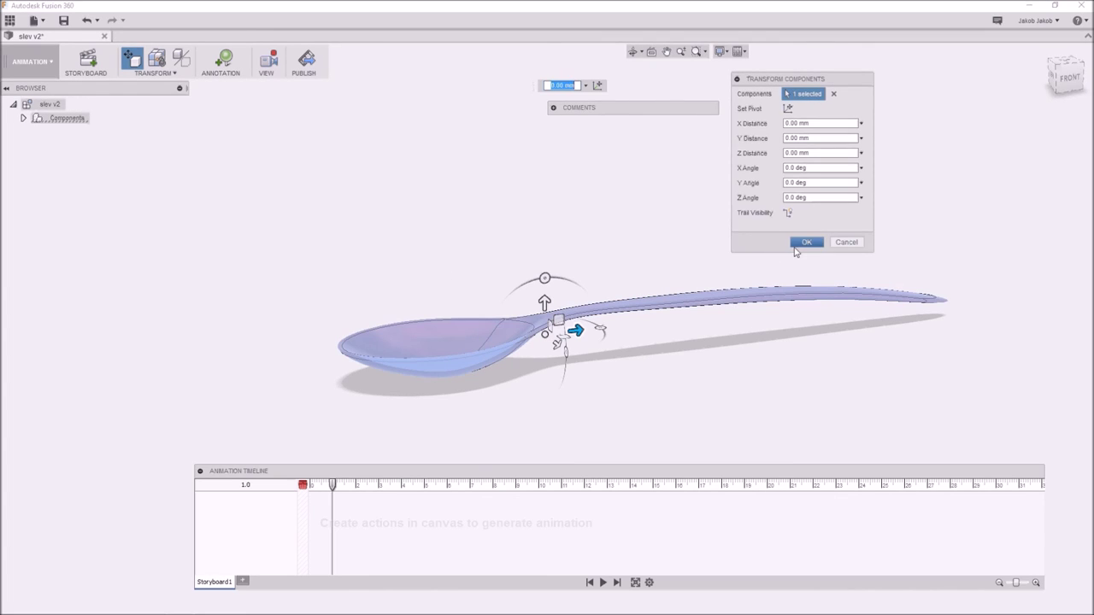
pyautogui.click(806, 242)
pyautogui.click(358, 485)
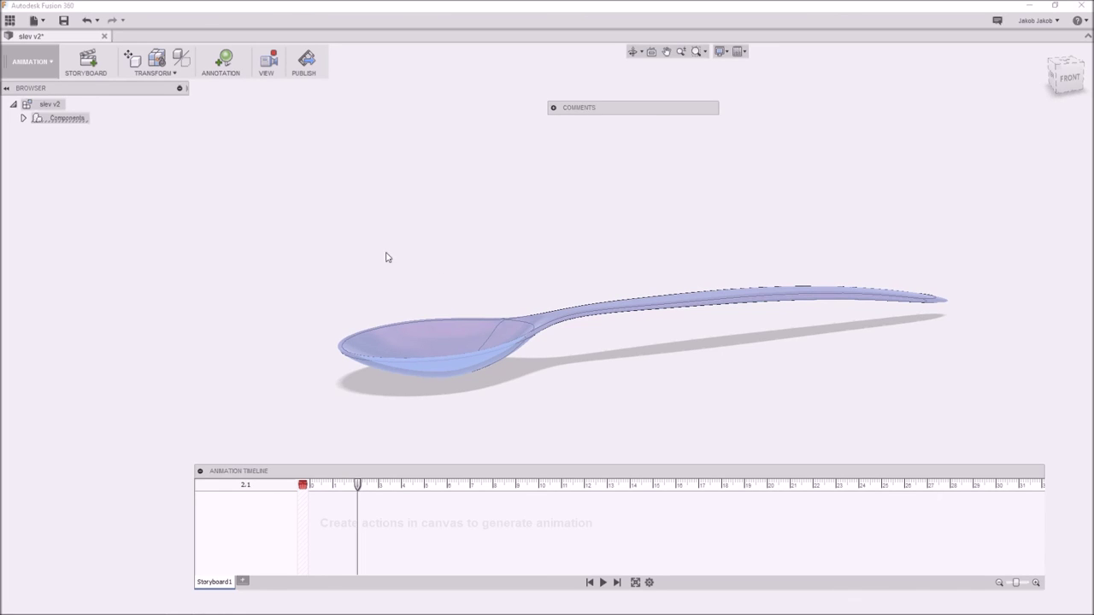
pyautogui.click(131, 59)
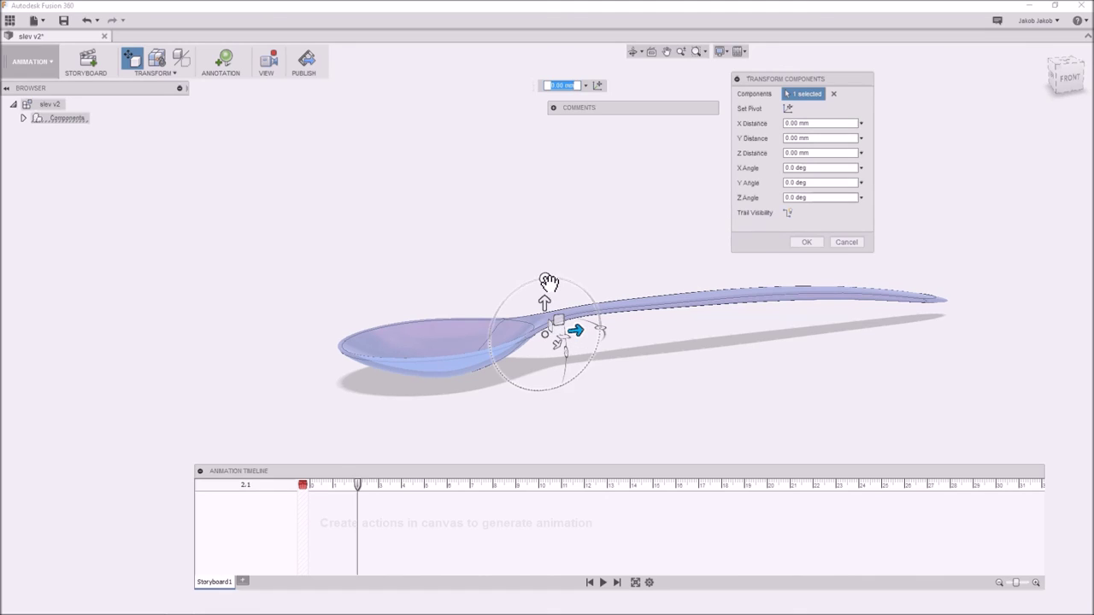
pyautogui.click(545, 334)
pyautogui.moveTo(585, 330); pyautogui.dragTo(809, 261)
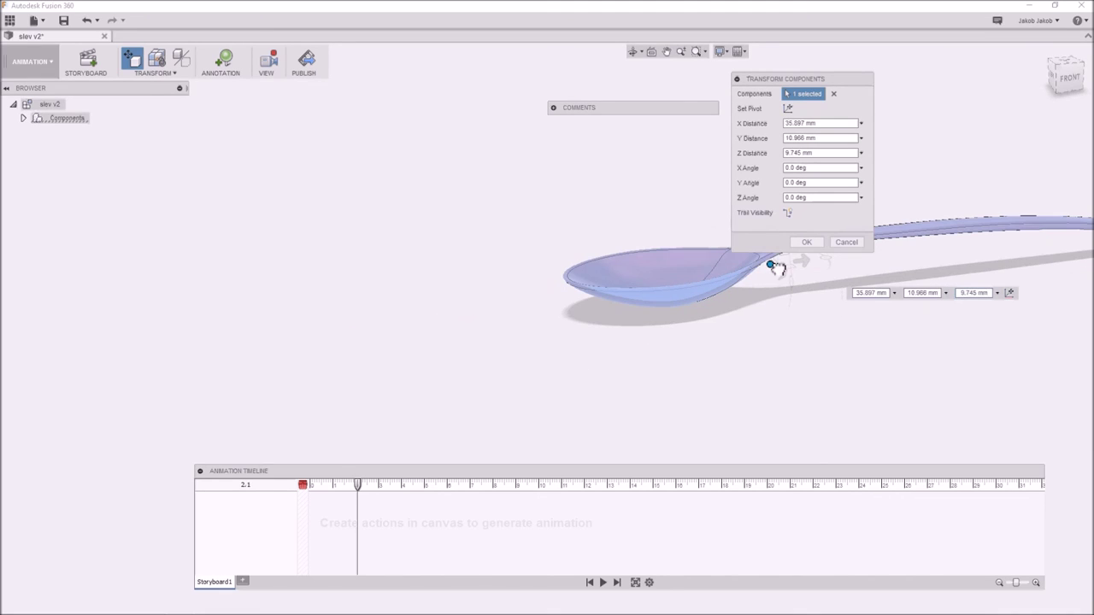
pyautogui.click(807, 244)
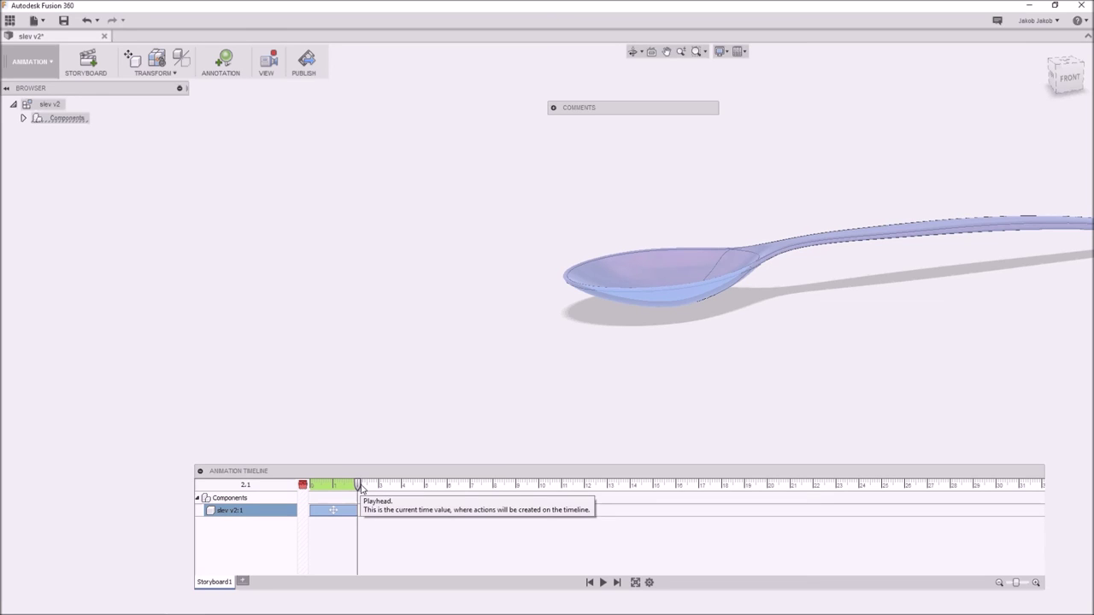
pyautogui.click(602, 582)
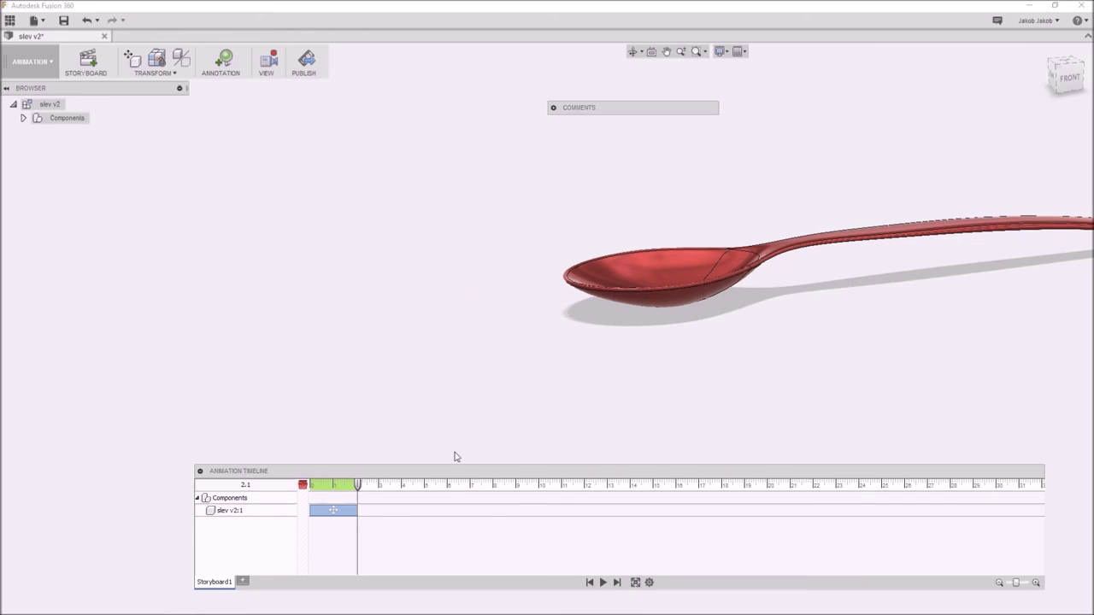
# Step: At 5.0 s, add a rotation tilting the spoon upright
pyautogui.click(424, 489)
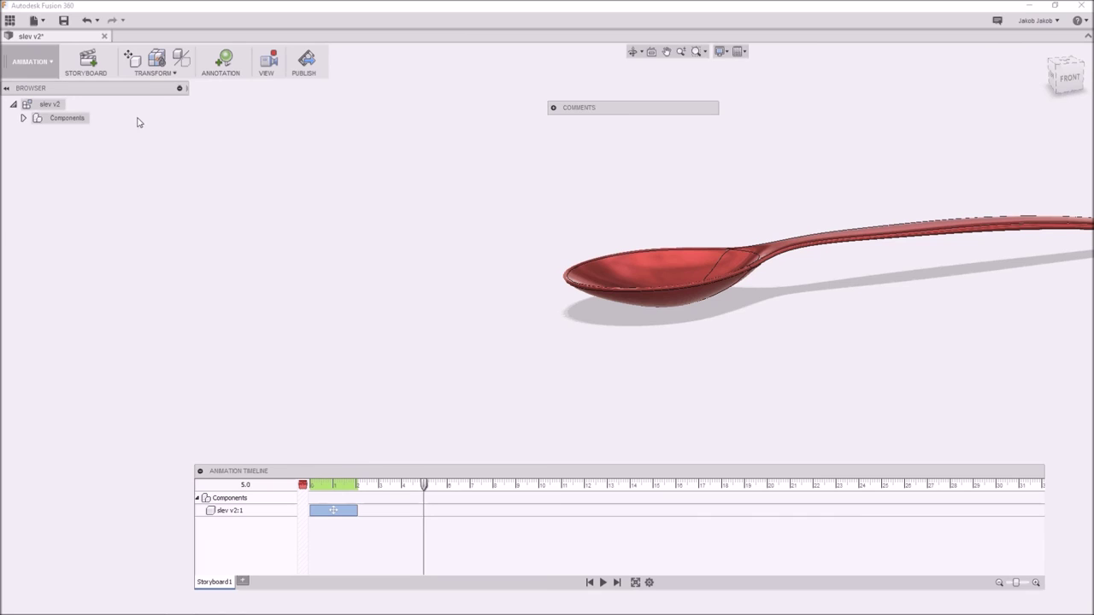
pyautogui.click(131, 59)
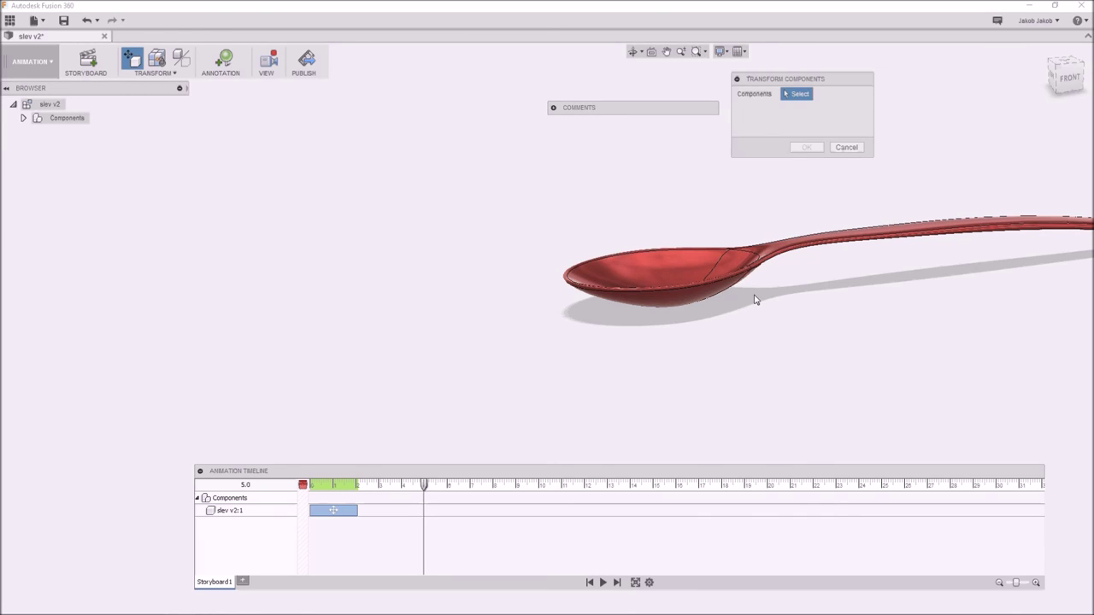
pyautogui.click(771, 258)
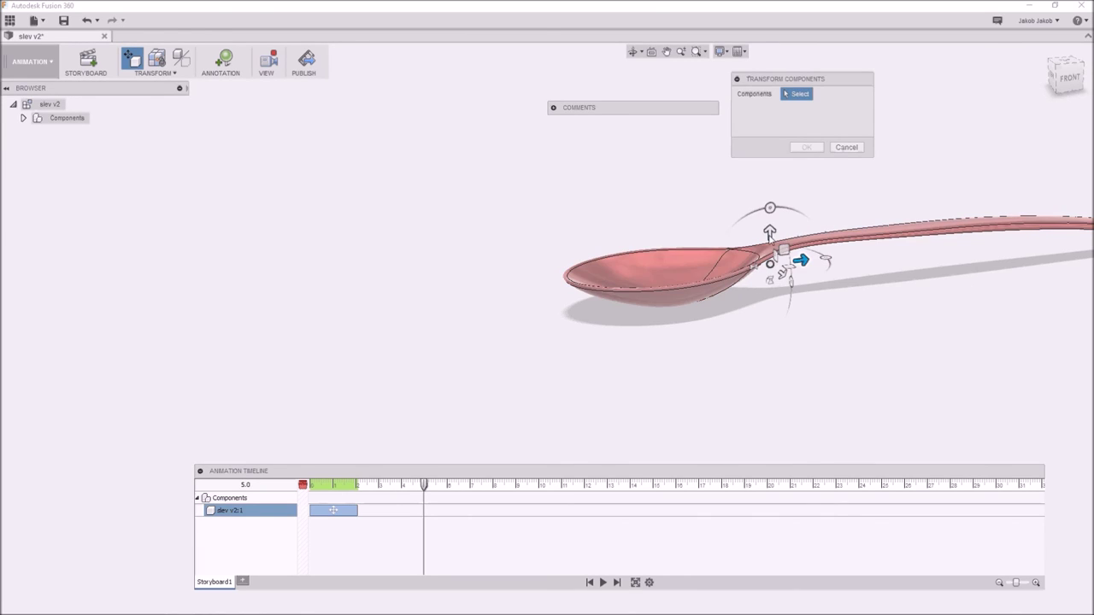
pyautogui.click(776, 261)
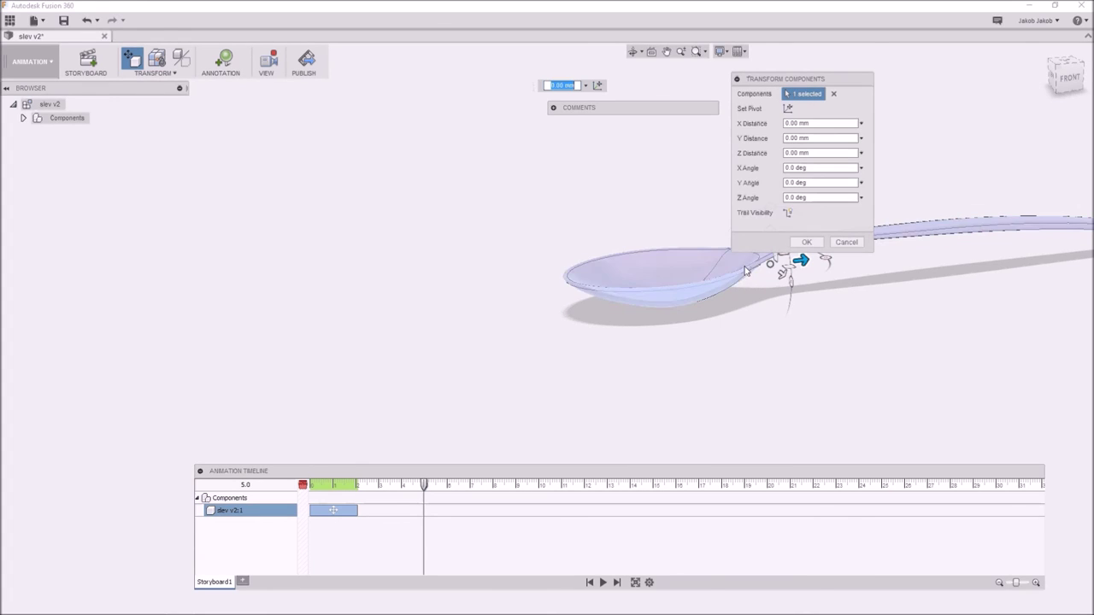
pyautogui.moveTo(784, 82); pyautogui.dragTo(484, 124)
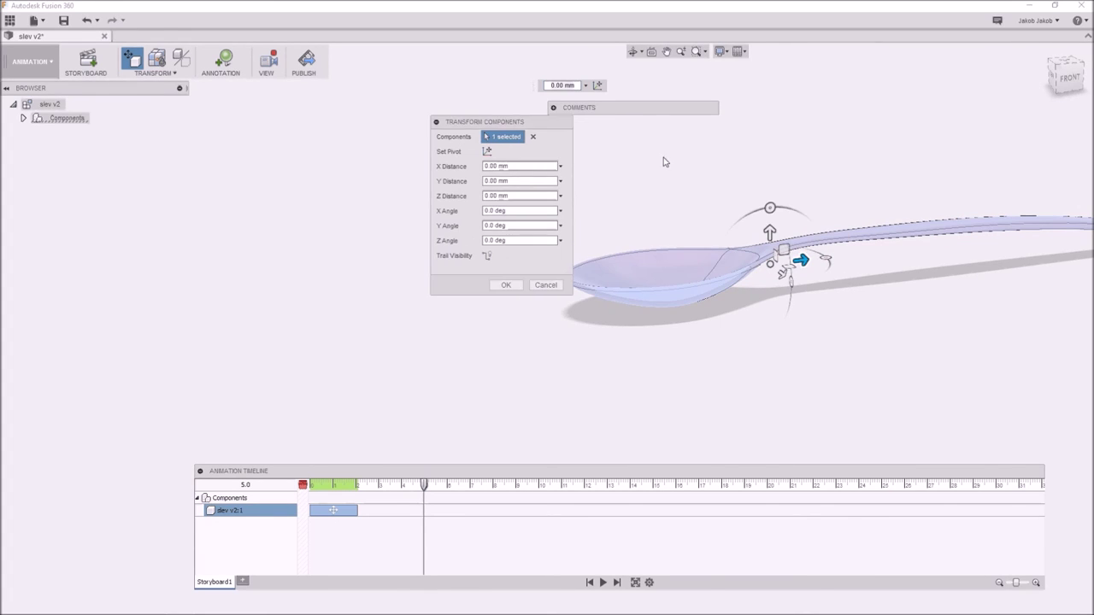
pyautogui.moveTo(771, 209); pyautogui.dragTo(309, 284)
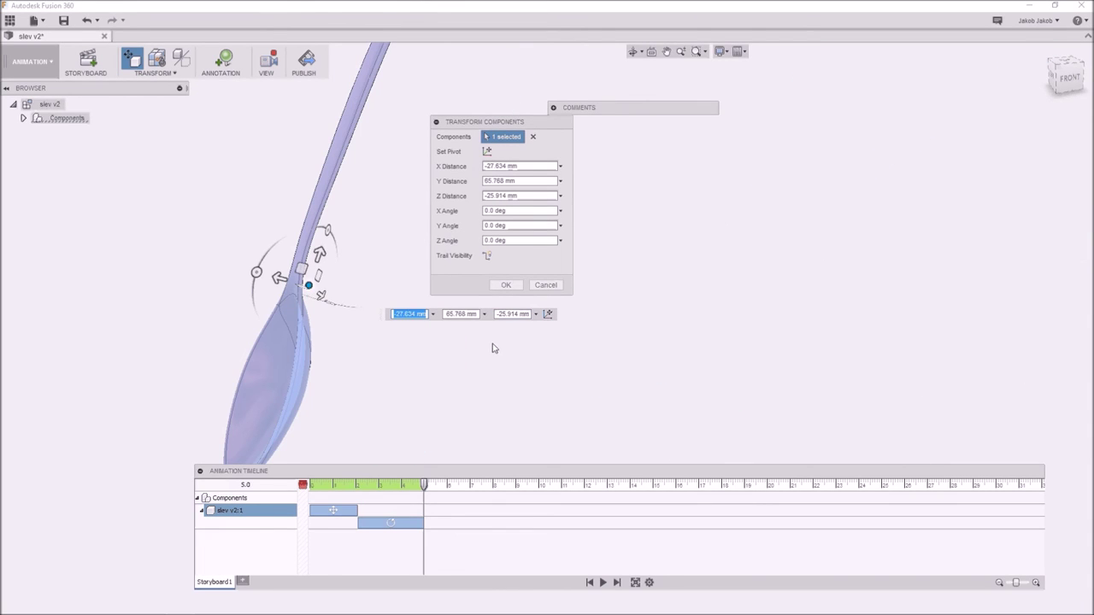
pyautogui.click(514, 288)
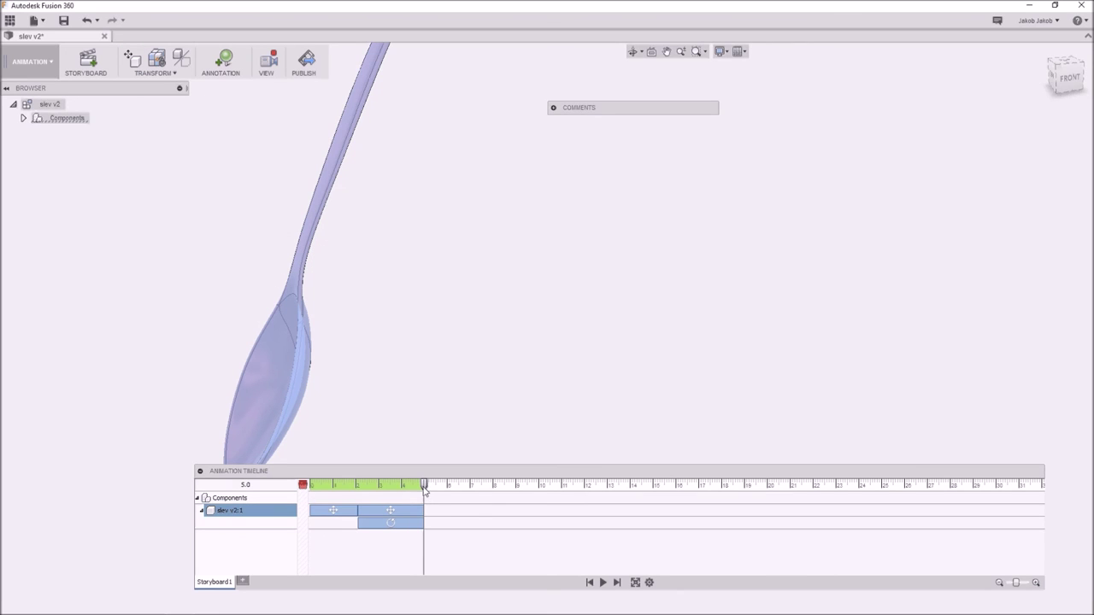
pyautogui.moveTo(425, 485); pyautogui.dragTo(314, 486)
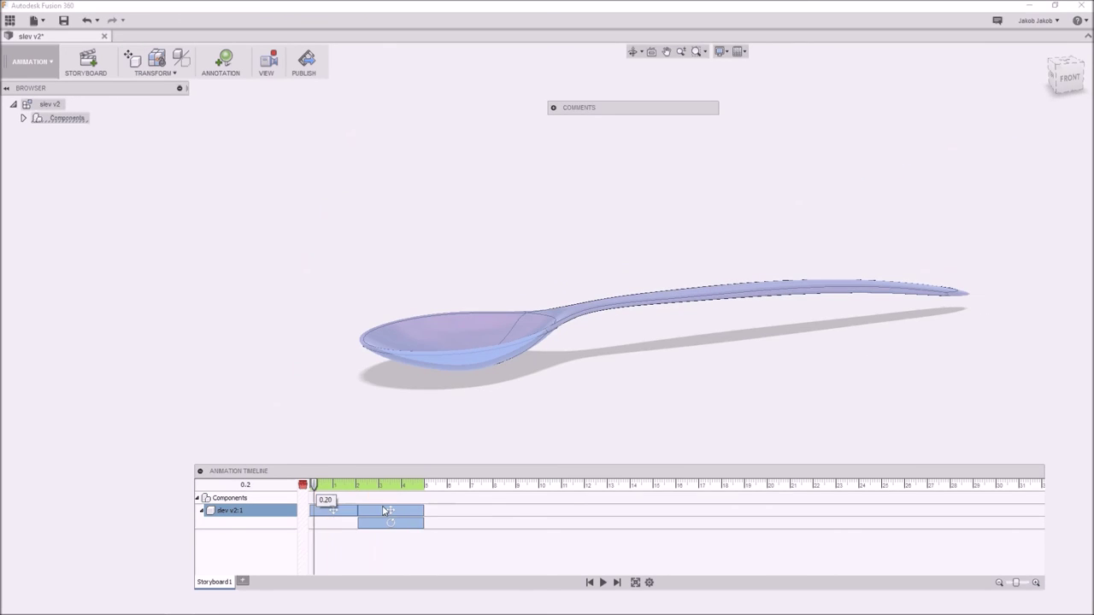
# Step: Drag the Rotate action to begin at 5.00 s, after the moves, and replay the animation
pyautogui.click(603, 582)
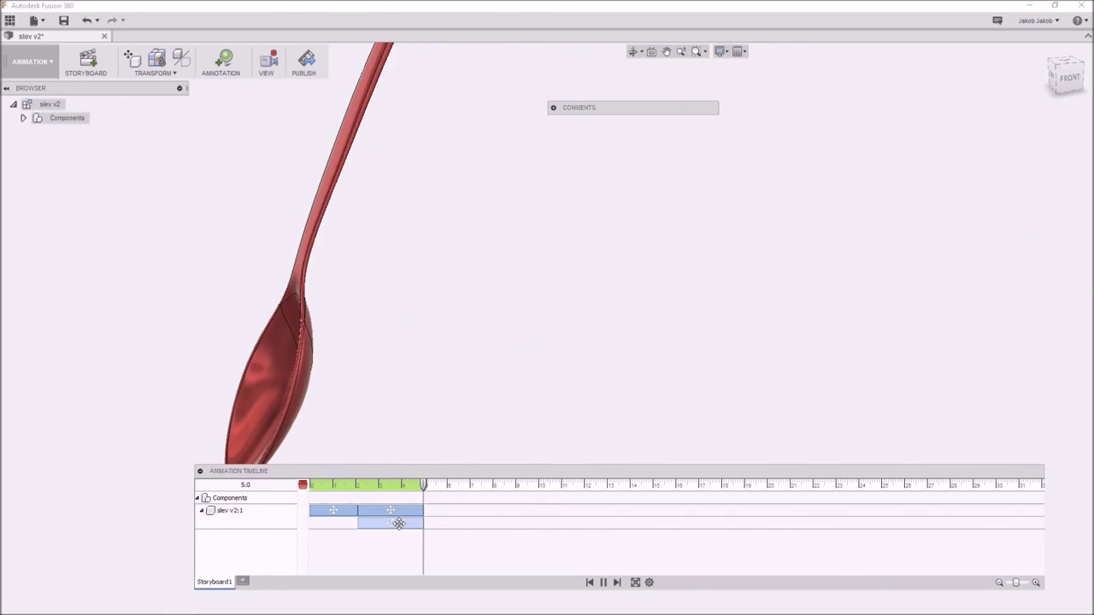
pyautogui.moveTo(398, 523); pyautogui.dragTo(456, 525)
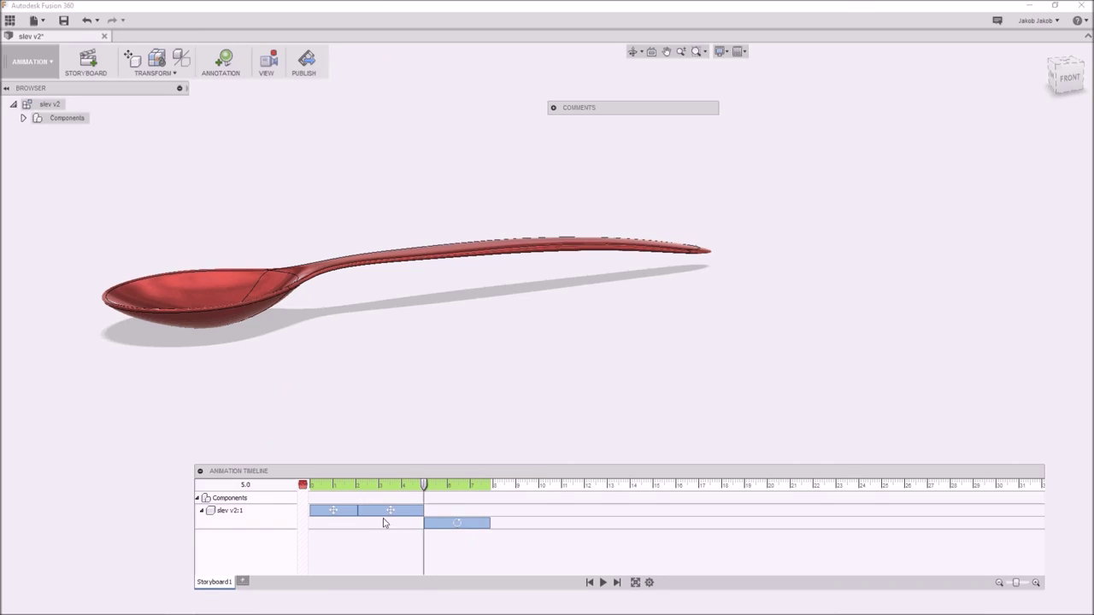
pyautogui.click(589, 582)
pyautogui.click(602, 582)
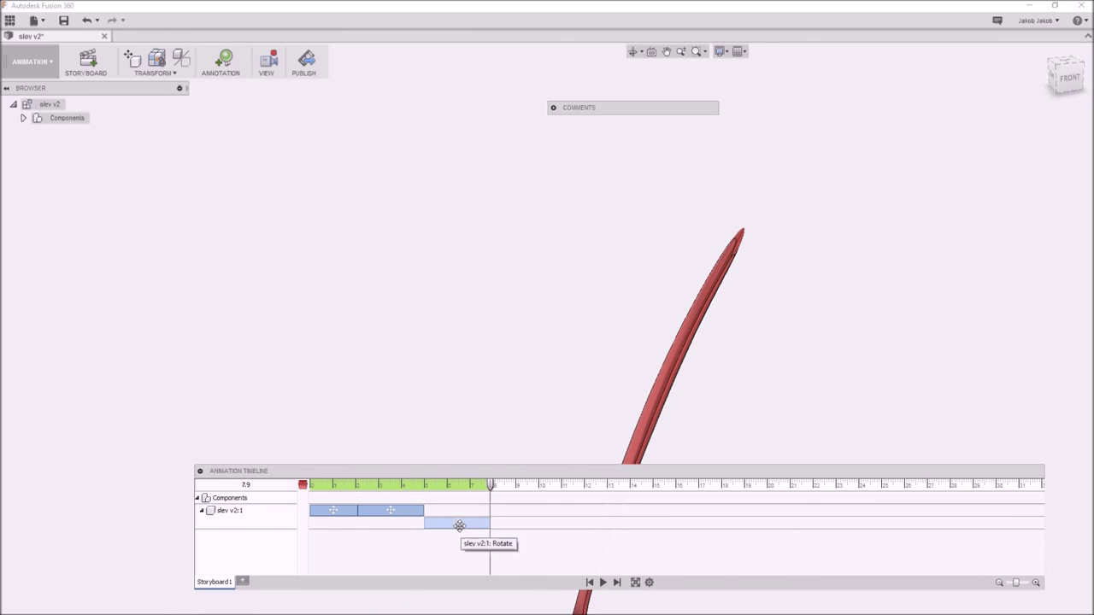
pyautogui.click(661, 382)
pyautogui.click(501, 324)
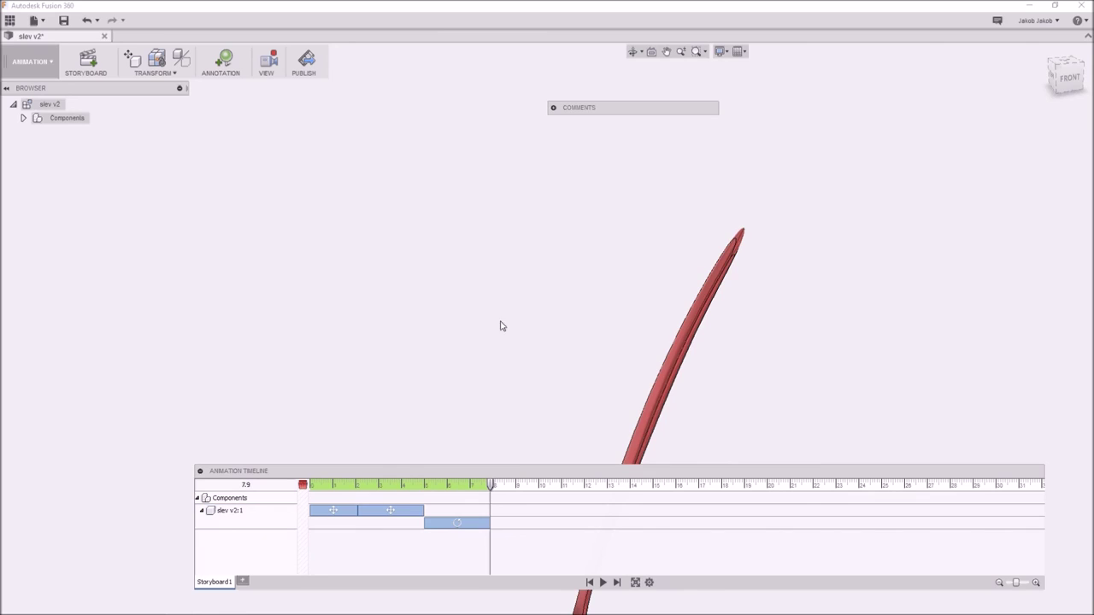
# Step: Zoom out to show the whole spoon from behind and play the animation from the start
pyautogui.keyDown('shift'); pyautogui.moveTo(692, 369); pyautogui.dragTo(741, 263, button='middle'); pyautogui.keyUp('shift')
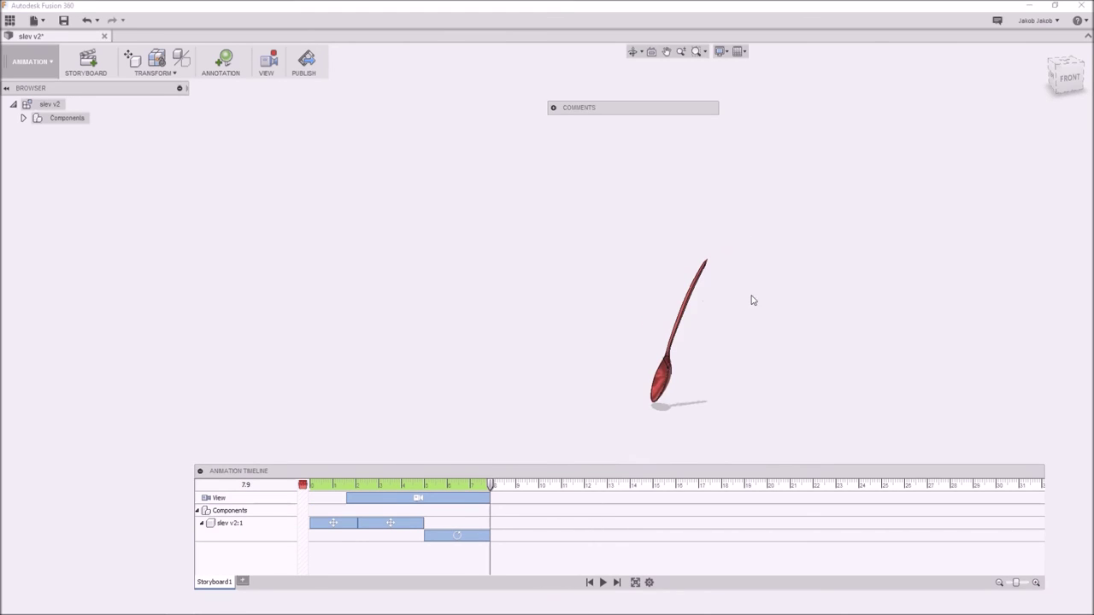
pyautogui.scroll(-2, 752, 299)
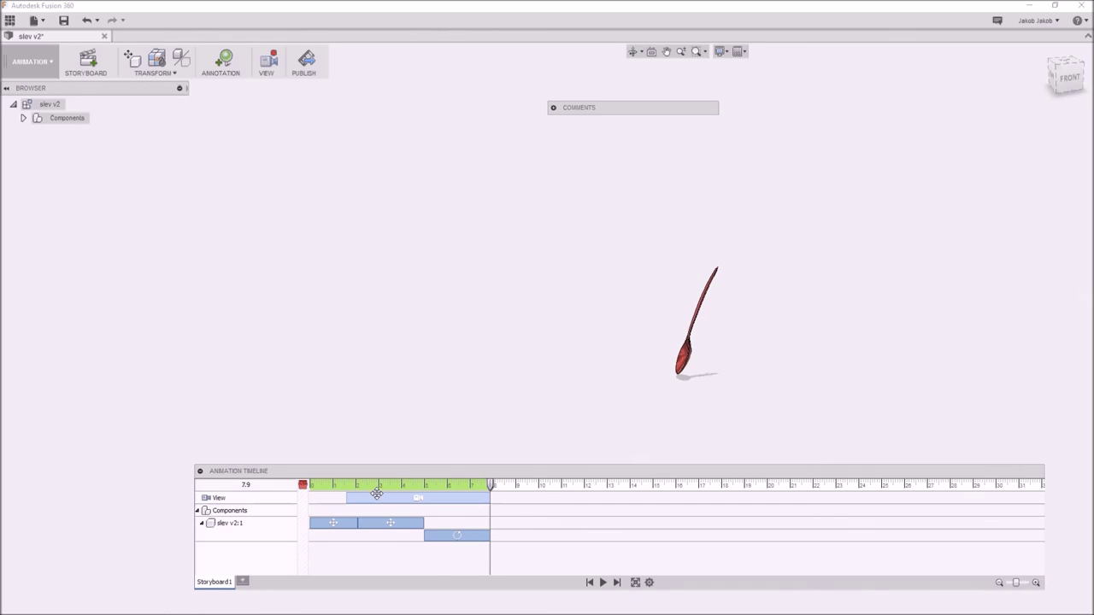
pyautogui.keyDown('shift'); pyautogui.moveTo(615, 367); pyautogui.dragTo(786, 300, button='middle'); pyautogui.keyUp('shift')
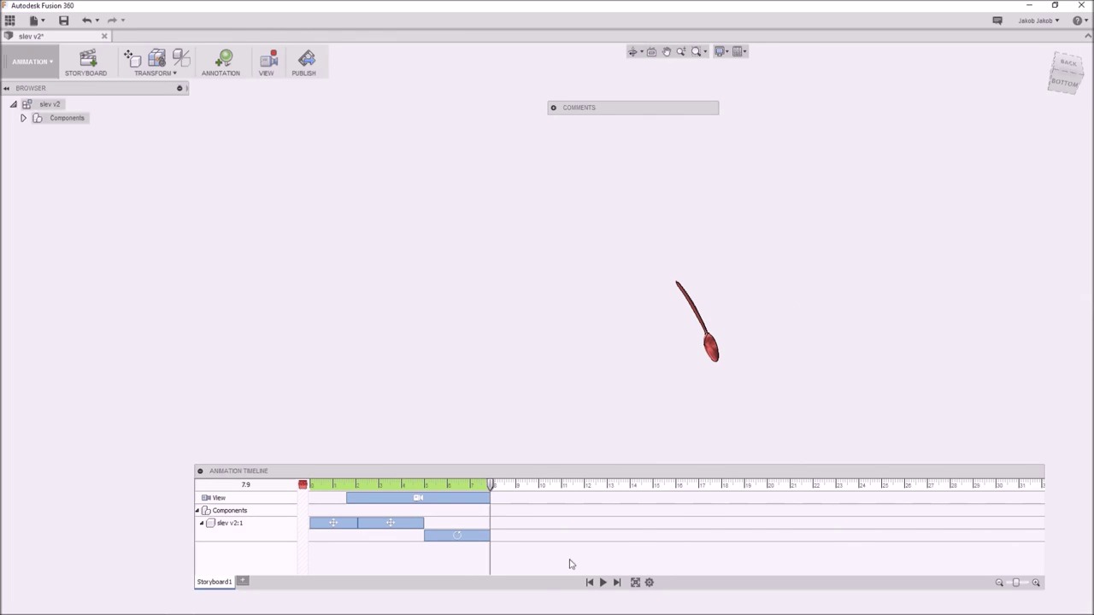
pyautogui.click(589, 583)
pyautogui.click(602, 582)
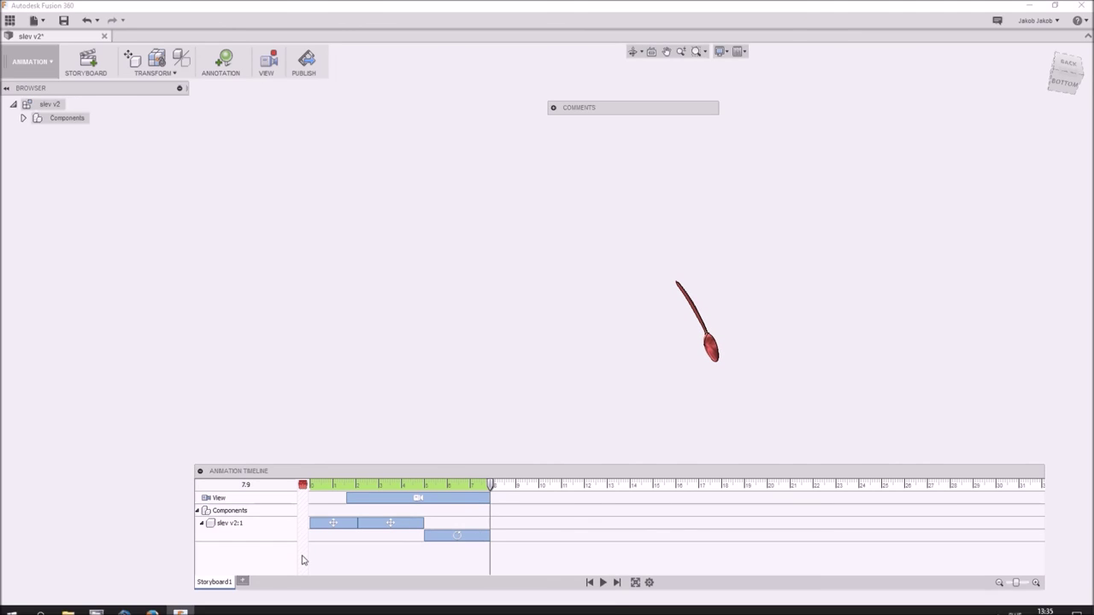
# Step: Move the camera view action to start at 7.75 and preview the animation from the beginning
pyautogui.moveTo(358, 499); pyautogui.dragTo(498, 498)
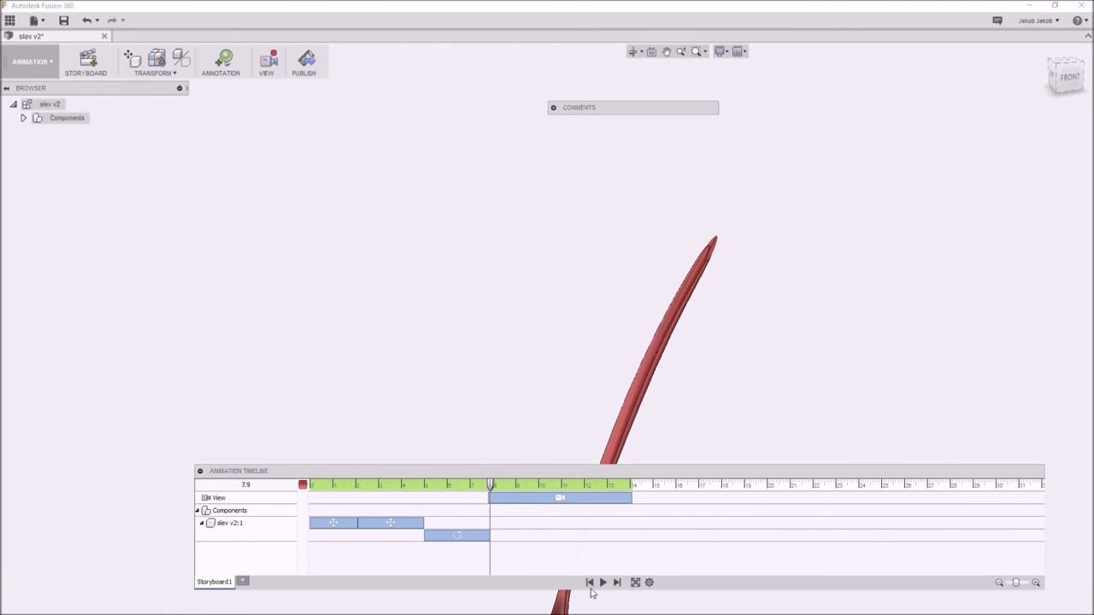
pyautogui.click(589, 582)
pyautogui.click(603, 584)
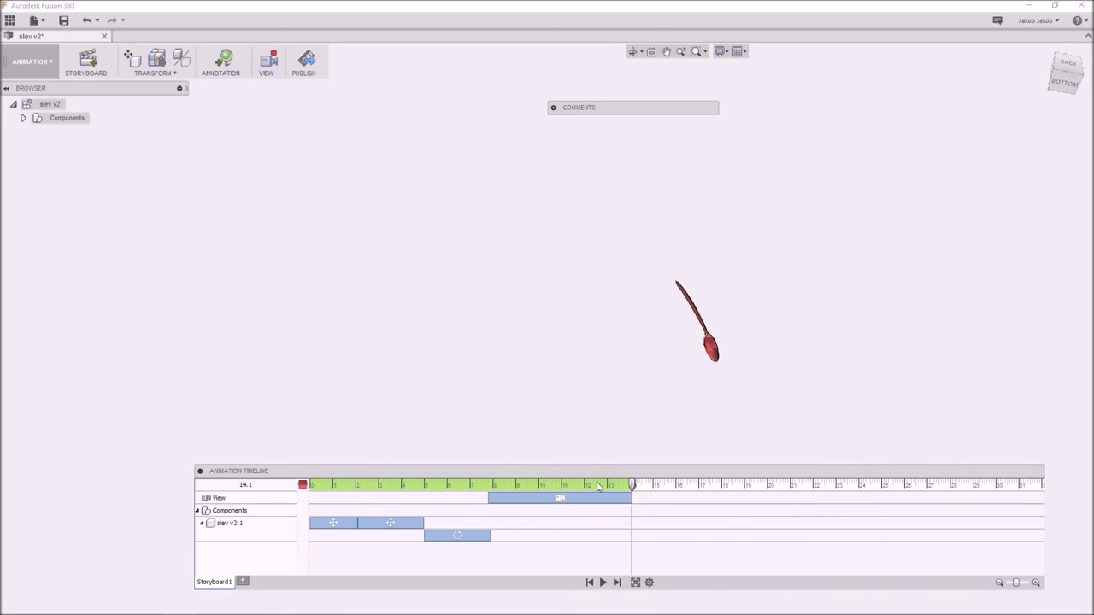
pyautogui.click(447, 485)
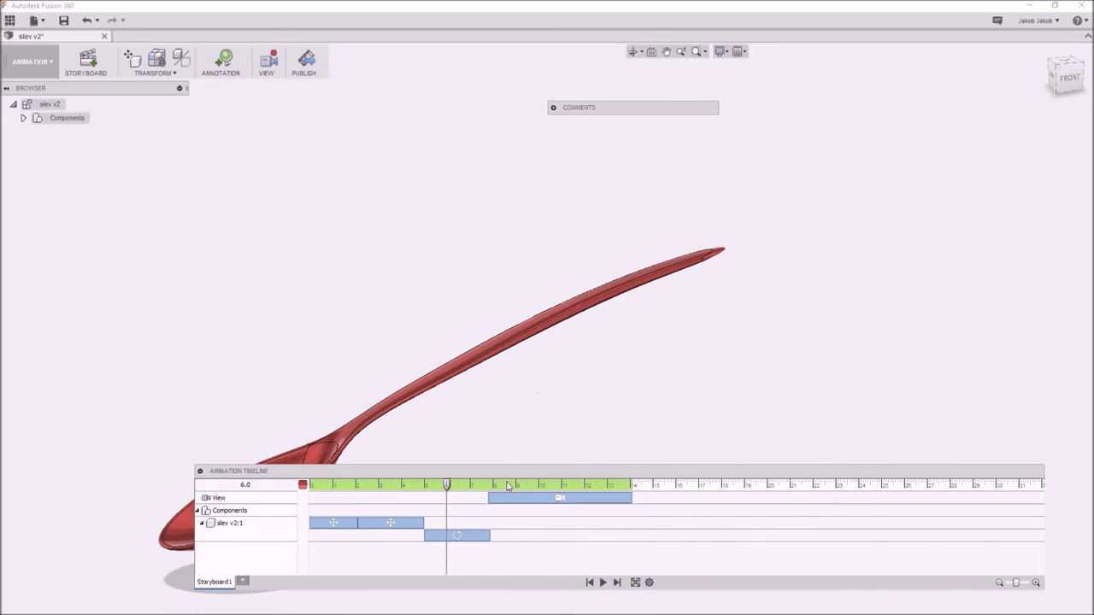
# Step: With the spoon selected, use Show/Hide to hide it at 6.0 and show it at 7.1, then play
pyautogui.click(181, 60)
pyautogui.click(586, 326)
pyautogui.click(501, 342)
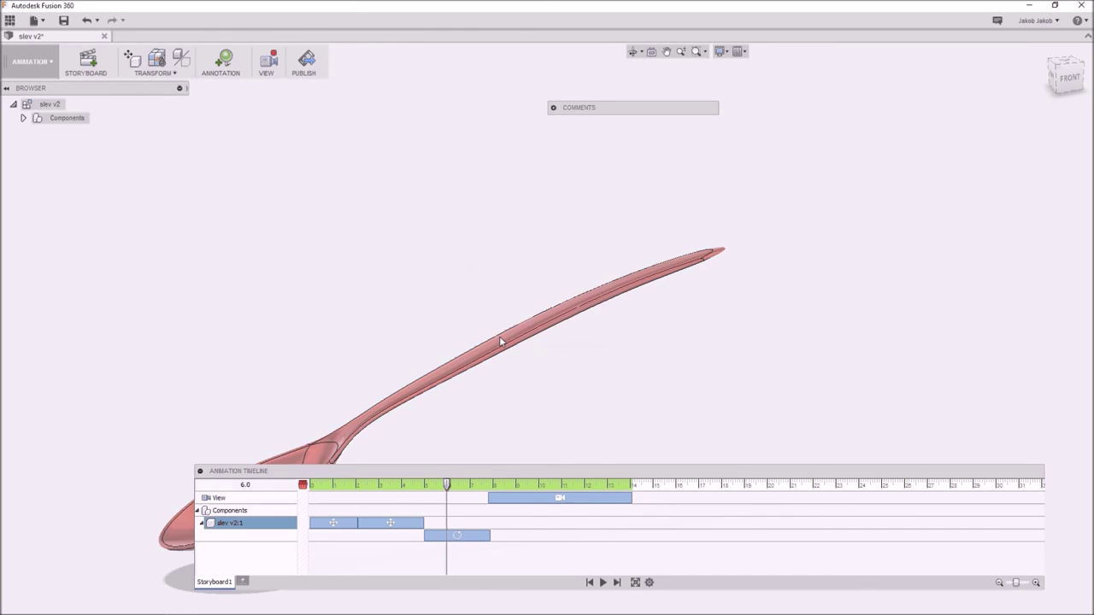
pyautogui.click(181, 63)
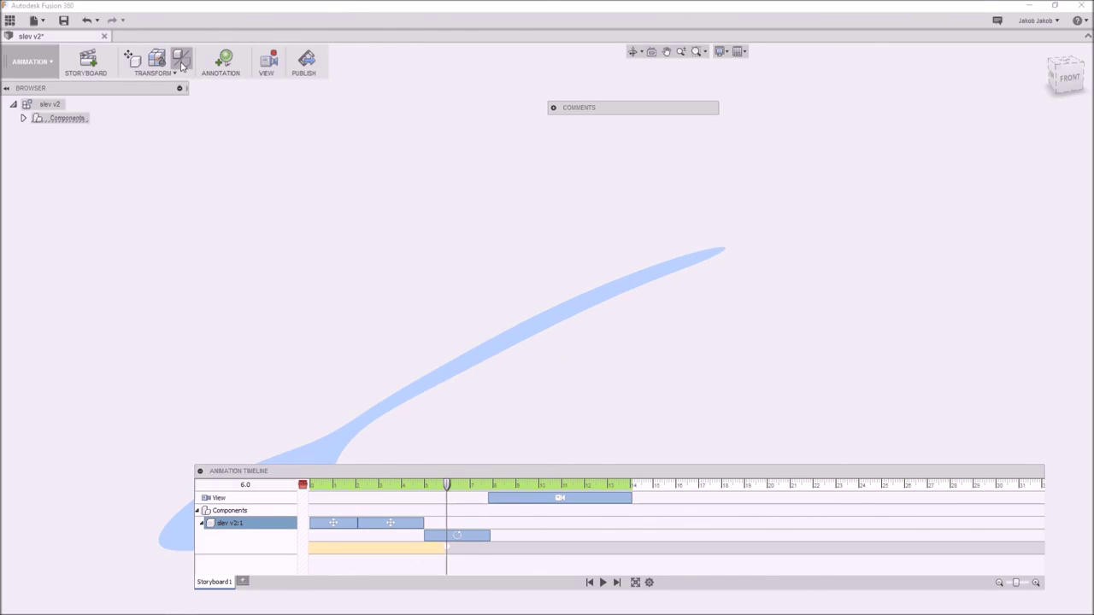
pyautogui.click(472, 485)
pyautogui.click(181, 60)
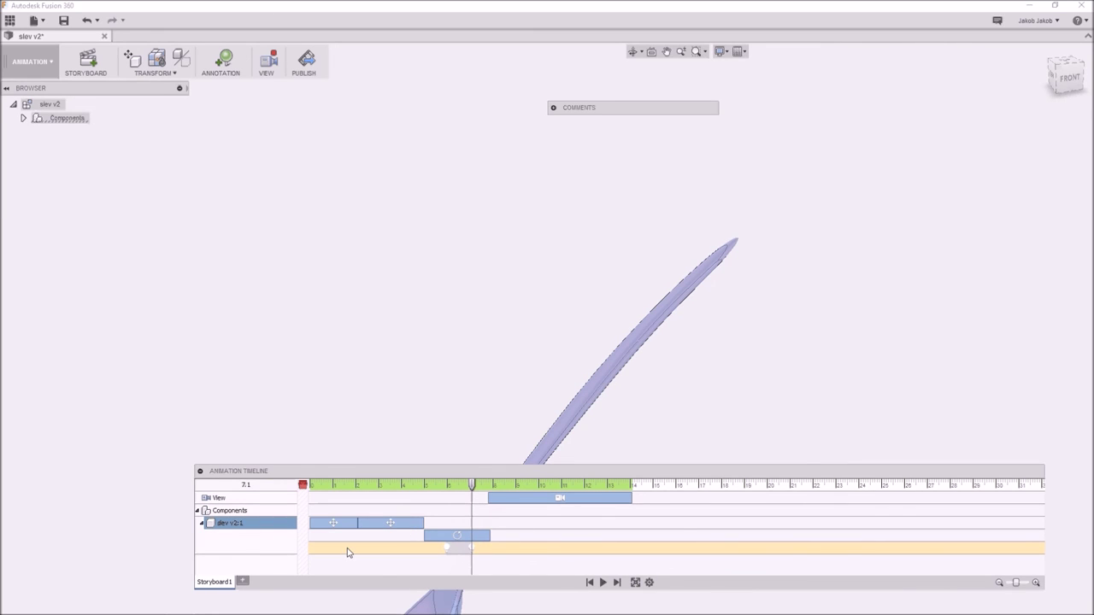
pyautogui.click(602, 582)
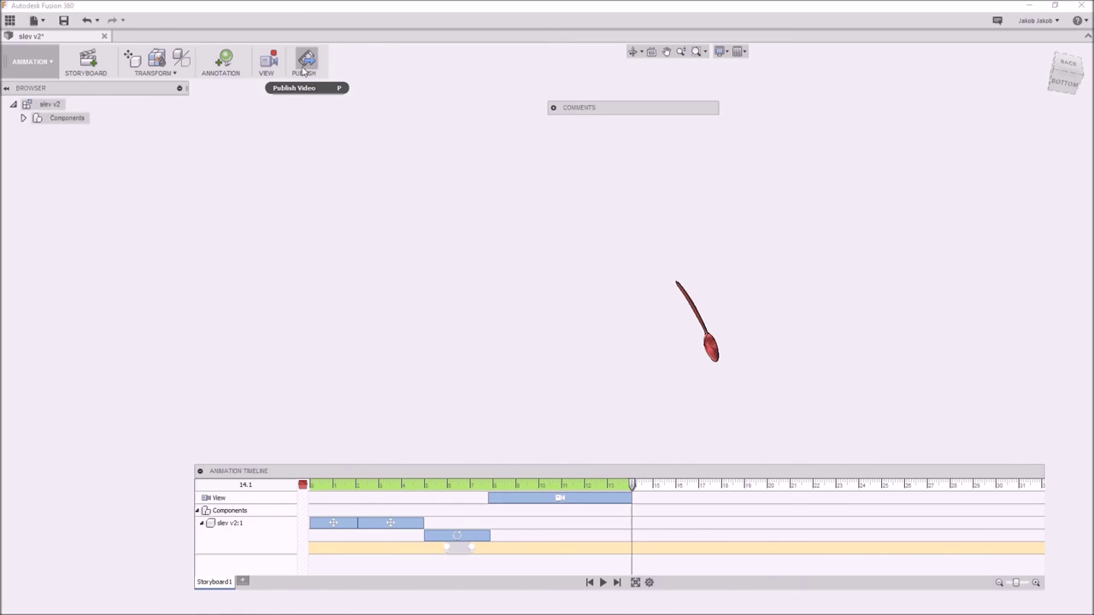
pyautogui.keyDown('shift'); pyautogui.moveTo(693, 320); pyautogui.dragTo(554, 326, button='middle'); pyautogui.keyUp('shift')
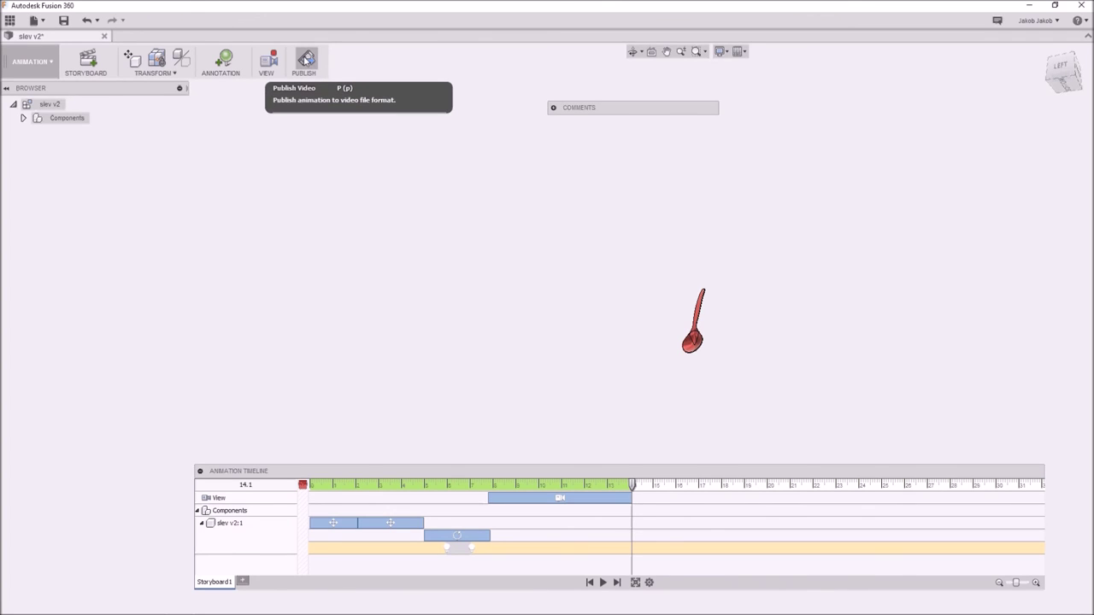
pyautogui.click(308, 58)
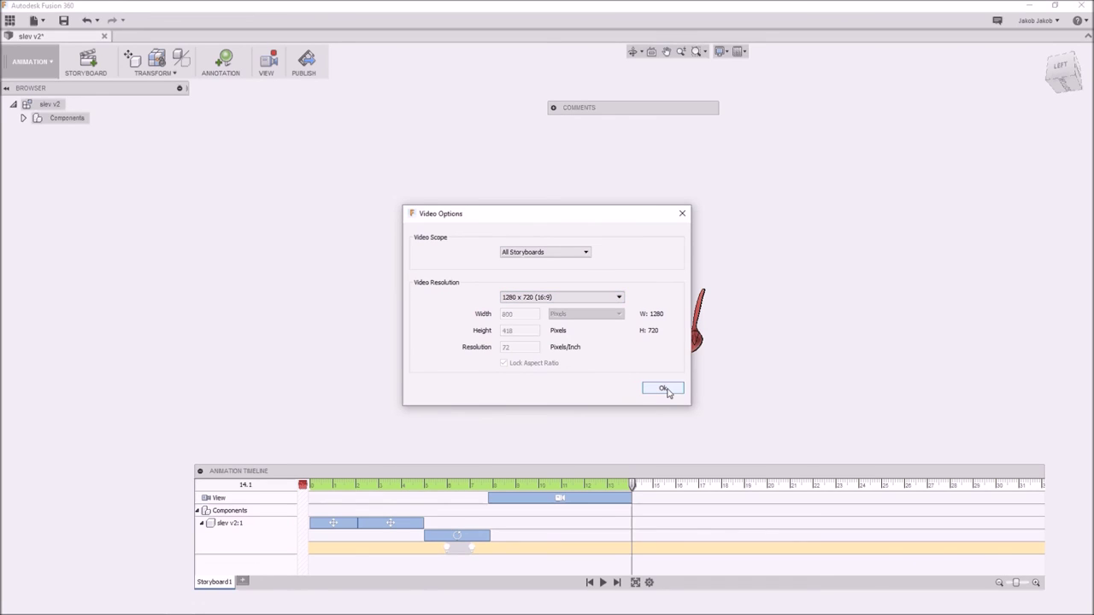
pyautogui.click(545, 252)
pyautogui.click(525, 259)
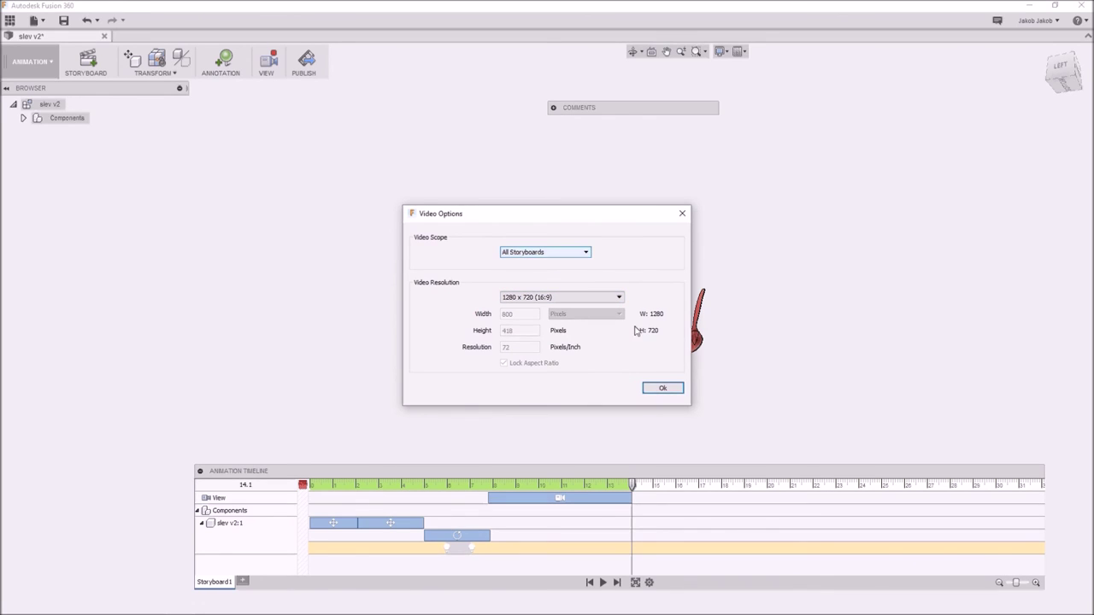
pyautogui.click(664, 389)
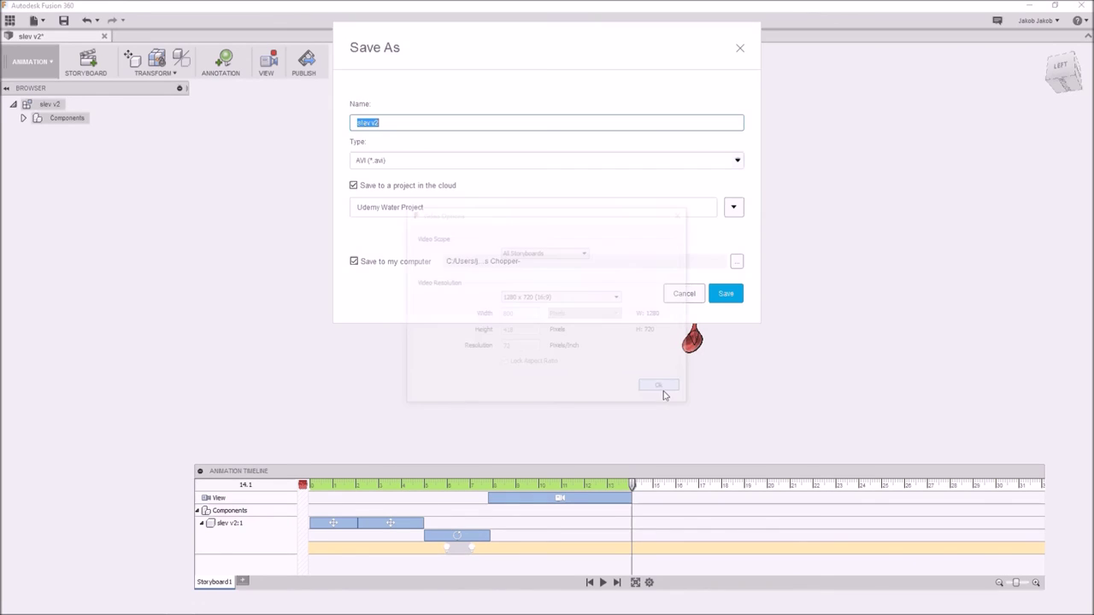
pyautogui.click(733, 160)
pyautogui.click(732, 162)
pyautogui.click(684, 293)
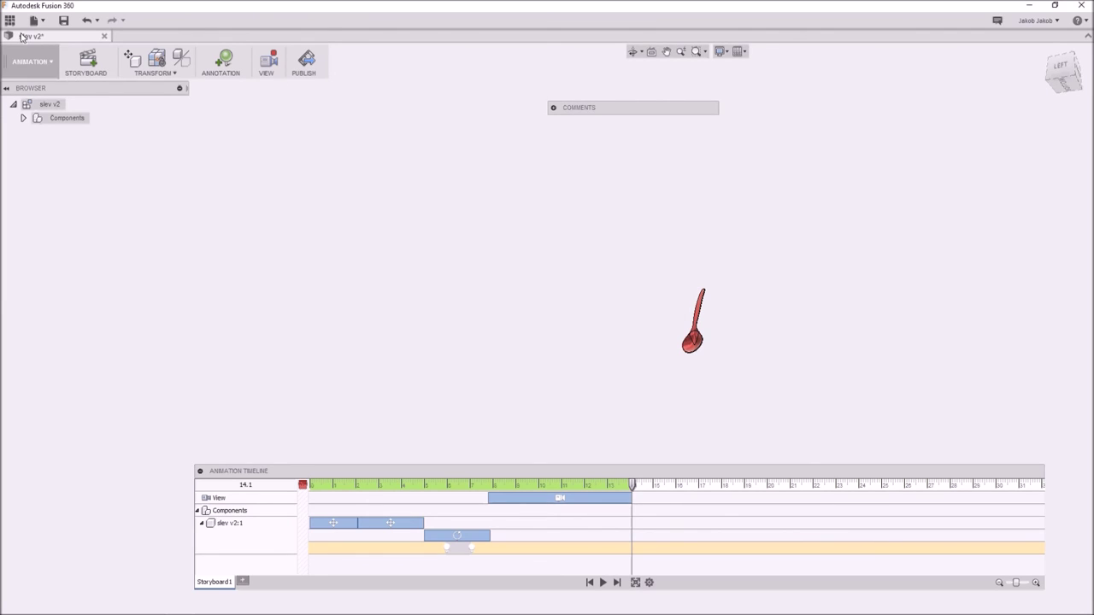
pyautogui.click(34, 63)
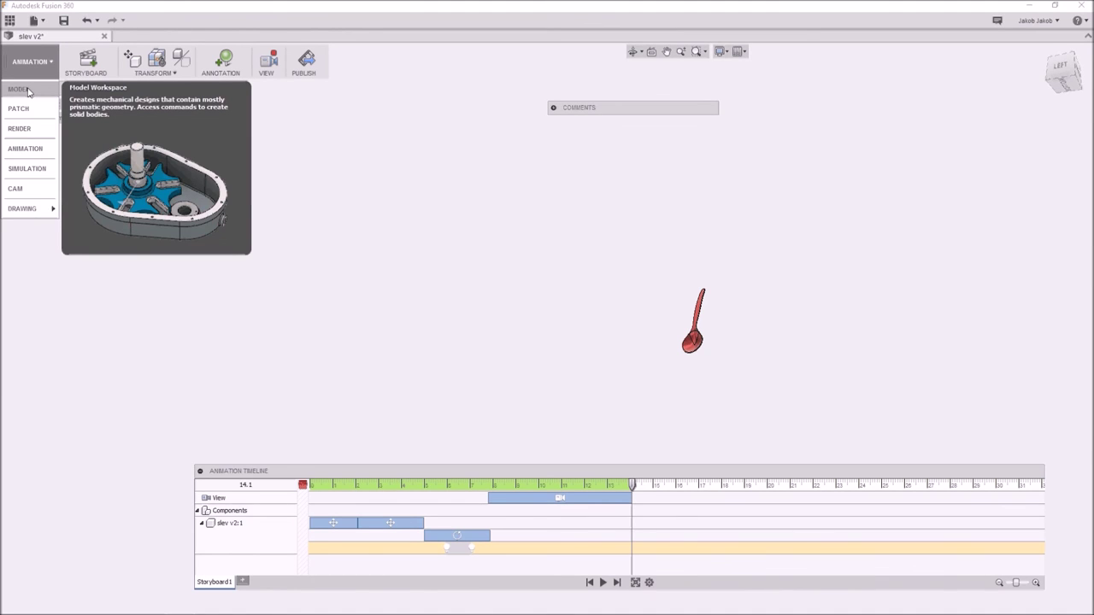
# Step: Switch to the Model workspace and run Create Form then Finish Form to show the solid spoon
pyautogui.click(19, 90)
pyautogui.keyDown('shift'); pyautogui.moveTo(601, 338); pyautogui.dragTo(598, 357, button='middle'); pyautogui.keyUp('shift')
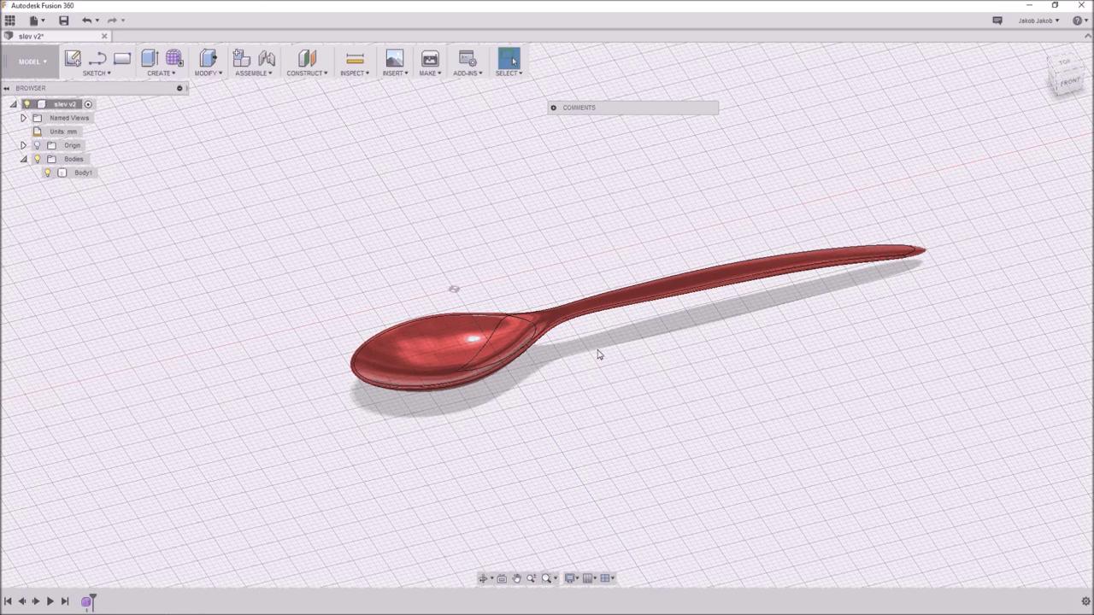
pyautogui.click(177, 57)
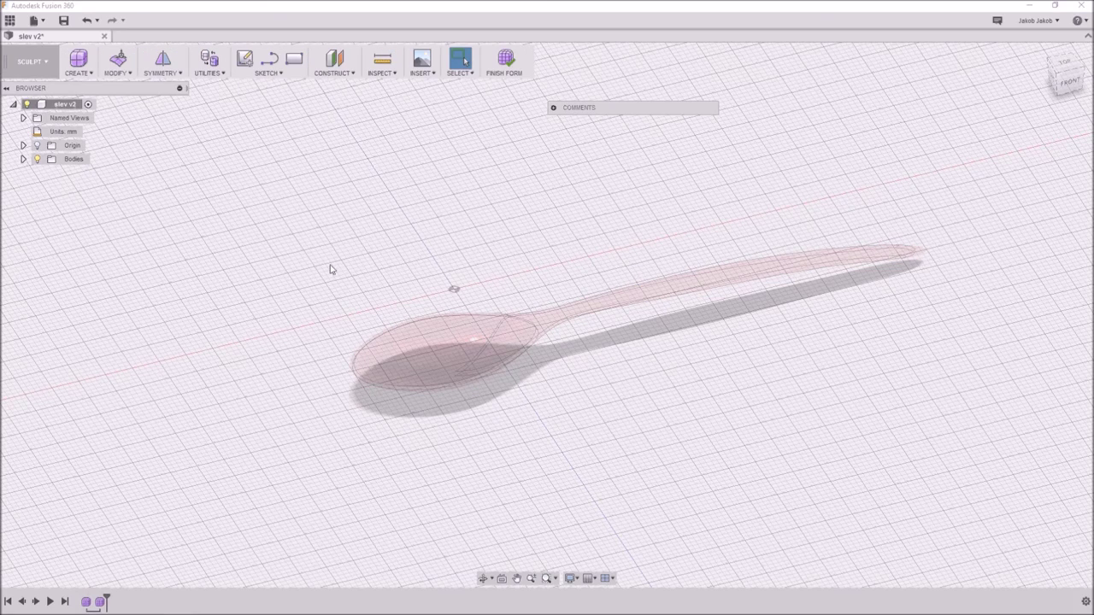
pyautogui.keyDown('shift'); pyautogui.moveTo(632, 418); pyautogui.dragTo(667, 401, button='middle'); pyautogui.keyUp('shift')
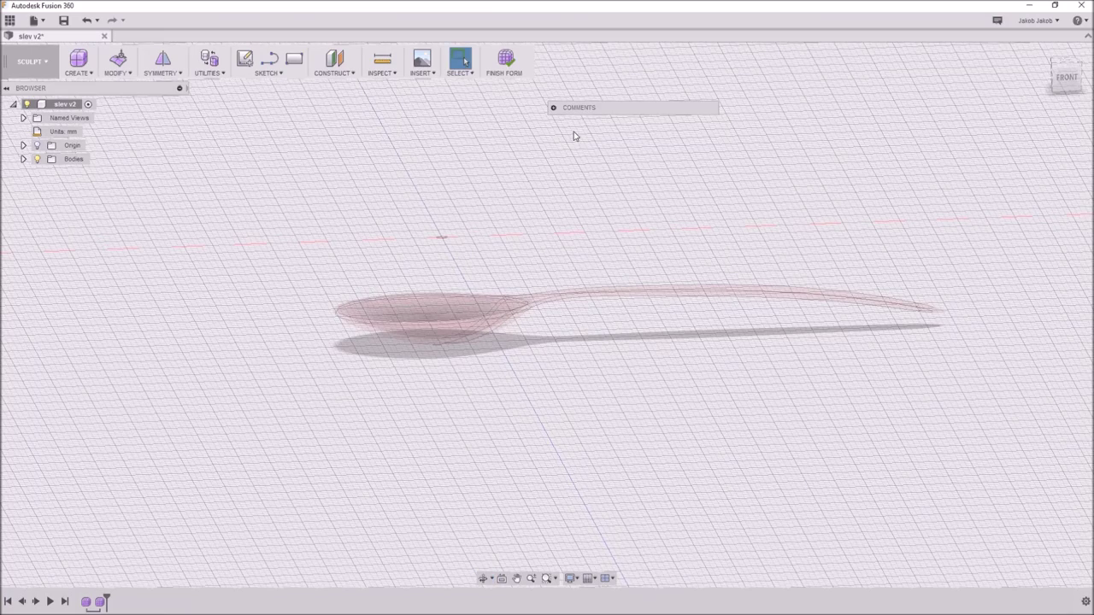
pyautogui.click(504, 60)
pyautogui.keyDown('shift'); pyautogui.moveTo(588, 339); pyautogui.dragTo(586, 330, button='middle'); pyautogui.keyUp('shift')
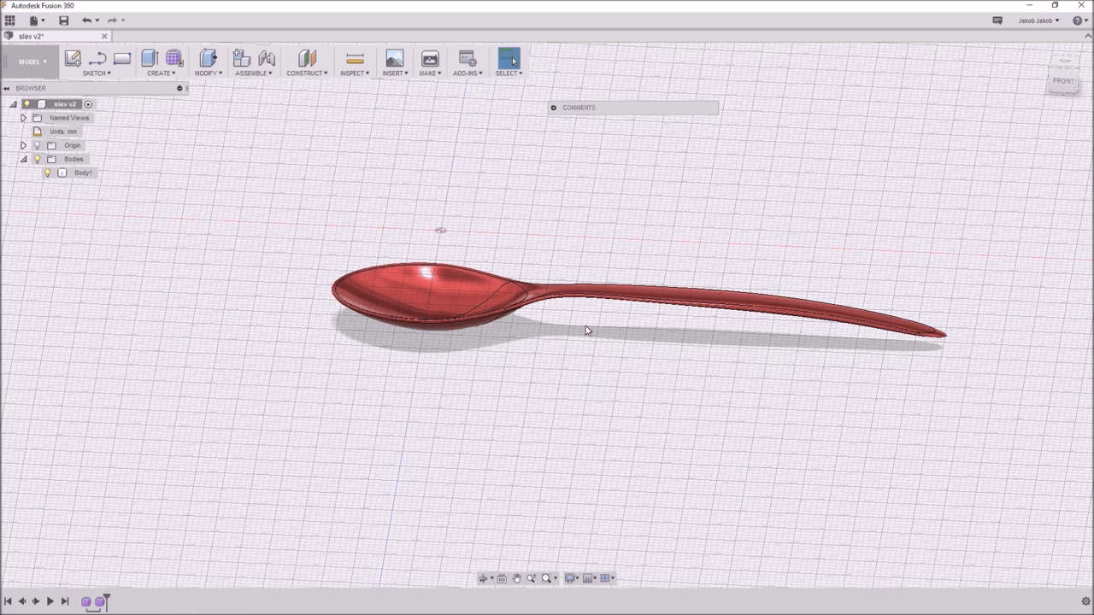
# Step: Orbit around the spoon body Body1 to a near front view
pyautogui.keyDown('shift'); pyautogui.moveTo(592, 333); pyautogui.dragTo(586, 366, button='middle'); pyautogui.keyUp('shift')
pyautogui.press('Escape')
pyautogui.click(443, 295)
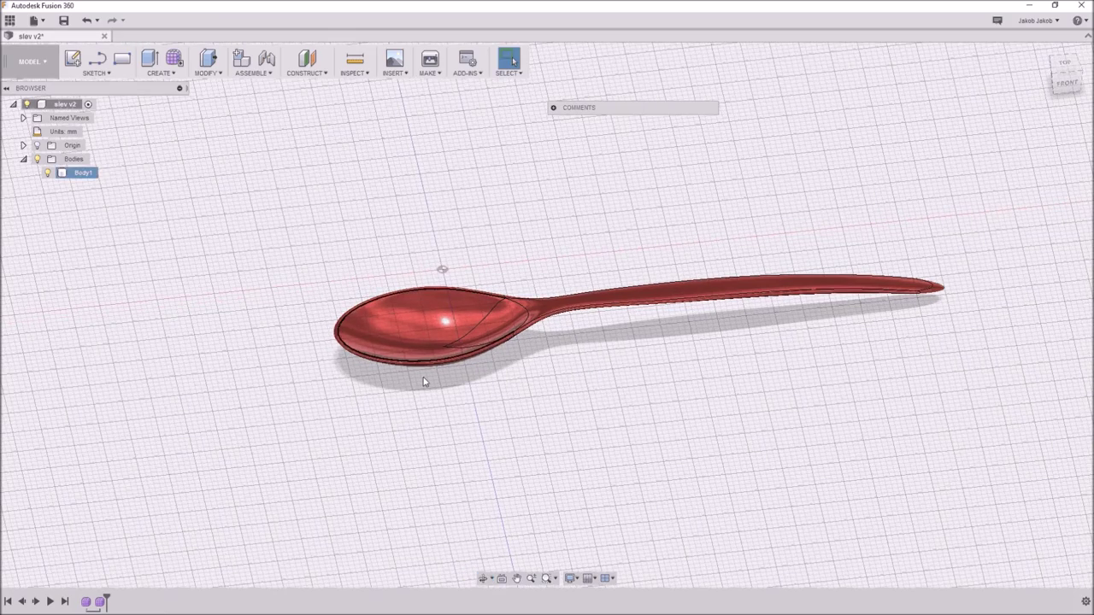
pyautogui.click(423, 382)
pyautogui.keyDown('shift'); pyautogui.moveTo(423, 382); pyautogui.dragTo(498, 316, button='middle'); pyautogui.keyUp('shift')
pyautogui.keyDown('shift'); pyautogui.moveTo(562, 342); pyautogui.dragTo(578, 366, button='middle'); pyautogui.keyUp('shift')
pyautogui.click(531, 313)
pyautogui.click(569, 351)
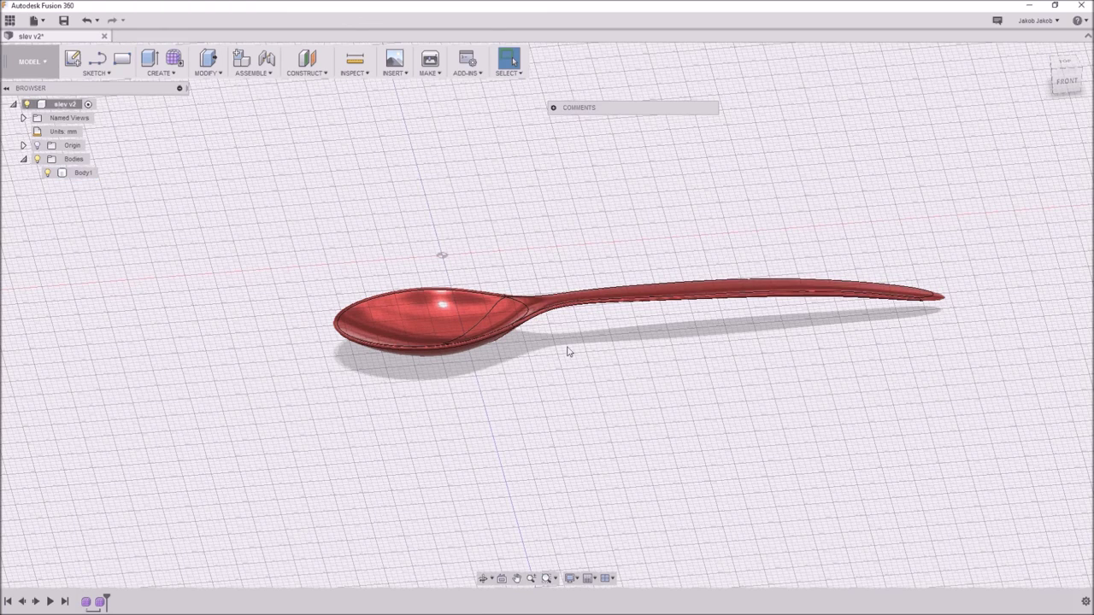
pyautogui.keyDown('shift'); pyautogui.moveTo(562, 349); pyautogui.dragTo(653, 349, button='middle'); pyautogui.keyUp('shift')
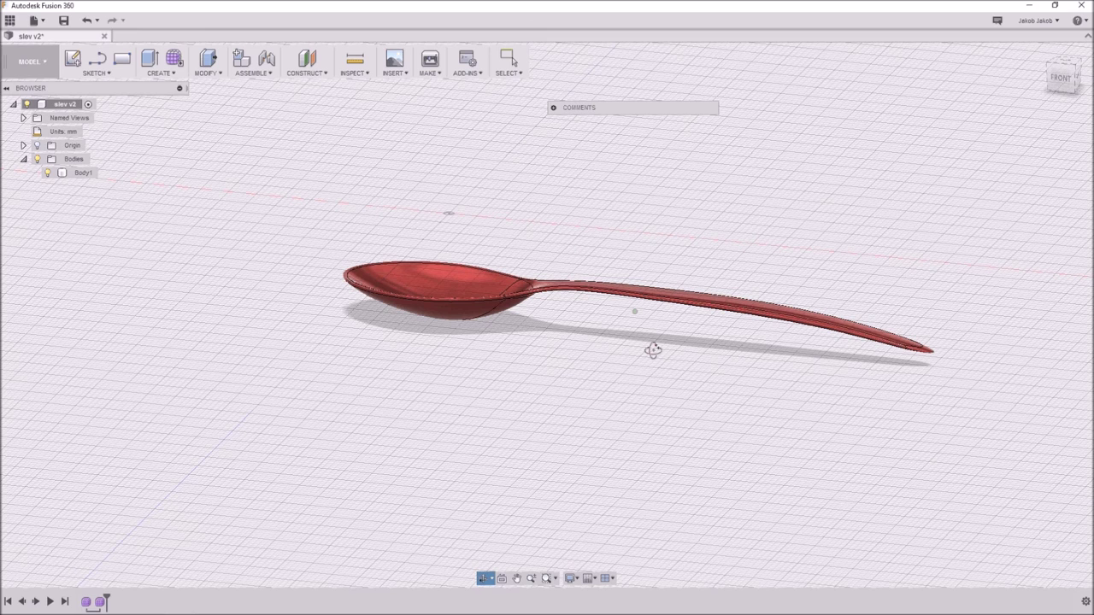
pyautogui.press('Escape')
pyautogui.keyDown('shift'); pyautogui.moveTo(785, 404); pyautogui.dragTo(822, 450, button='middle'); pyautogui.keyUp('shift')
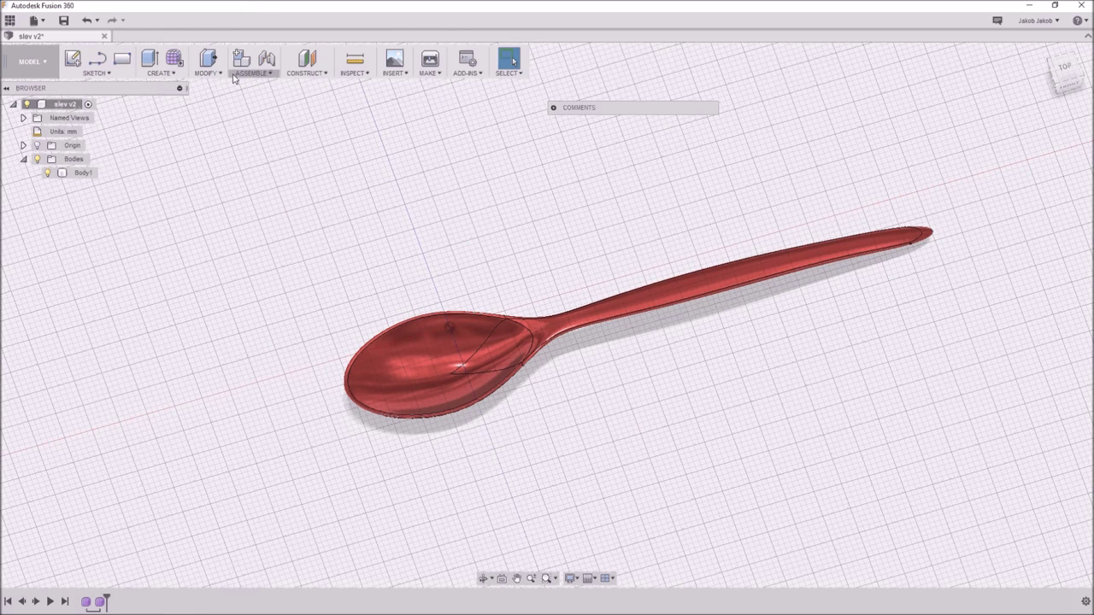
# Step: Enter Create Form on the spoon and orbit to a front view of the editable form
pyautogui.click(173, 60)
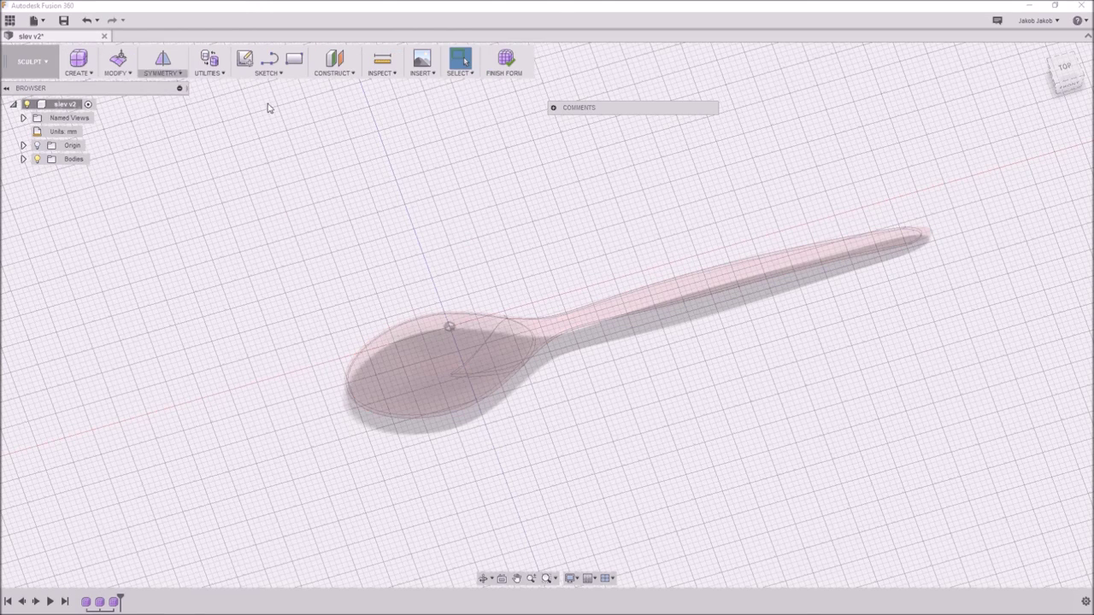
pyautogui.keyDown('shift'); pyautogui.moveTo(842, 450); pyautogui.dragTo(694, 376, button='middle'); pyautogui.keyUp('shift')
pyautogui.scroll(2, 608, 347)
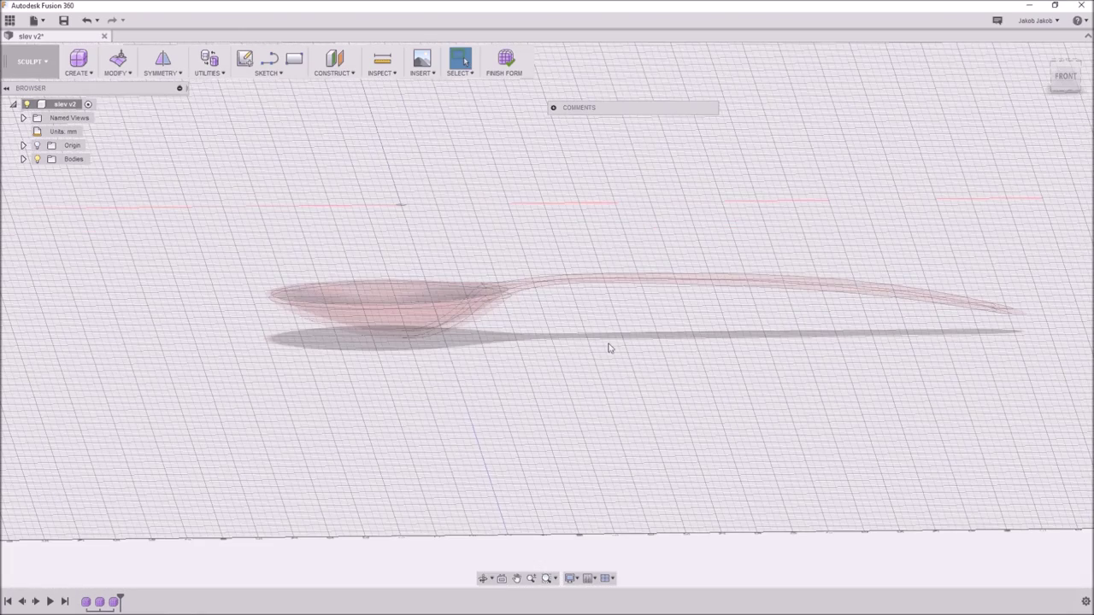